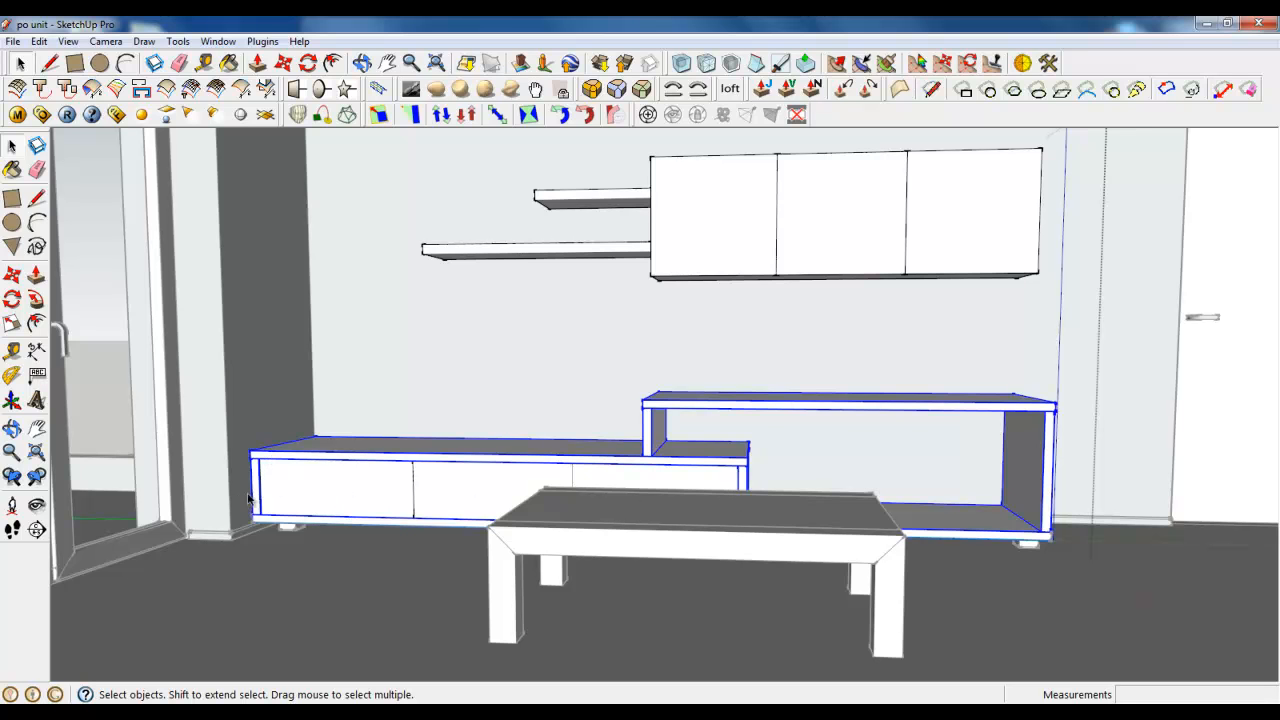
- Explode the selected lower TV unit group and select its connected geometry
{"action": "scroll", "coordinate": [360, 497], "scroll_direction": "up", "scroll_amount": 5}
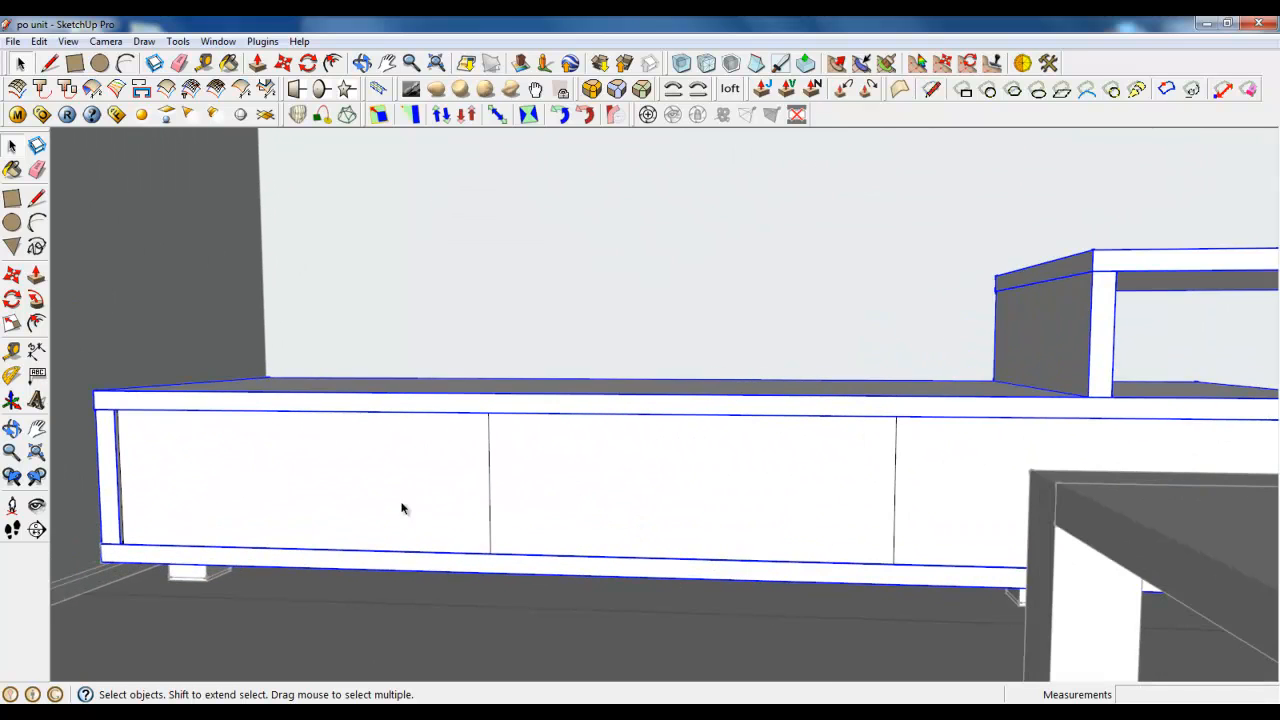
{"action": "scroll", "coordinate": [401, 509], "scroll_direction": "down", "scroll_amount": 2}
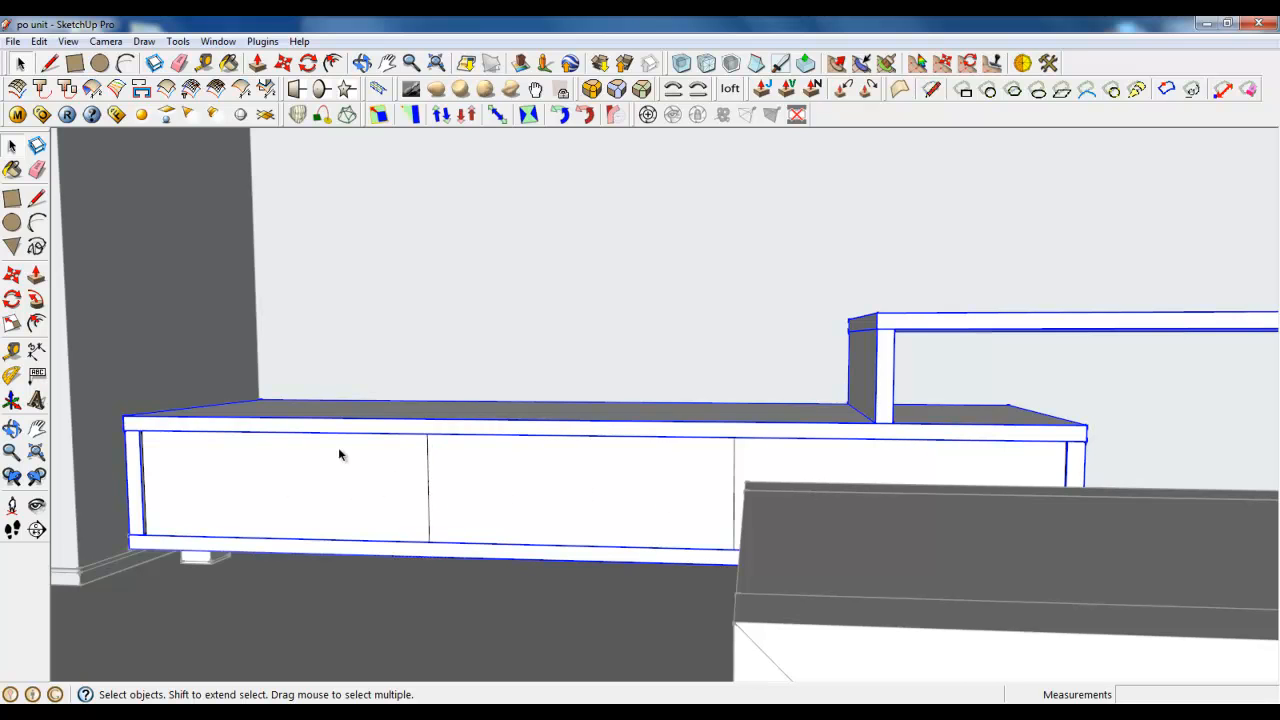
{"action": "scroll", "coordinate": [338, 455], "scroll_direction": "down", "scroll_amount": 4}
{"action": "right_click", "coordinate": [552, 420]}
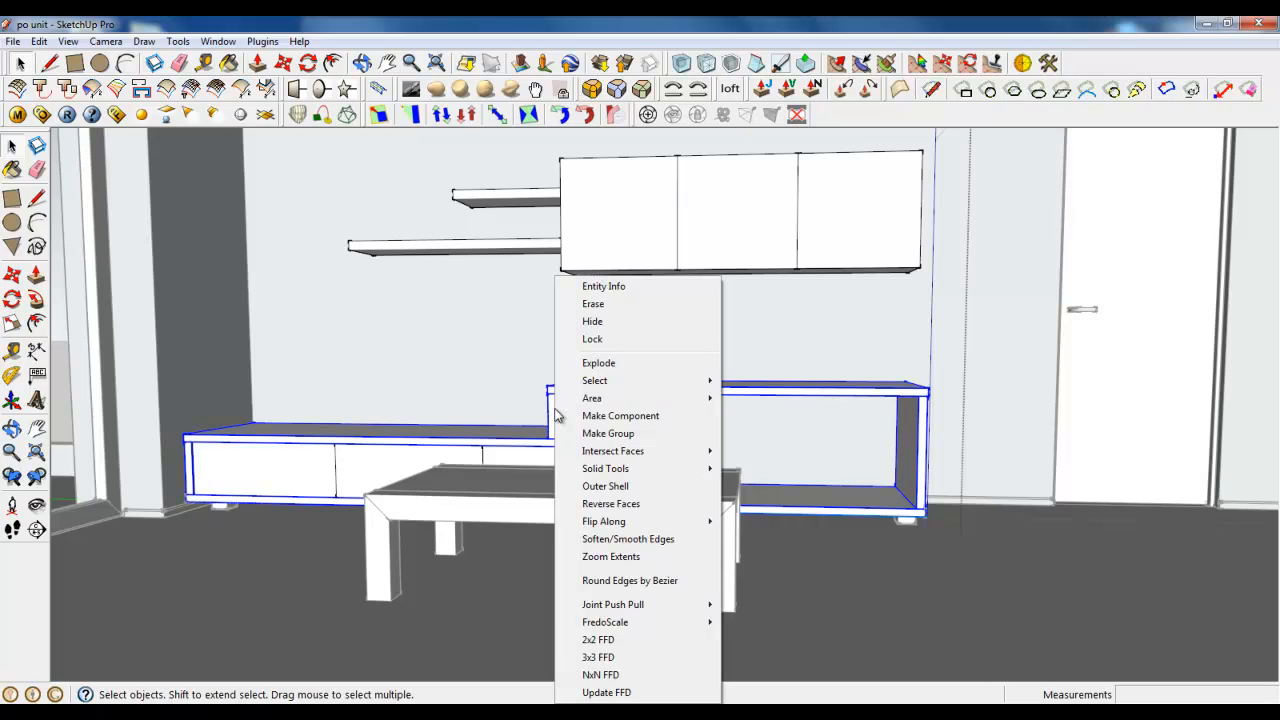
{"action": "left_click", "coordinate": [583, 363]}
{"action": "scroll", "coordinate": [460, 524], "scroll_direction": "up", "scroll_amount": 2}
{"action": "triple_click", "coordinate": [577, 438]}
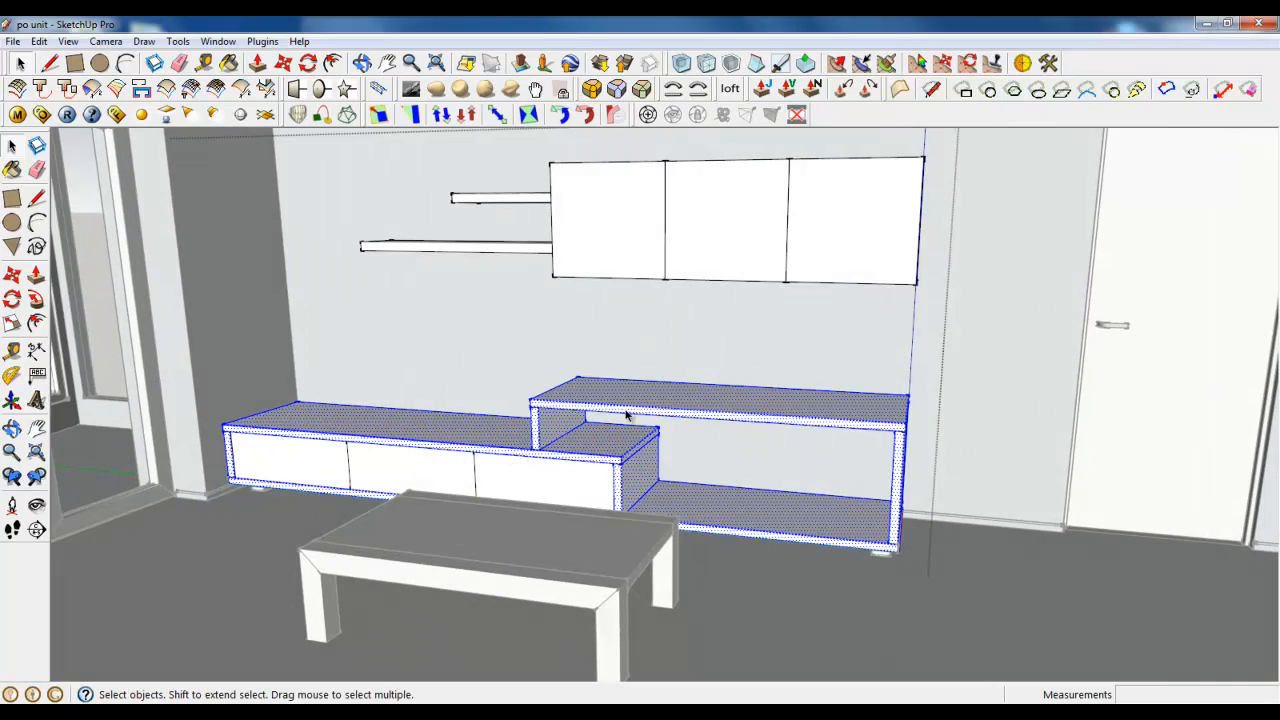
- Close the nested wall unit groups to return to editing the whole apartment model
{"action": "middle_click_drag", "start_coordinate": [366, 392], "coordinate": [580, 549]}
{"action": "scroll", "coordinate": [564, 374], "scroll_direction": "down", "scroll_amount": 5}
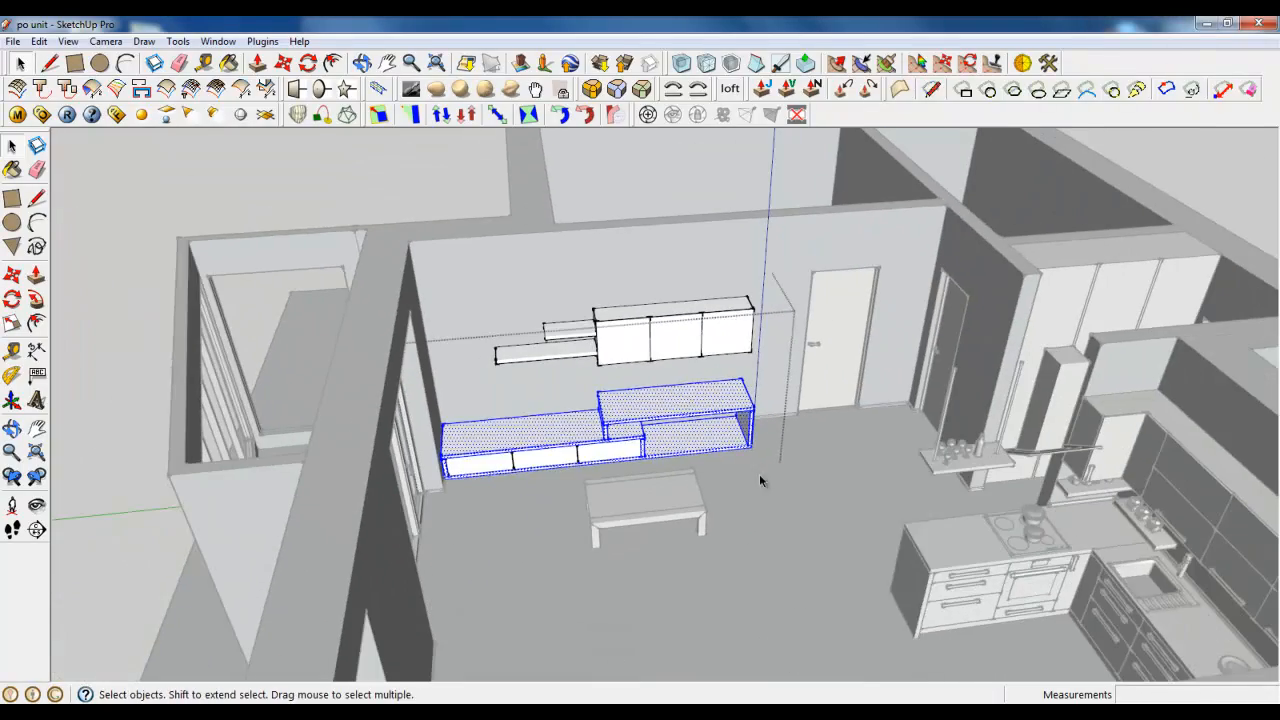
{"action": "right_click", "coordinate": [768, 484]}
{"action": "left_click", "coordinate": [776, 493]}
{"action": "left_click", "coordinate": [20, 66]}
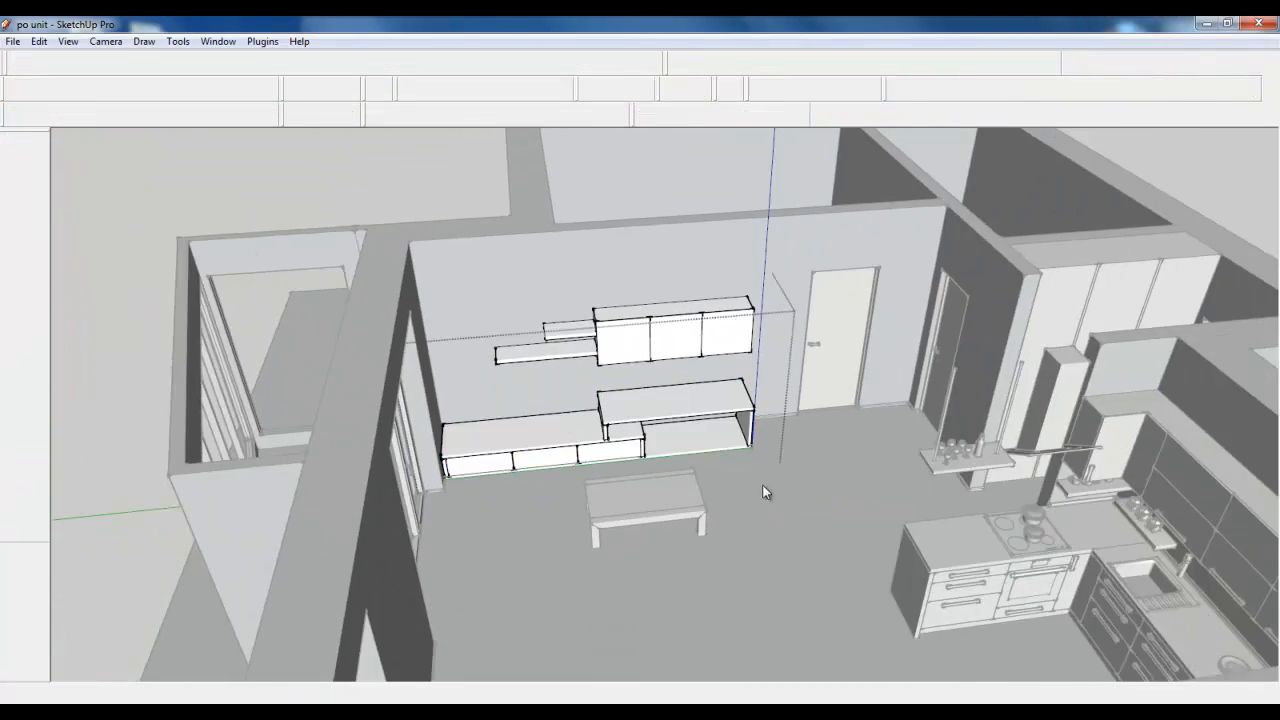
{"action": "right_click", "coordinate": [763, 486]}
{"action": "left_click", "coordinate": [773, 495]}
{"action": "scroll", "coordinate": [757, 543], "scroll_direction": "down", "scroll_amount": 5}
{"action": "scroll", "coordinate": [689, 634], "scroll_direction": "up", "scroll_amount": 8}
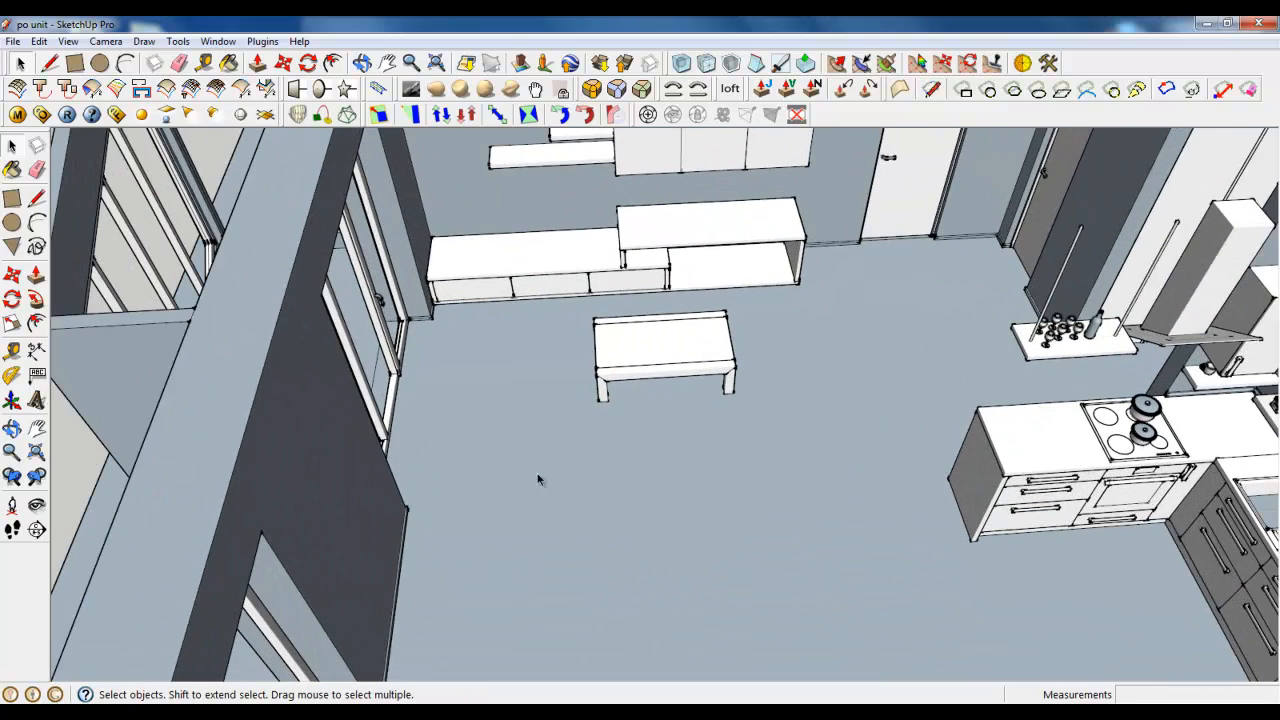
- Draw a 2300 by 800 mm rectangle with the Line tool on the floor in front of the coffee table
{"action": "left_click", "coordinate": [49, 63]}
{"action": "left_click", "coordinate": [515, 510]}
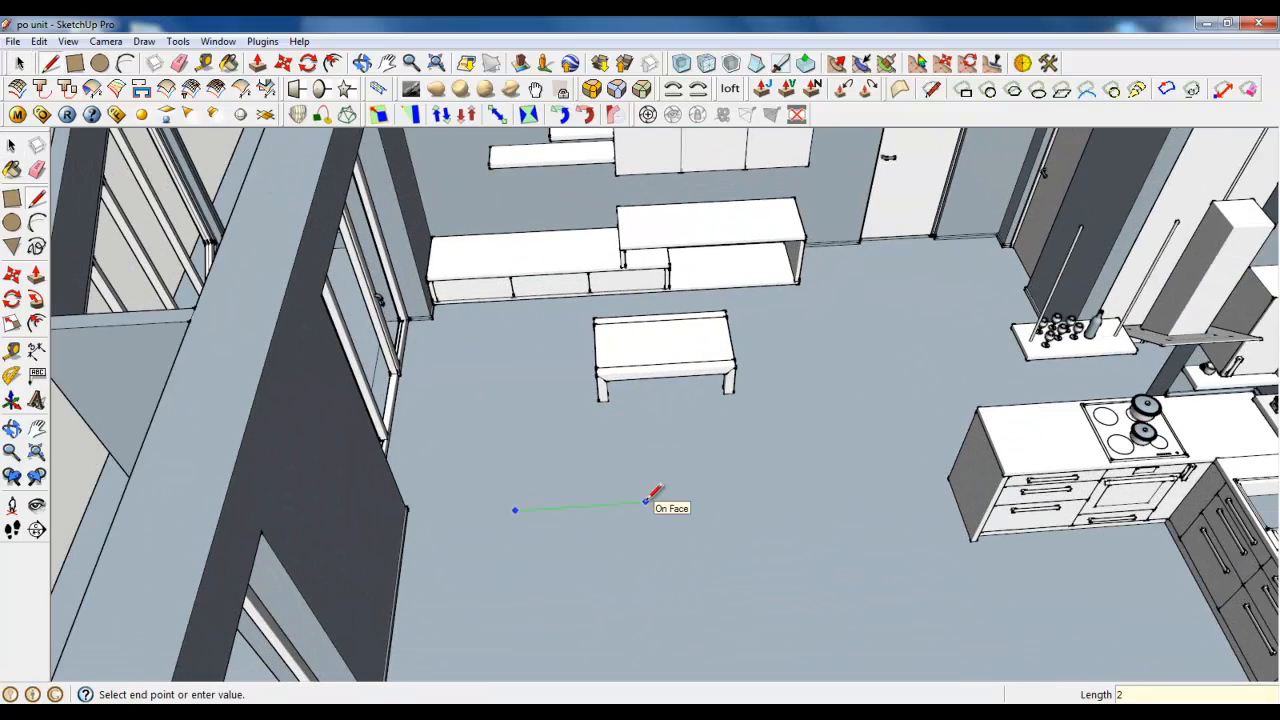
{"action": "left_click", "coordinate": [798, 492]}
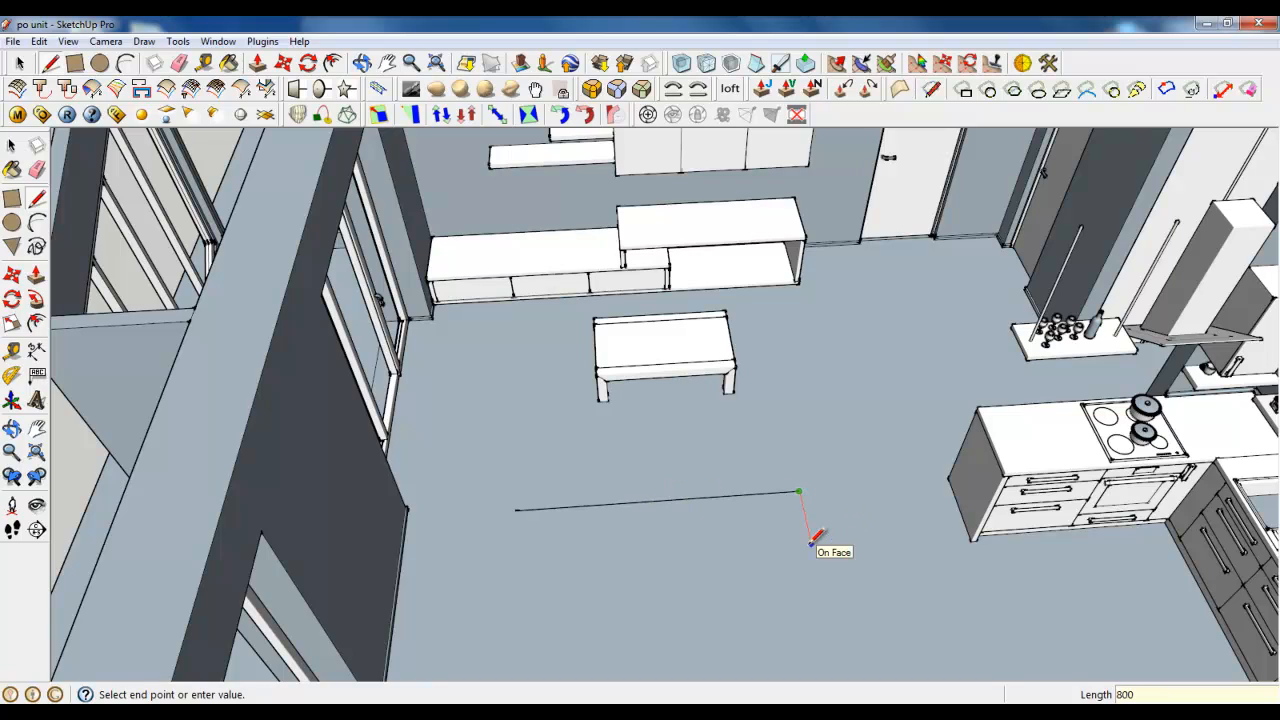
{"action": "key", "text": "Return"}
{"action": "type", "text": "800"}
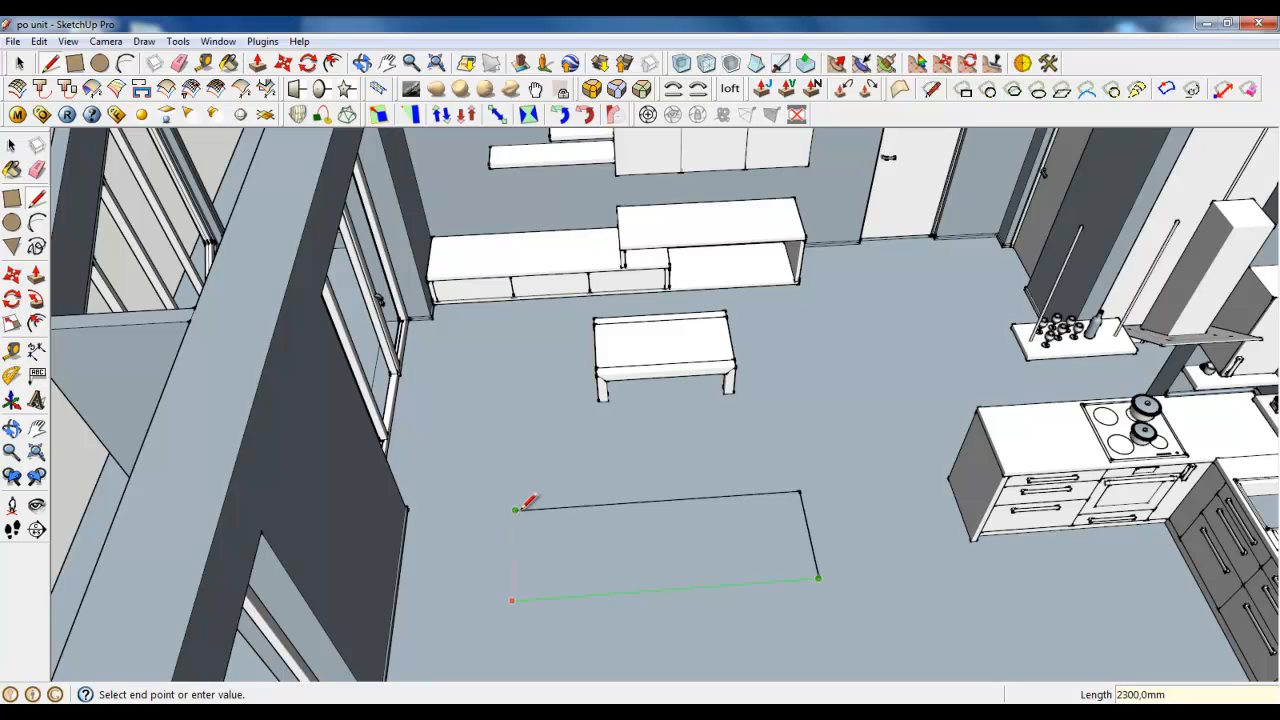
{"action": "key", "text": "Return"}
{"action": "left_click", "coordinate": [515, 510]}
{"action": "left_click", "coordinate": [19, 63]}
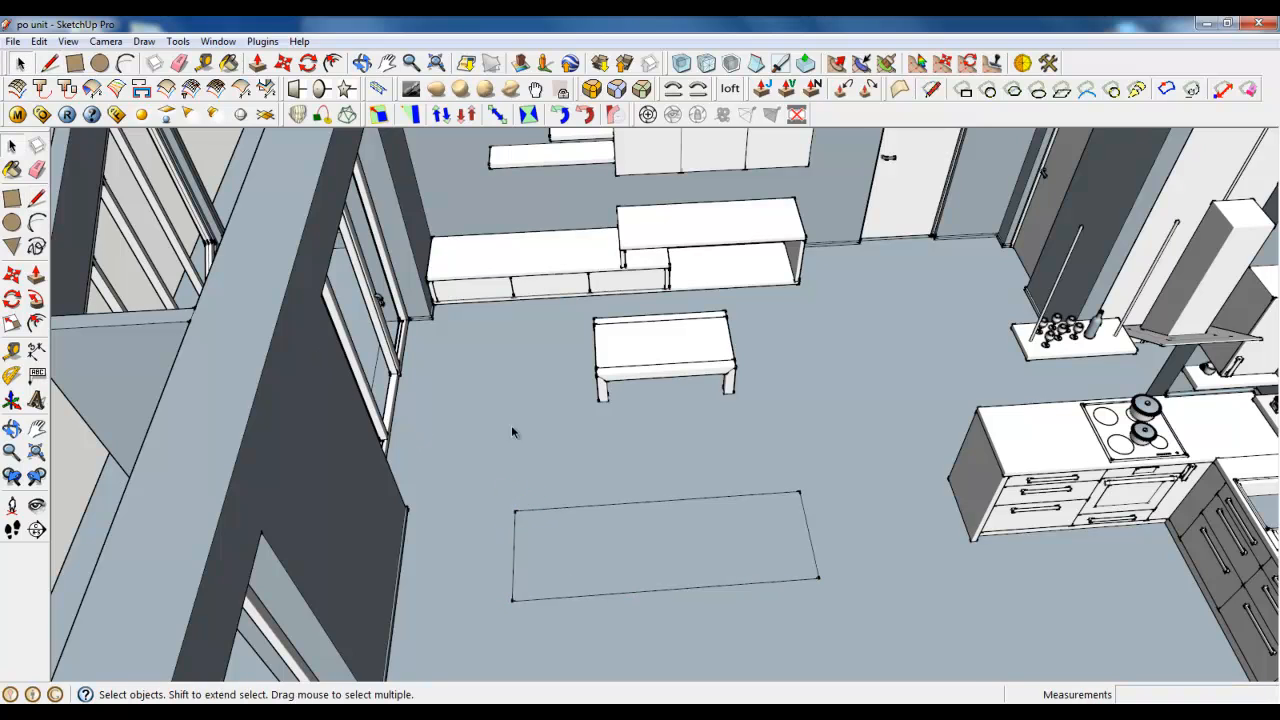
- Make the floor rectangle a group and open that group for editing
{"action": "right_click", "coordinate": [562, 543]}
{"action": "left_click", "coordinate": [600, 311]}
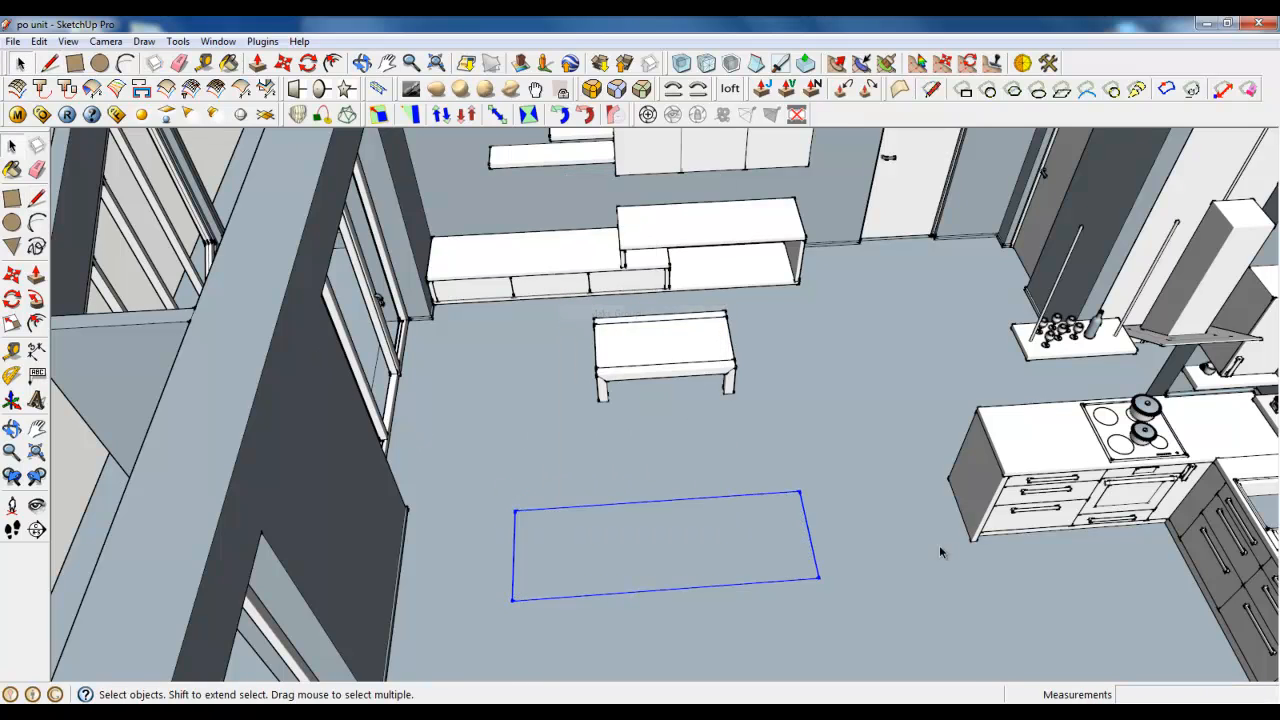
{"action": "middle_click_drag", "start_coordinate": [939, 545], "coordinate": [734, 552]}
{"action": "double_click", "coordinate": [734, 552]}
- Push/Pull the rectangle's face up 230 mm to form the base box
{"action": "key", "text": "p"}
{"action": "middle_click_drag", "start_coordinate": [640, 363], "coordinate": [700, 528]}
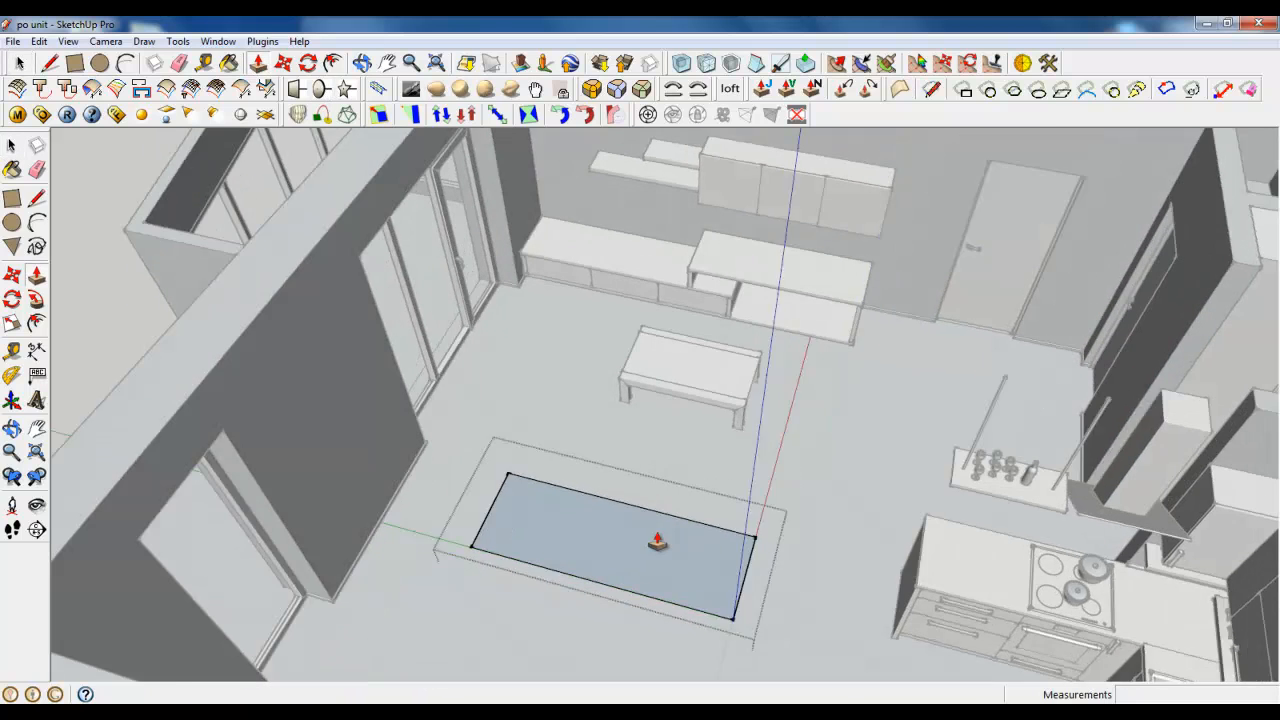
{"action": "left_click", "coordinate": [552, 560]}
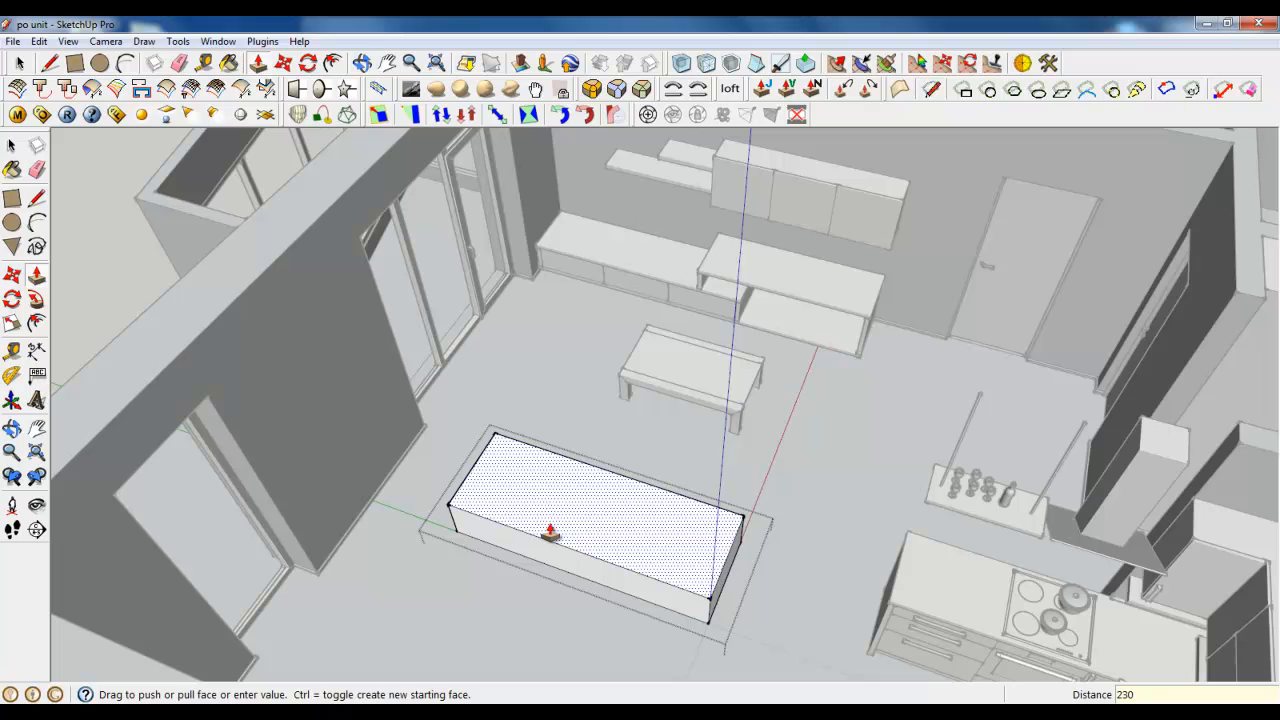
{"action": "key", "text": "Return"}
- Set the camera to parallel projection and switch to the standard Top view
{"action": "middle_click_drag", "start_coordinate": [560, 506], "coordinate": [606, 560]}
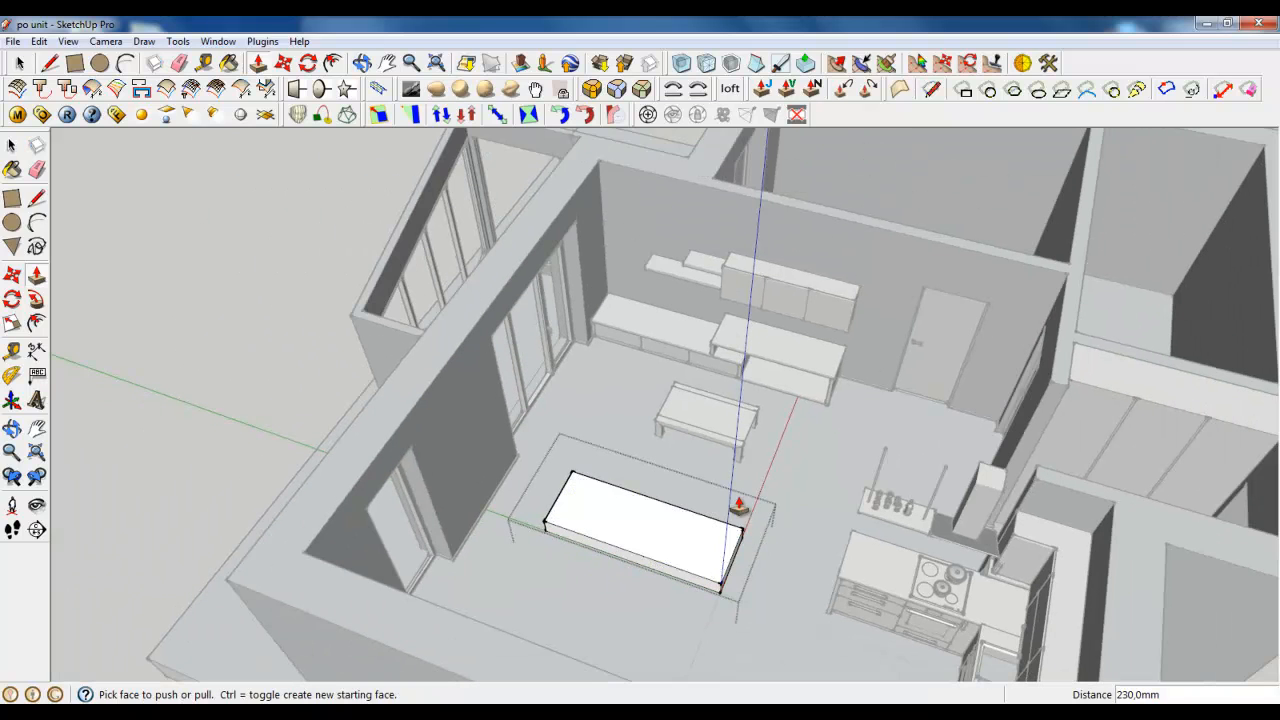
{"action": "middle_click_drag", "start_coordinate": [739, 505], "coordinate": [530, 550]}
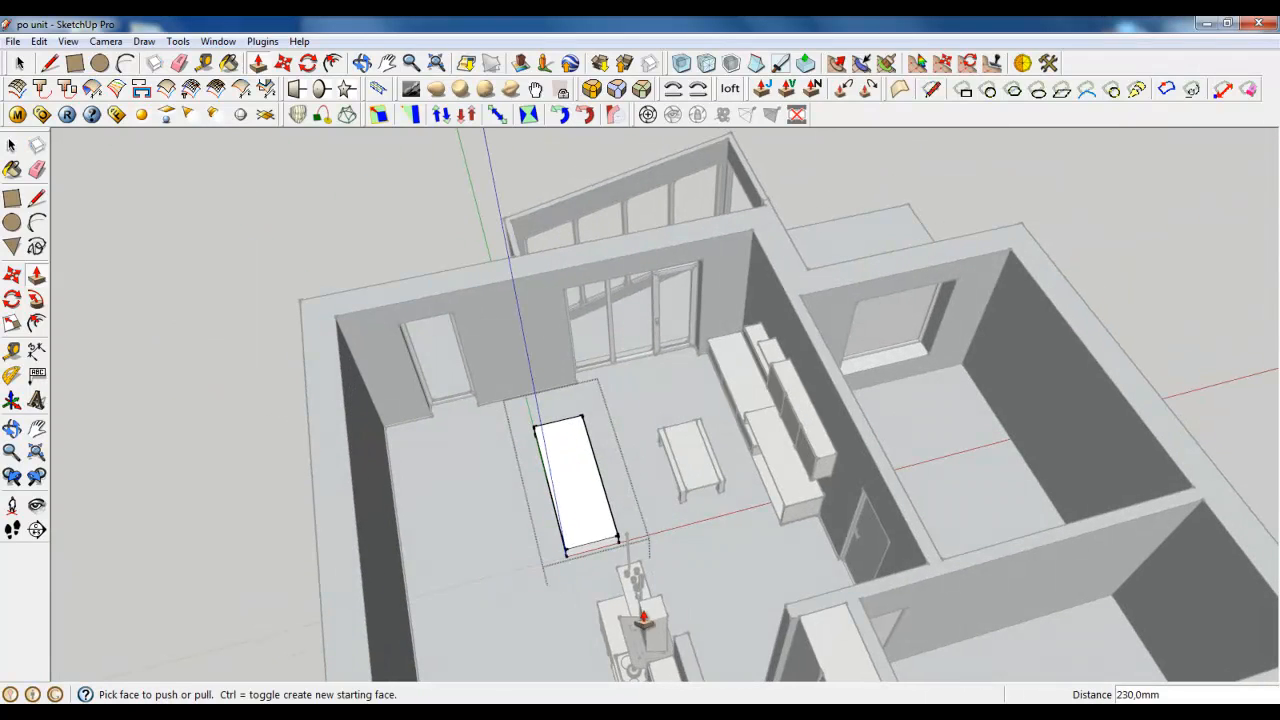
{"action": "scroll", "coordinate": [573, 543], "scroll_direction": "up", "scroll_amount": 5}
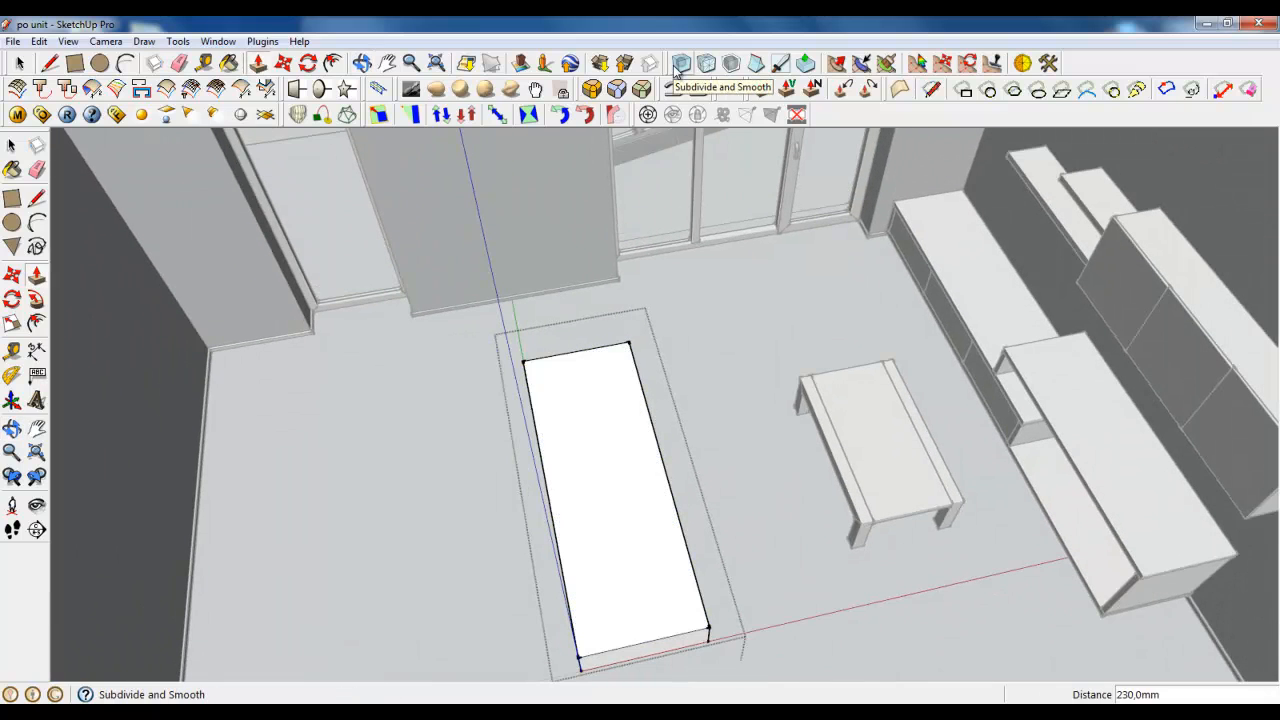
{"action": "scroll", "coordinate": [935, 240], "scroll_direction": "down", "scroll_amount": 4}
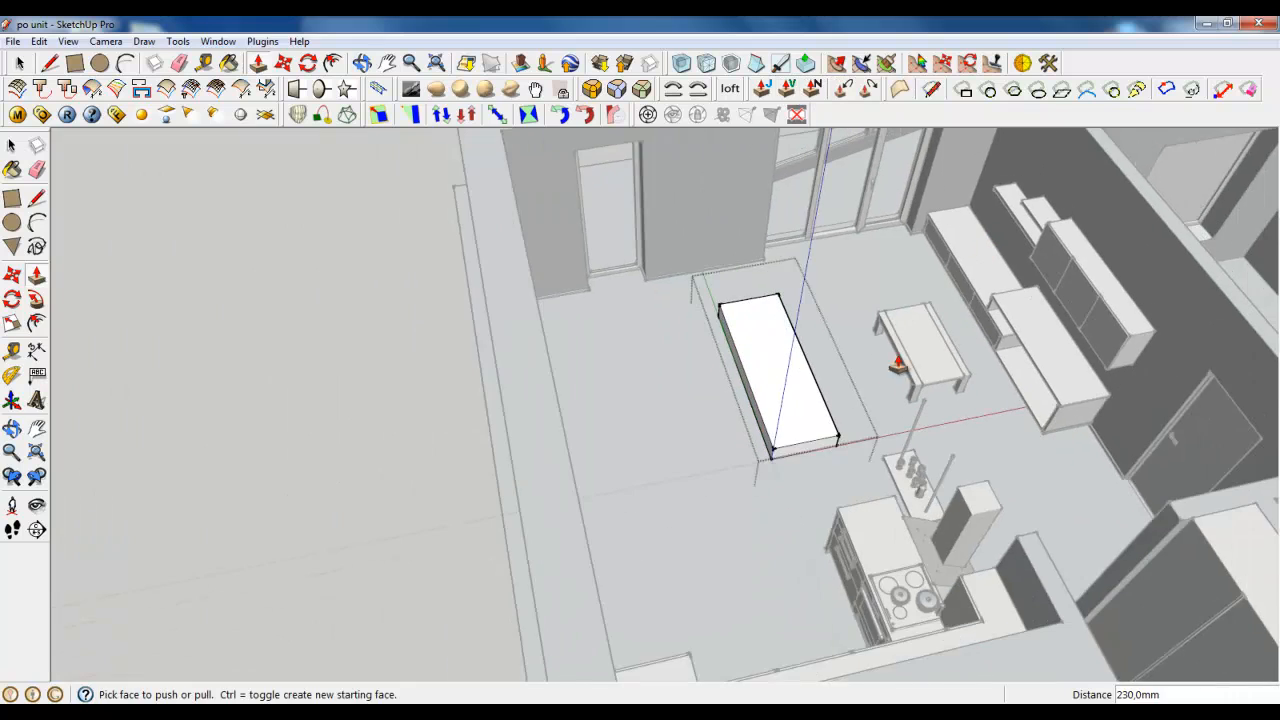
{"action": "middle_click_drag", "start_coordinate": [900, 366], "coordinate": [803, 414]}
{"action": "scroll", "coordinate": [935, 357], "scroll_direction": "up", "scroll_amount": 3}
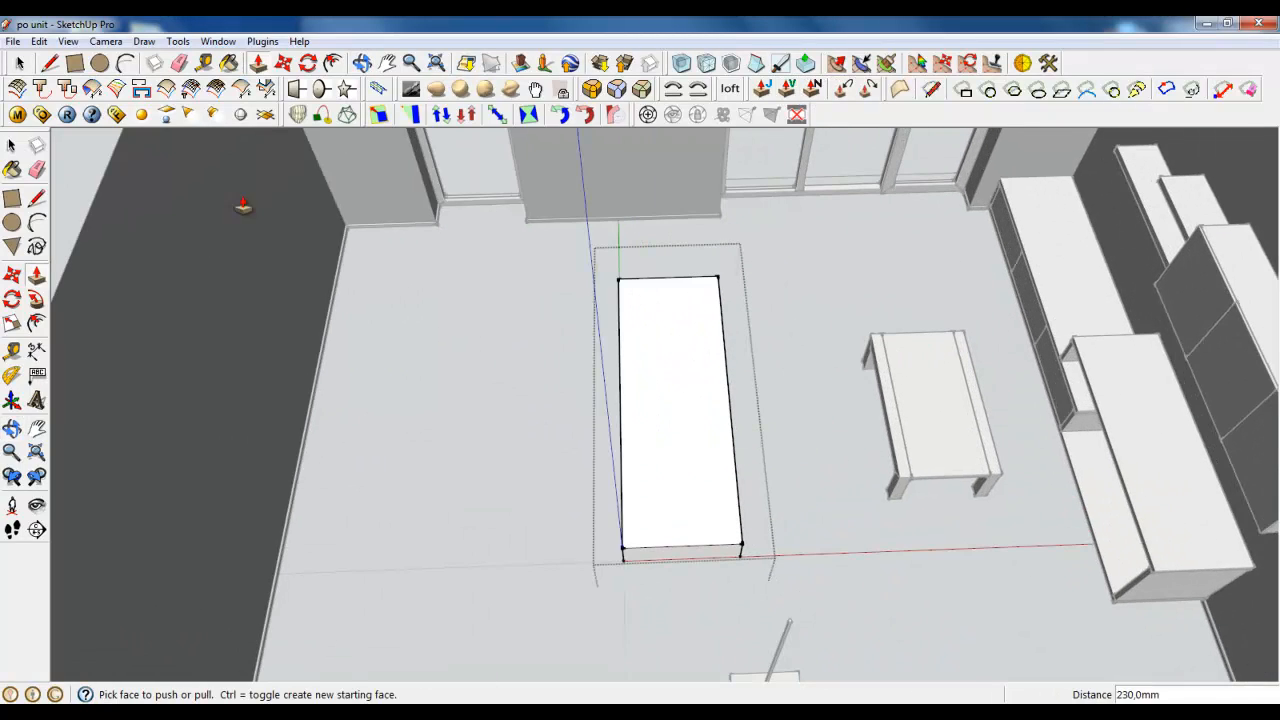
{"action": "left_click", "coordinate": [105, 41]}
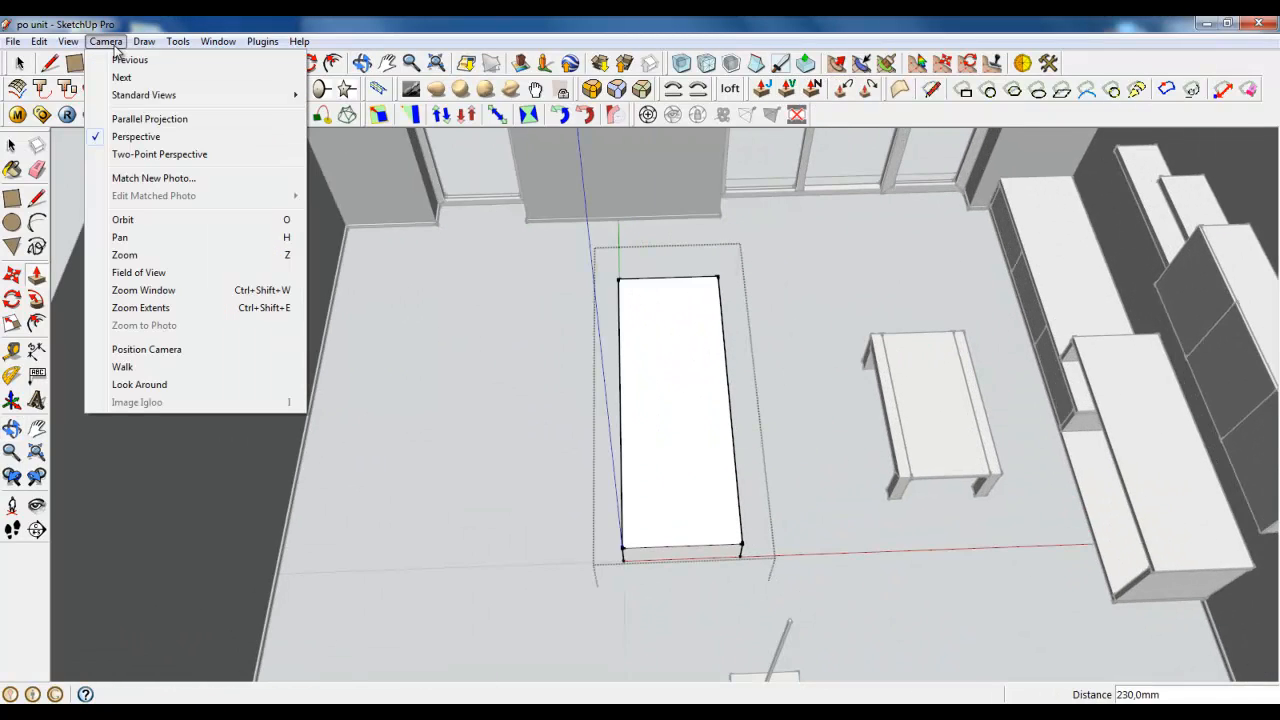
{"action": "left_click", "coordinate": [137, 120]}
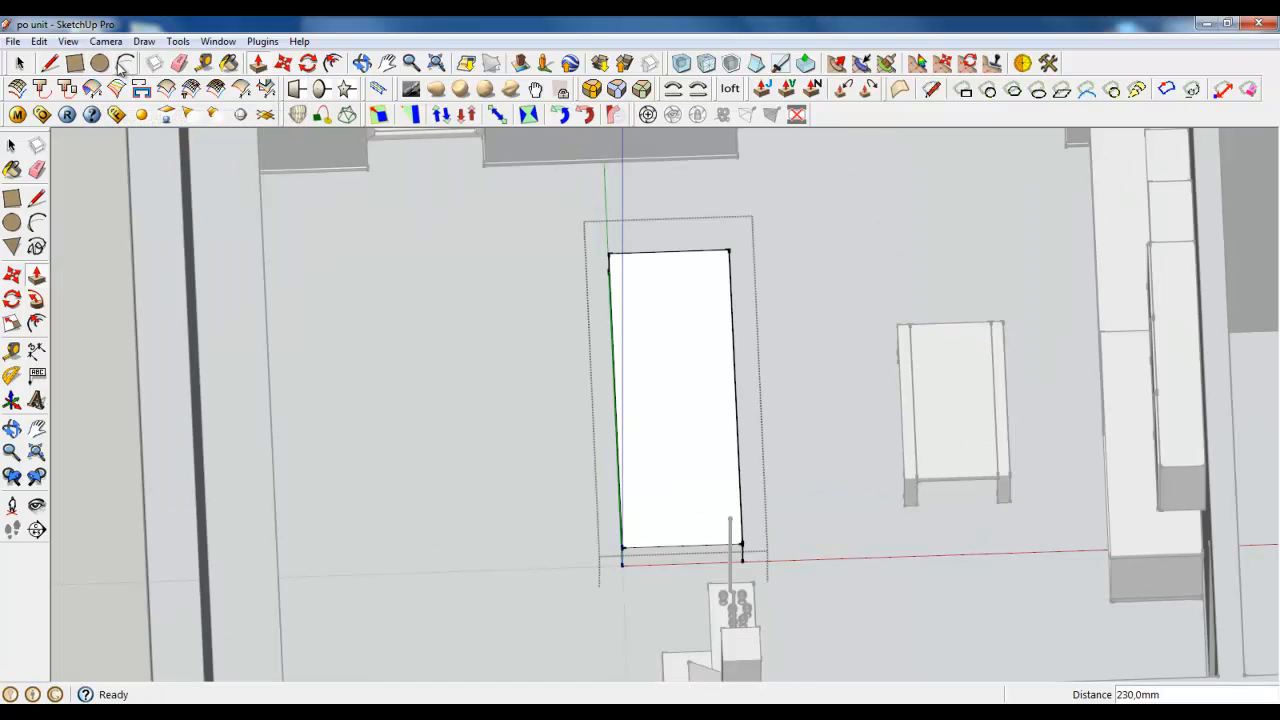
{"action": "left_click", "coordinate": [105, 41]}
{"action": "mouse_move", "coordinate": [172, 100]}
{"action": "left_click", "coordinate": [340, 95]}
- Divide the long edge of the box farthest from the coffee table into 3 equal segments
{"action": "key", "text": "p"}
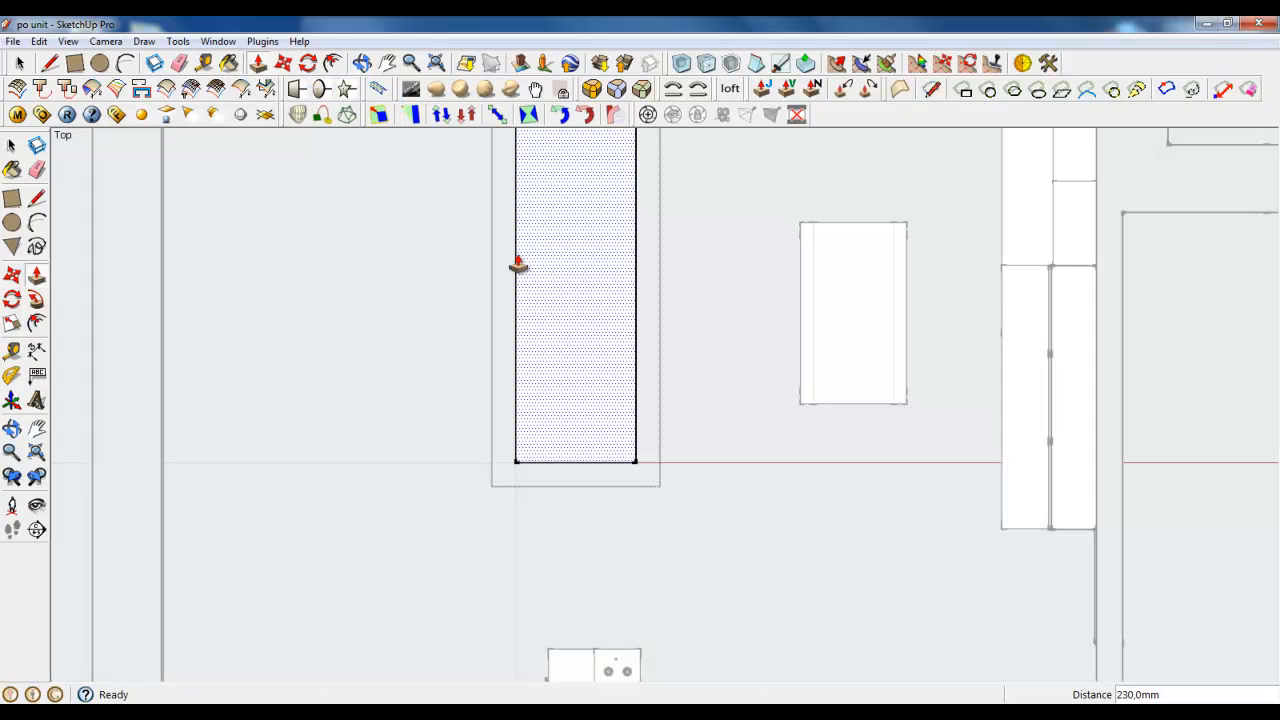
{"action": "scroll", "coordinate": [589, 351], "scroll_direction": "down", "scroll_amount": 3}
{"action": "scroll", "coordinate": [583, 362], "scroll_direction": "up", "scroll_amount": 3}
{"action": "scroll", "coordinate": [583, 362], "scroll_direction": "down", "scroll_amount": 2}
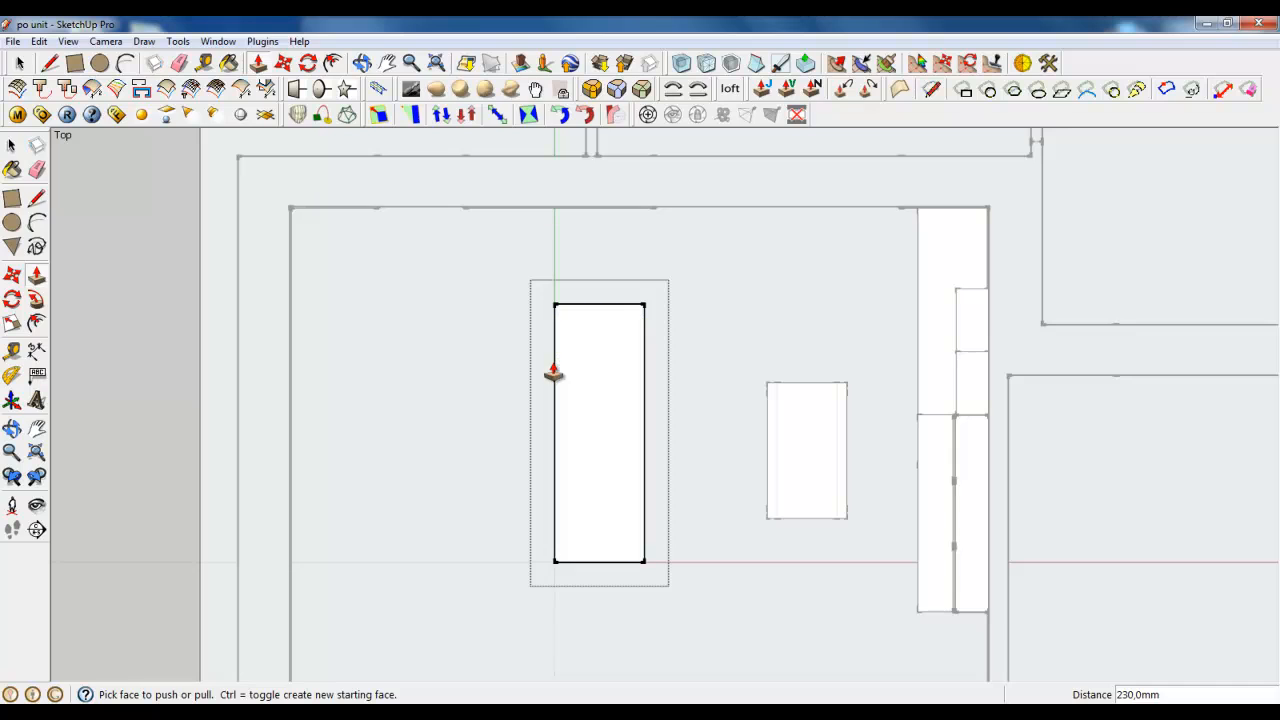
{"action": "right_click", "coordinate": [555, 363]}
{"action": "left_click", "coordinate": [594, 467]}
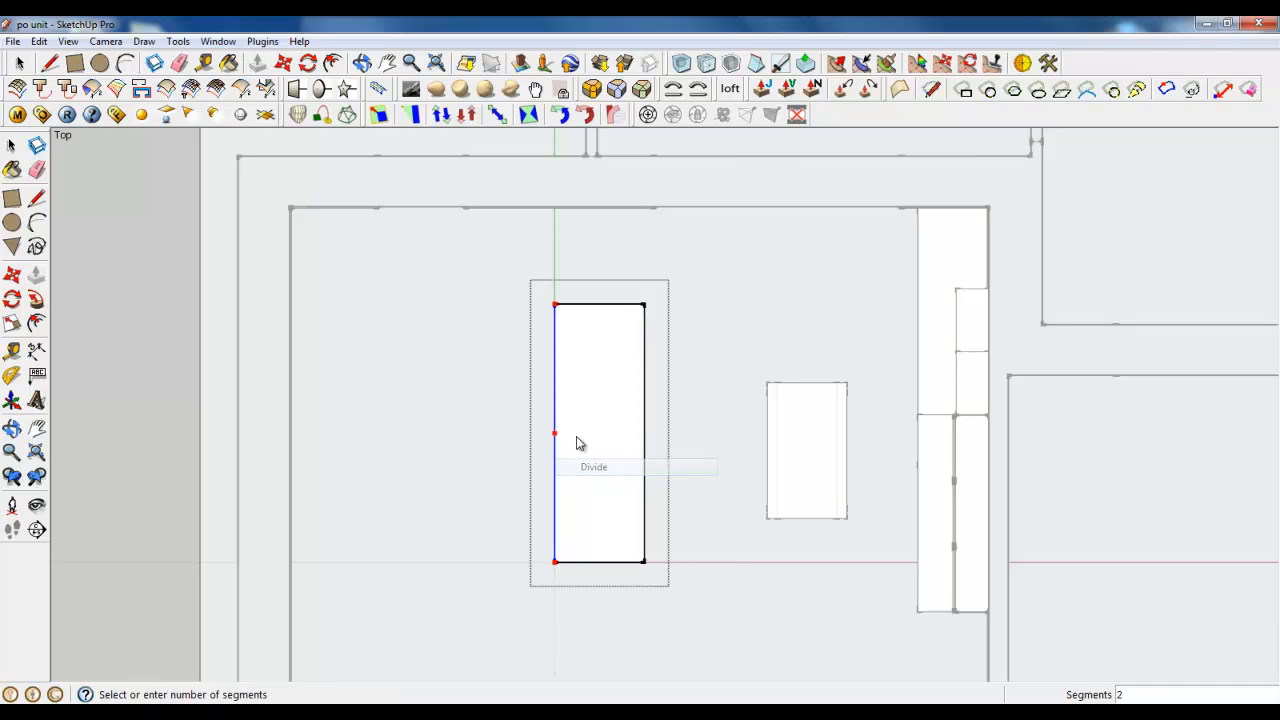
{"action": "left_click", "coordinate": [560, 386]}
{"action": "key", "text": "p"}
- Cut the box crosswise at both division points with the Knife Subdivide tool
{"action": "left_click", "coordinate": [51, 65]}
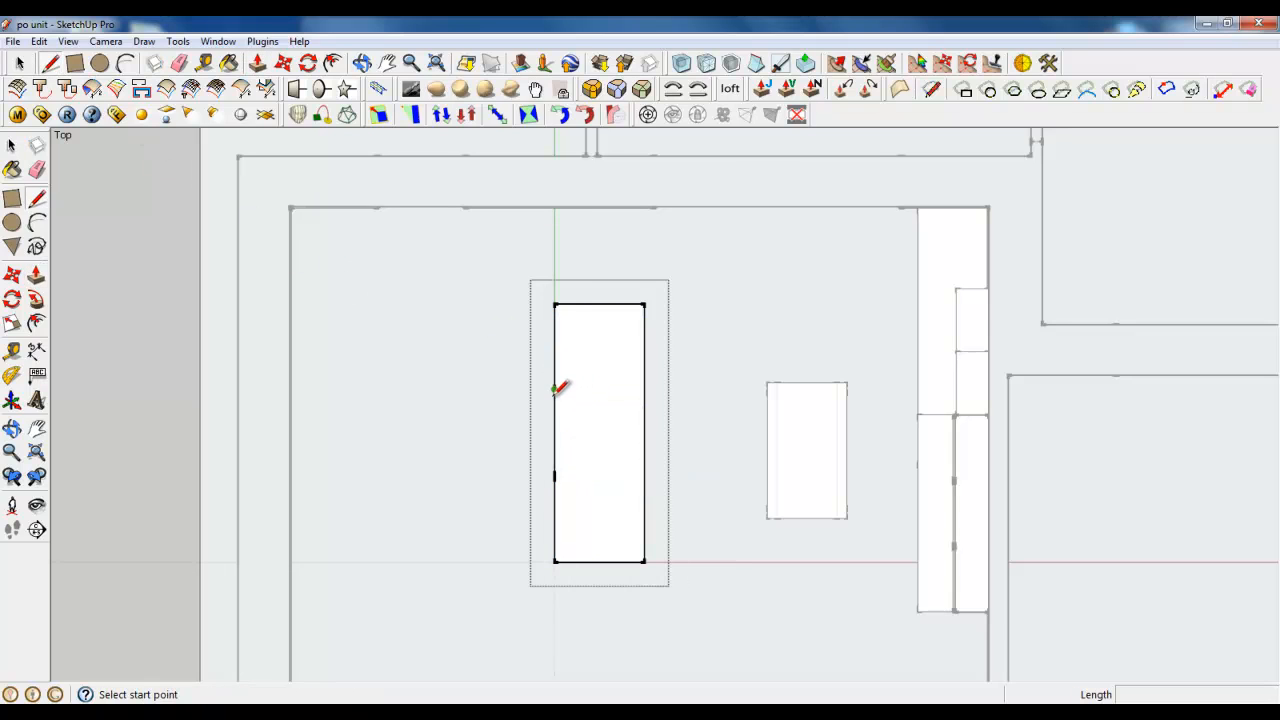
{"action": "left_click", "coordinate": [555, 389]}
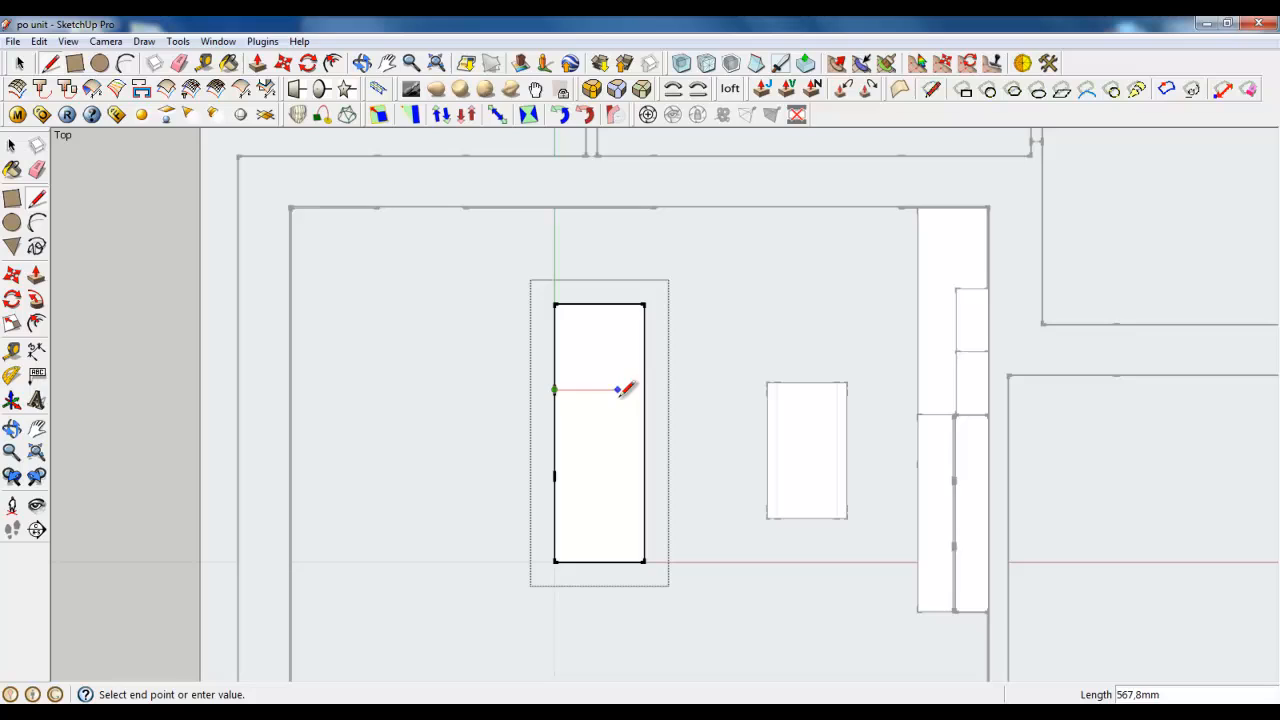
{"action": "left_click", "coordinate": [780, 63]}
{"action": "left_click", "coordinate": [555, 389]}
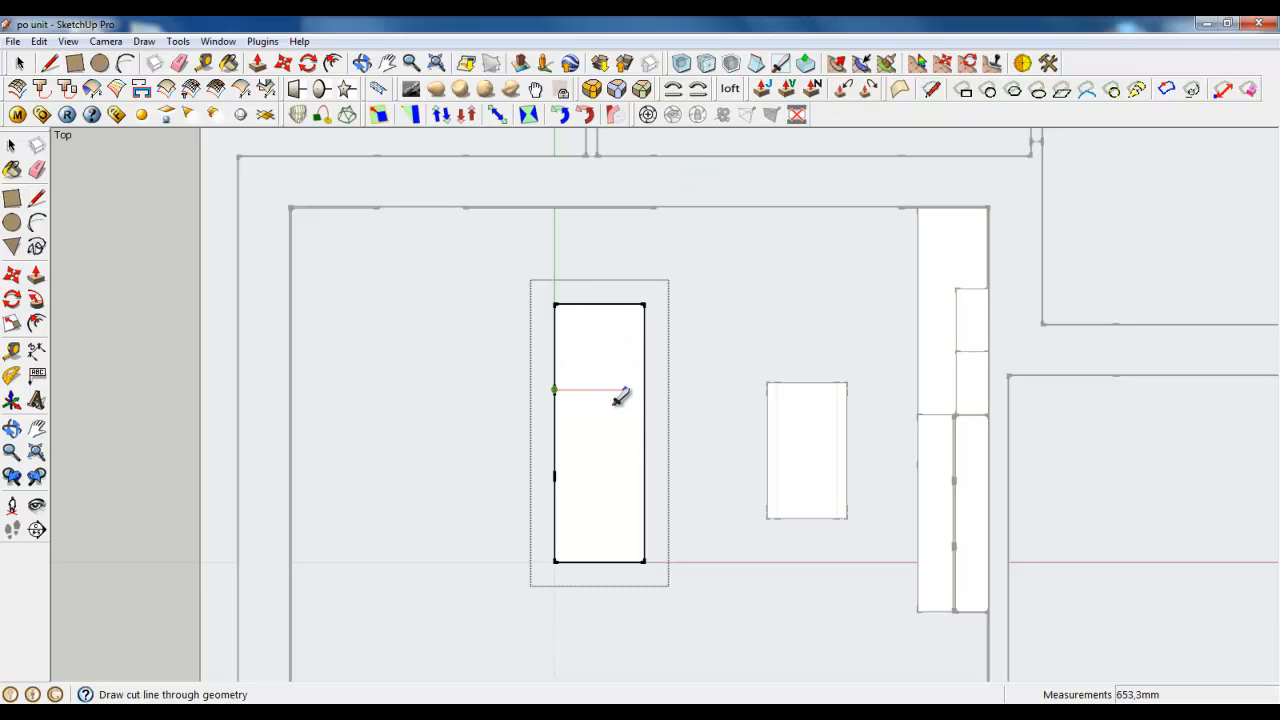
{"action": "left_click", "coordinate": [644, 390]}
{"action": "left_click", "coordinate": [555, 476]}
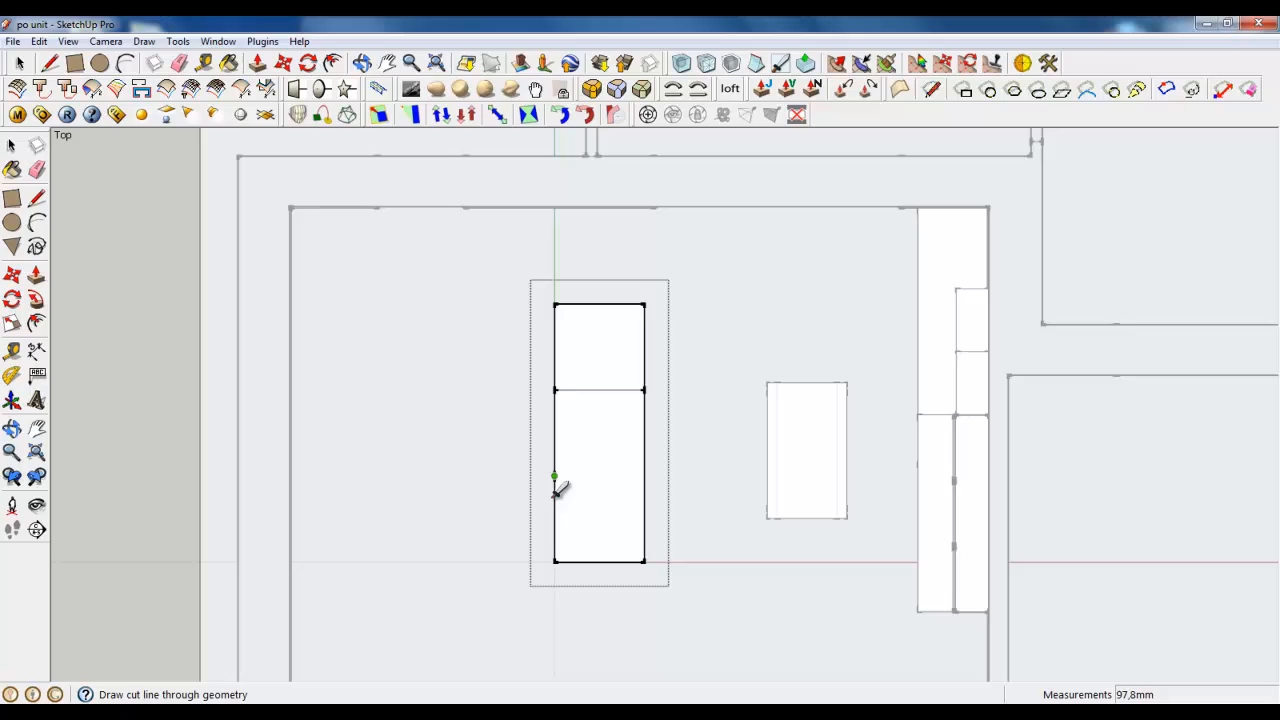
{"action": "left_click", "coordinate": [643, 477]}
- Cut the box crosswise through the midpoint of each of its three sections
{"action": "left_click", "coordinate": [555, 433]}
{"action": "left_click", "coordinate": [644, 433]}
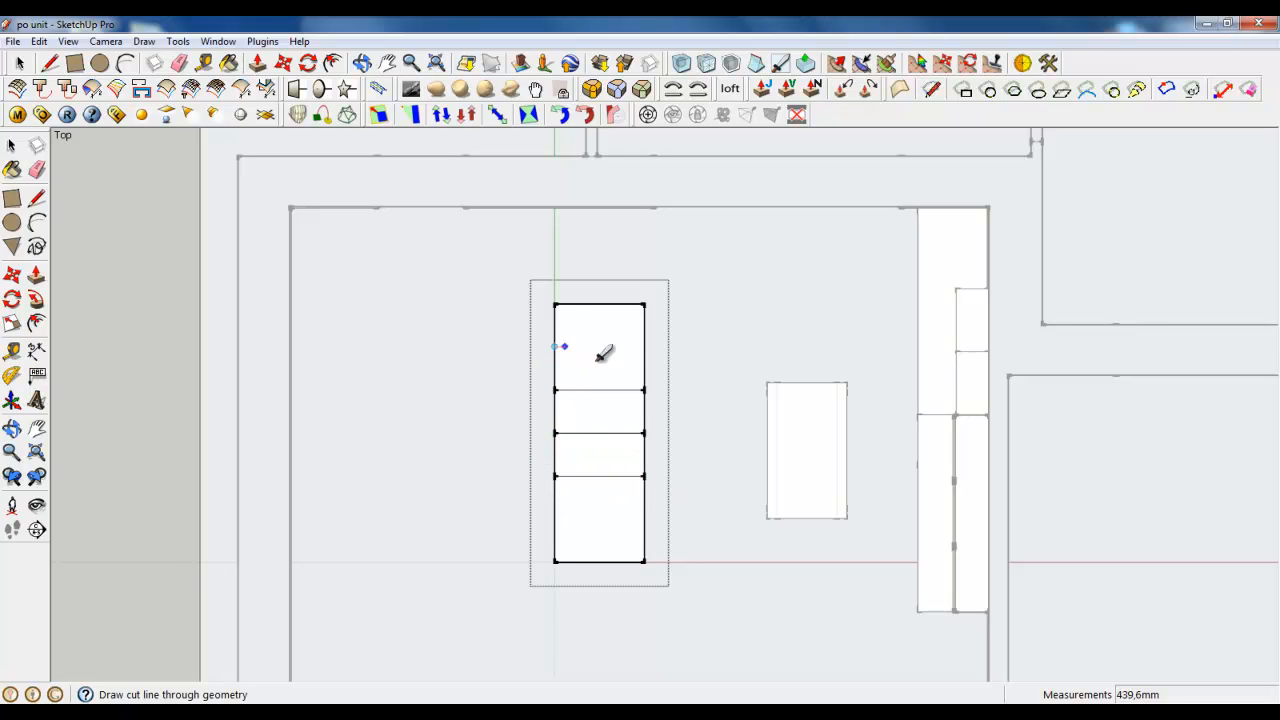
{"action": "left_click", "coordinate": [644, 346]}
{"action": "left_click", "coordinate": [555, 519]}
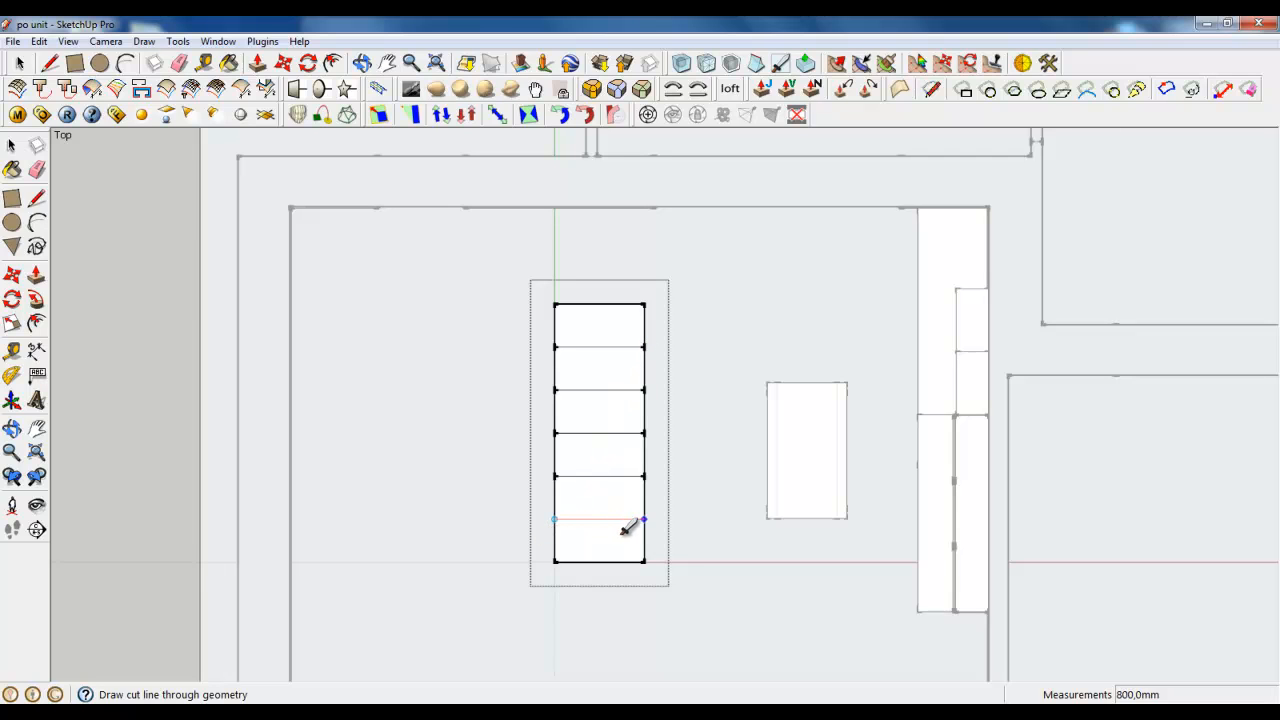
- Add two close parallel knife cuts, one on each side of the lower one-third division line
{"action": "scroll", "coordinate": [625, 521], "scroll_direction": "up", "scroll_amount": 8}
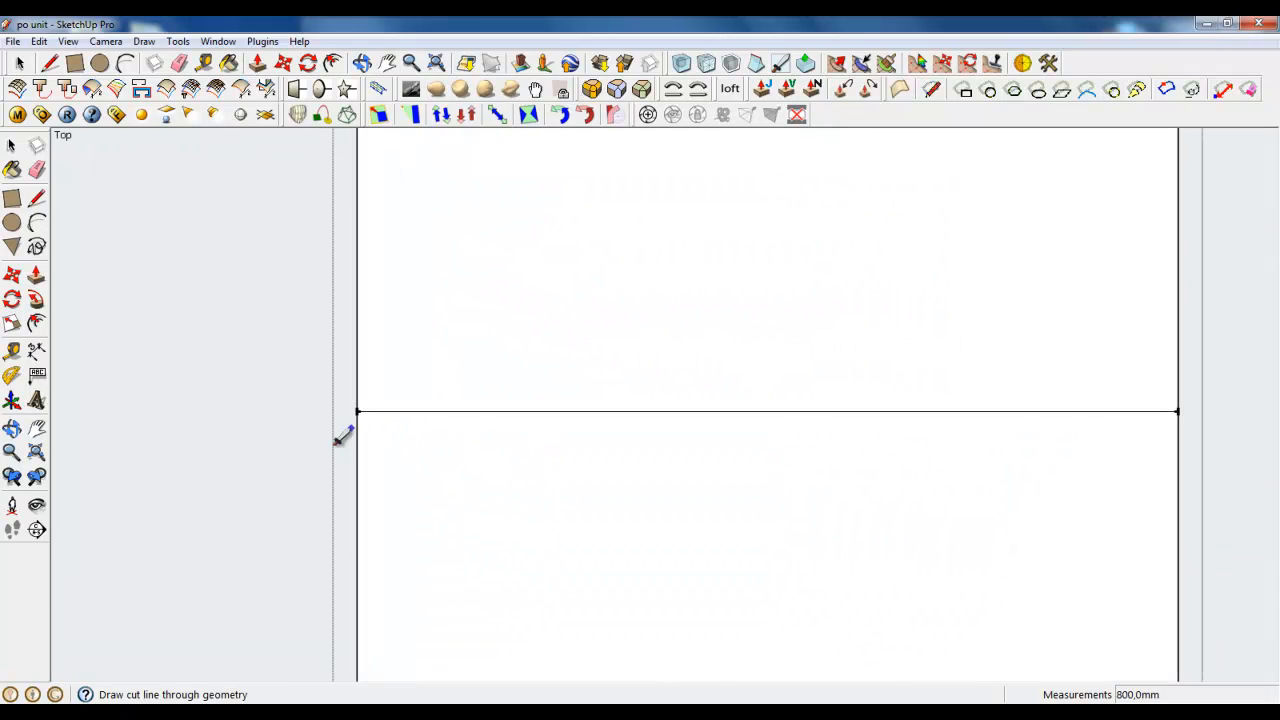
{"action": "scroll", "coordinate": [352, 442], "scroll_direction": "down", "scroll_amount": 2}
{"action": "left_click", "coordinate": [356, 431]}
{"action": "left_click", "coordinate": [915, 432]}
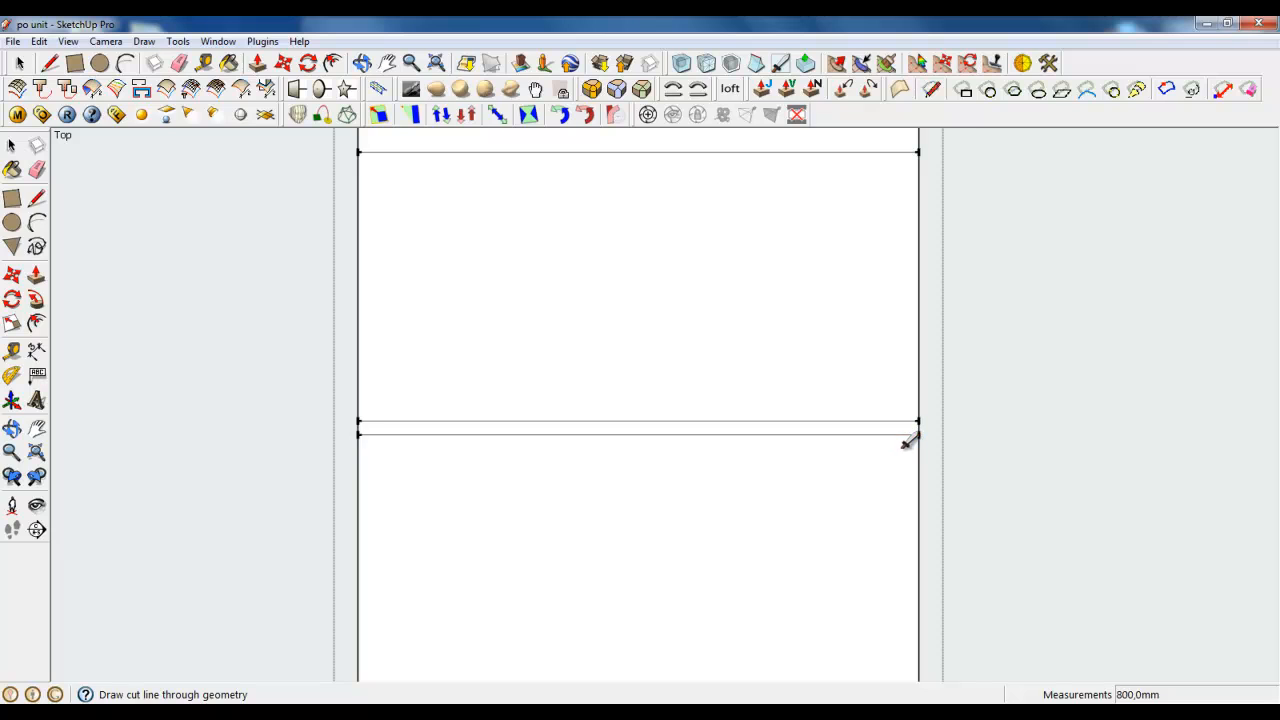
{"action": "scroll", "coordinate": [336, 422], "scroll_direction": "up", "scroll_amount": 5}
{"action": "left_click", "coordinate": [333, 408]}
{"action": "scroll", "coordinate": [333, 408], "scroll_direction": "down", "scroll_amount": 2}
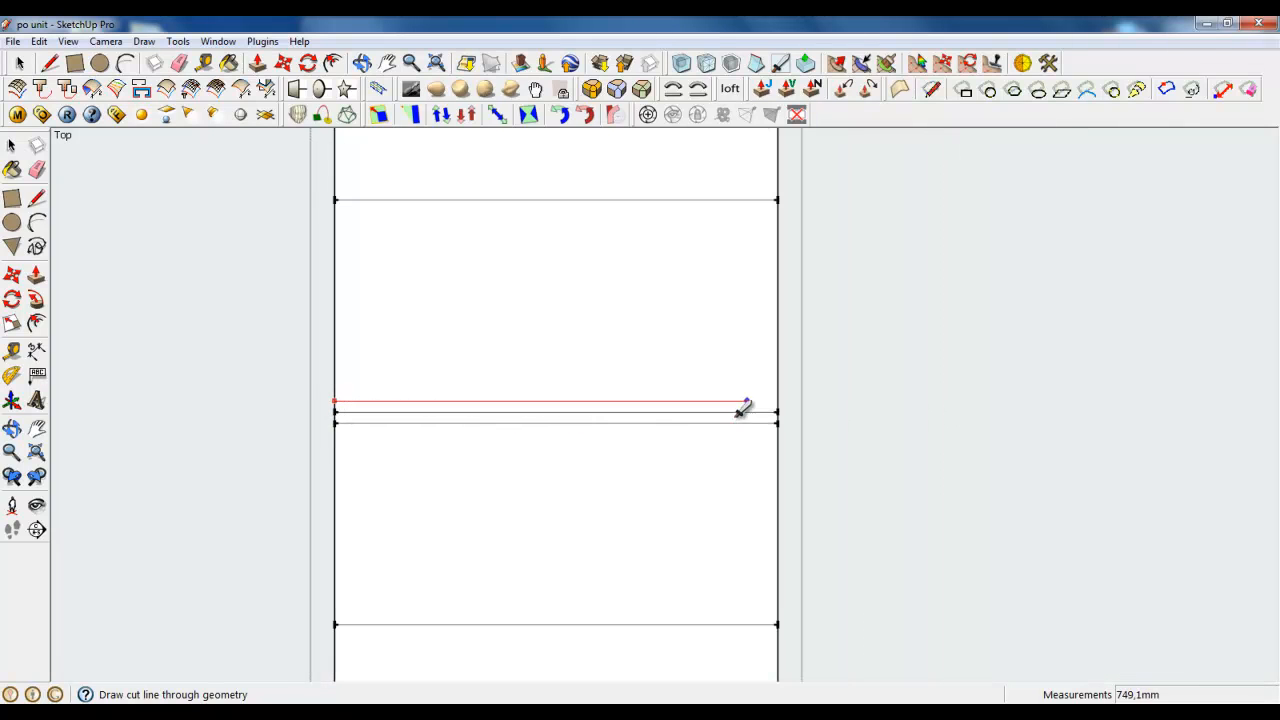
{"action": "left_click", "coordinate": [775, 404]}
{"action": "scroll", "coordinate": [690, 572], "scroll_direction": "down", "scroll_amount": 3}
{"action": "scroll", "coordinate": [676, 578], "scroll_direction": "down", "scroll_amount": 2}
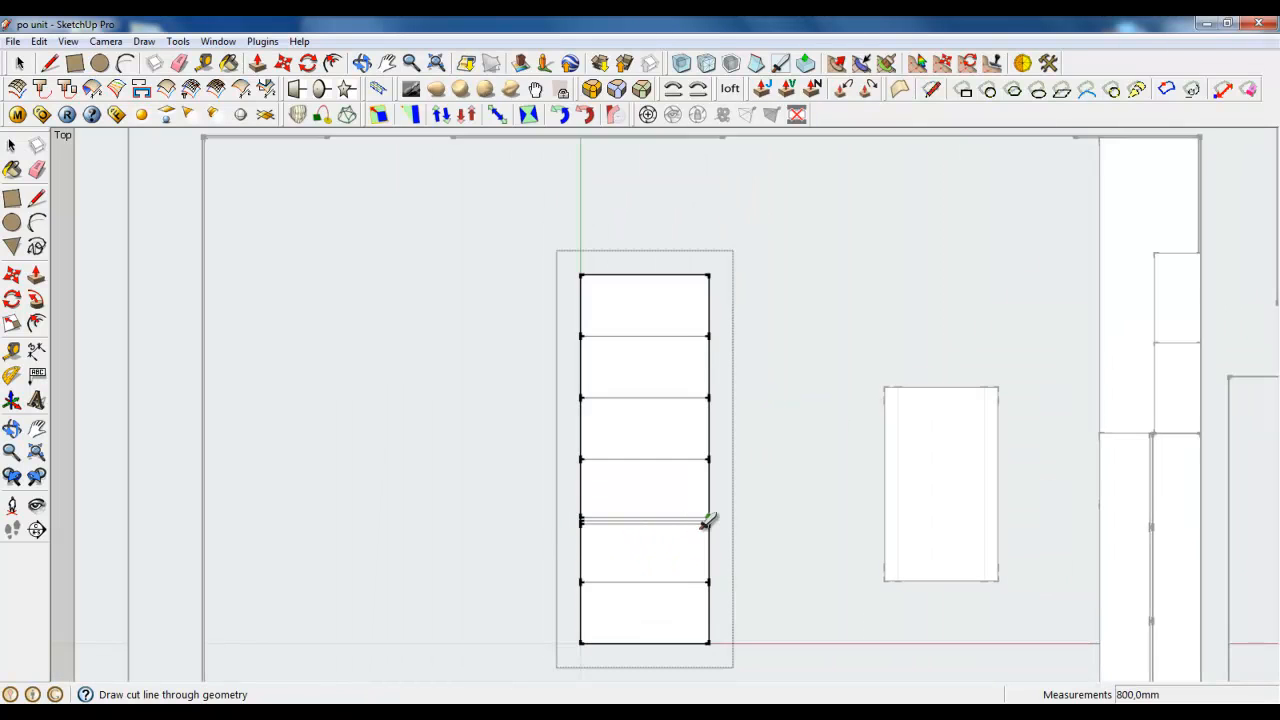
{"action": "scroll", "coordinate": [640, 411], "scroll_direction": "up", "scroll_amount": 5}
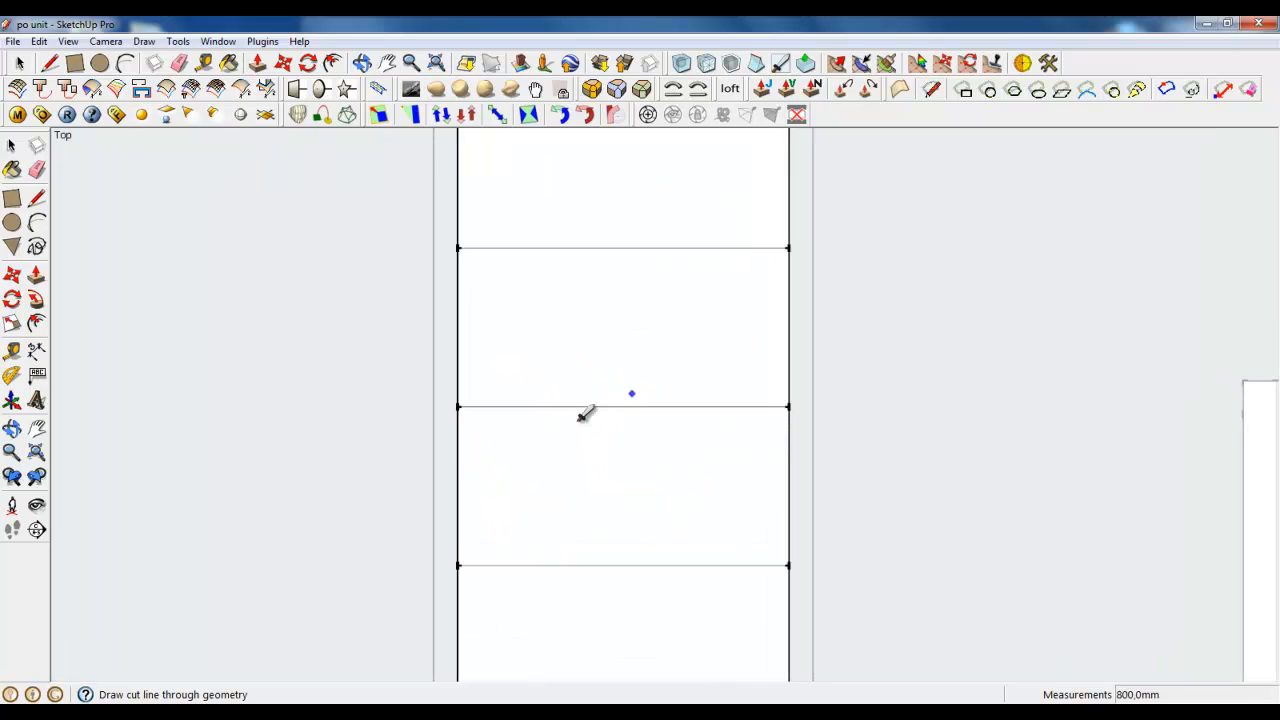
- Add two close parallel knife cuts across the box, one on each side of the upper one-third division line
{"action": "left_click", "coordinate": [416, 407]}
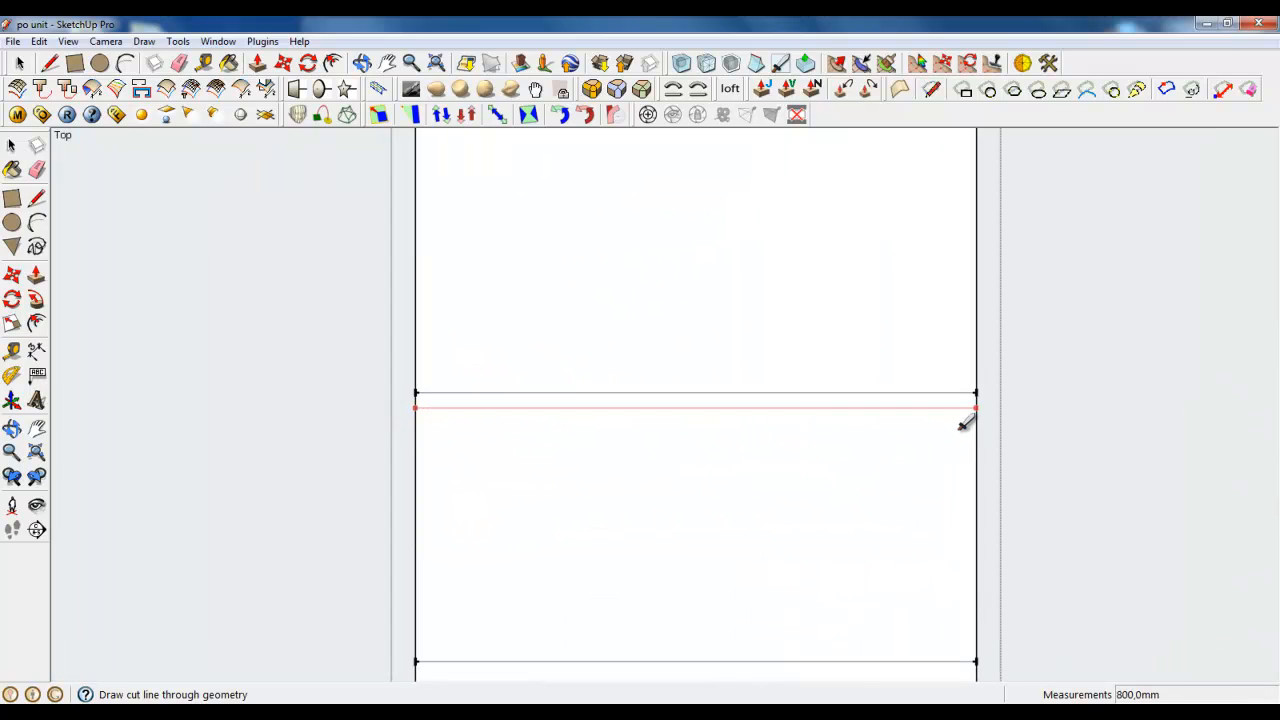
{"action": "left_click", "coordinate": [415, 376]}
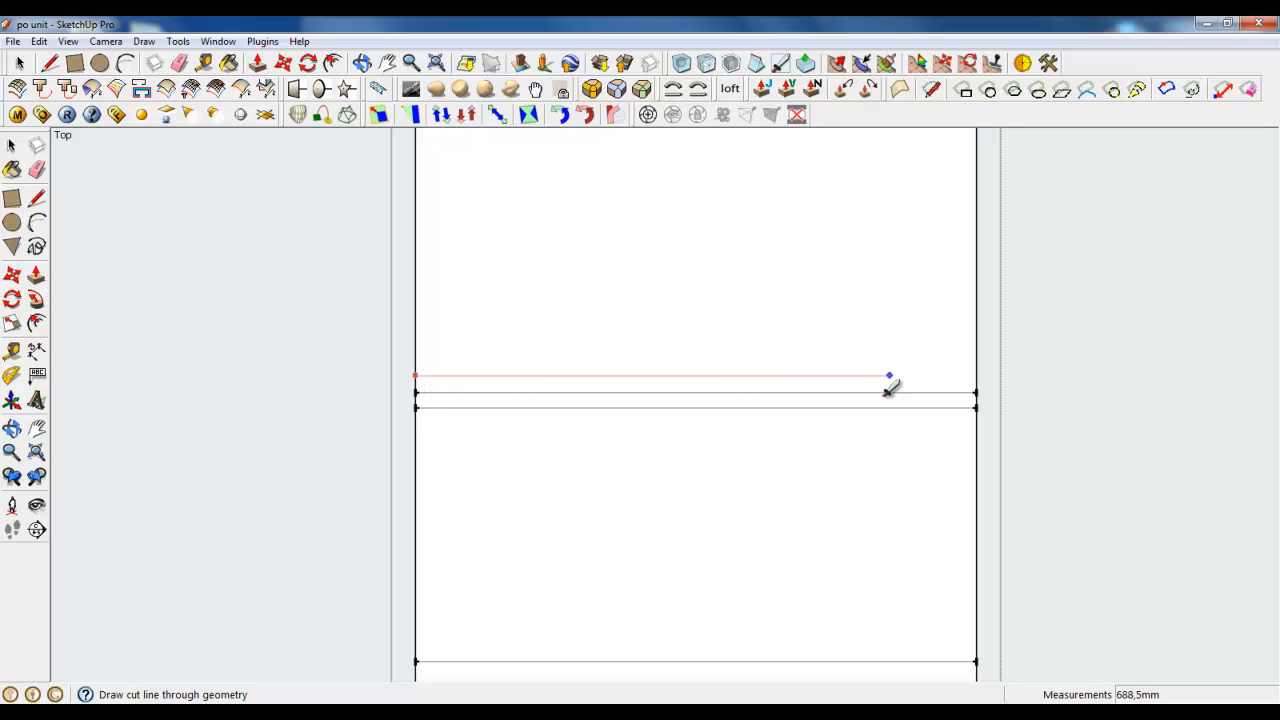
{"action": "scroll", "coordinate": [734, 400], "scroll_direction": "down", "scroll_amount": 6}
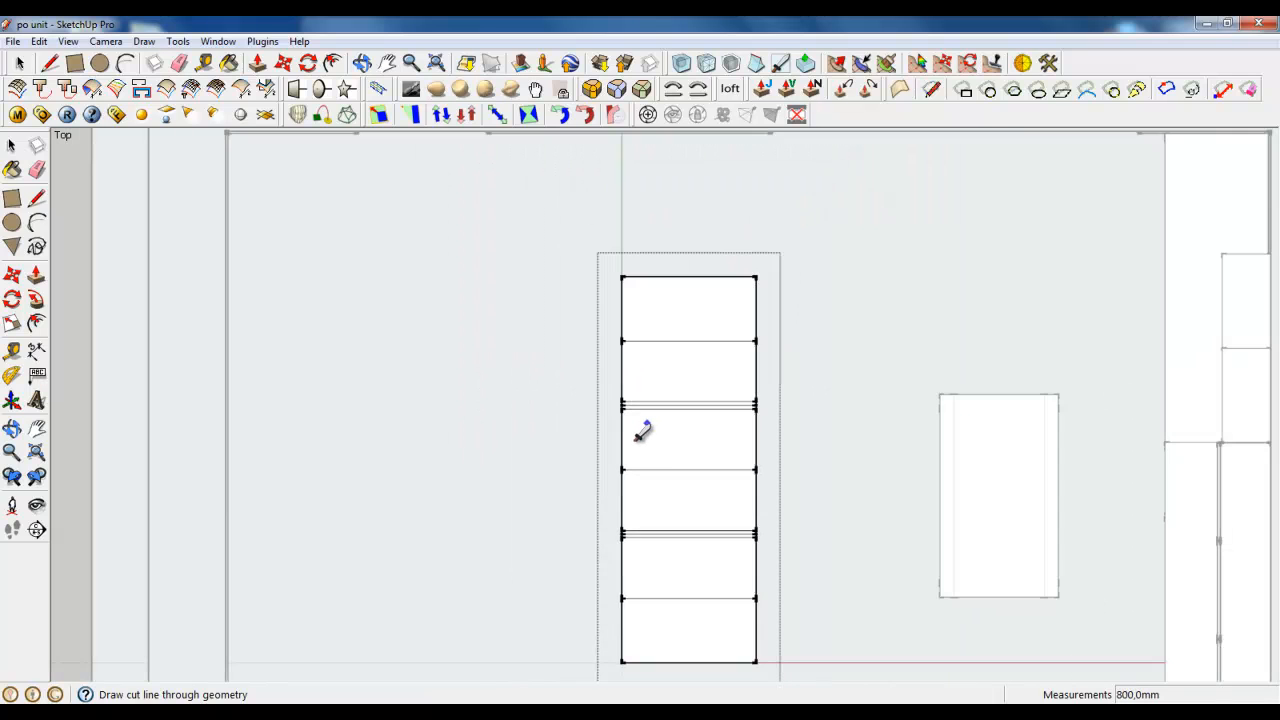
{"action": "scroll", "coordinate": [661, 366], "scroll_direction": "down", "scroll_amount": 2}
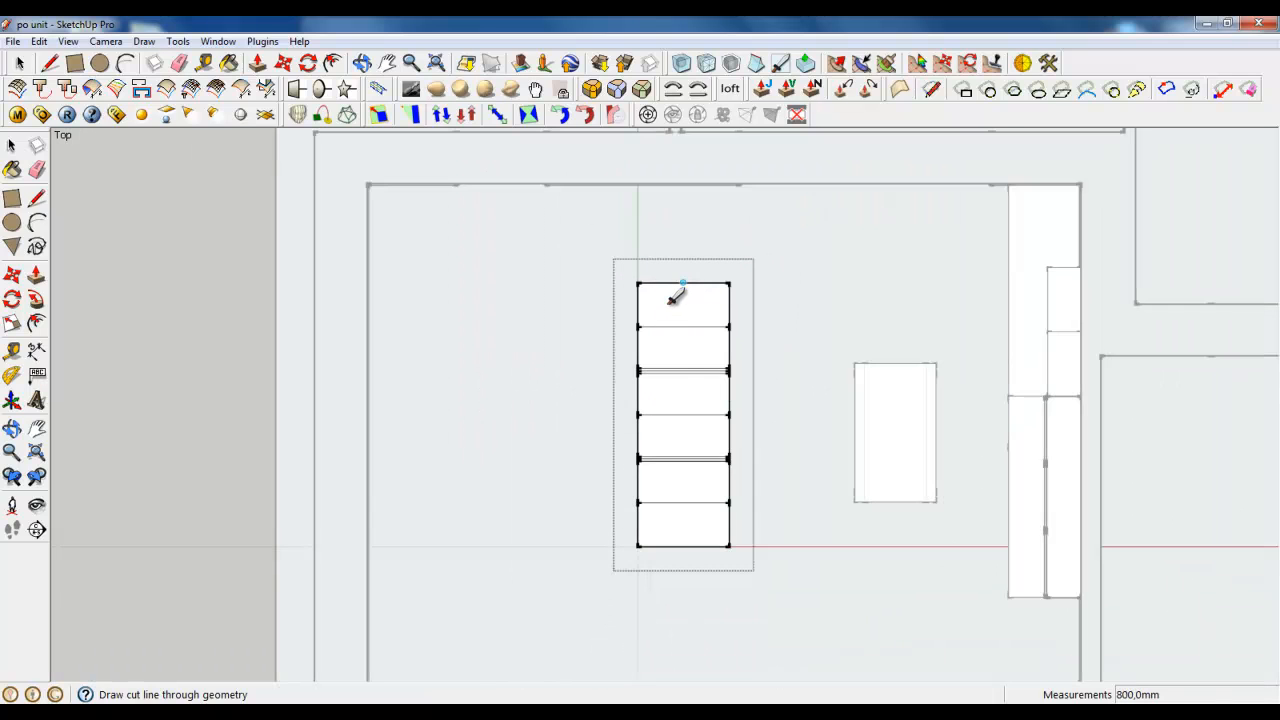
- Cut the box lengthwise down its centreline and down the middle of each half to make four equal strips
{"action": "left_click", "coordinate": [683, 283]}
{"action": "left_click", "coordinate": [683, 546]}
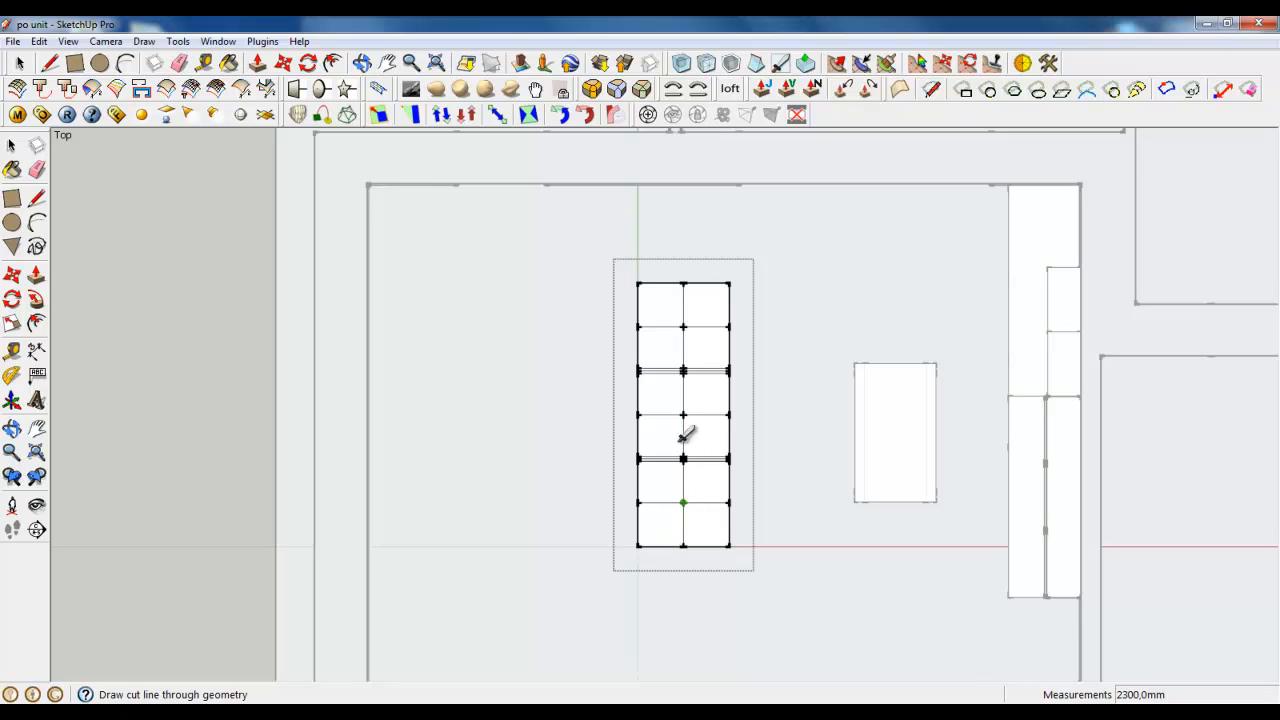
{"action": "left_click", "coordinate": [706, 283]}
{"action": "left_click", "coordinate": [706, 546]}
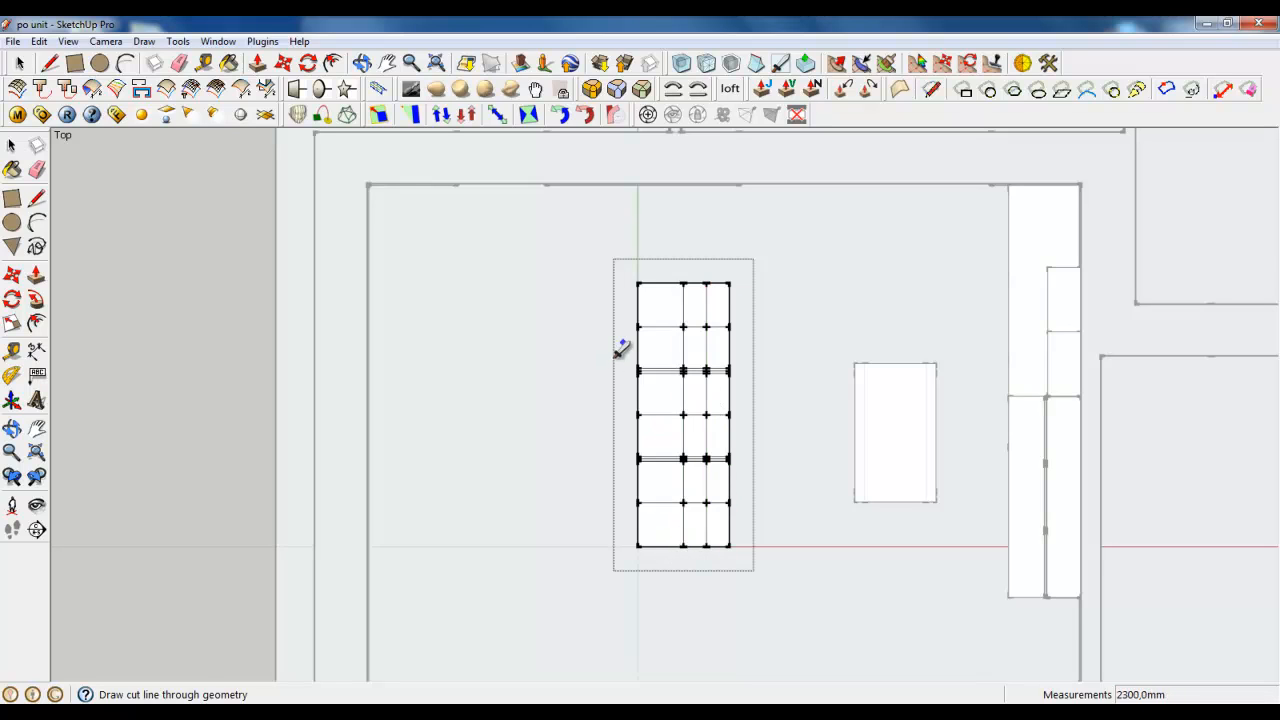
{"action": "left_click", "coordinate": [660, 283]}
{"action": "left_click", "coordinate": [660, 546]}
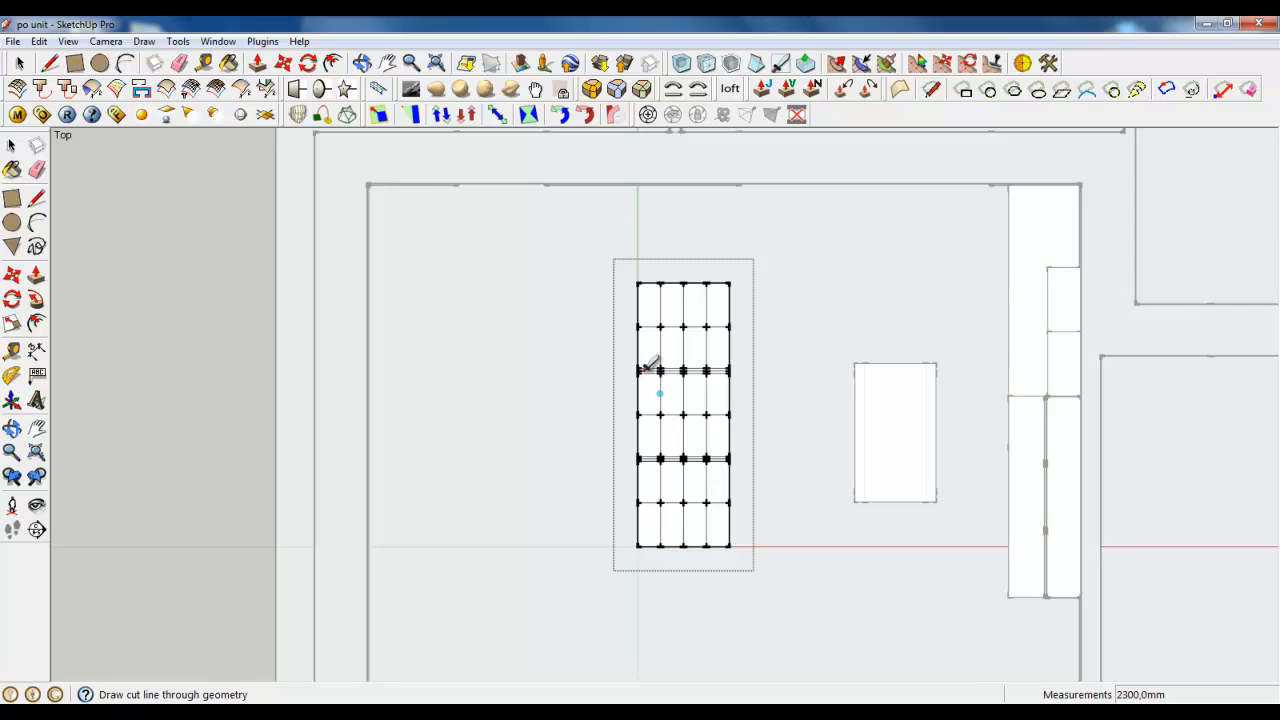
- Add a crosswise Knife Subdivide cut close to the short end of the box farthest from the axis origin
{"action": "scroll", "coordinate": [670, 292], "scroll_direction": "up", "scroll_amount": 4}
{"action": "scroll", "coordinate": [676, 279], "scroll_direction": "up", "scroll_amount": 1}
{"action": "left_click", "coordinate": [510, 270]}
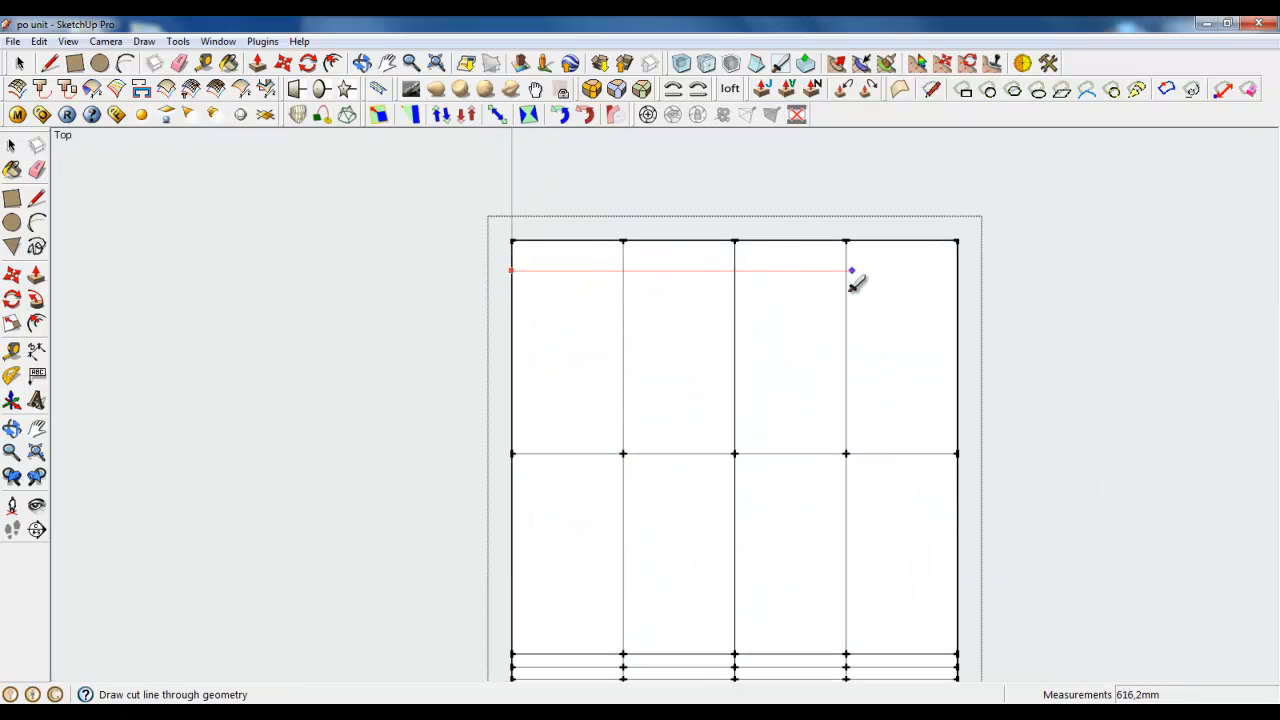
{"action": "left_click", "coordinate": [757, 65]}
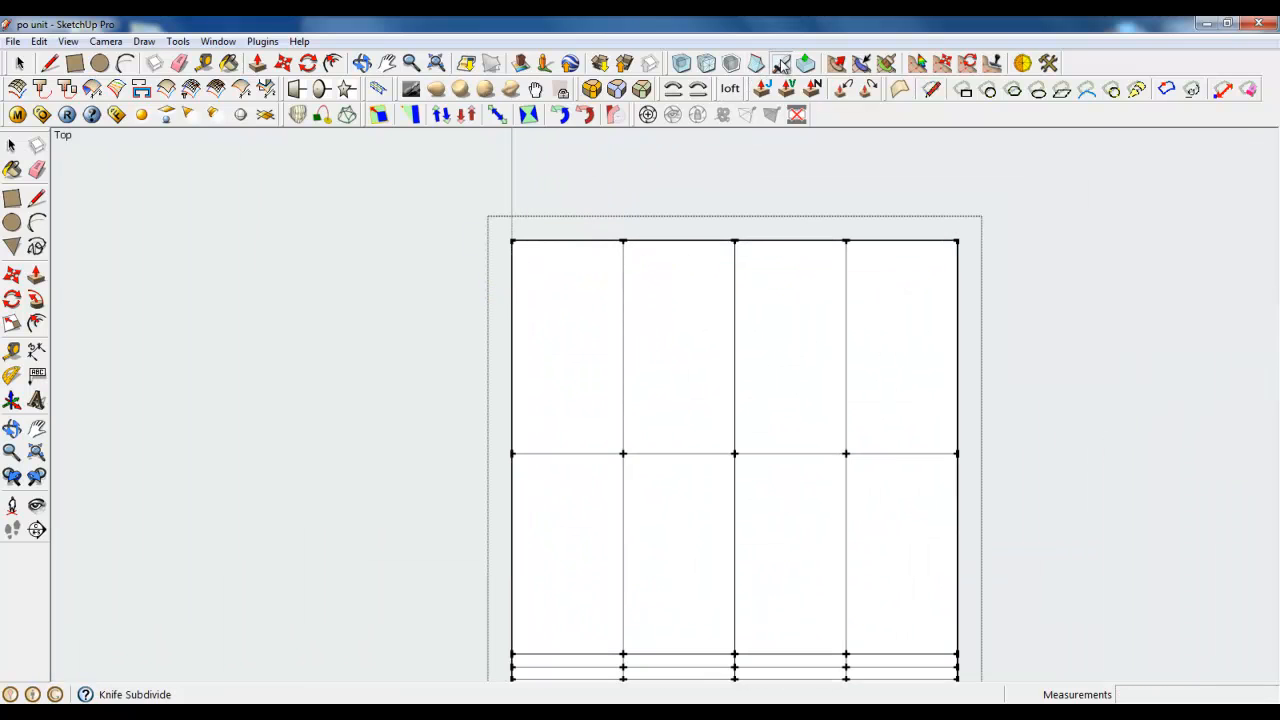
{"action": "left_click", "coordinate": [511, 298]}
{"action": "left_click", "coordinate": [957, 299]}
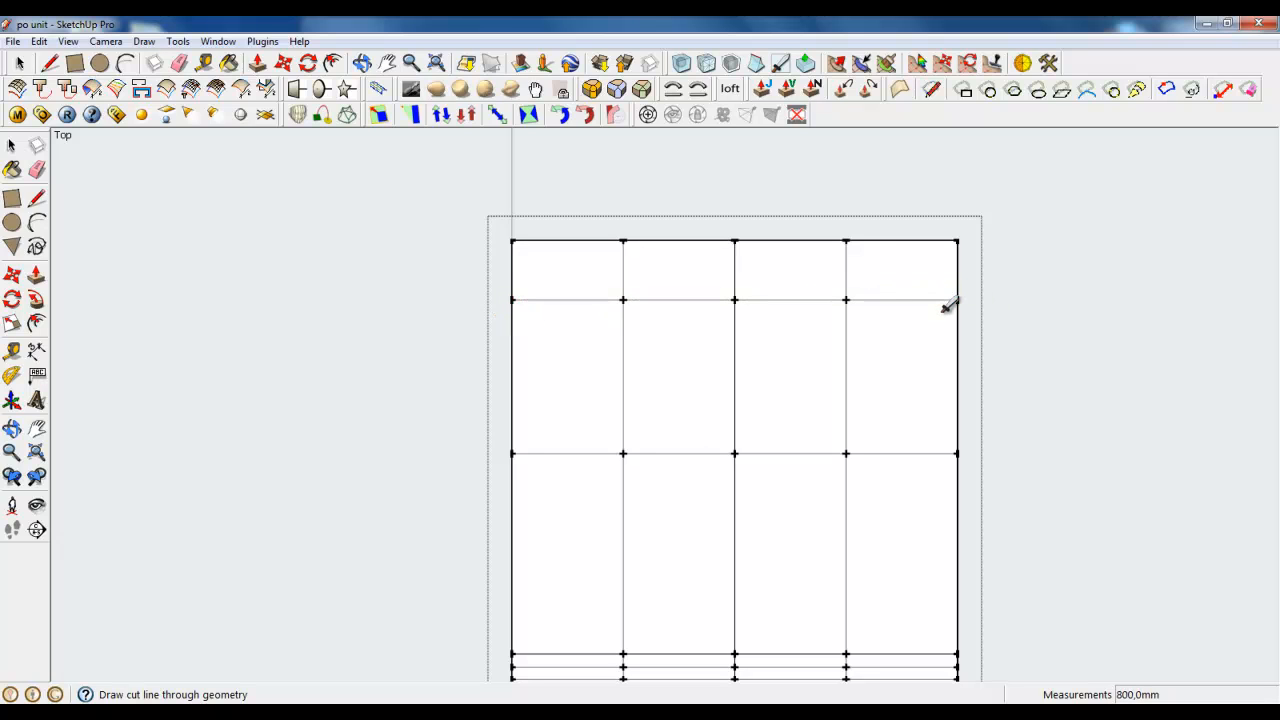
- Cut lengthwise through the middle of the strip nearest the coffee table, along the full 2300 mm of the box
{"action": "left_click", "coordinate": [899, 241]}
{"action": "scroll", "coordinate": [899, 241], "scroll_direction": "down", "scroll_amount": 2}
{"action": "scroll", "coordinate": [790, 175], "scroll_direction": "down", "scroll_amount": 4}
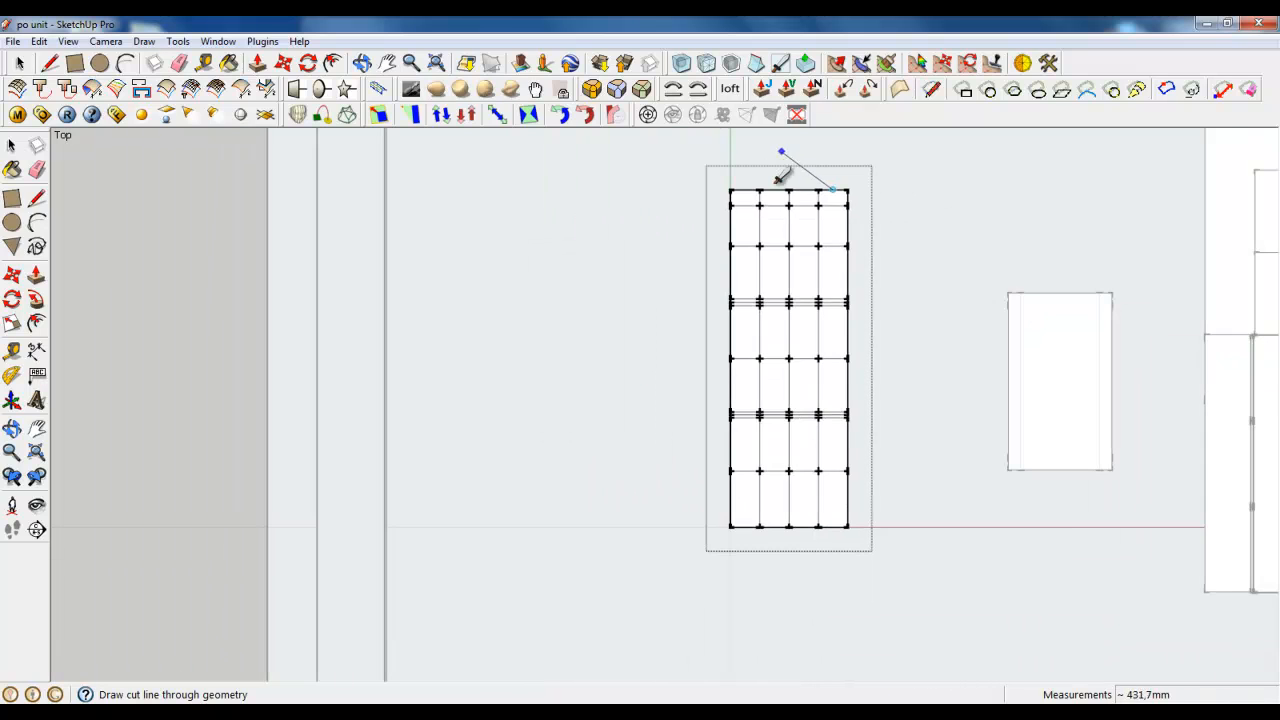
{"action": "scroll", "coordinate": [825, 525], "scroll_direction": "up", "scroll_amount": 4}
{"action": "left_click", "coordinate": [825, 513]}
- Add a matching crosswise knife cut close to the short end of the box at the axis origin
{"action": "scroll", "coordinate": [831, 514], "scroll_direction": "up", "scroll_amount": 3}
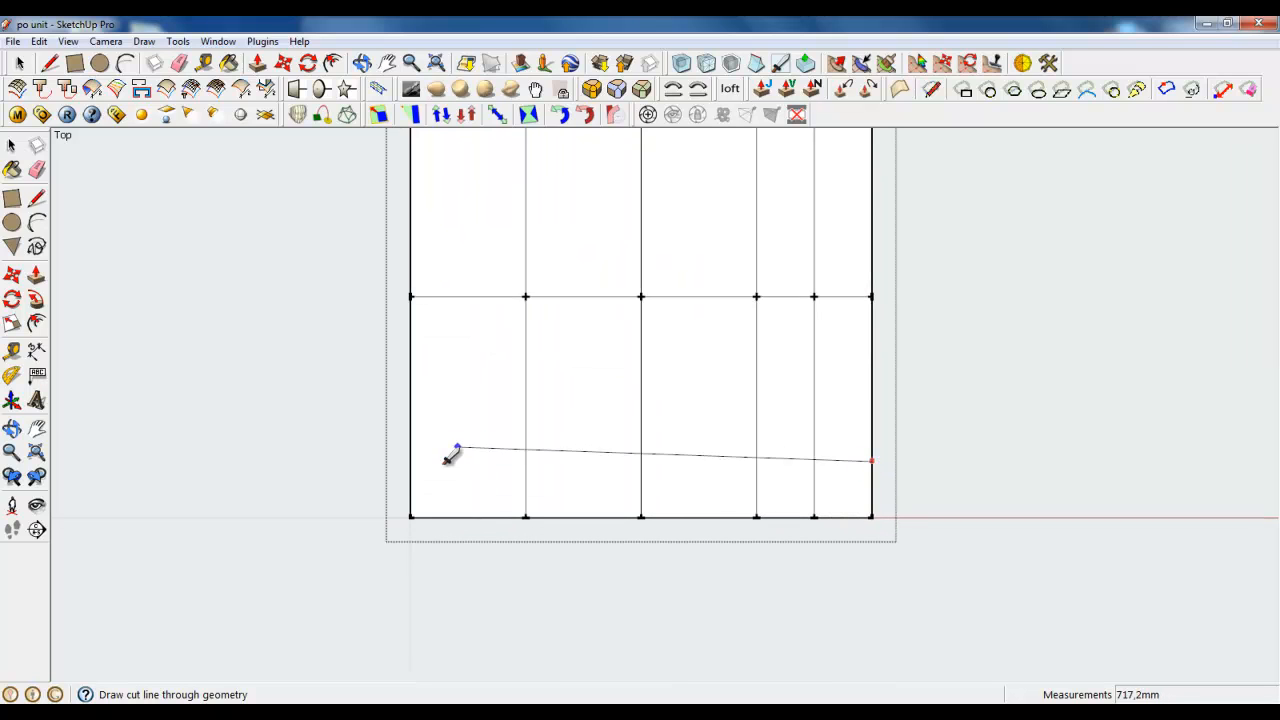
{"action": "left_click", "coordinate": [409, 462]}
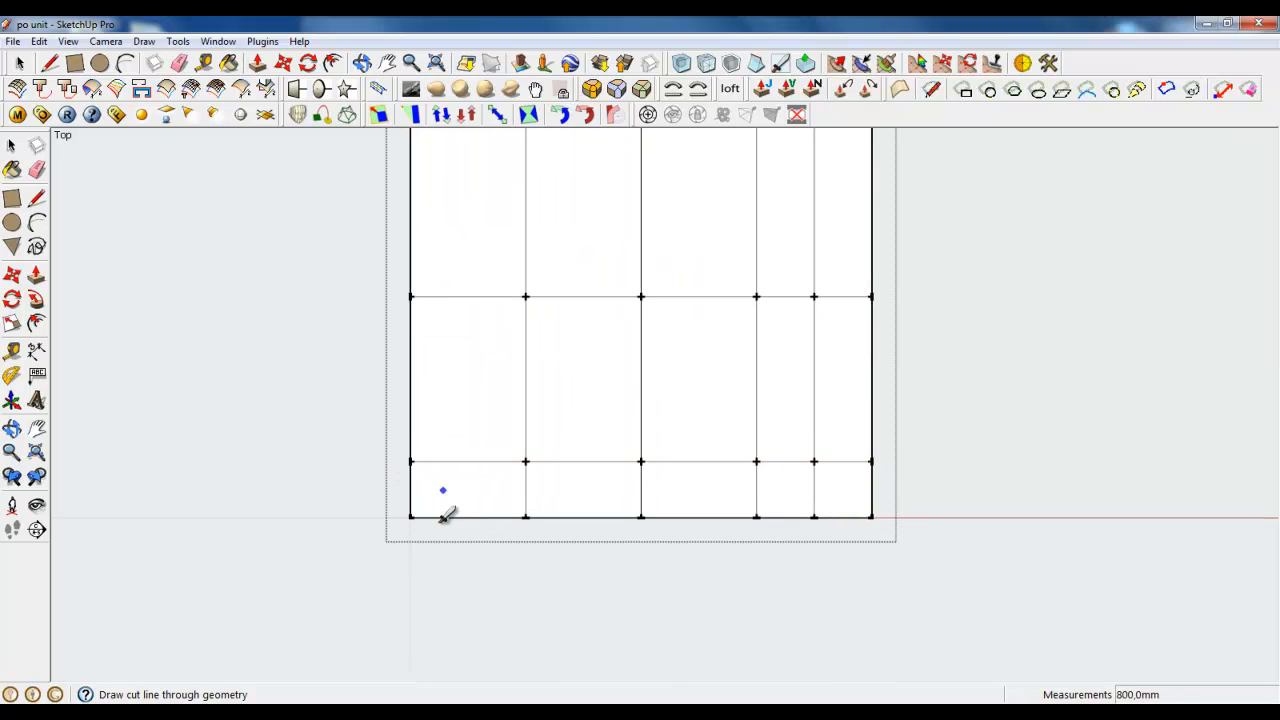
{"action": "scroll", "coordinate": [655, 541], "scroll_direction": "down", "scroll_amount": 5}
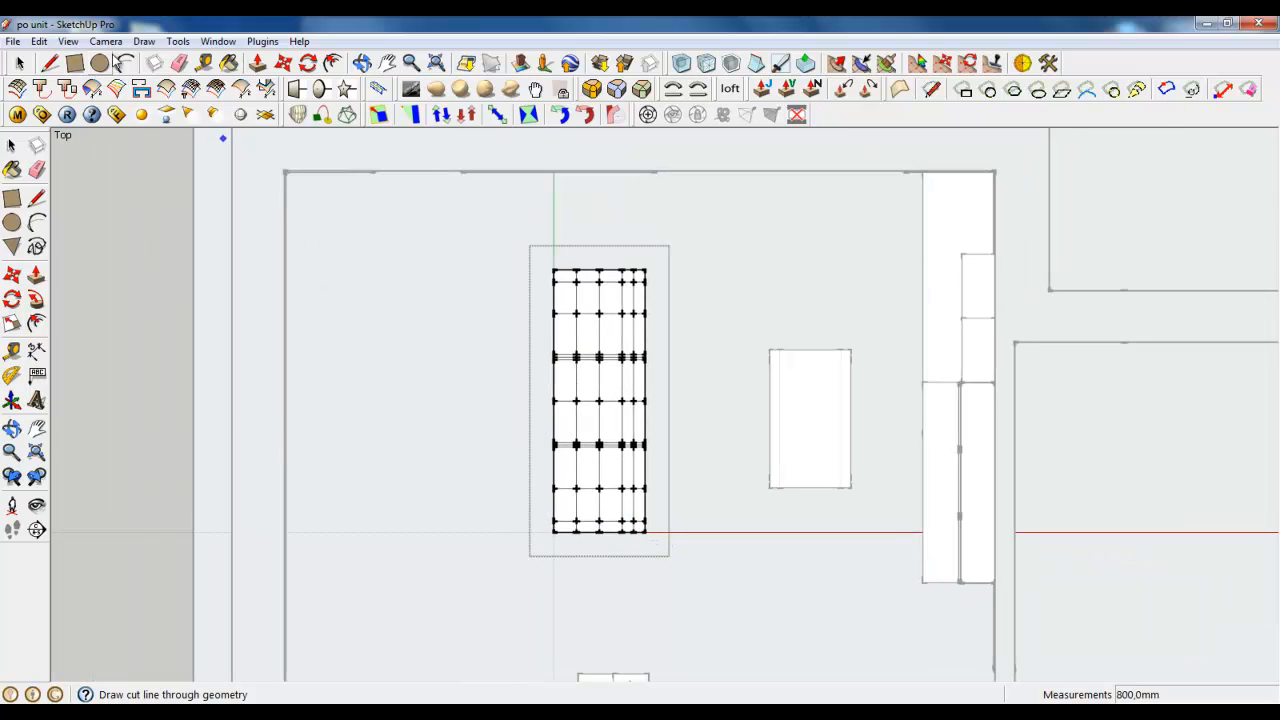
- Switch the camera to perspective projection and view the subdivided box from an angle showing its near end and coffee-table side
{"action": "left_click", "coordinate": [105, 41]}
{"action": "left_click", "coordinate": [140, 134]}
{"action": "middle_click_drag", "start_coordinate": [583, 420], "coordinate": [482, 325]}
{"action": "scroll", "coordinate": [623, 551], "scroll_direction": "up", "scroll_amount": 5}
{"action": "middle_click_drag", "start_coordinate": [517, 457], "coordinate": [548, 482]}
{"action": "scroll", "coordinate": [706, 643], "scroll_direction": "down", "scroll_amount": 3}
{"action": "scroll", "coordinate": [608, 485], "scroll_direction": "up", "scroll_amount": 2}
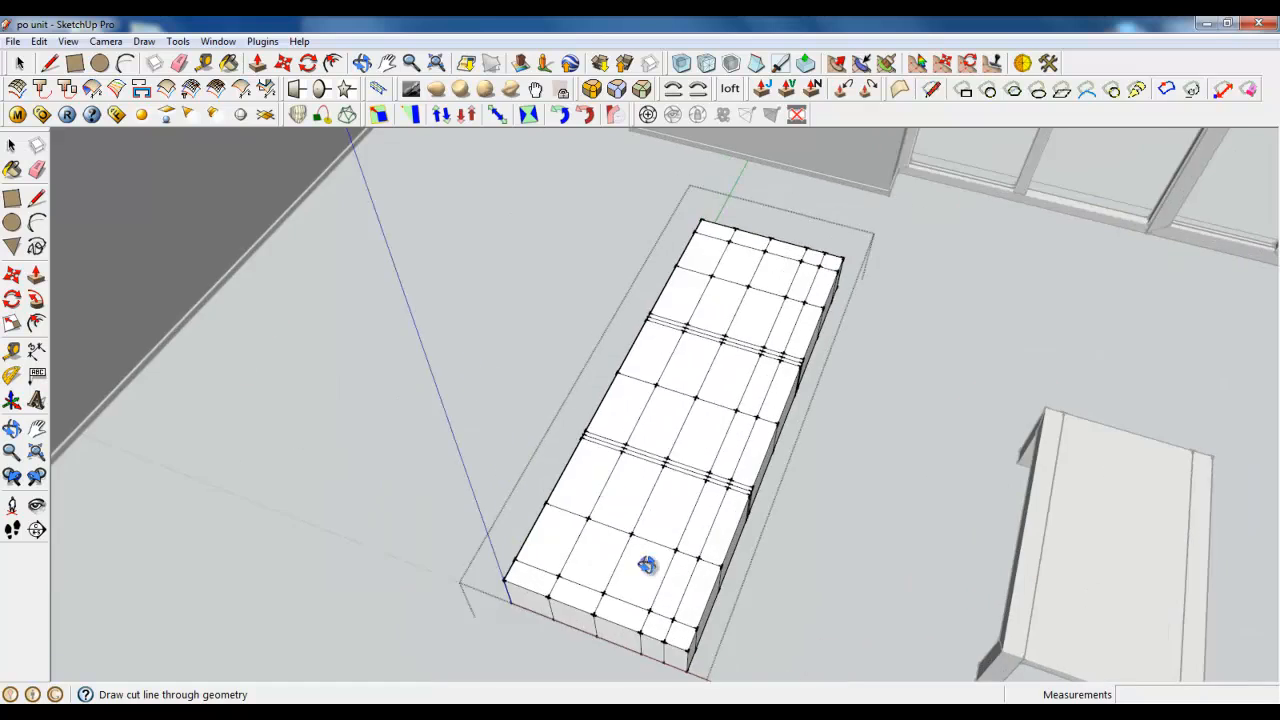
{"action": "middle_click_drag", "start_coordinate": [648, 565], "coordinate": [547, 466]}
{"action": "scroll", "coordinate": [580, 474], "scroll_direction": "up", "scroll_amount": 4}
{"action": "scroll", "coordinate": [580, 476], "scroll_direction": "down", "scroll_amount": 3}
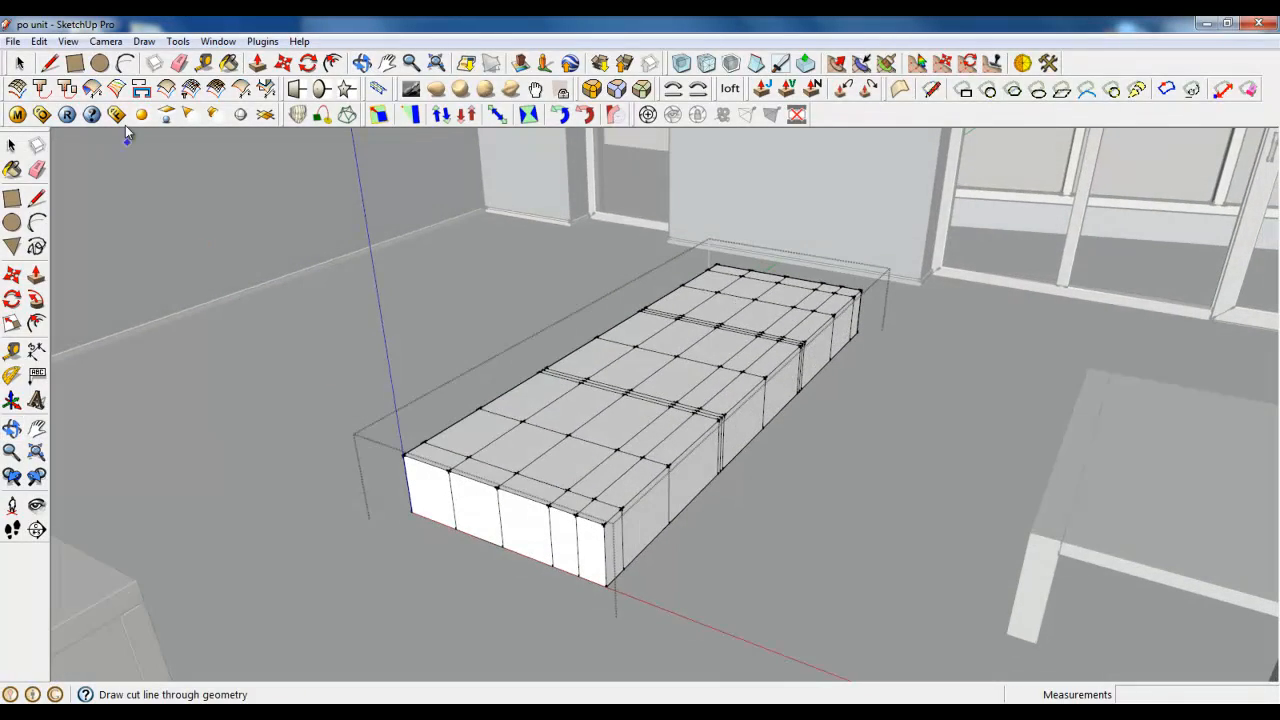
{"action": "left_click", "coordinate": [74, 63]}
{"action": "left_click", "coordinate": [407, 484]}
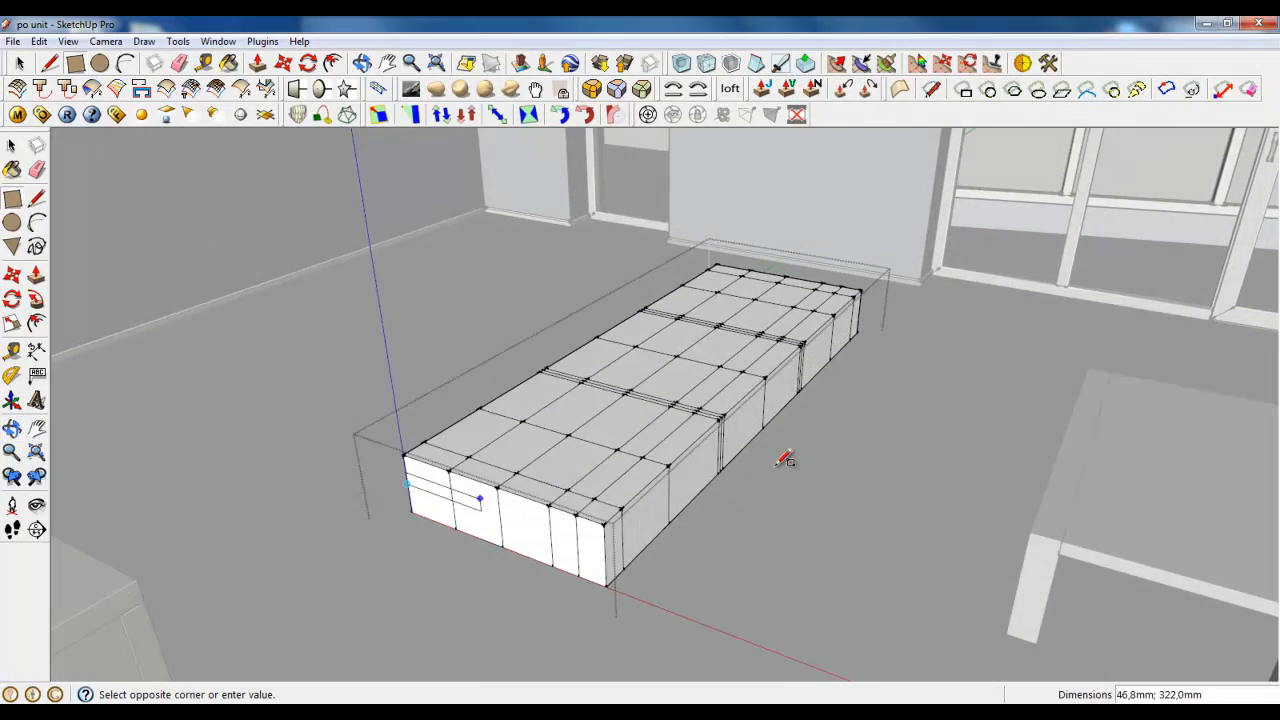
{"action": "left_click", "coordinate": [866, 305]}
{"action": "key", "text": "ctrl+z"}
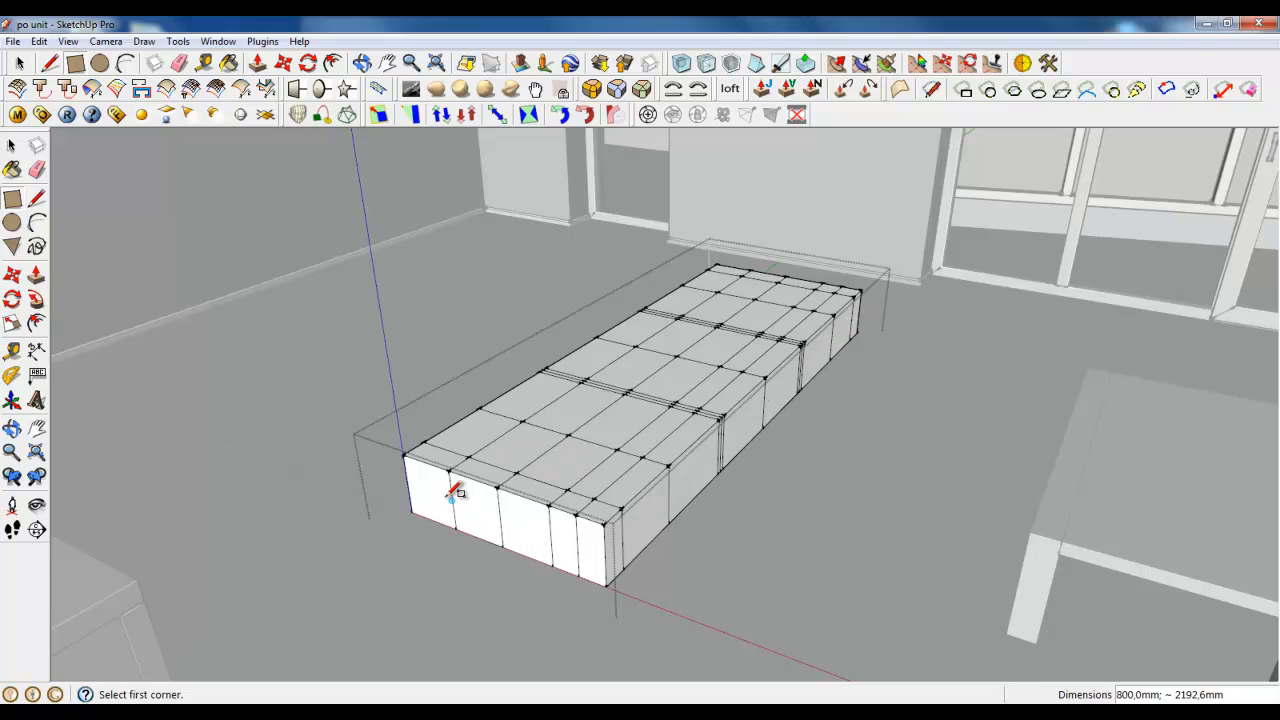
- Draw an 800 by 2300 mm horizontal rectangle through the box at mid-height, between the vertical edge midpoints of diagonally opposite corners
{"action": "left_click", "coordinate": [409, 483]}
{"action": "scroll", "coordinate": [877, 306], "scroll_direction": "up", "scroll_amount": 3}
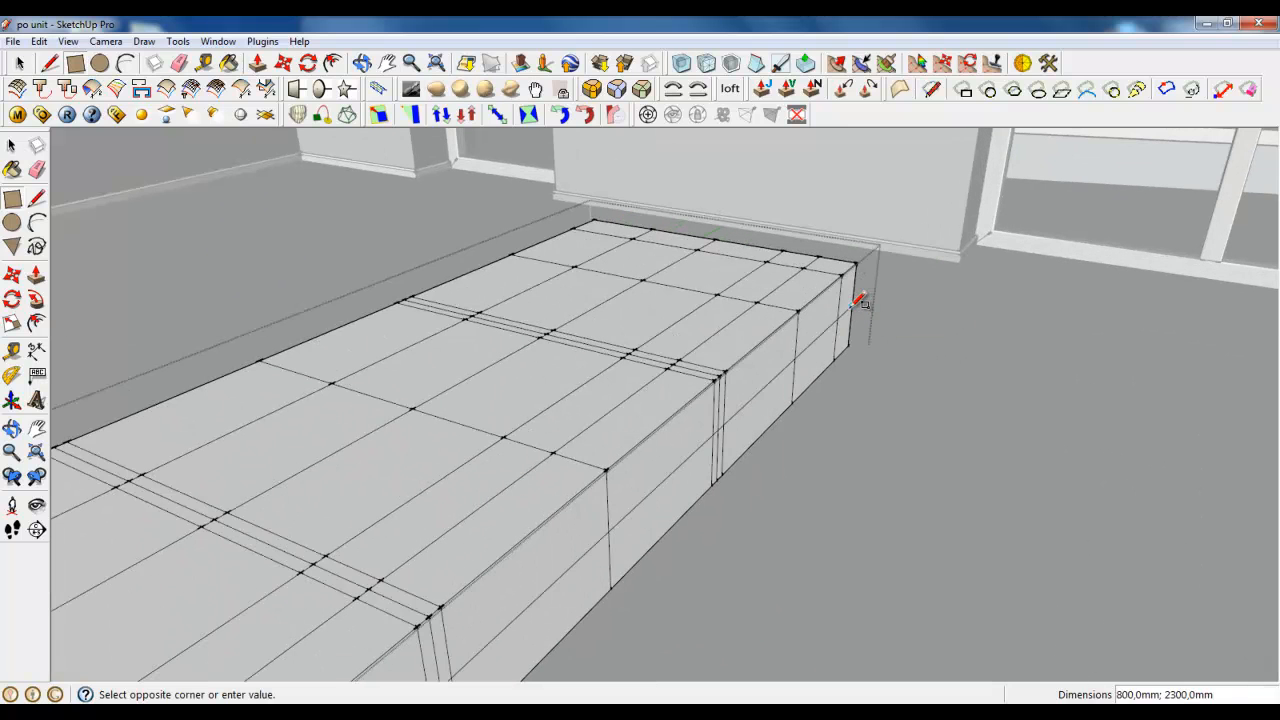
{"action": "left_click", "coordinate": [863, 290]}
- Delete the horizontal face inside the box, keeping the mid-height edges around its sides
{"action": "mouse_move", "coordinate": [788, 290]}
{"action": "middle_mouse_down"}
{"action": "mouse_move", "coordinate": [751, 371]}
{"action": "mouse_move", "coordinate": [777, 305]}
{"action": "middle_mouse_up"}
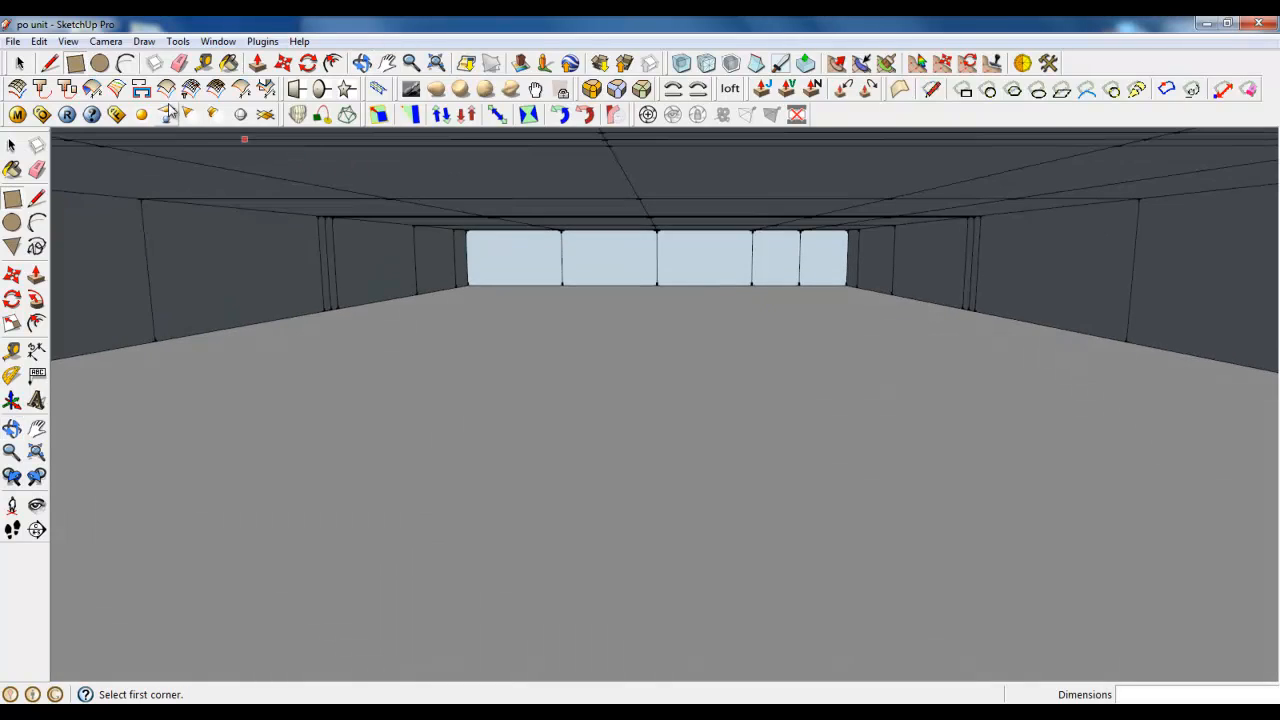
{"action": "left_click", "coordinate": [20, 64]}
{"action": "left_click", "coordinate": [638, 442]}
{"action": "key", "text": "Delete"}
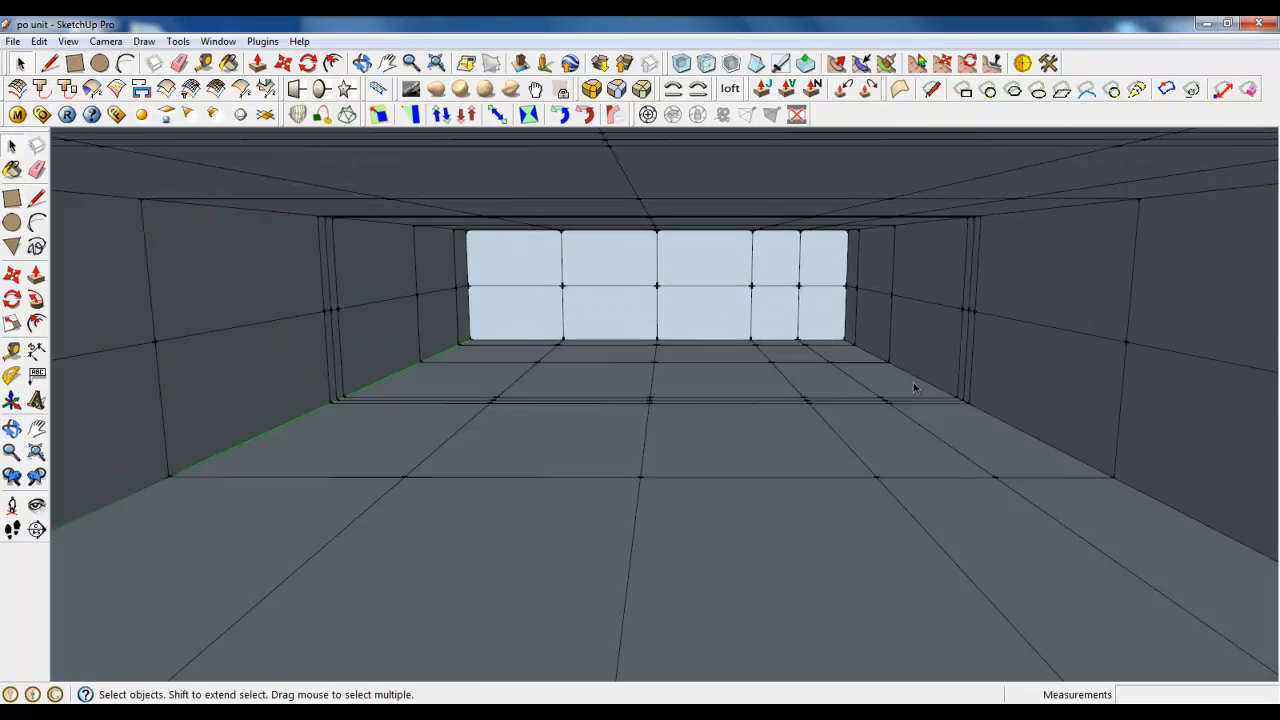
- Select all mid-height edges on the short end at the axis origin and move them 20 mm outward along the green axis
{"action": "mouse_move", "coordinate": [913, 382]}
{"action": "middle_mouse_down"}
{"action": "mouse_move", "coordinate": [777, 360]}
{"action": "mouse_move", "coordinate": [937, 194]}
{"action": "mouse_move", "coordinate": [803, 349]}
{"action": "mouse_move", "coordinate": [590, 407]}
{"action": "middle_mouse_up"}
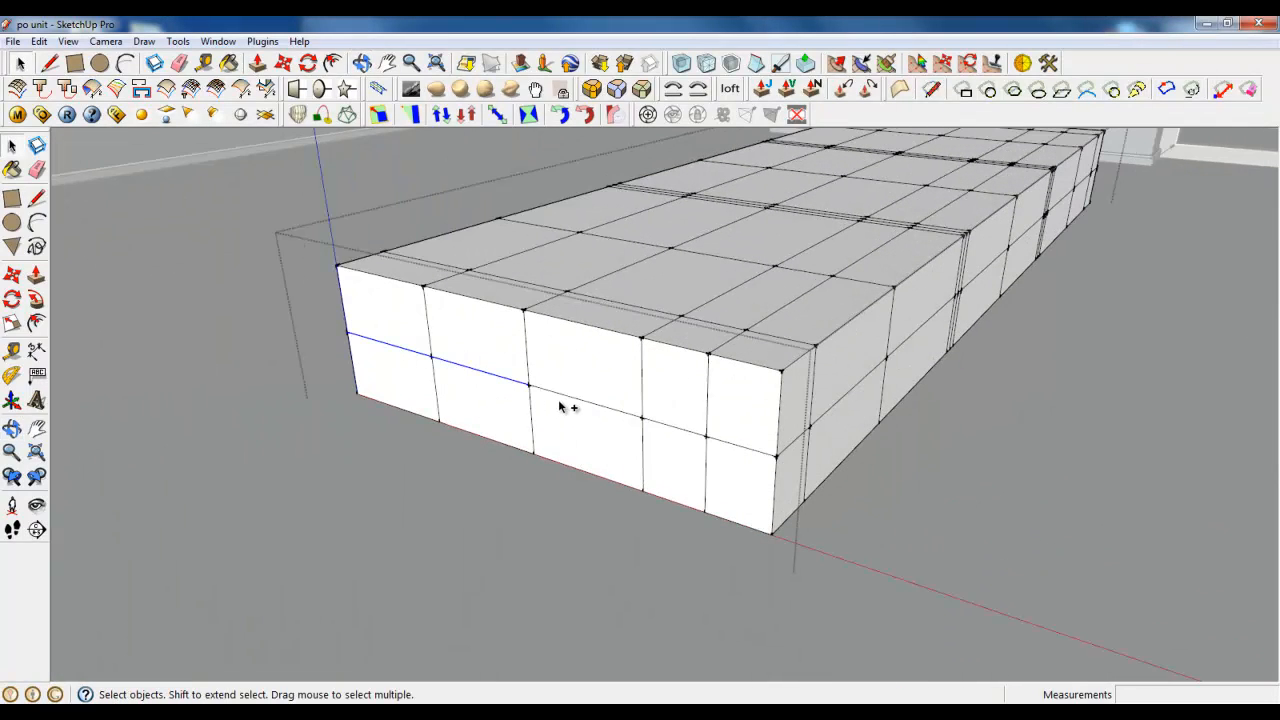
{"action": "left_click", "coordinate": [561, 392], "text": "ctrl"}
{"action": "middle_click_drag", "start_coordinate": [722, 444], "coordinate": [414, 257]}
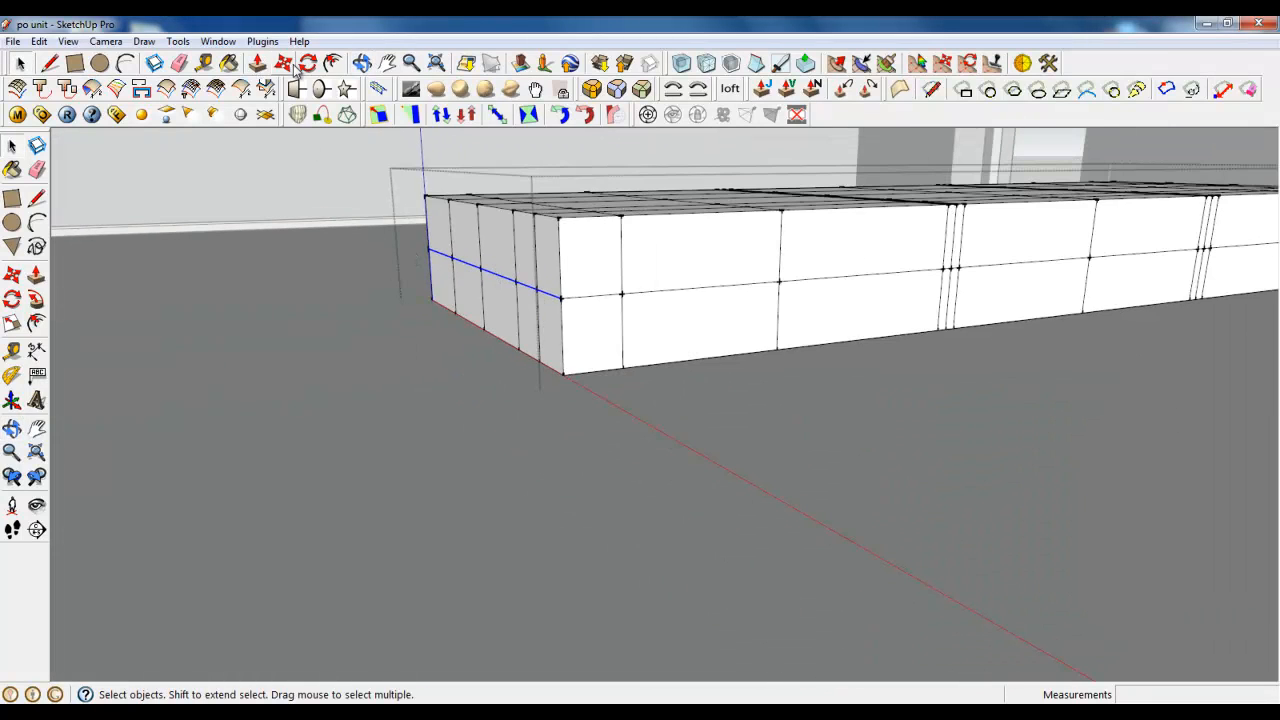
{"action": "left_click", "coordinate": [284, 63]}
{"action": "scroll", "coordinate": [517, 317], "scroll_direction": "up", "scroll_amount": 3}
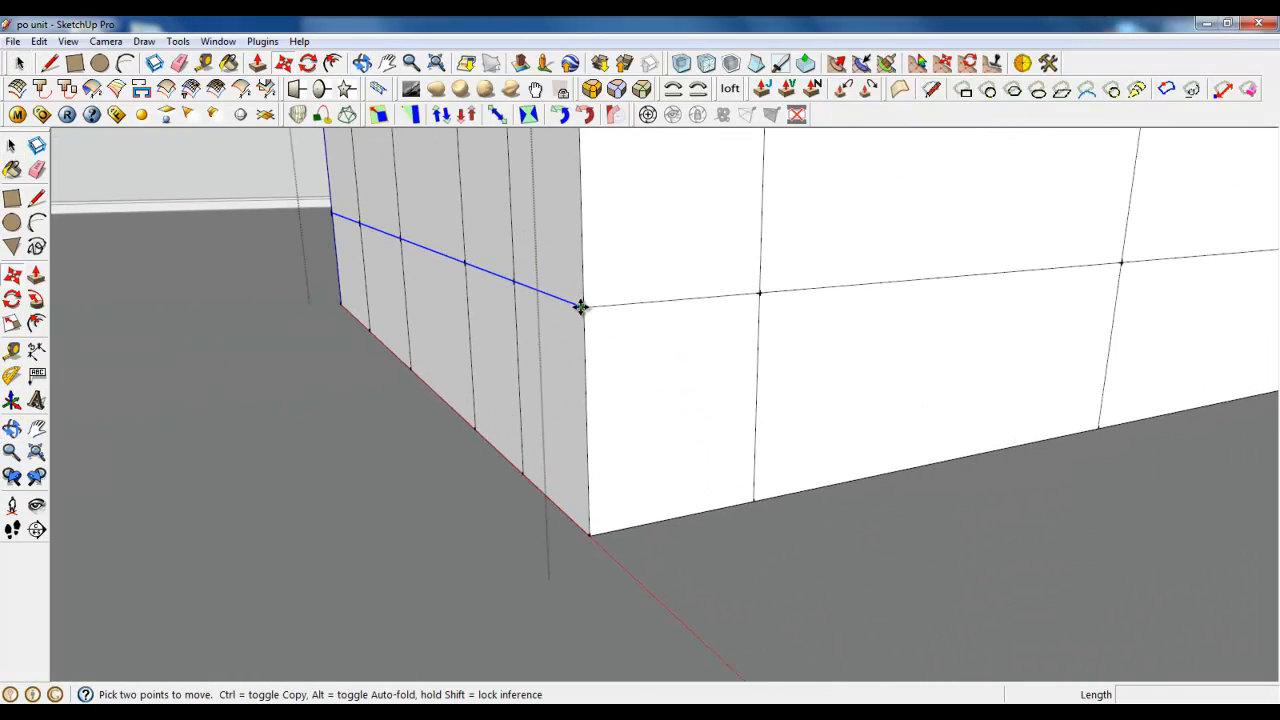
{"action": "left_click", "coordinate": [580, 306]}
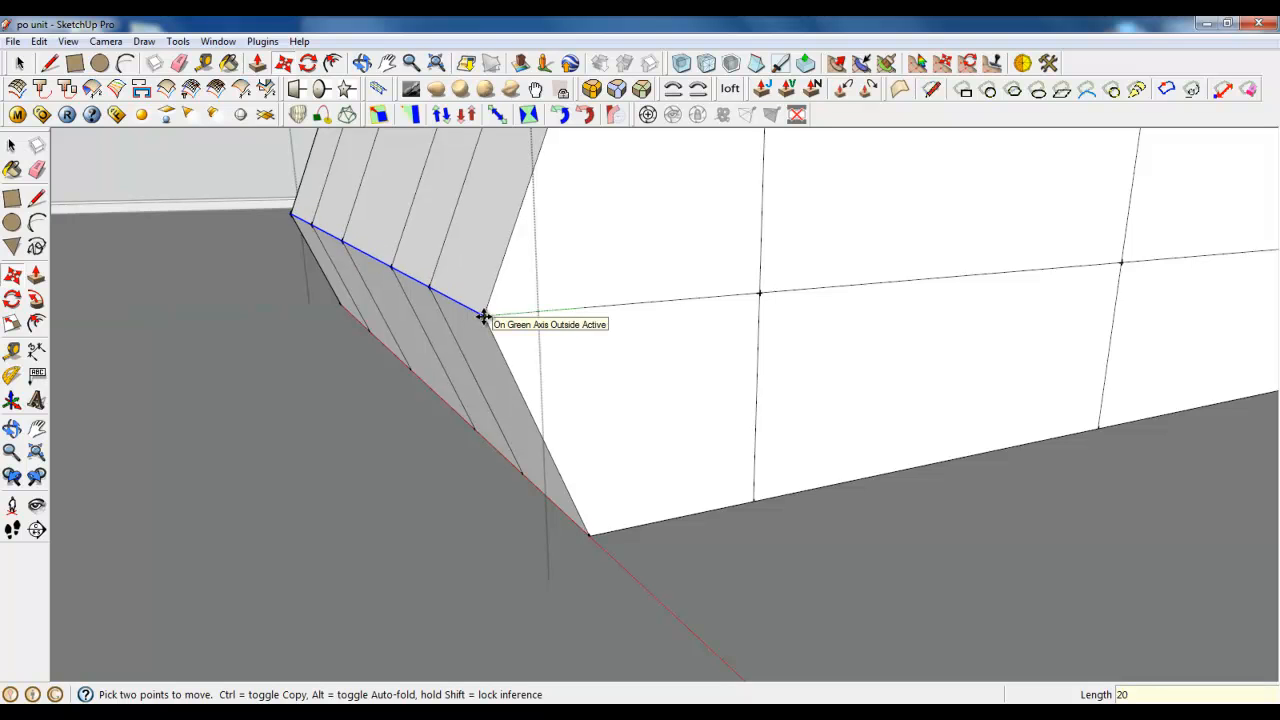
{"action": "key", "text": "Return"}
- Select the mid-height edges along the long side of the box facing the coffee table
{"action": "middle_click_drag", "start_coordinate": [486, 314], "coordinate": [966, 306]}
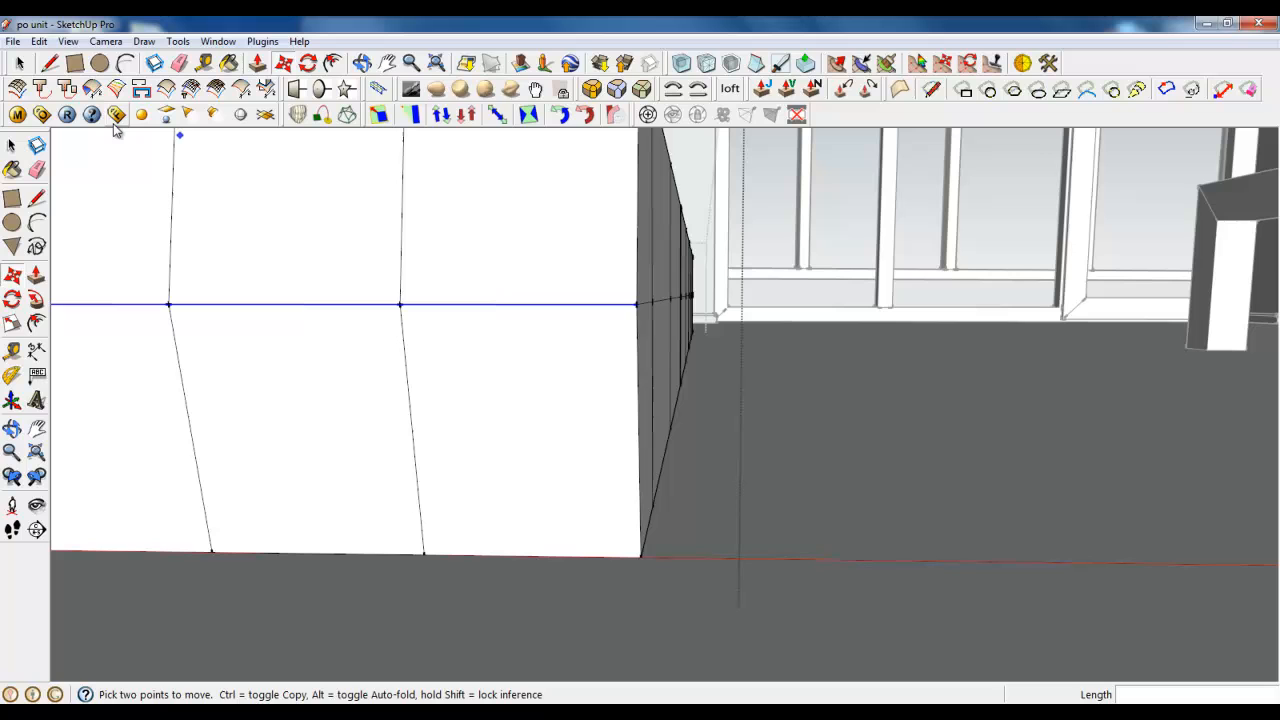
{"action": "left_click", "coordinate": [20, 63]}
{"action": "left_click_drag", "start_coordinate": [592, 257], "coordinate": [704, 330]}
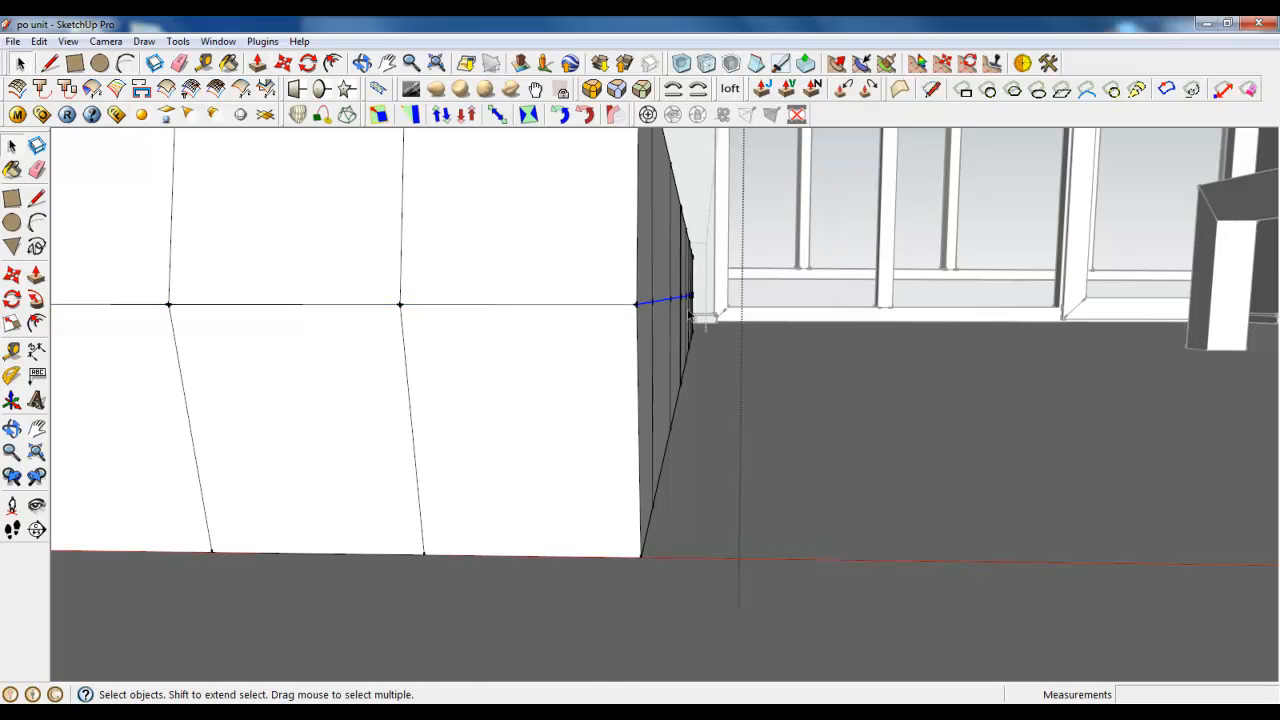
{"action": "middle_click_drag", "start_coordinate": [692, 318], "coordinate": [332, 357]}
{"action": "scroll", "coordinate": [332, 356], "scroll_direction": "up", "scroll_amount": 2}
{"action": "scroll", "coordinate": [330, 283], "scroll_direction": "up", "scroll_amount": 3}
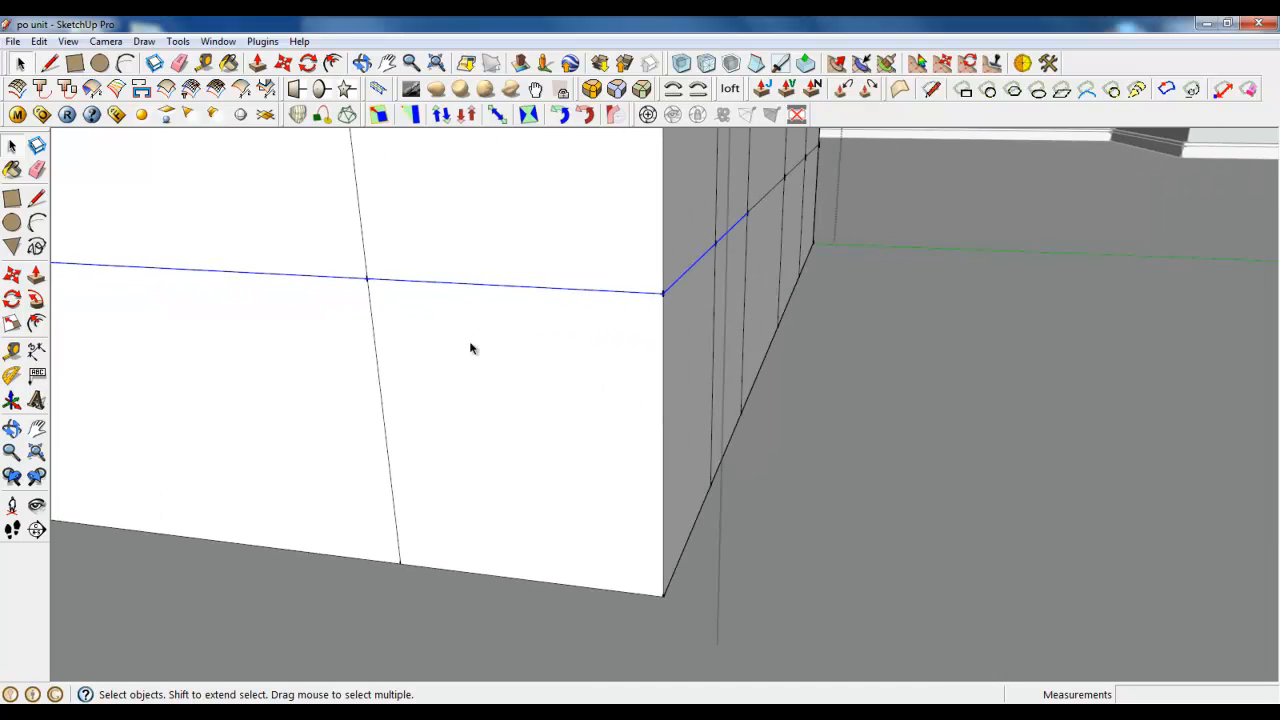
{"action": "middle_click_drag", "start_coordinate": [471, 348], "coordinate": [265, 355]}
{"action": "middle_click_drag", "start_coordinate": [544, 378], "coordinate": [429, 349]}
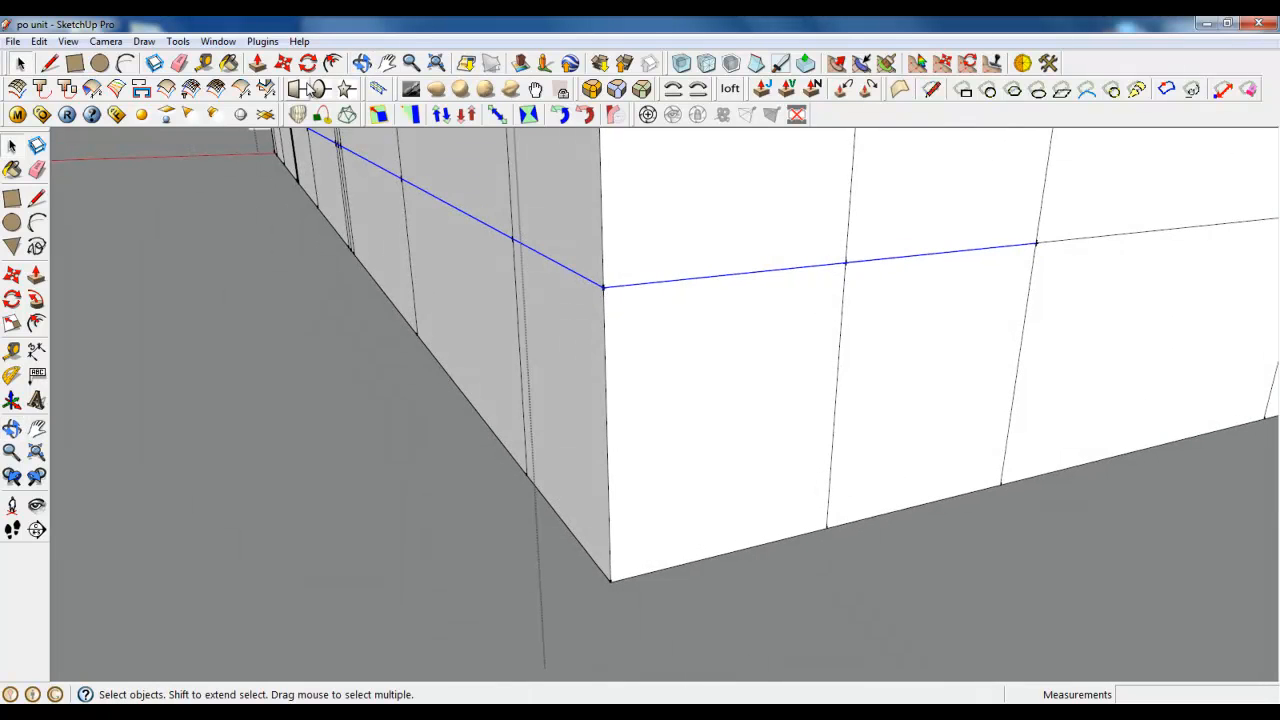
{"action": "left_click", "coordinate": [283, 63]}
{"action": "left_click", "coordinate": [595, 288]}
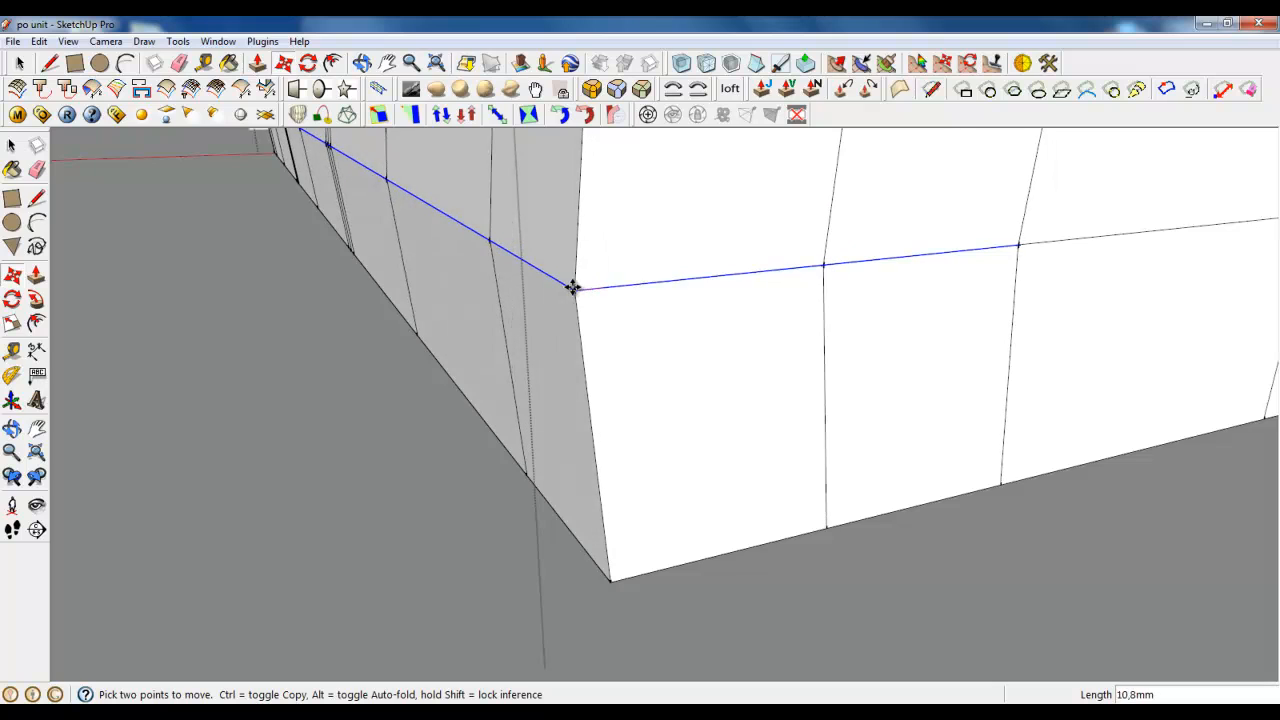
{"action": "key", "text": "Escape"}
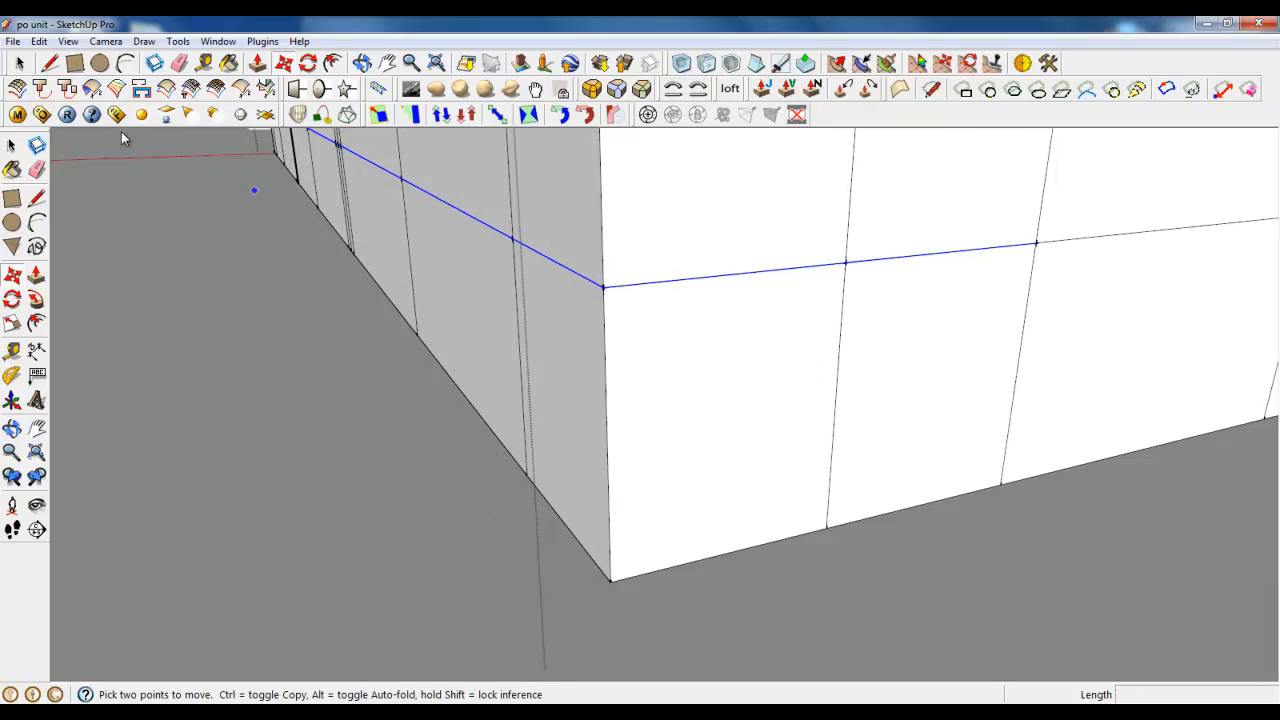
- Deselect the stray edges on the far short end and move the long side's mid-height edges 20 mm outward along the red axis
{"action": "key", "text": "space"}
{"action": "left_click", "coordinate": [731, 280], "text": "ctrl+shift"}
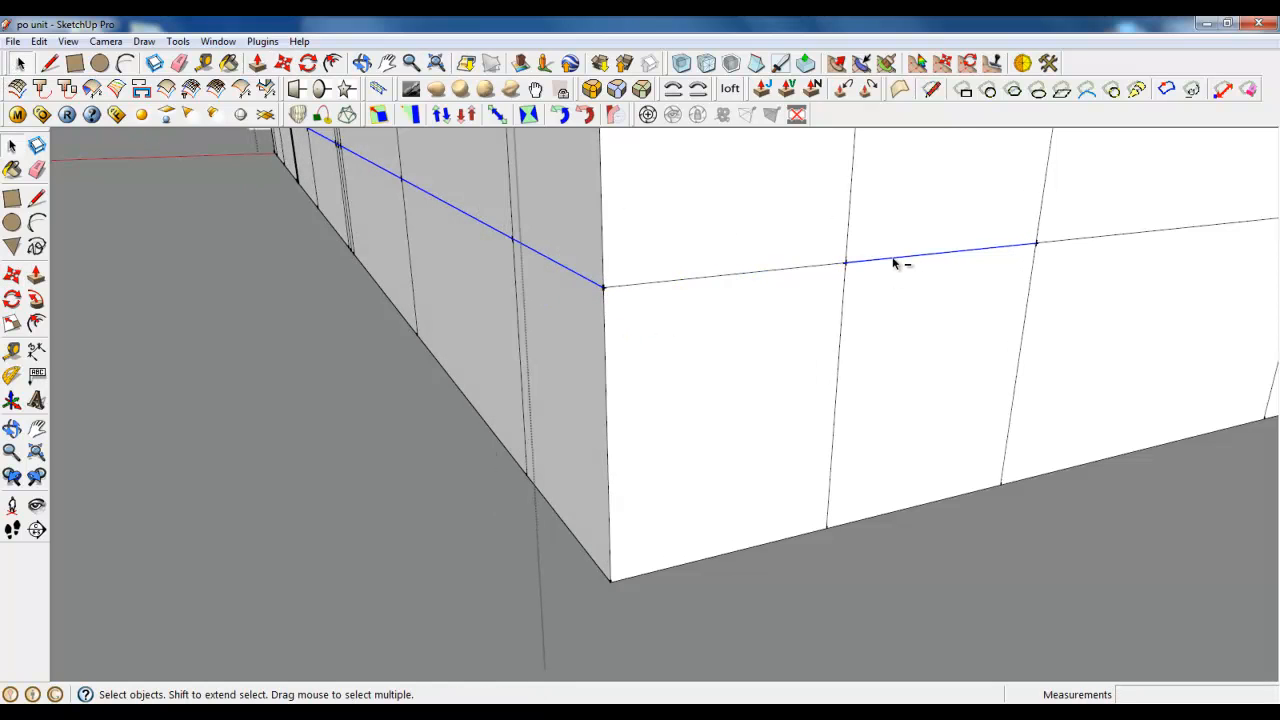
{"action": "key", "text": "m"}
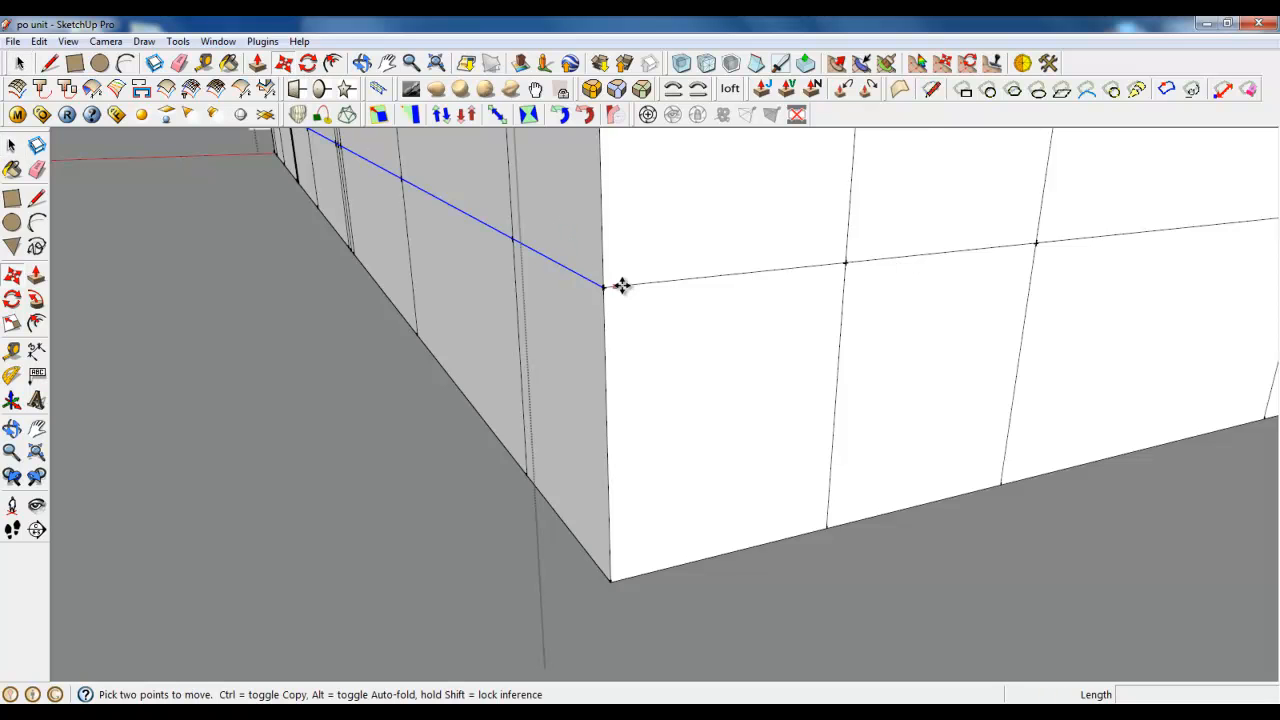
{"action": "left_click", "coordinate": [602, 288]}
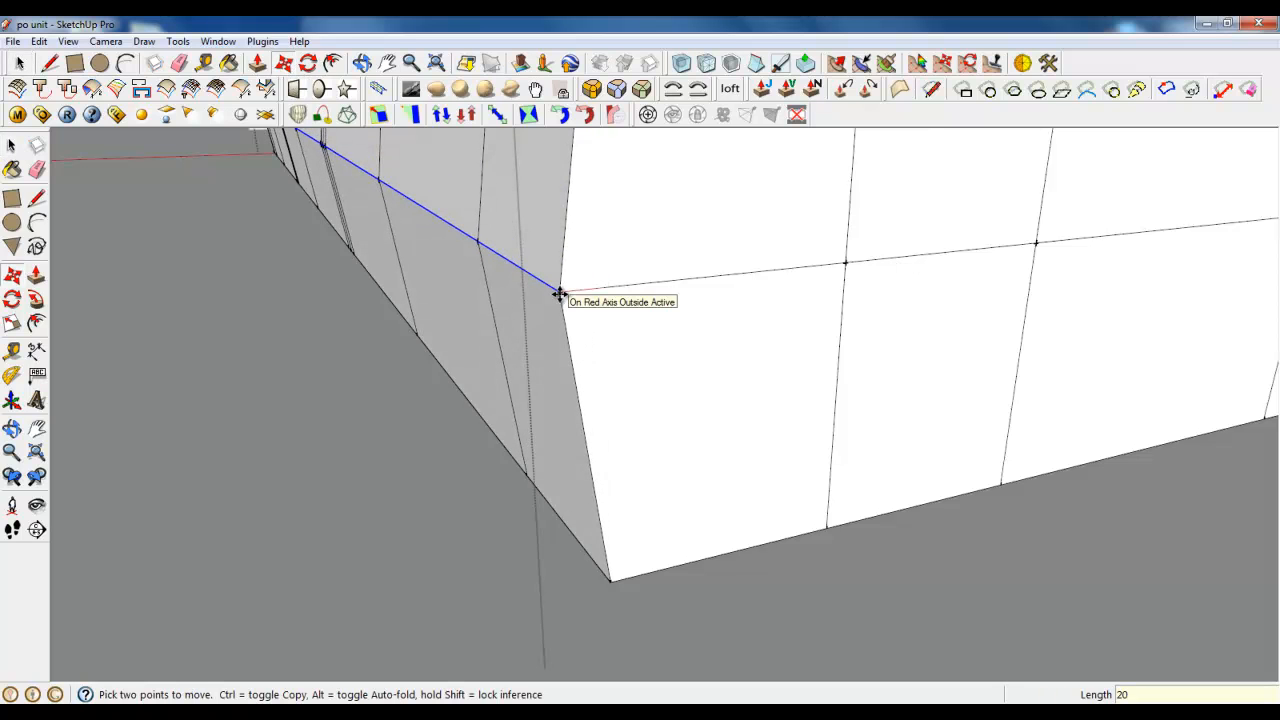
{"action": "left_click", "coordinate": [559, 294]}
{"action": "middle_click_drag", "start_coordinate": [583, 337], "coordinate": [990, 282]}
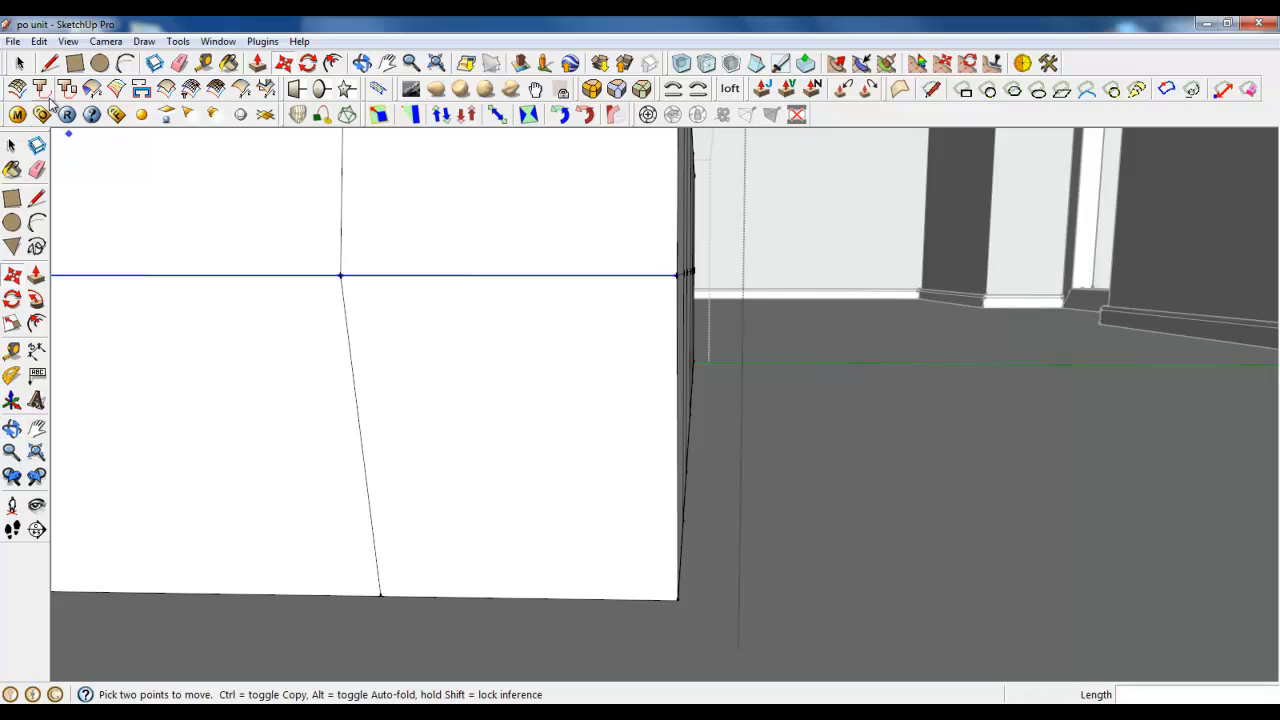
- Select the mid-height edges on the short end away from the axis origin and move them 20 mm outward along the green axis
{"action": "left_click", "coordinate": [19, 63]}
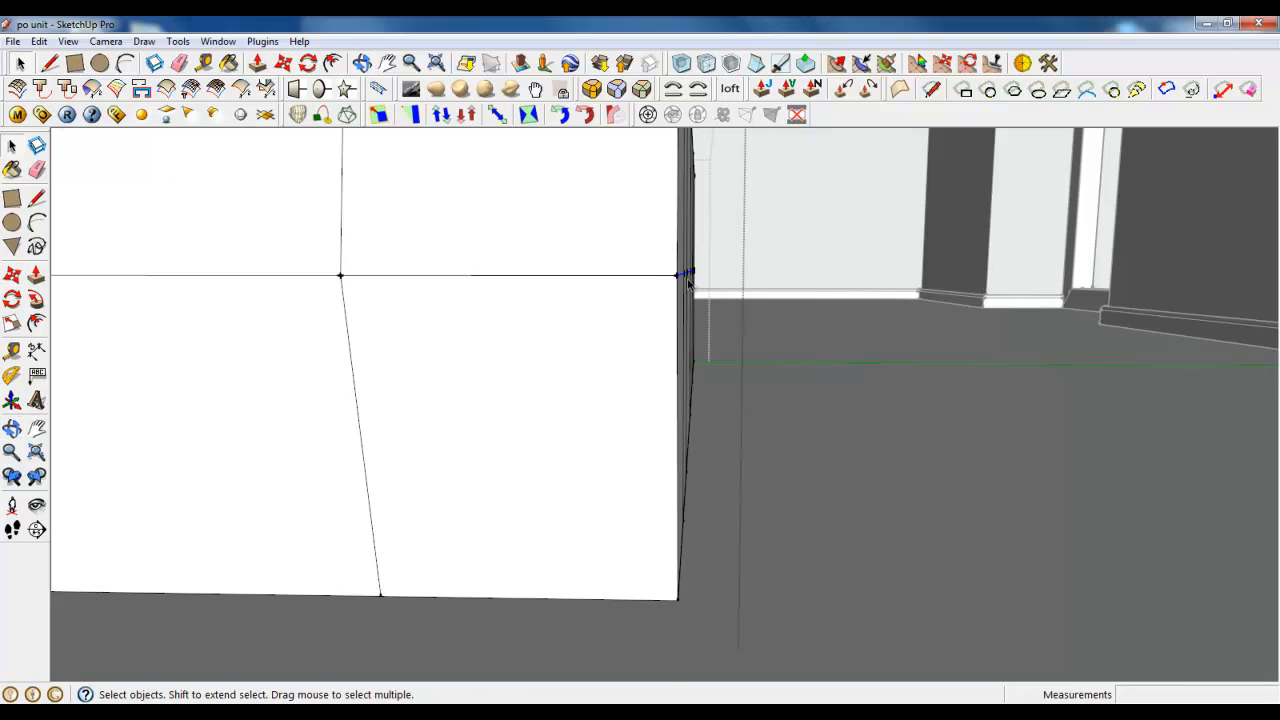
{"action": "middle_click_drag", "start_coordinate": [721, 291], "coordinate": [230, 330]}
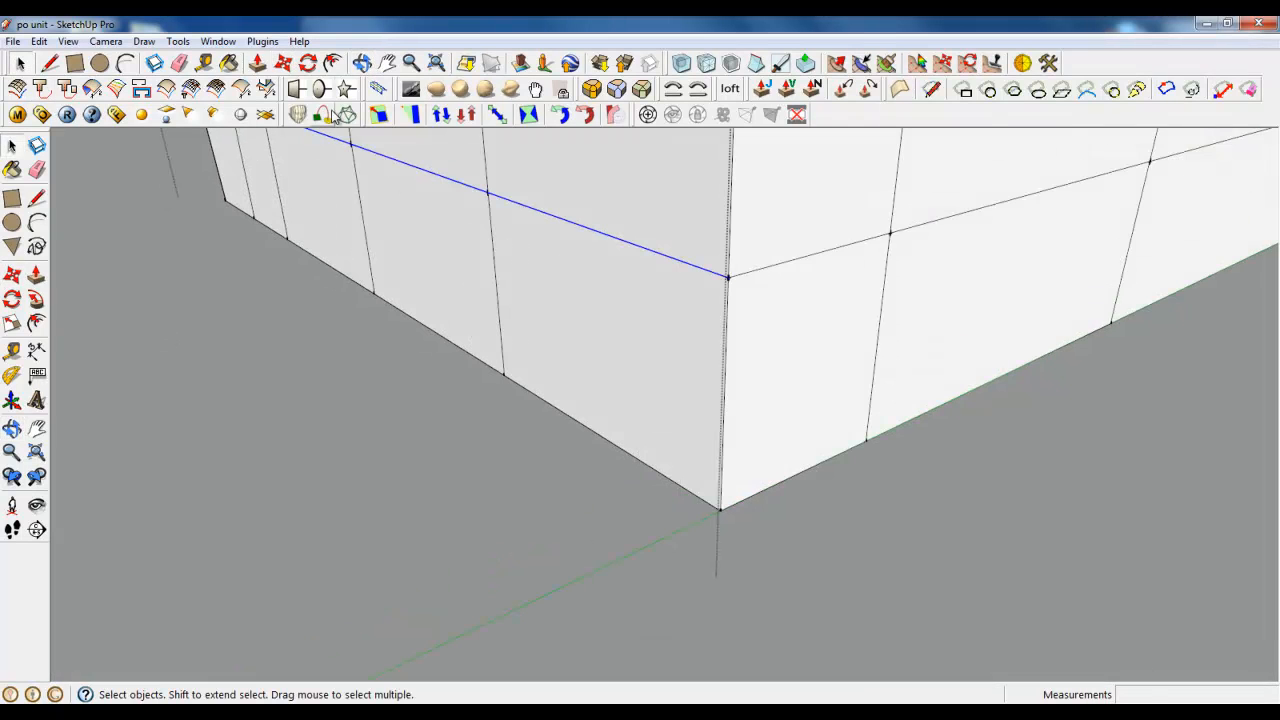
{"action": "key", "text": "m"}
{"action": "left_click", "coordinate": [727, 273]}
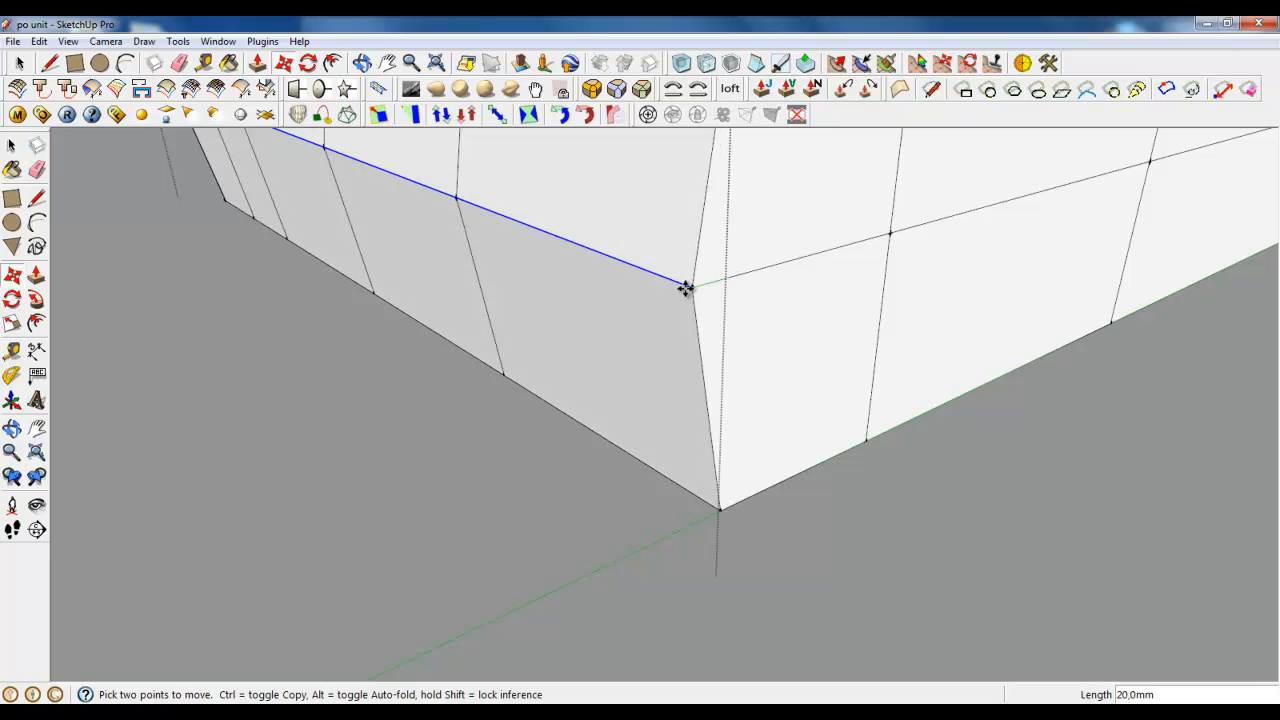
{"action": "left_click", "coordinate": [688, 283]}
{"action": "middle_click_drag", "start_coordinate": [463, 369], "coordinate": [1018, 470]}
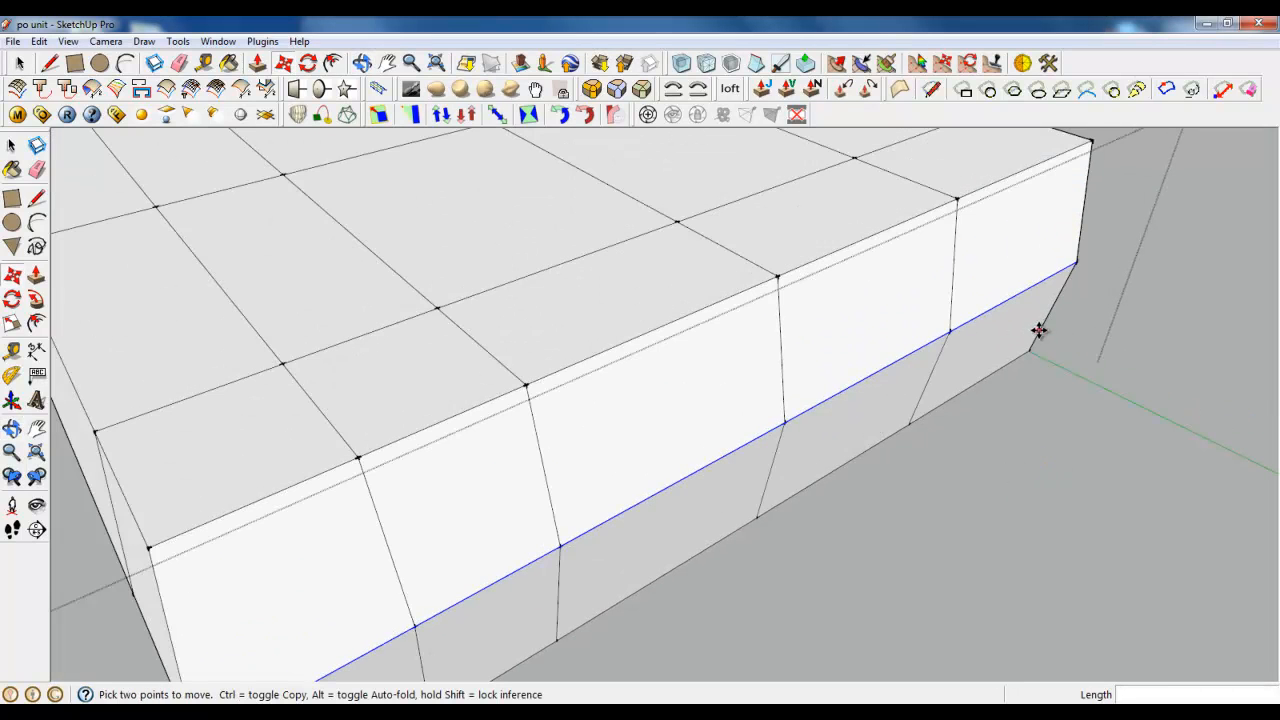
{"action": "scroll", "coordinate": [1039, 330], "scroll_direction": "down", "scroll_amount": 4}
- Select the top perimeter edges along the far short end and the adjoining stretch of the long front side
{"action": "left_click", "coordinate": [20, 64]}
{"action": "scroll", "coordinate": [915, 262], "scroll_direction": "up", "scroll_amount": 1}
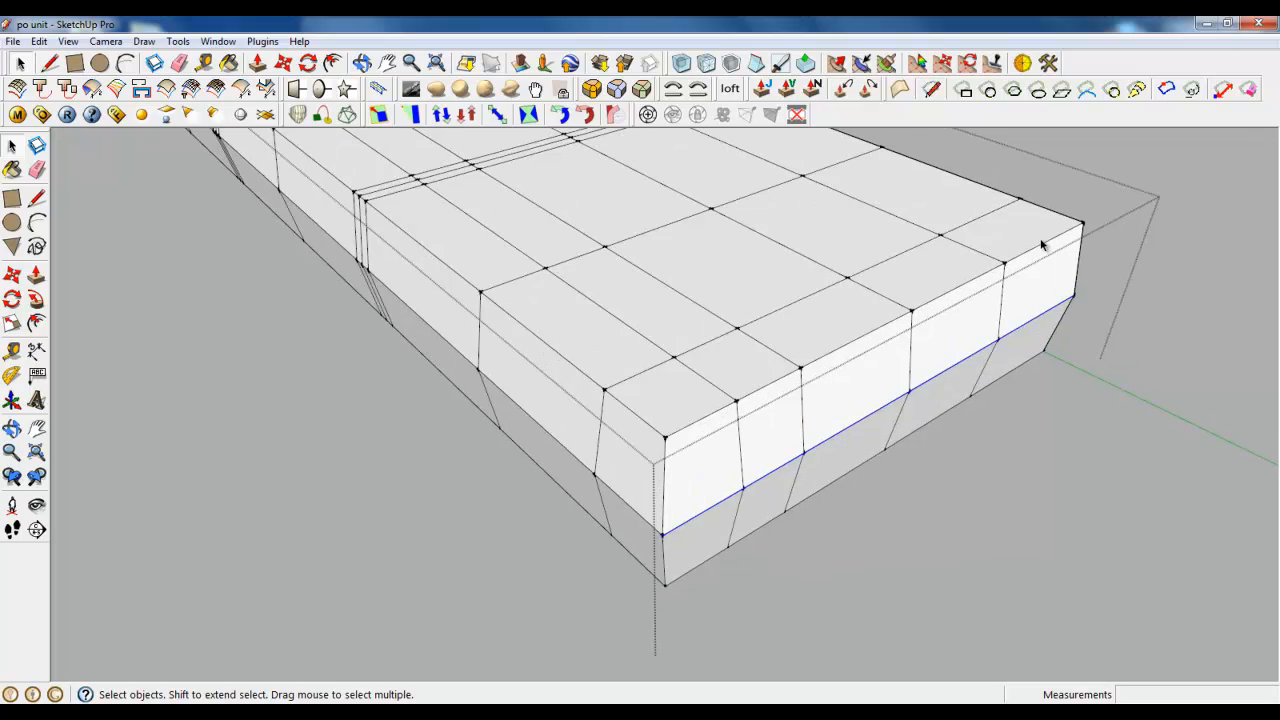
{"action": "left_click", "coordinate": [1042, 244]}
{"action": "left_click", "coordinate": [968, 283], "text": "ctrl"}
{"action": "left_click", "coordinate": [881, 327], "text": "ctrl"}
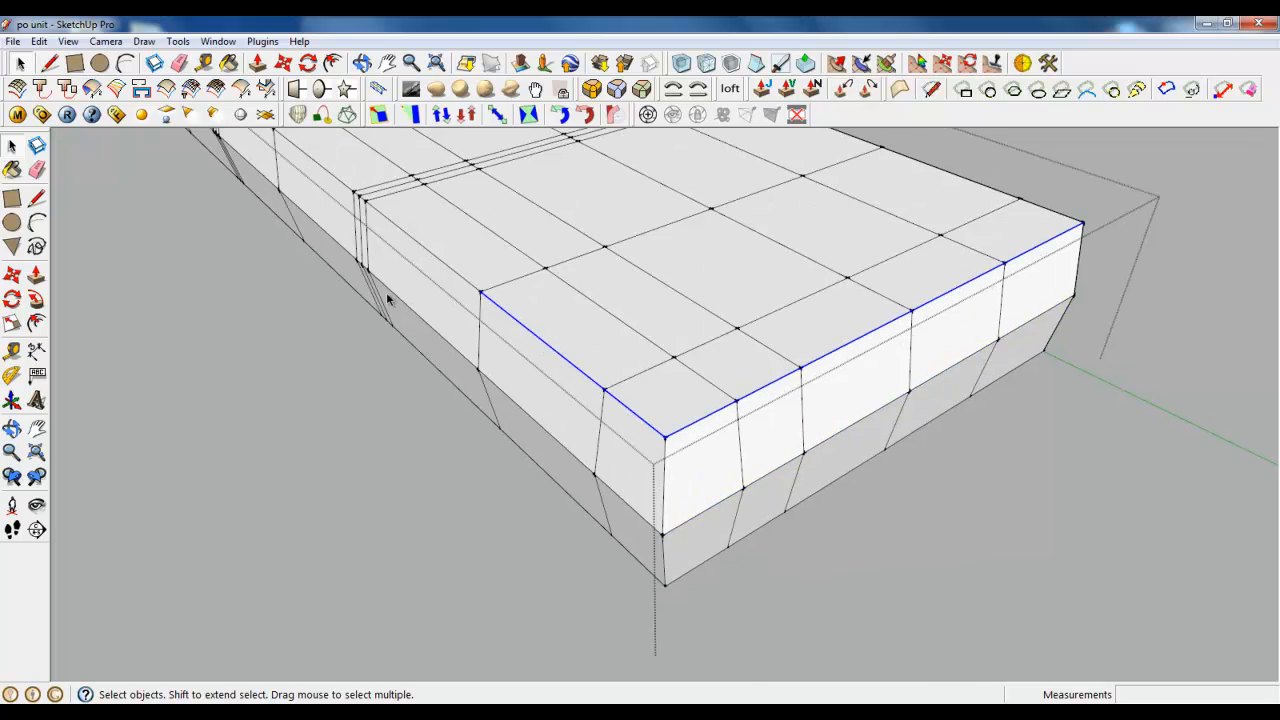
- Add the remaining top perimeter edges of the long front side and the short end at the axis origin to the selection
{"action": "scroll", "coordinate": [387, 299], "scroll_direction": "up", "scroll_amount": 3}
{"action": "middle_click_drag", "start_coordinate": [610, 318], "coordinate": [505, 180]}
{"action": "middle_click_drag", "start_coordinate": [763, 454], "coordinate": [908, 489]}
{"action": "scroll", "coordinate": [410, 360], "scroll_direction": "up", "scroll_amount": 4}
{"action": "middle_click_drag", "start_coordinate": [423, 314], "coordinate": [826, 407]}
{"action": "scroll", "coordinate": [774, 409], "scroll_direction": "down", "scroll_amount": 3}
{"action": "scroll", "coordinate": [905, 670], "scroll_direction": "up", "scroll_amount": 2}
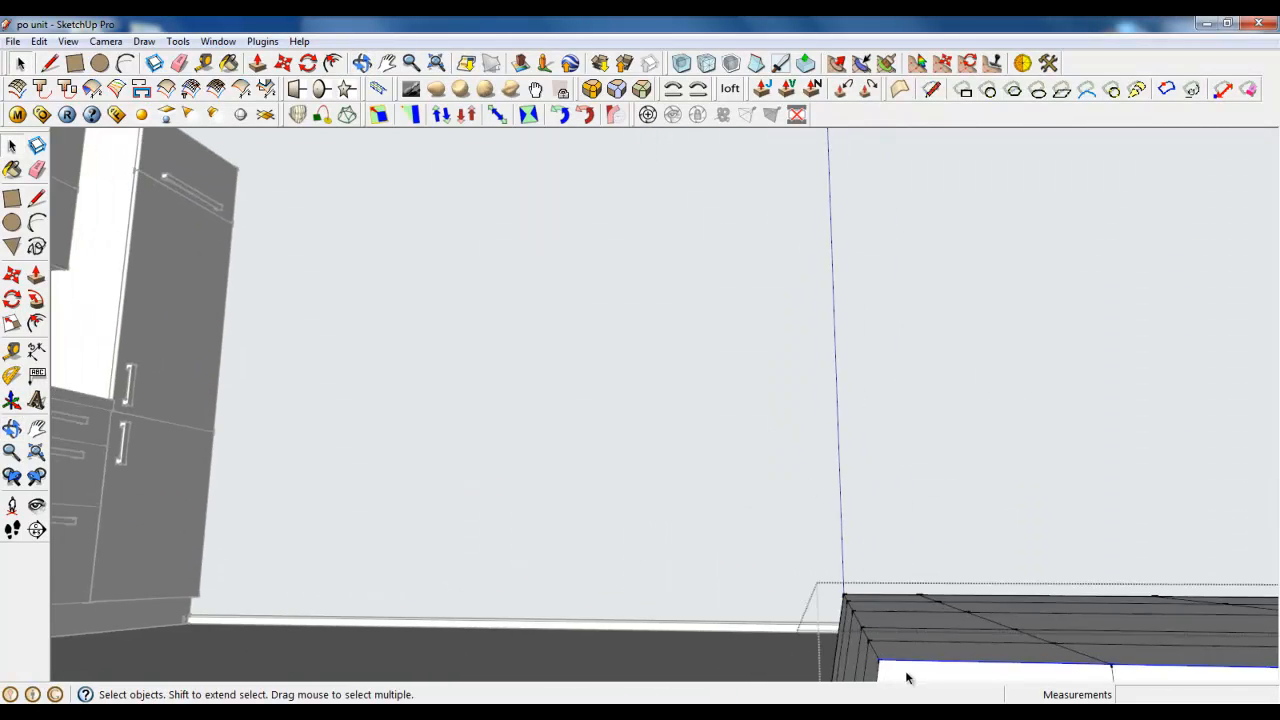
{"action": "middle_click_drag", "start_coordinate": [886, 652], "coordinate": [871, 621]}
{"action": "left_click_drag", "start_coordinate": [845, 618], "coordinate": [894, 675], "text": "shift"}
{"action": "middle_click_drag", "start_coordinate": [894, 666], "coordinate": [968, 679]}
{"action": "scroll", "coordinate": [698, 510], "scroll_direction": "down", "scroll_amount": 4}
{"action": "middle_click_drag", "start_coordinate": [698, 510], "coordinate": [960, 598]}
{"action": "scroll", "coordinate": [960, 598], "scroll_direction": "up", "scroll_amount": 3}
{"action": "middle_click_drag", "start_coordinate": [654, 551], "coordinate": [837, 583]}
{"action": "scroll", "coordinate": [835, 573], "scroll_direction": "up", "scroll_amount": 3}
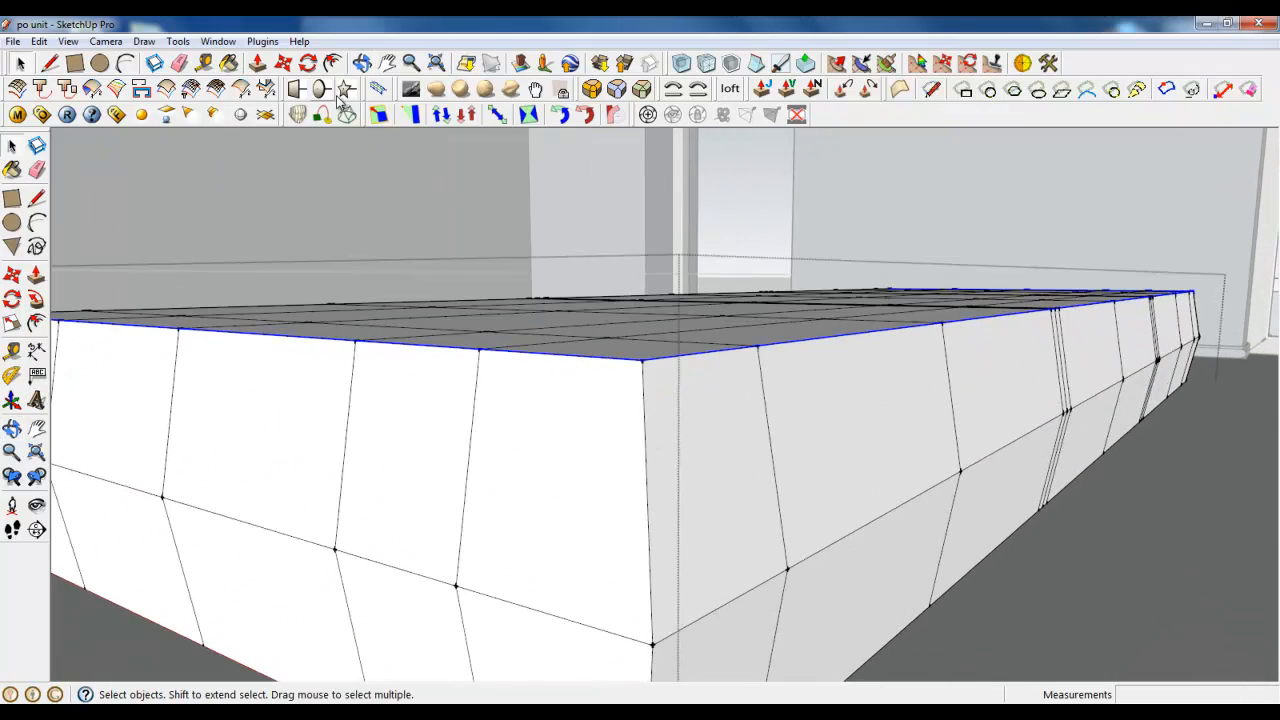
- Move the selected top perimeter edges down 35 mm along the blue axis to slope the box's upper rim
{"action": "left_click", "coordinate": [283, 62]}
{"action": "left_click", "coordinate": [643, 362]}
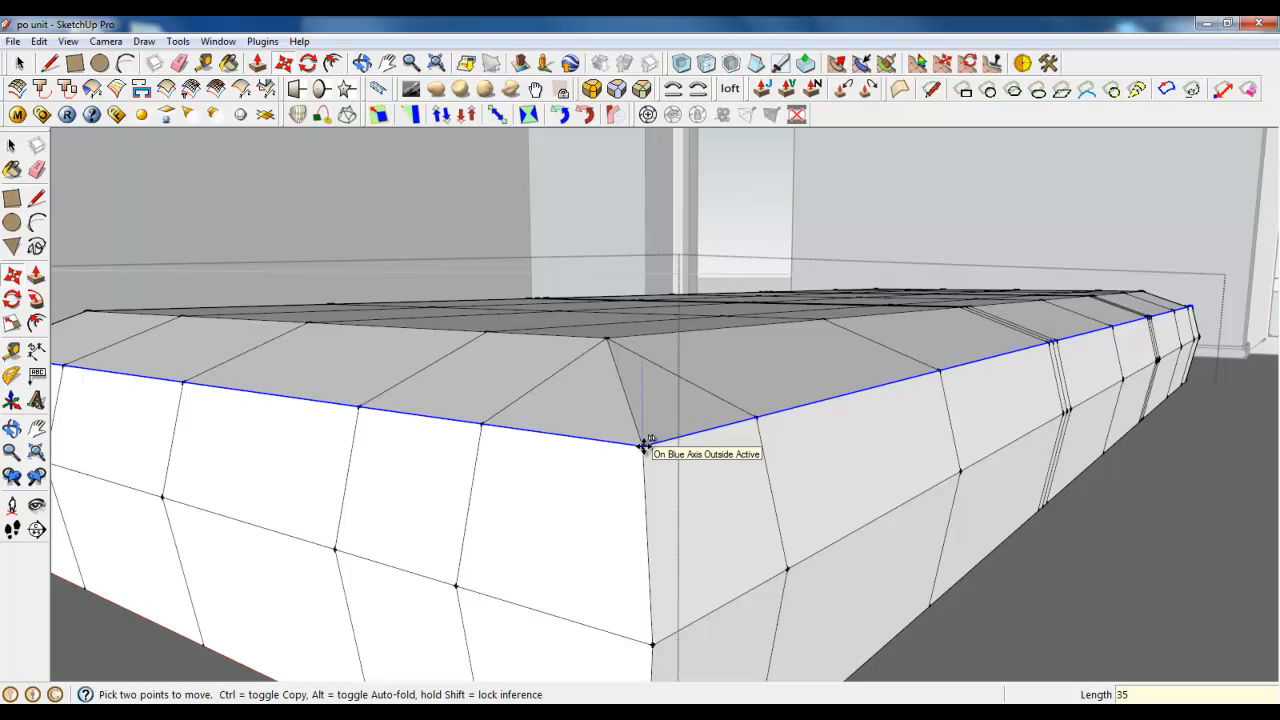
{"action": "key", "text": "Return"}
- Delete the diagonal fold across the far front corner and redraw it from the inner top corner to the outer corner
{"action": "middle_click_drag", "start_coordinate": [434, 546], "coordinate": [320, 560]}
{"action": "scroll", "coordinate": [1046, 383], "scroll_direction": "up", "scroll_amount": 4}
{"action": "middle_click_drag", "start_coordinate": [1046, 383], "coordinate": [646, 457]}
{"action": "key", "text": "space"}
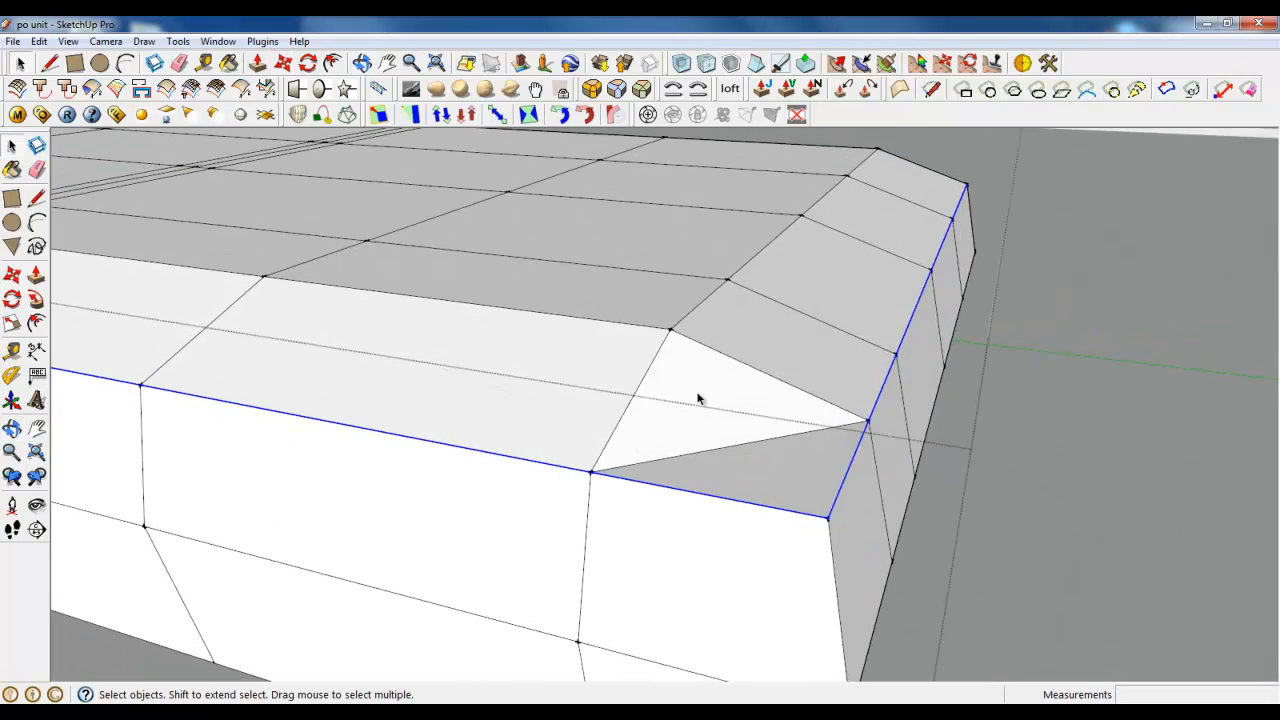
{"action": "left_click", "coordinate": [694, 453]}
{"action": "key", "text": "Delete"}
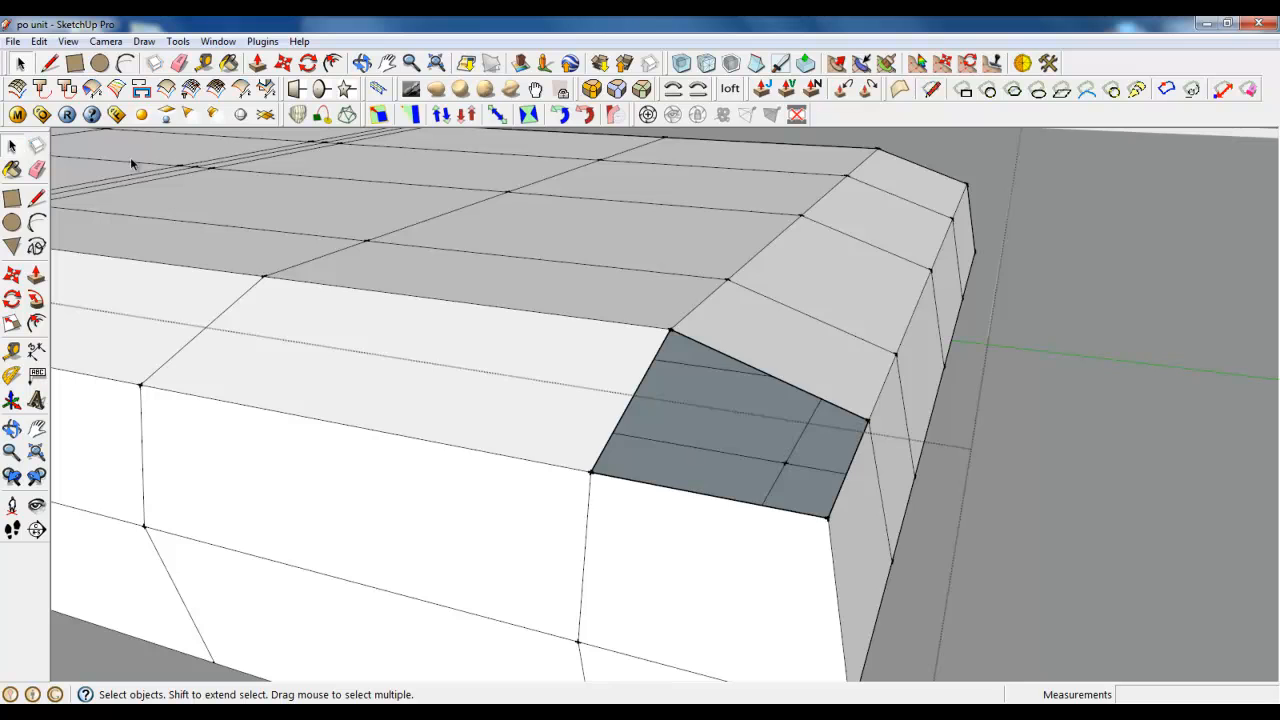
{"action": "left_click", "coordinate": [48, 62]}
{"action": "left_click", "coordinate": [670, 328]}
{"action": "left_click", "coordinate": [832, 510]}
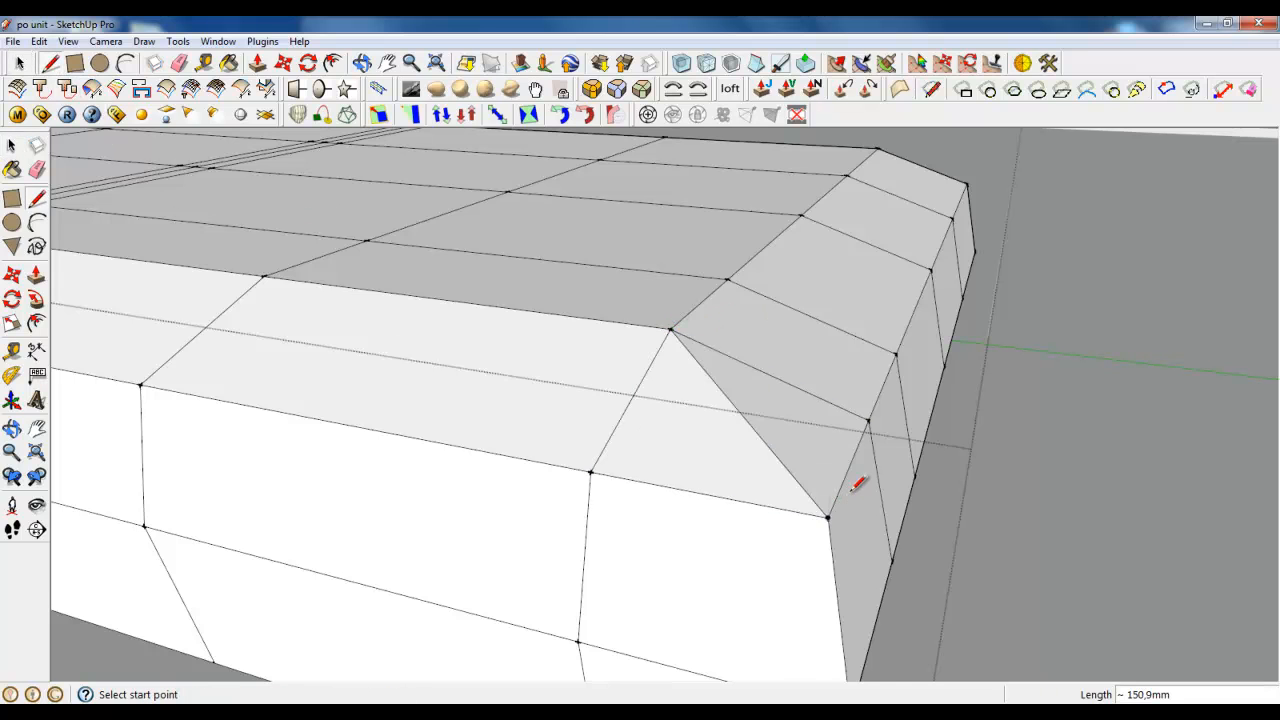
{"action": "scroll", "coordinate": [840, 490], "scroll_direction": "down", "scroll_amount": 3}
{"action": "left_click", "coordinate": [19, 62]}
- Select the middle line of the seam farther from the axis origin across the top and sloped rim, leaving adjacent faces unselected
{"action": "scroll", "coordinate": [857, 437], "scroll_direction": "down", "scroll_amount": 3}
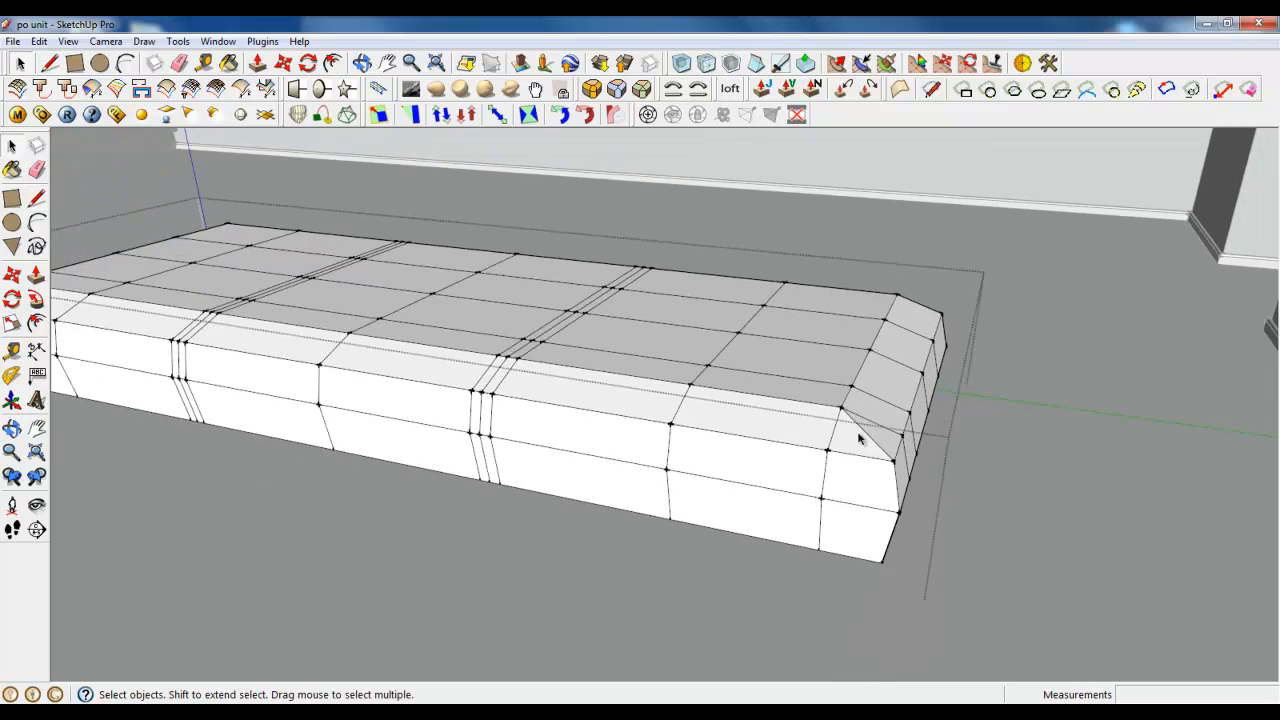
{"action": "scroll", "coordinate": [407, 416], "scroll_direction": "up", "scroll_amount": 3}
{"action": "scroll", "coordinate": [898, 444], "scroll_direction": "down", "scroll_amount": 2}
{"action": "scroll", "coordinate": [702, 463], "scroll_direction": "up", "scroll_amount": 3}
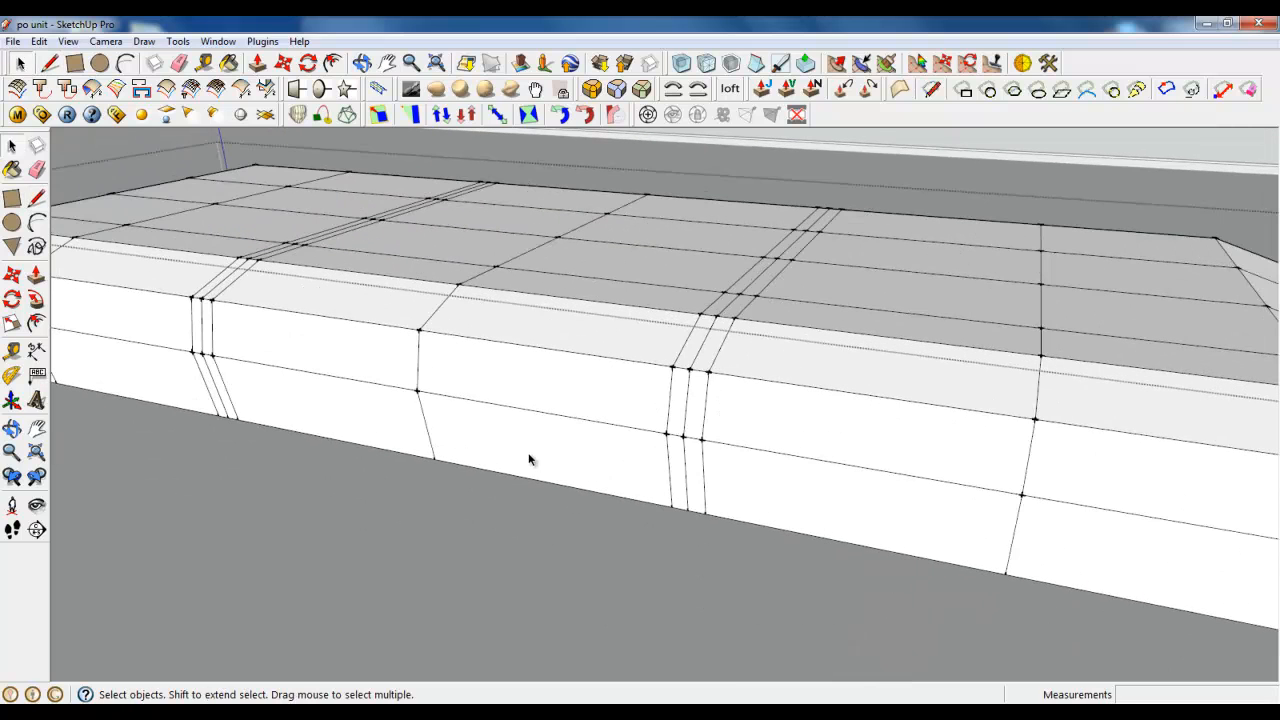
{"action": "scroll", "coordinate": [823, 197], "scroll_direction": "up", "scroll_amount": 5}
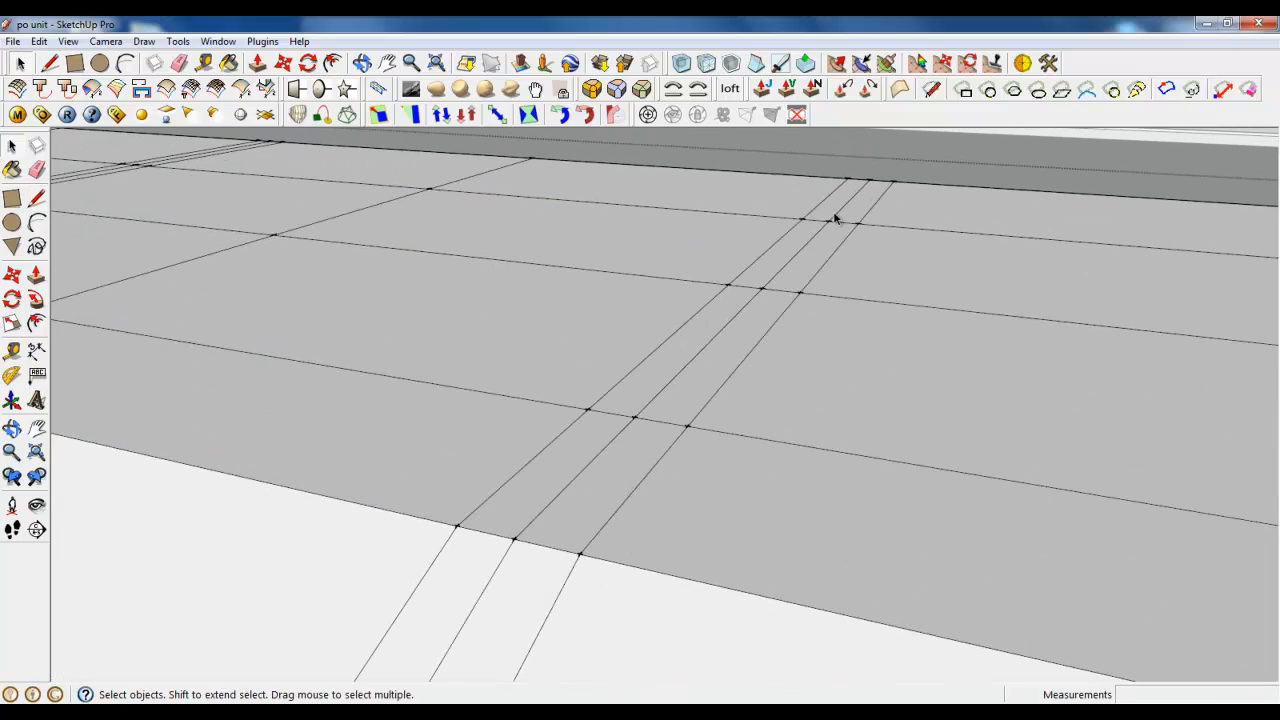
{"action": "left_click", "coordinate": [696, 354], "text": "ctrl"}
{"action": "left_click", "coordinate": [606, 449], "text": "ctrl"}
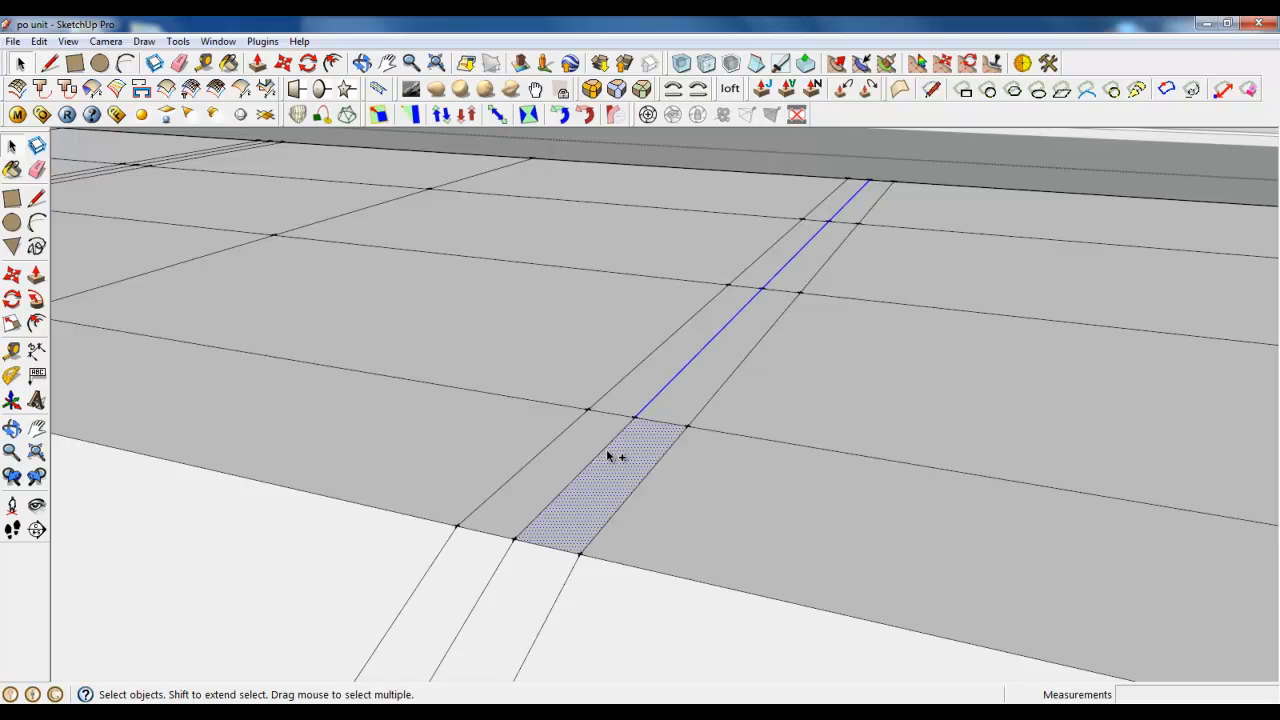
{"action": "scroll", "coordinate": [776, 300], "scroll_direction": "down", "scroll_amount": 3, "text": "ctrl"}
{"action": "scroll", "coordinate": [619, 424], "scroll_direction": "up", "scroll_amount": 2, "text": "ctrl"}
{"action": "left_click", "coordinate": [669, 408], "text": "ctrl"}
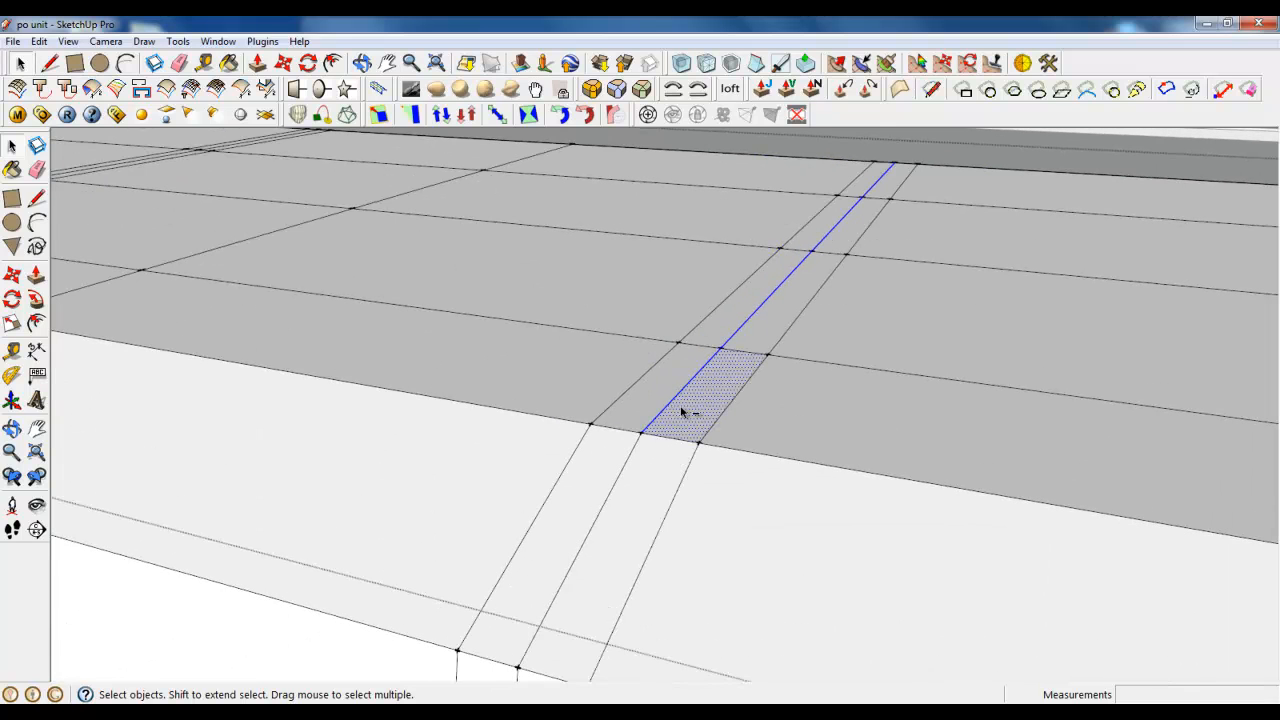
{"action": "left_click", "coordinate": [681, 410], "text": "ctrl+shift"}
{"action": "scroll", "coordinate": [654, 430], "scroll_direction": "down", "scroll_amount": 2, "text": "ctrl"}
{"action": "scroll", "coordinate": [688, 355], "scroll_direction": "down", "scroll_amount": 3, "text": "ctrl"}
{"action": "scroll", "coordinate": [638, 476], "scroll_direction": "up", "scroll_amount": 3, "text": "ctrl"}
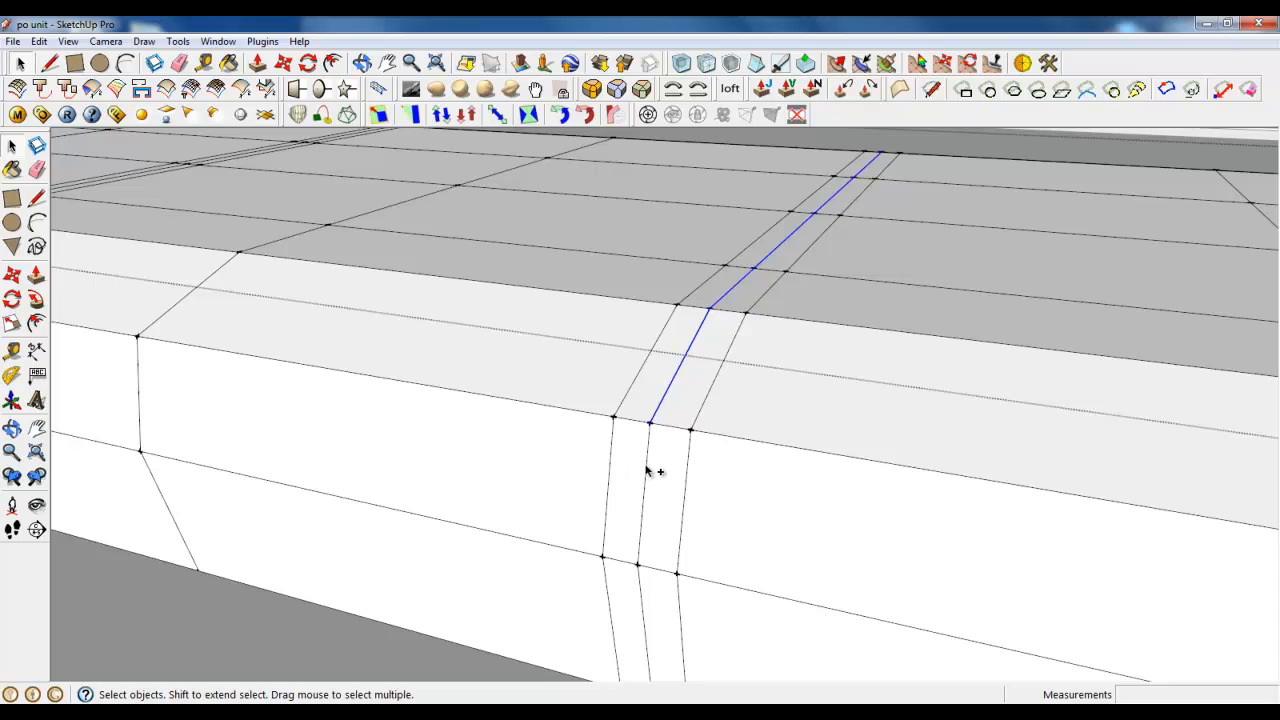
- Extend the seam selection down both front edges to the base and deselect the stray narrow face
{"action": "left_click", "coordinate": [646, 467], "text": "ctrl"}
{"action": "scroll", "coordinate": [646, 467], "scroll_direction": "down", "scroll_amount": 2, "text": "ctrl"}
{"action": "scroll", "coordinate": [647, 534], "scroll_direction": "up", "scroll_amount": 1, "text": "ctrl"}
{"action": "left_click", "coordinate": [655, 535], "text": "ctrl"}
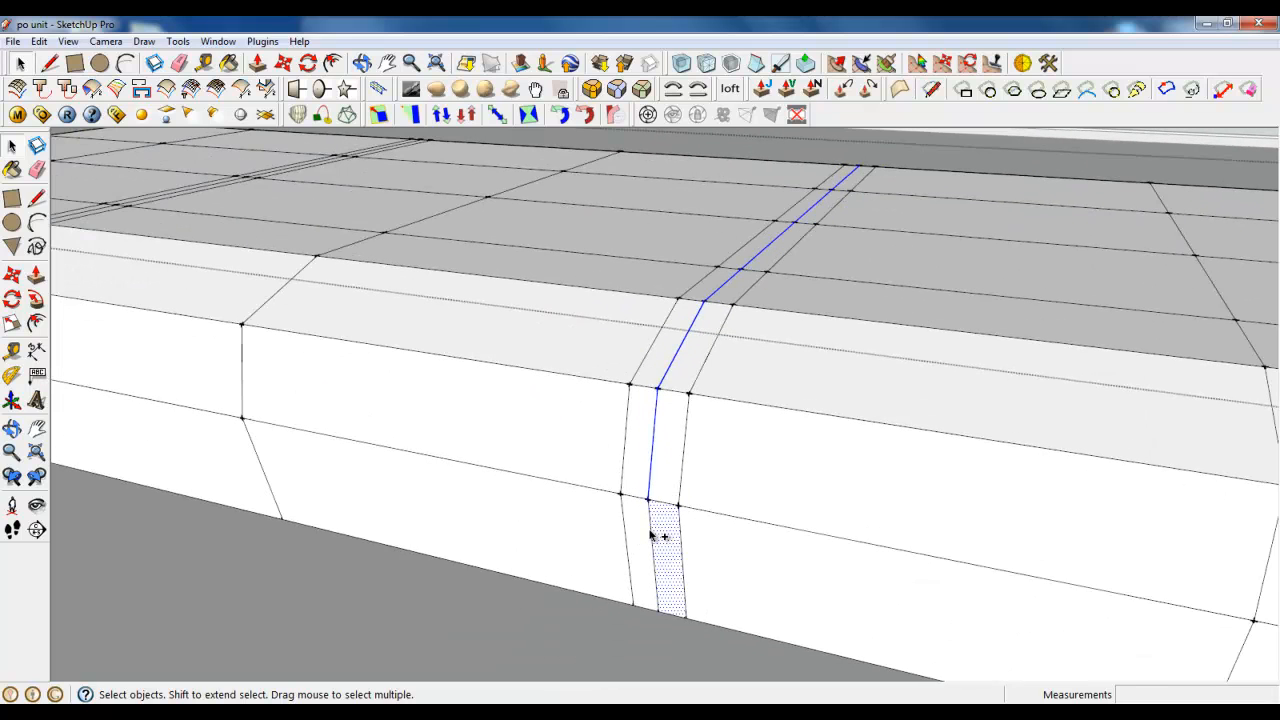
{"action": "left_click", "coordinate": [651, 536], "text": "ctrl"}
{"action": "left_click", "coordinate": [657, 527], "text": "ctrl+shift"}
{"action": "scroll", "coordinate": [655, 527], "scroll_direction": "down", "scroll_amount": 4}
- Add the middle line of the seam nearer the axis origin, from the base across the top, and deselect the stray face
{"action": "scroll", "coordinate": [307, 464], "scroll_direction": "up", "scroll_amount": 4}
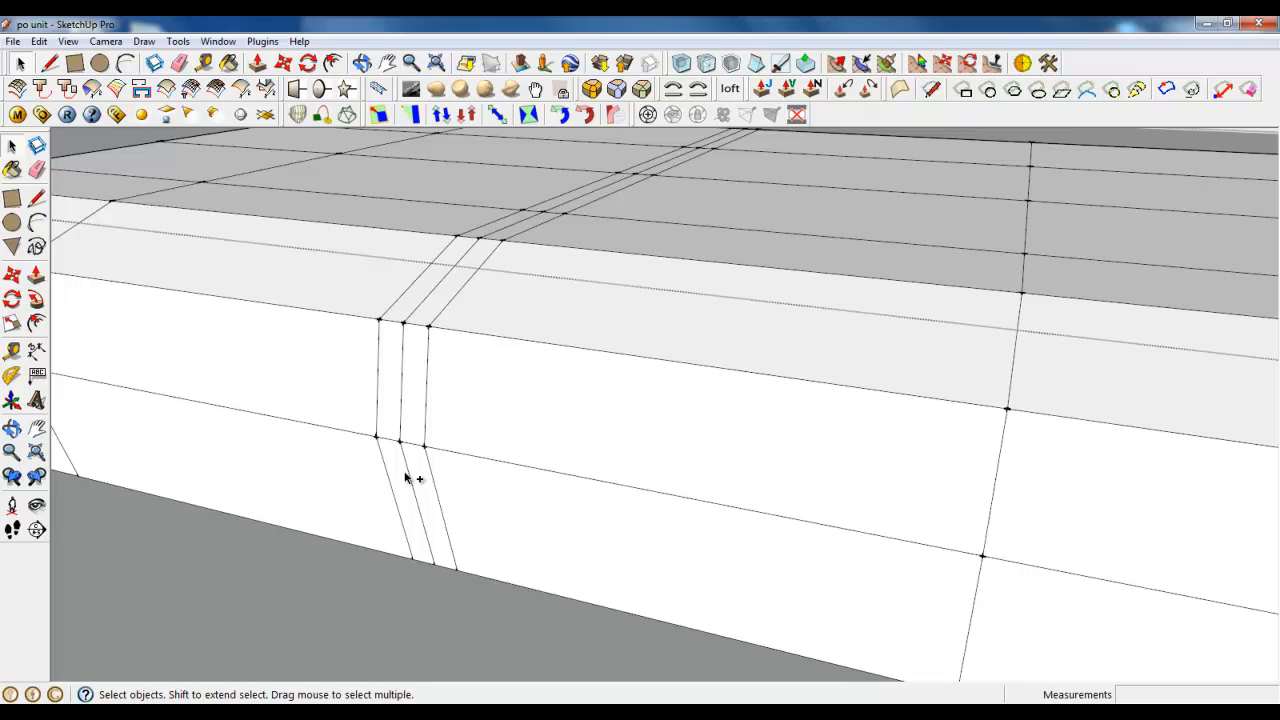
{"action": "left_click", "coordinate": [407, 468], "text": "ctrl"}
{"action": "left_click", "coordinate": [401, 393], "text": "ctrl"}
{"action": "left_click", "coordinate": [433, 292], "text": "ctrl"}
{"action": "left_click", "coordinate": [525, 217], "text": "ctrl"}
{"action": "left_click", "coordinate": [577, 204], "text": "ctrl"}
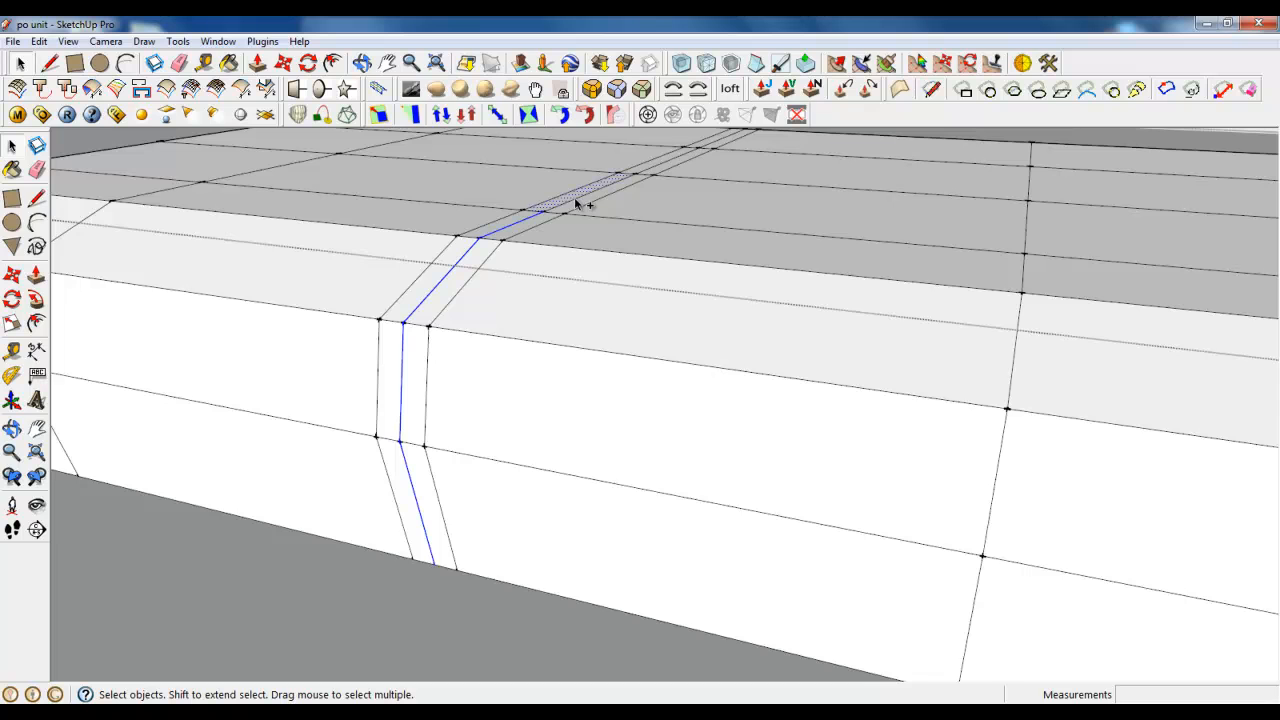
{"action": "left_click", "coordinate": [660, 168], "text": "ctrl"}
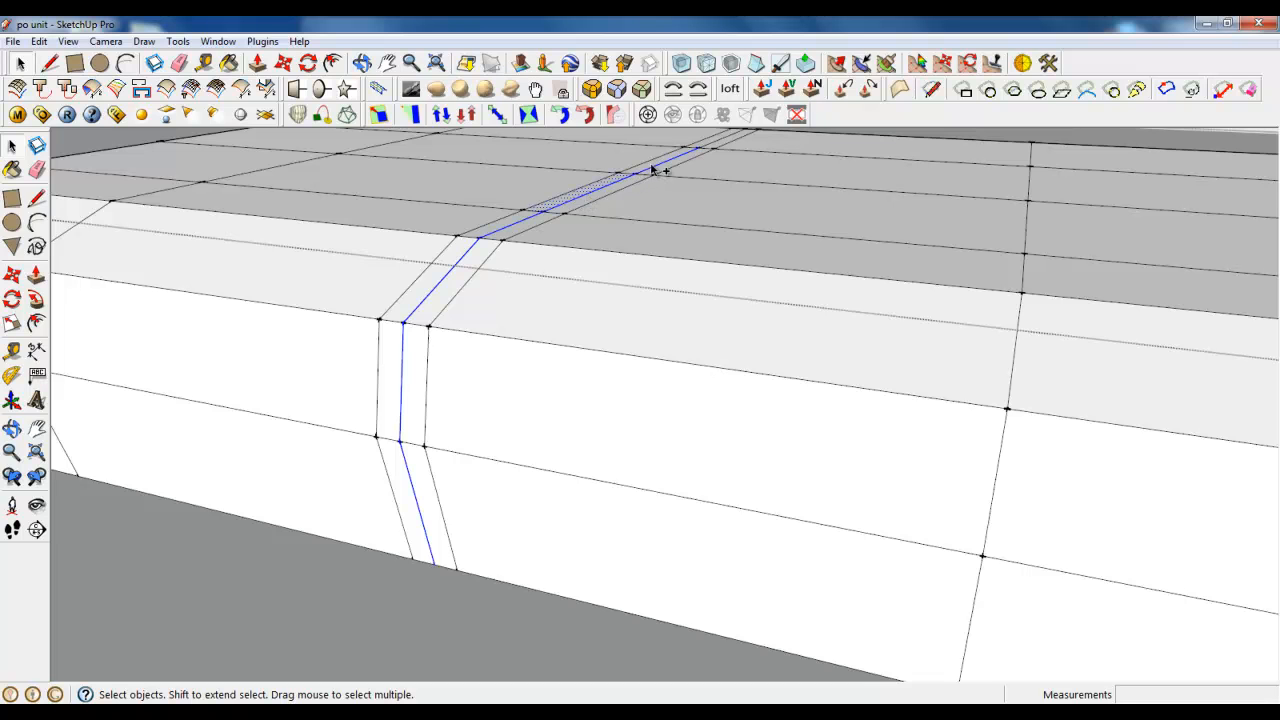
{"action": "left_click", "coordinate": [603, 185], "text": "ctrl+shift"}
{"action": "scroll", "coordinate": [595, 417], "scroll_direction": "down", "scroll_amount": 3}
{"action": "scroll", "coordinate": [683, 183], "scroll_direction": "up", "scroll_amount": 8}
{"action": "scroll", "coordinate": [627, 331], "scroll_direction": "down", "scroll_amount": 6}
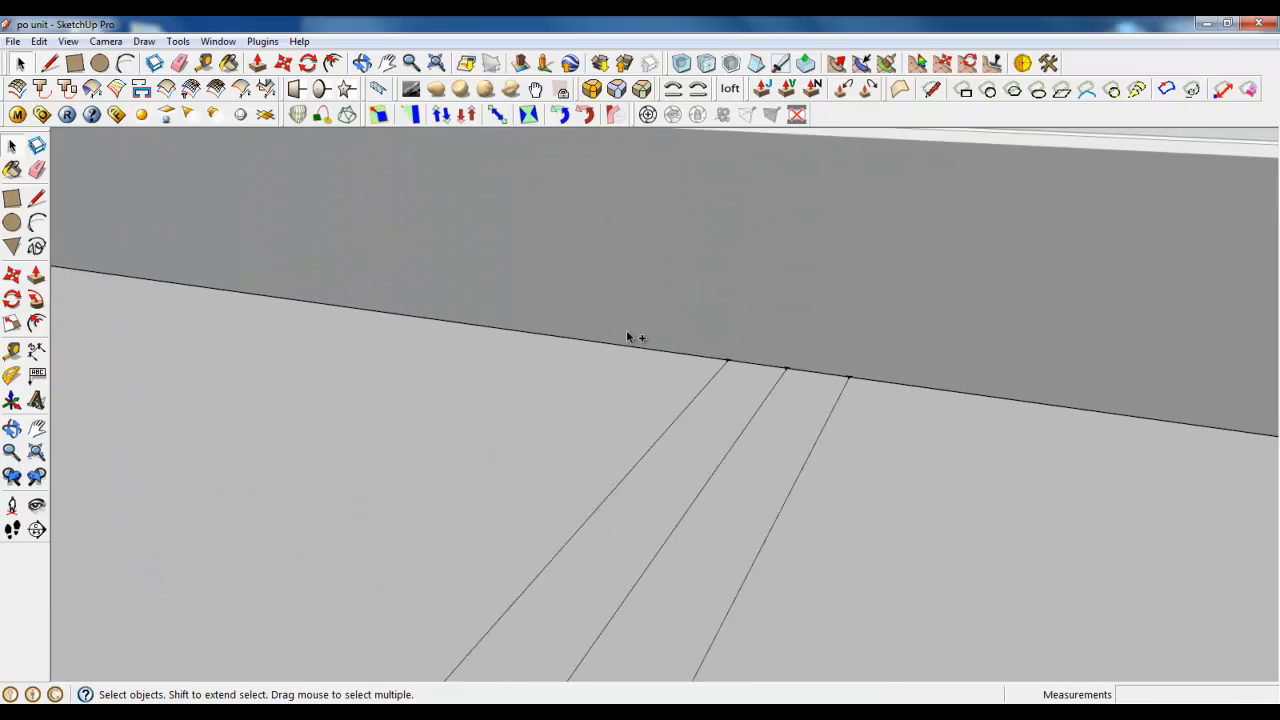
{"action": "scroll", "coordinate": [480, 431], "scroll_direction": "down", "scroll_amount": 3}
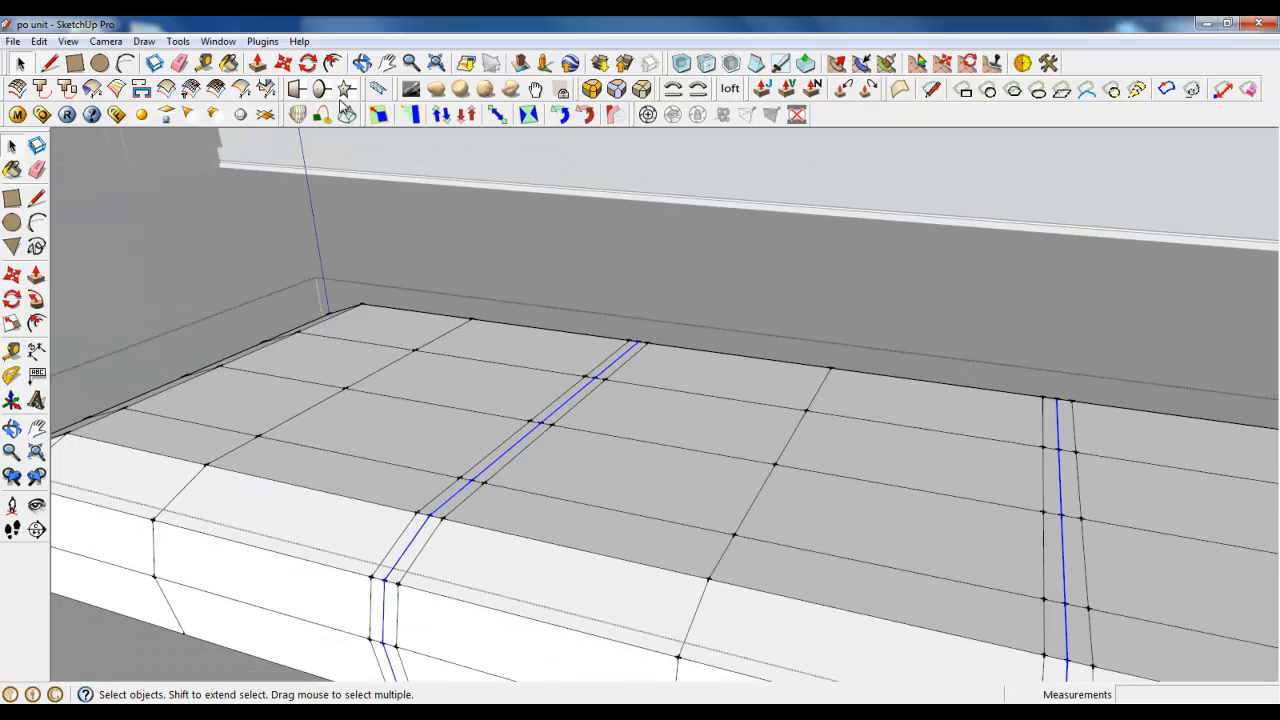
- Move both selected seam lines slightly upward along the blue axis
{"action": "left_click", "coordinate": [284, 63]}
{"action": "scroll", "coordinate": [429, 491], "scroll_direction": "up", "scroll_amount": 3}
{"action": "left_click", "coordinate": [430, 474]}
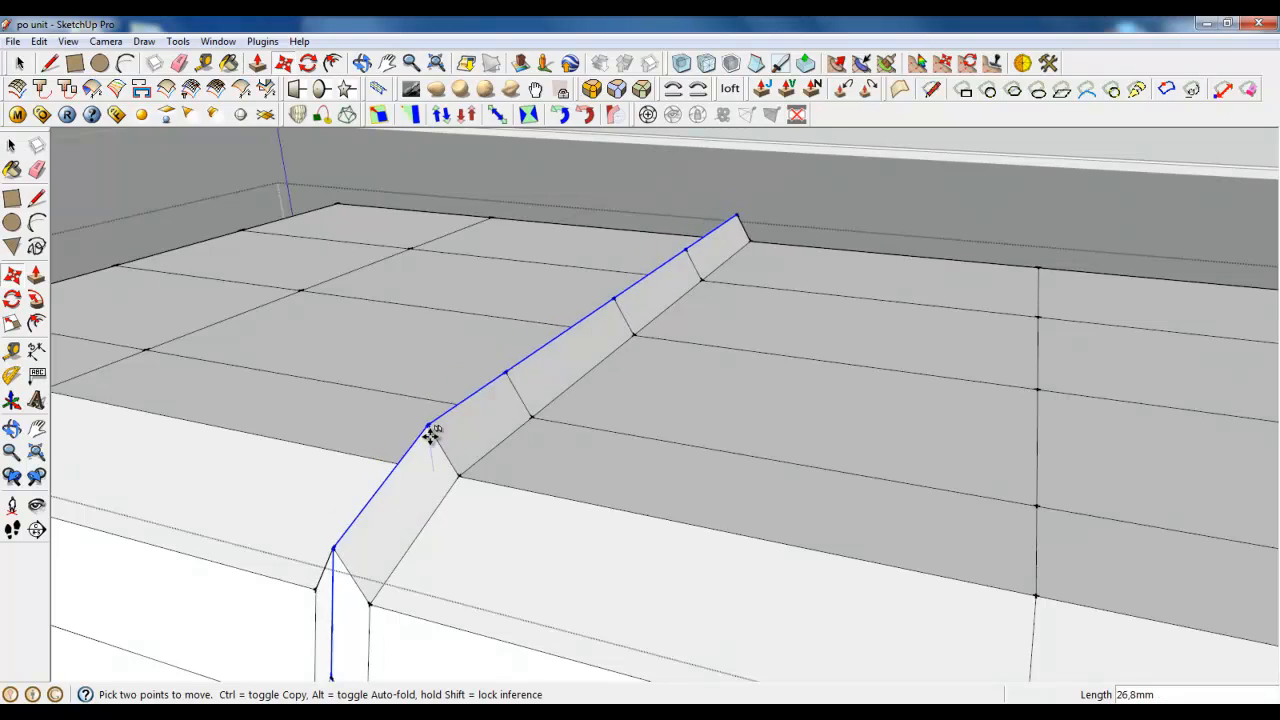
{"action": "left_click", "coordinate": [430, 453]}
{"action": "scroll", "coordinate": [429, 451], "scroll_direction": "down", "scroll_amount": 3}
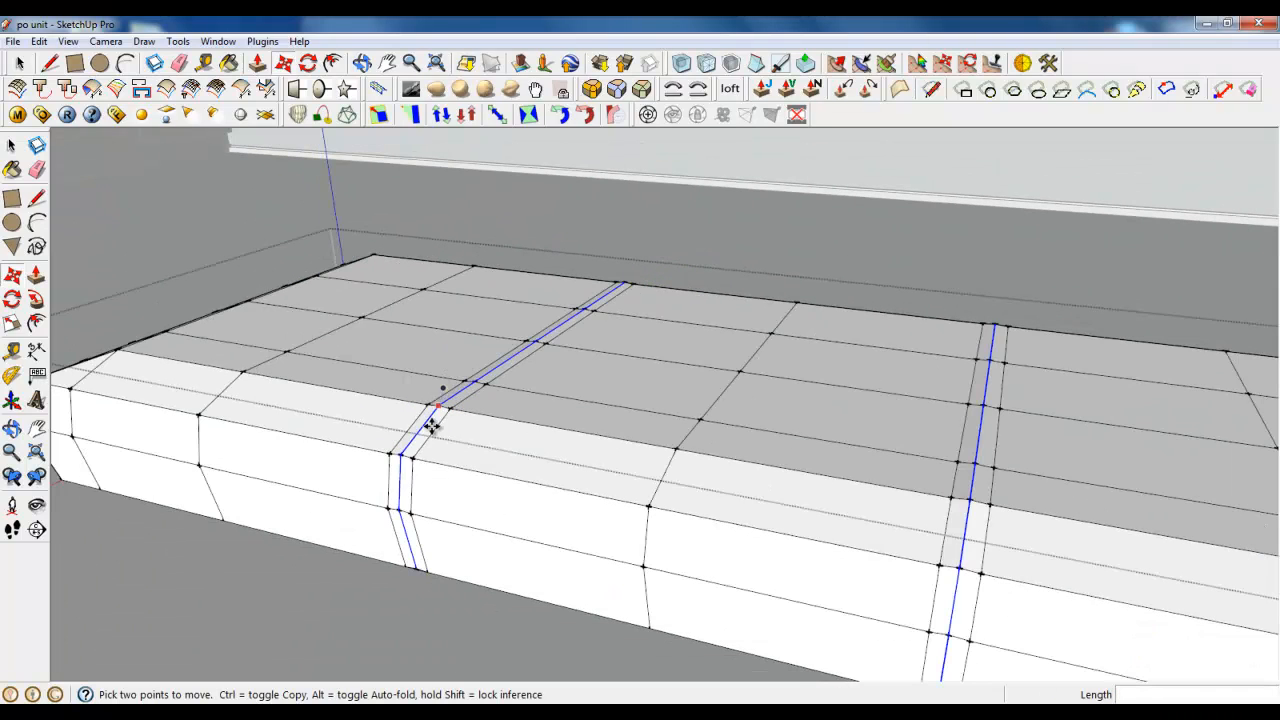
- Select only the middle seam edges on the lower half of the long front side at both seams
{"action": "left_click", "coordinate": [20, 64]}
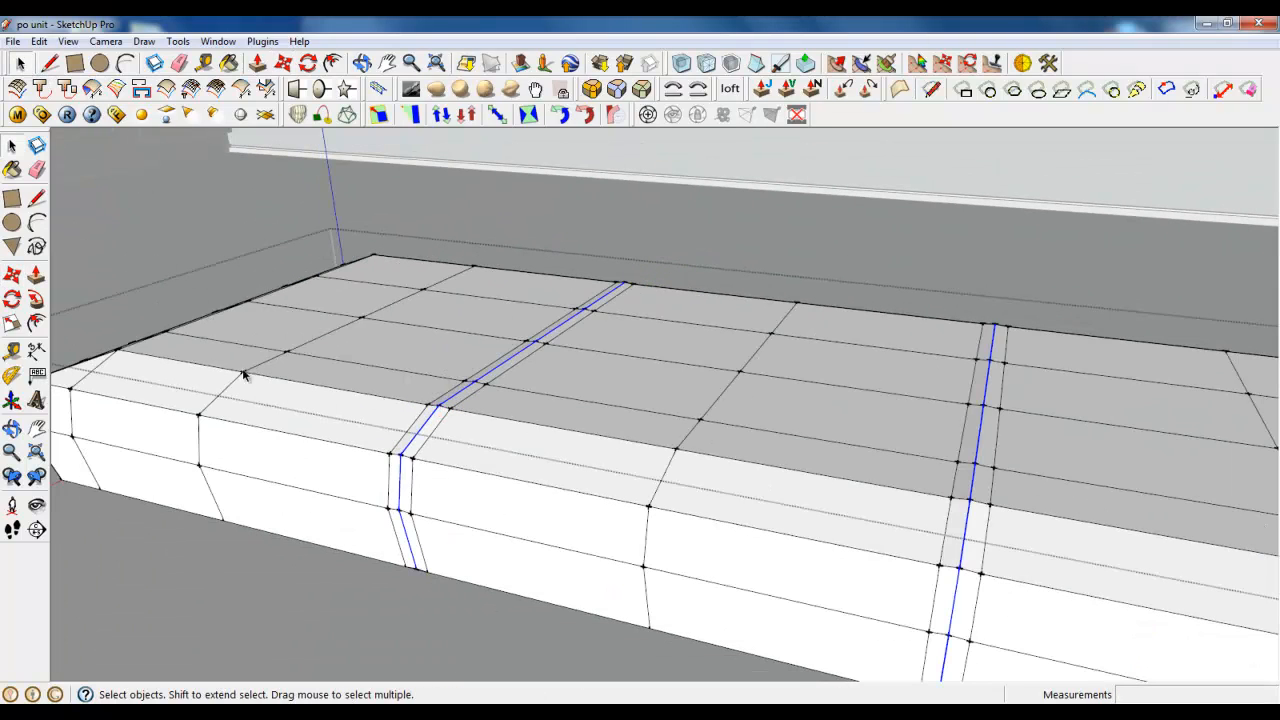
{"action": "left_click", "coordinate": [408, 553]}
{"action": "mouse_move", "coordinate": [929, 671]}
{"action": "middle_mouse_down"}
{"action": "mouse_move", "coordinate": [554, 580]}
{"action": "mouse_move", "coordinate": [530, 380]}
{"action": "mouse_move", "coordinate": [409, 369]}
{"action": "mouse_move", "coordinate": [563, 266]}
{"action": "mouse_move", "coordinate": [426, 291]}
{"action": "mouse_move", "coordinate": [524, 291]}
{"action": "middle_mouse_up"}
{"action": "scroll", "coordinate": [523, 360], "scroll_direction": "up", "scroll_amount": 5}
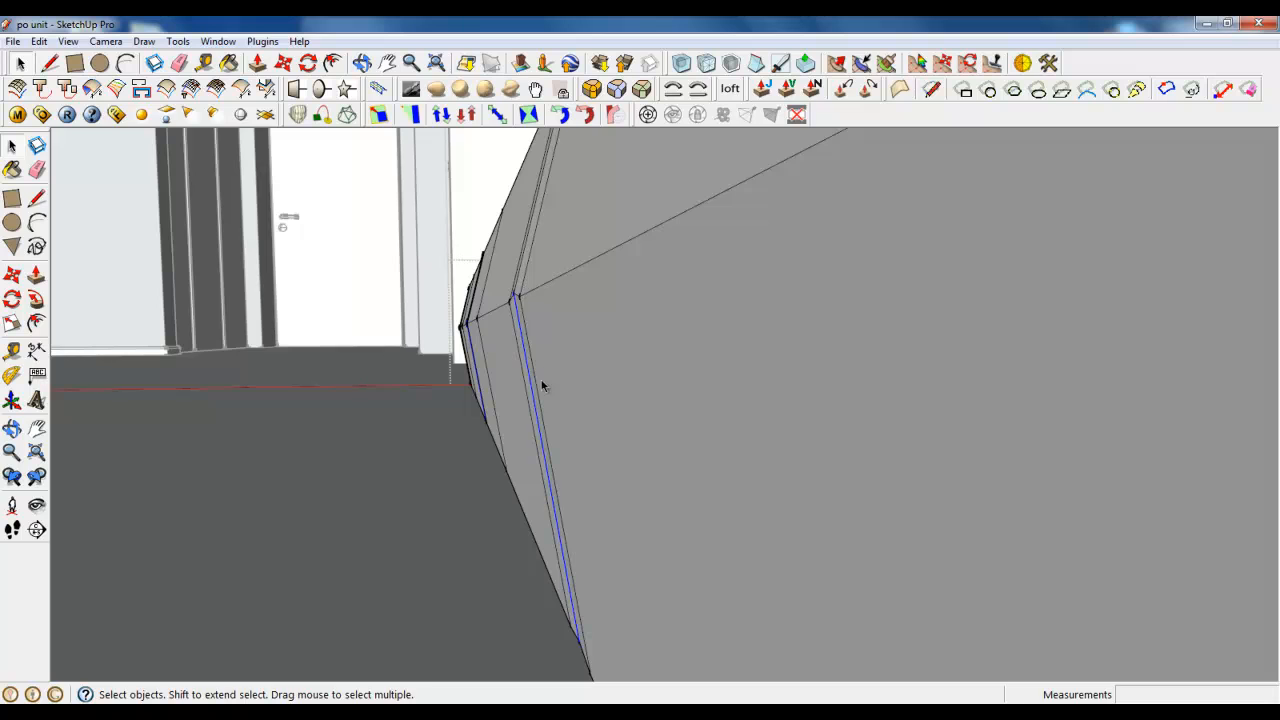
{"action": "scroll", "coordinate": [632, 429], "scroll_direction": "down", "scroll_amount": 5}
- Move the selected lower seam edges 3 mm outward along the red axis
{"action": "key", "text": "m"}
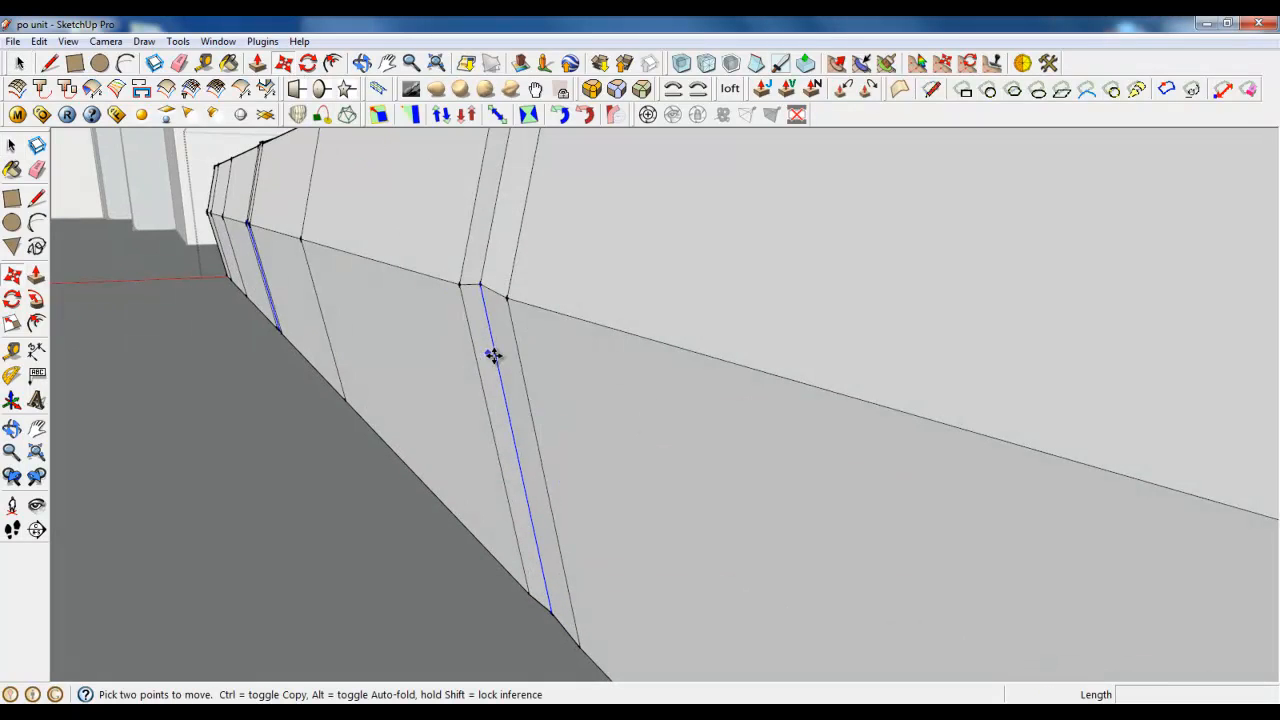
{"action": "left_click", "coordinate": [493, 356]}
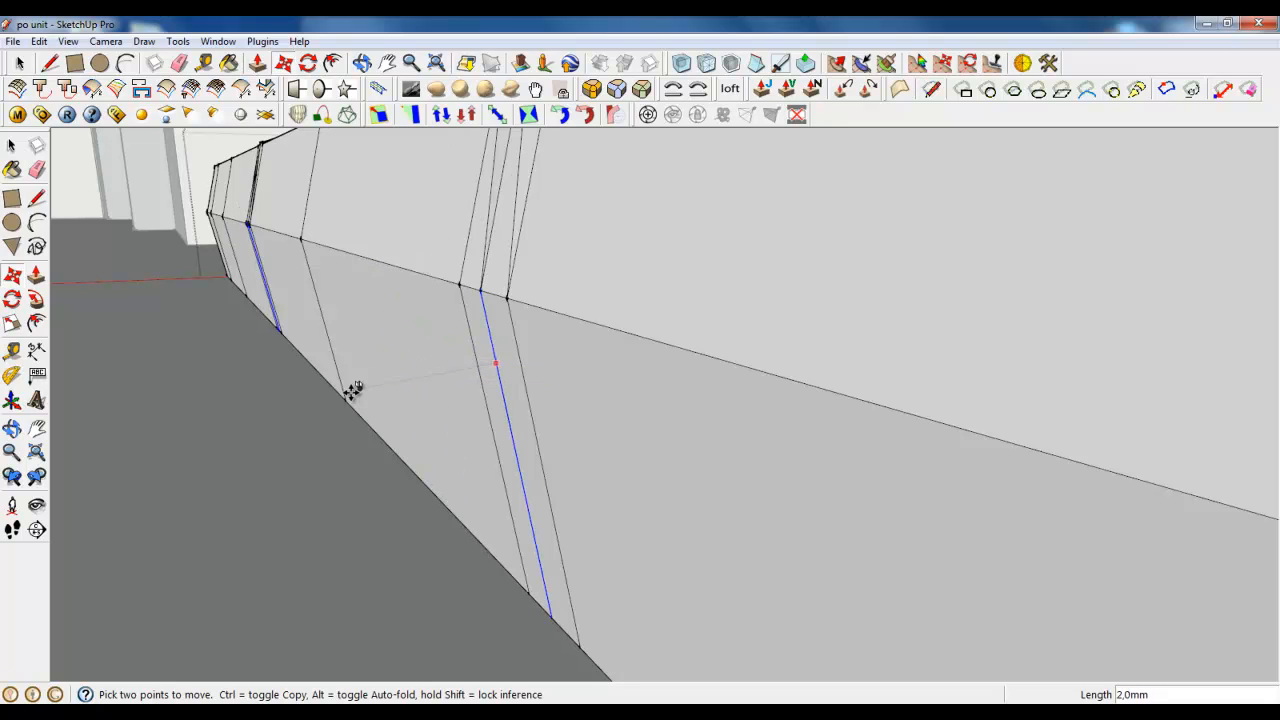
{"action": "left_click", "coordinate": [297, 449]}
{"action": "middle_click_drag", "start_coordinate": [234, 514], "coordinate": [354, 500]}
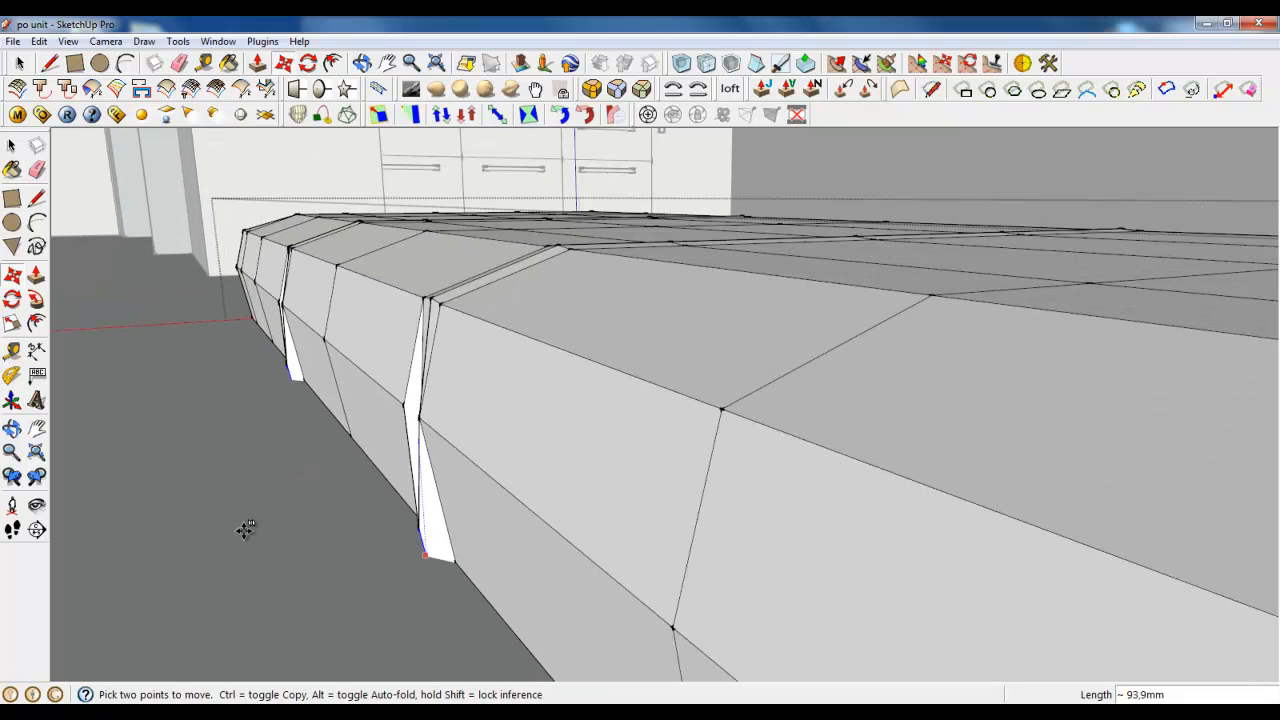
{"action": "key", "text": "Right"}
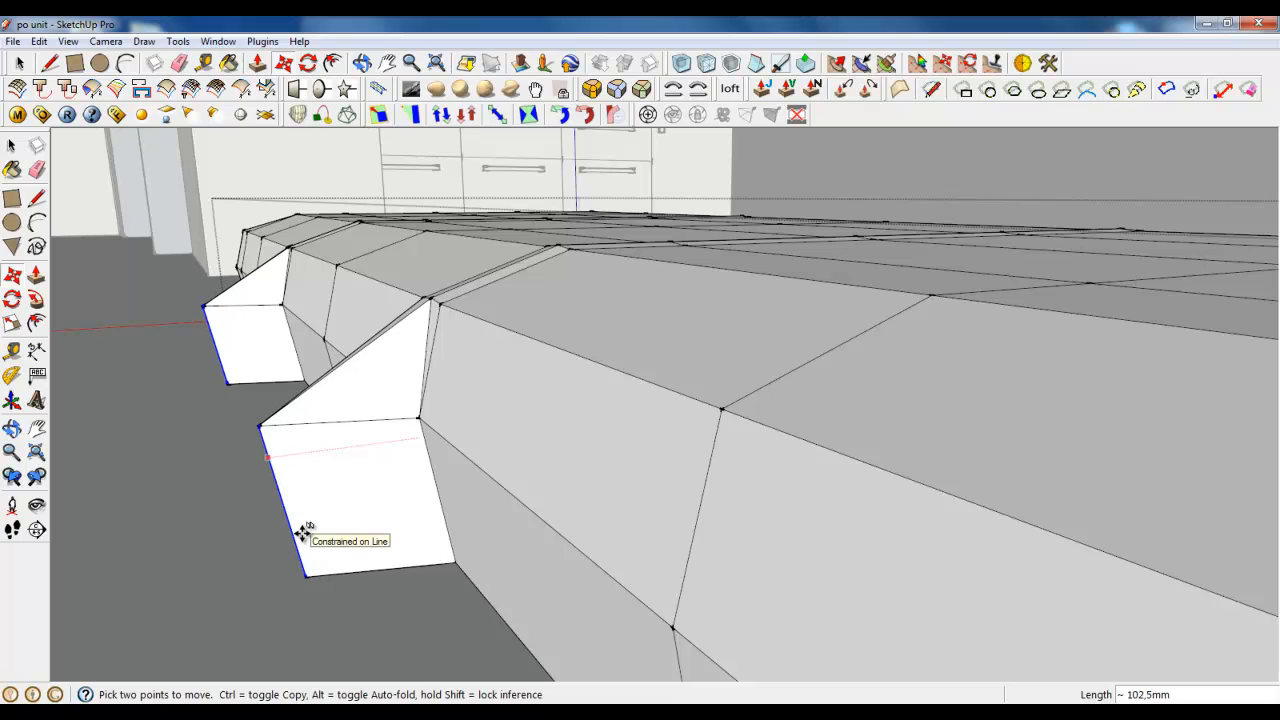
{"action": "type", "text": "3"}
{"action": "key", "text": "Return"}
{"action": "scroll", "coordinate": [591, 423], "scroll_direction": "down", "scroll_amount": 3}
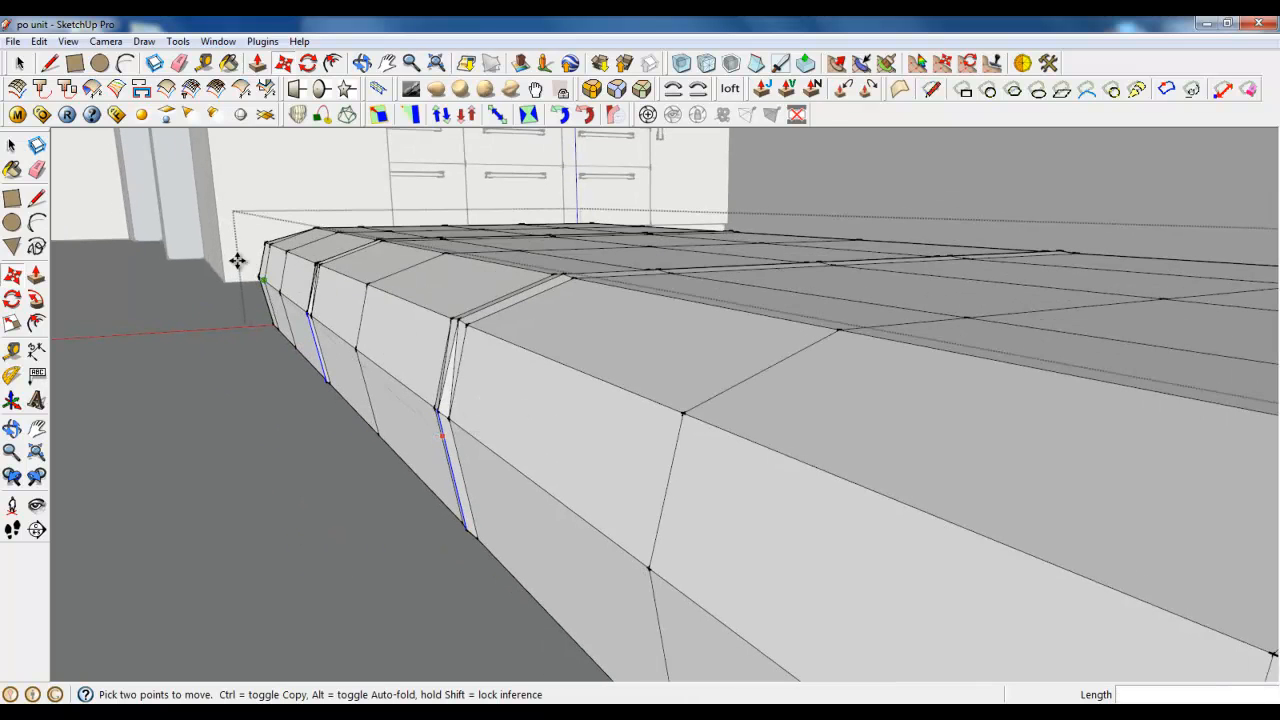
- Select all edges and faces of the sofa base box
{"action": "left_click", "coordinate": [20, 64]}
{"action": "scroll", "coordinate": [484, 357], "scroll_direction": "down", "scroll_amount": 4}
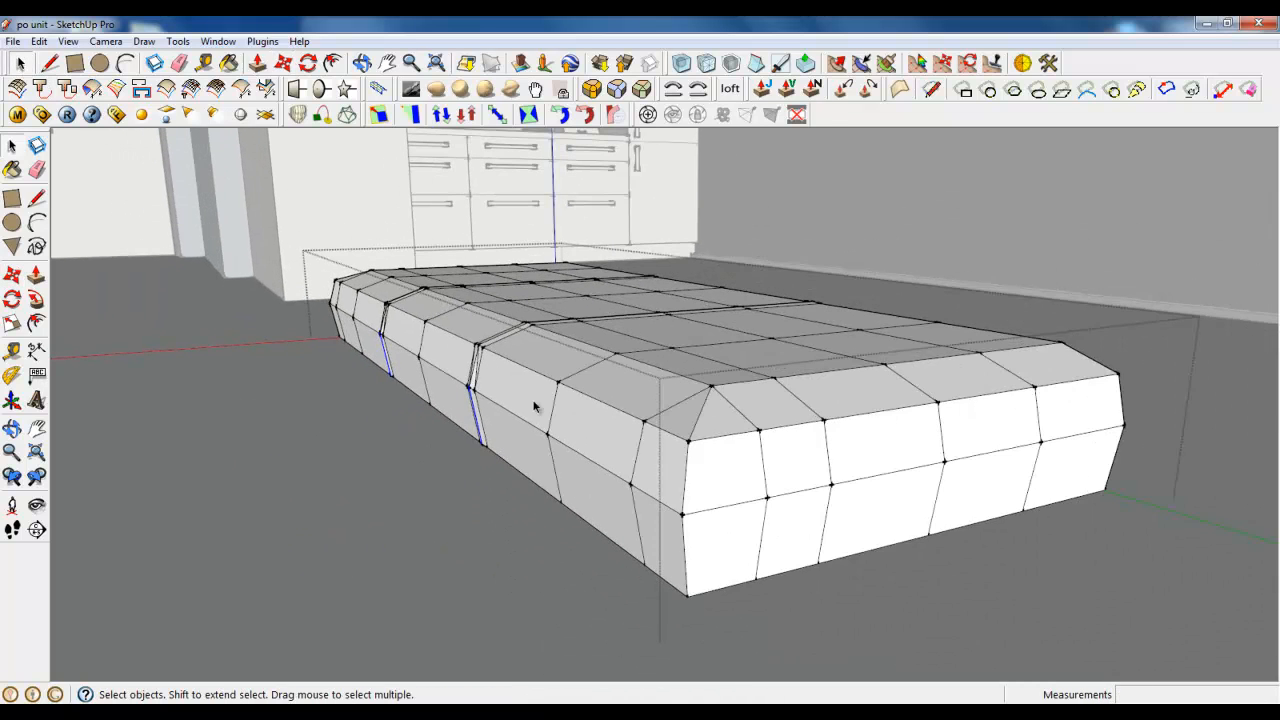
{"action": "middle_click_drag", "start_coordinate": [534, 406], "coordinate": [544, 407]}
{"action": "left_click_drag", "start_coordinate": [190, 180], "coordinate": [1205, 643]}
{"action": "scroll", "coordinate": [722, 430], "scroll_direction": "up", "scroll_amount": 1}
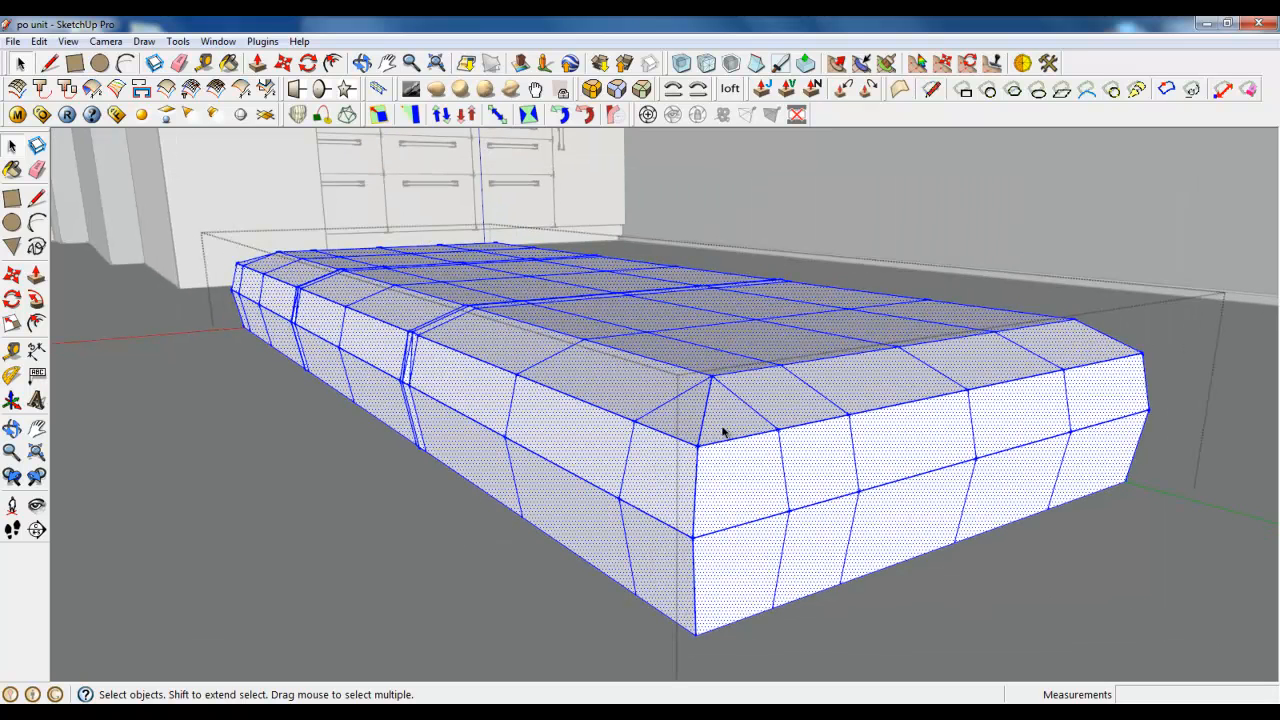
- Subdivide the selected sofa base mesh and select all of its resulting geometry
{"action": "left_click", "coordinate": [707, 64]}
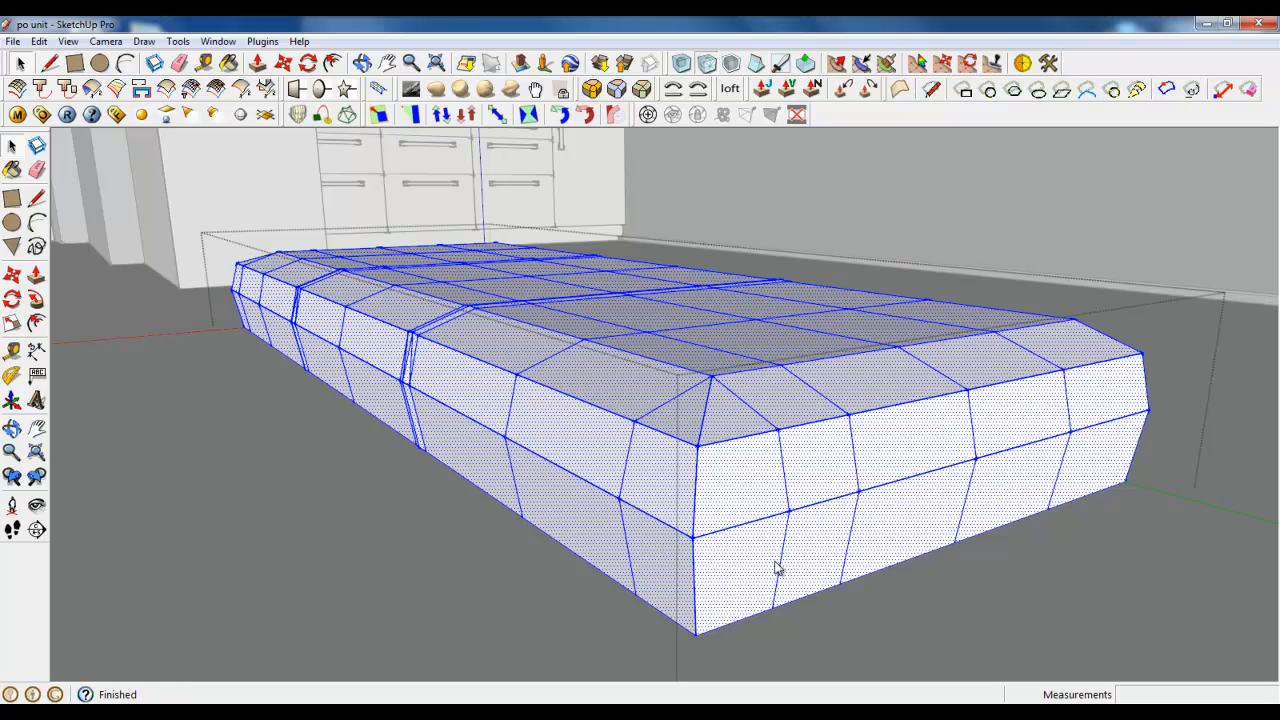
{"action": "left_click", "coordinate": [294, 473]}
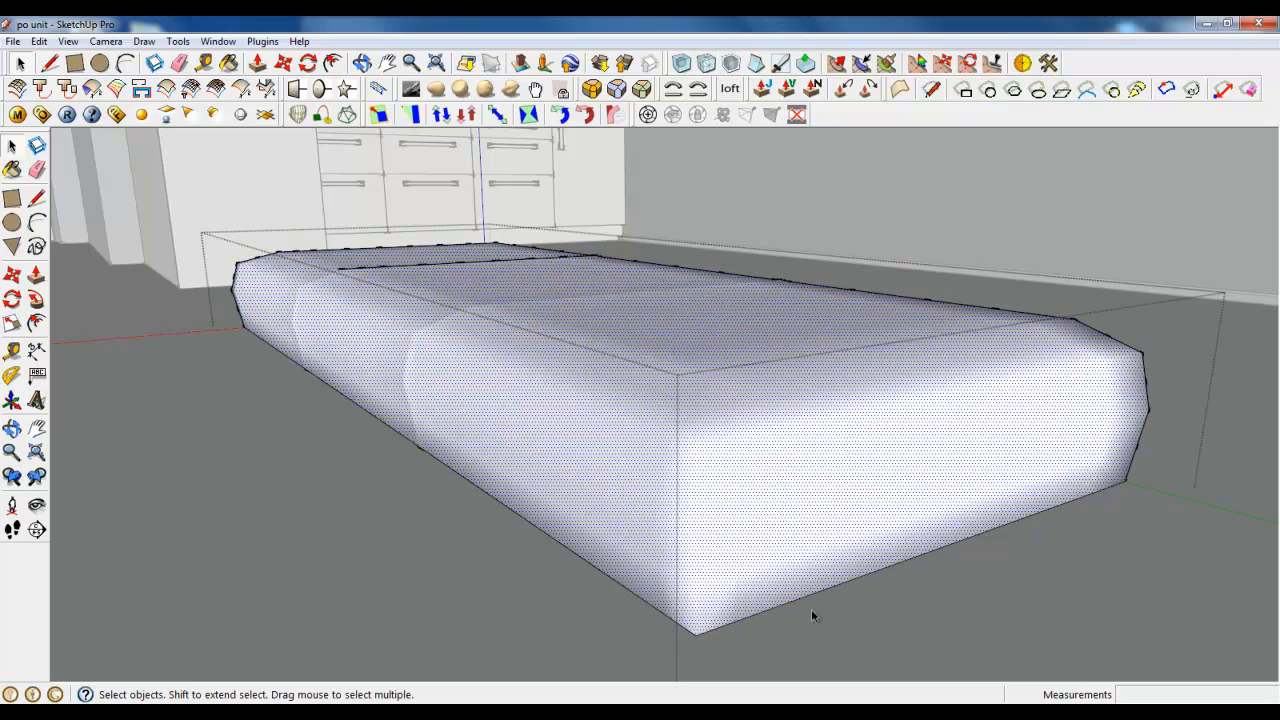
{"action": "right_click", "coordinate": [461, 368]}
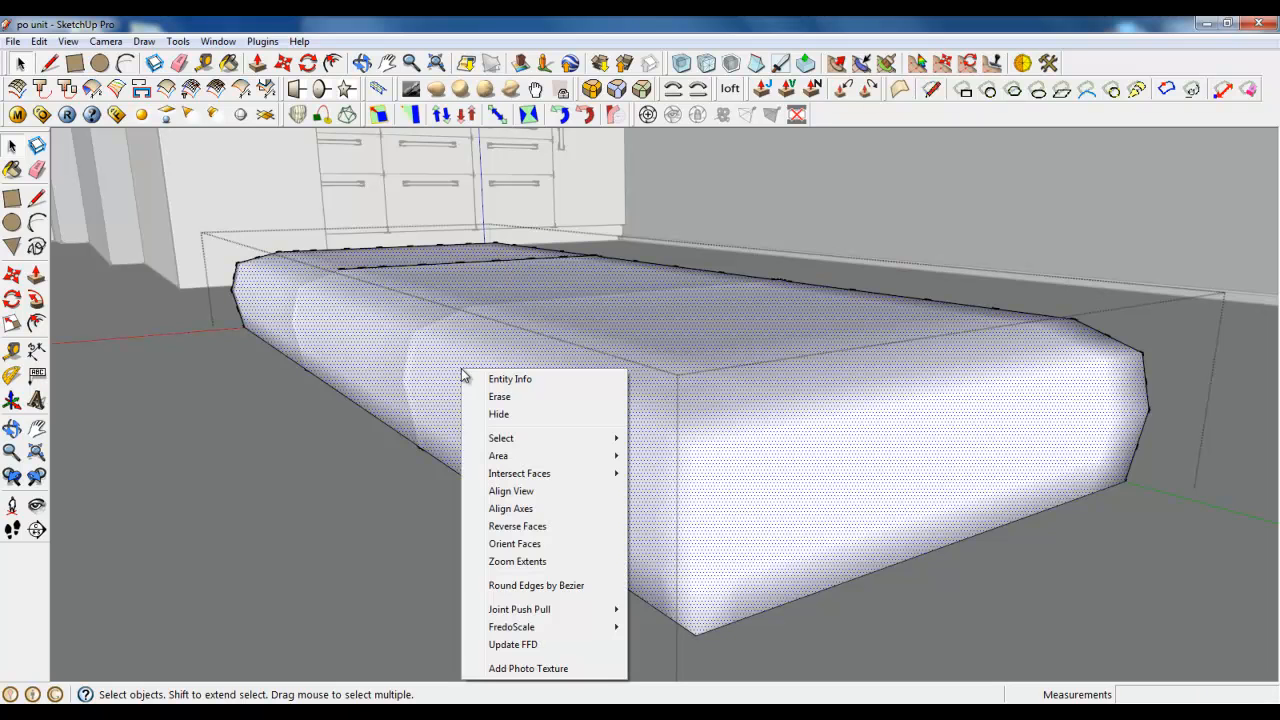
{"action": "triple_click", "coordinate": [460, 330]}
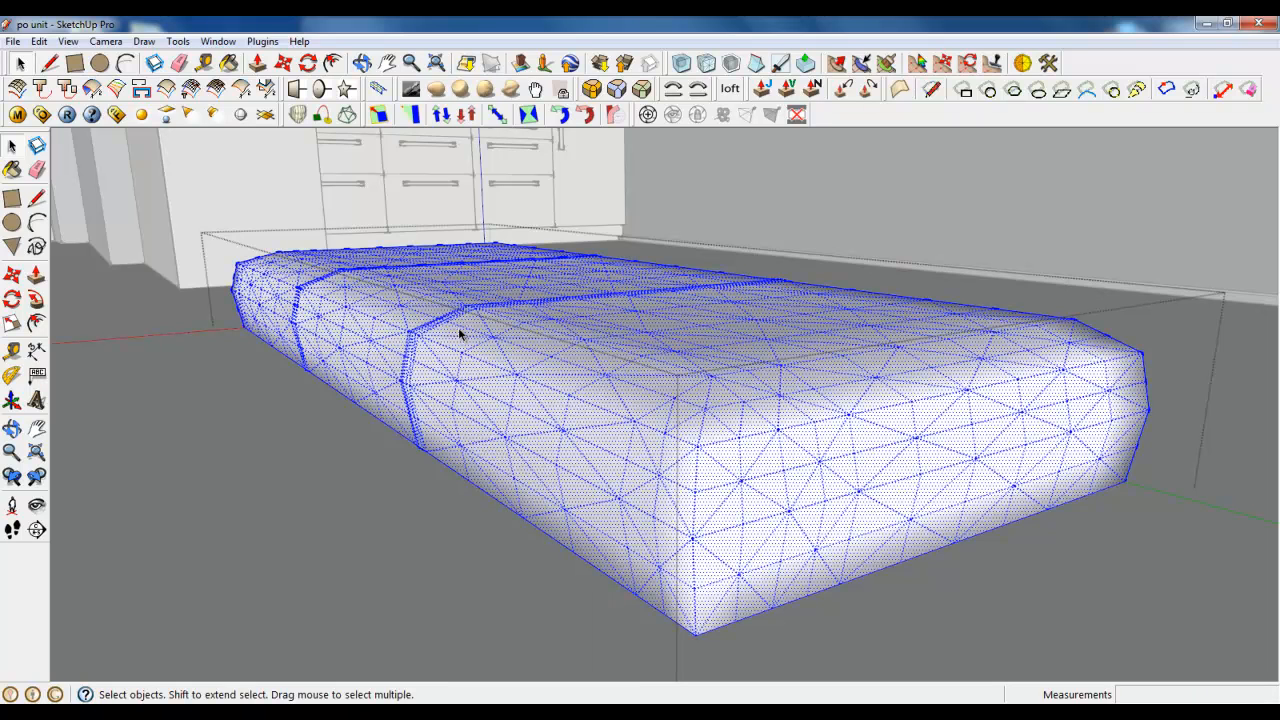
- Set the softening angle of the sofa base edges to 0 degrees and select the whole mesh again
{"action": "scroll", "coordinate": [634, 386], "scroll_direction": "up", "scroll_amount": 1}
{"action": "right_click", "coordinate": [636, 386]}
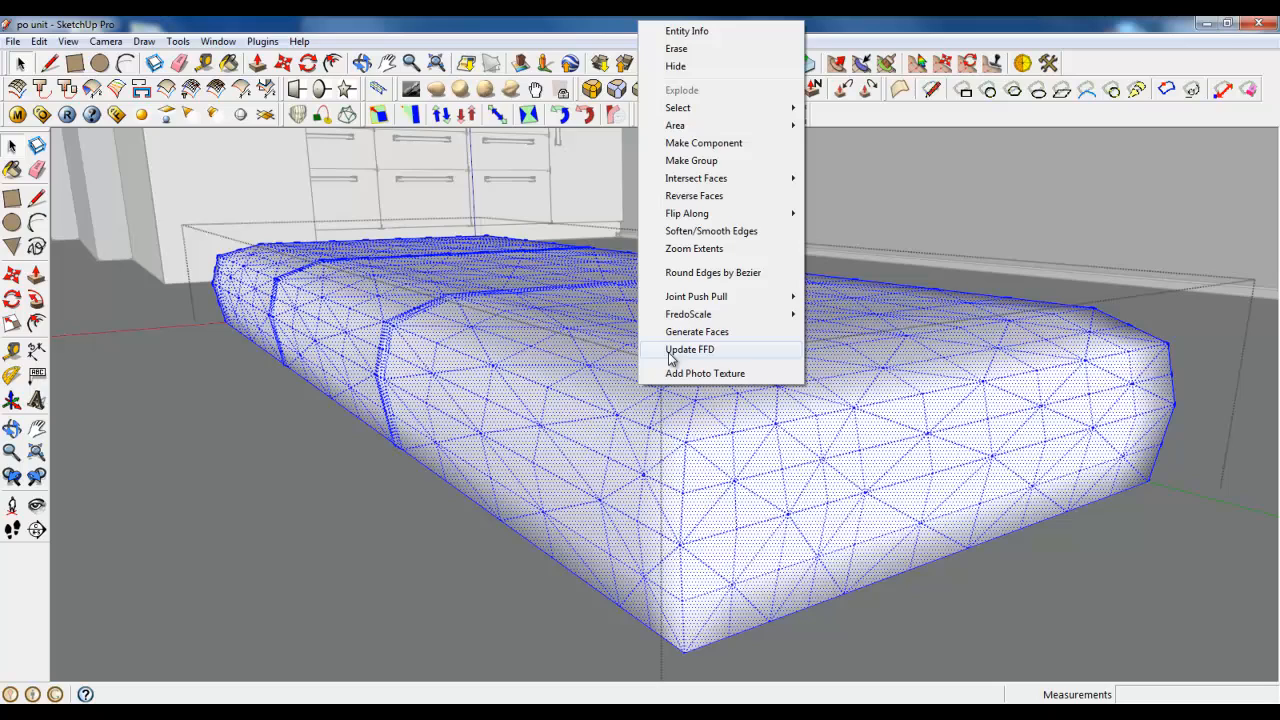
{"action": "left_click", "coordinate": [697, 236]}
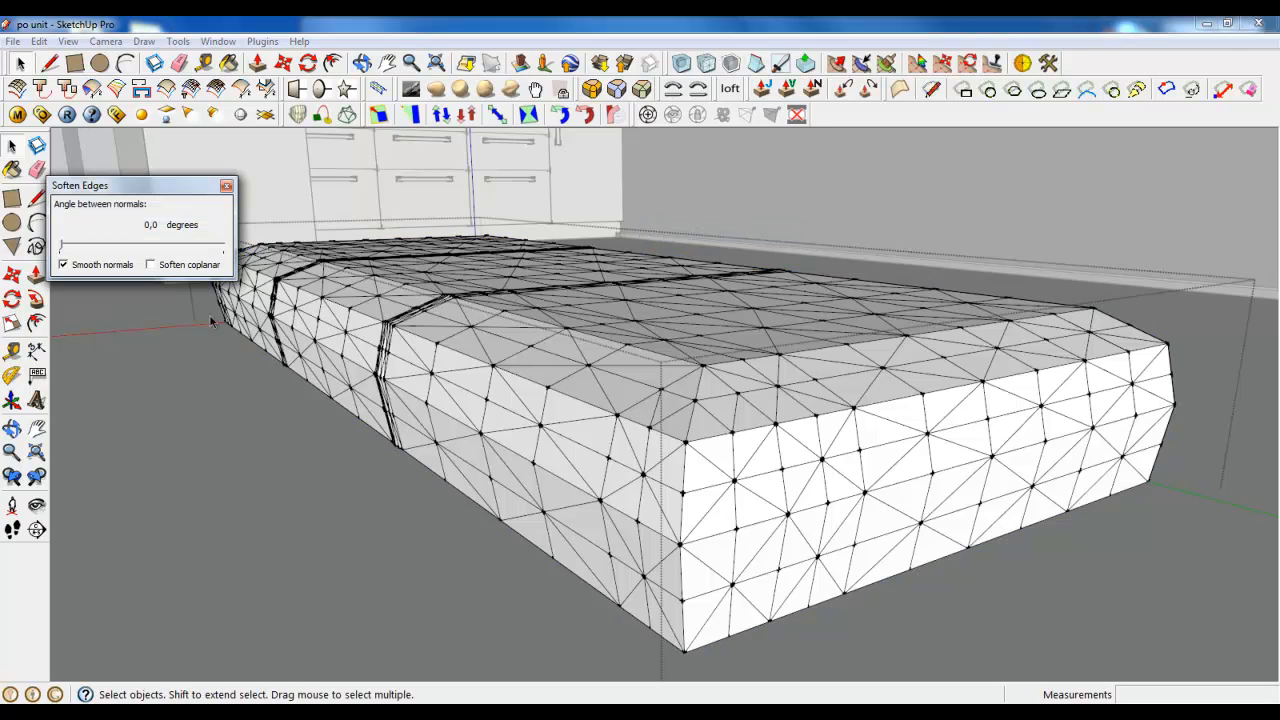
{"action": "mouse_move", "coordinate": [62, 253]}
{"action": "left_mouse_down"}
{"action": "mouse_move", "coordinate": [85, 253]}
{"action": "mouse_move", "coordinate": [58, 259]}
{"action": "left_mouse_up"}
{"action": "left_click", "coordinate": [226, 187]}
{"action": "key", "text": "ctrl+a"}
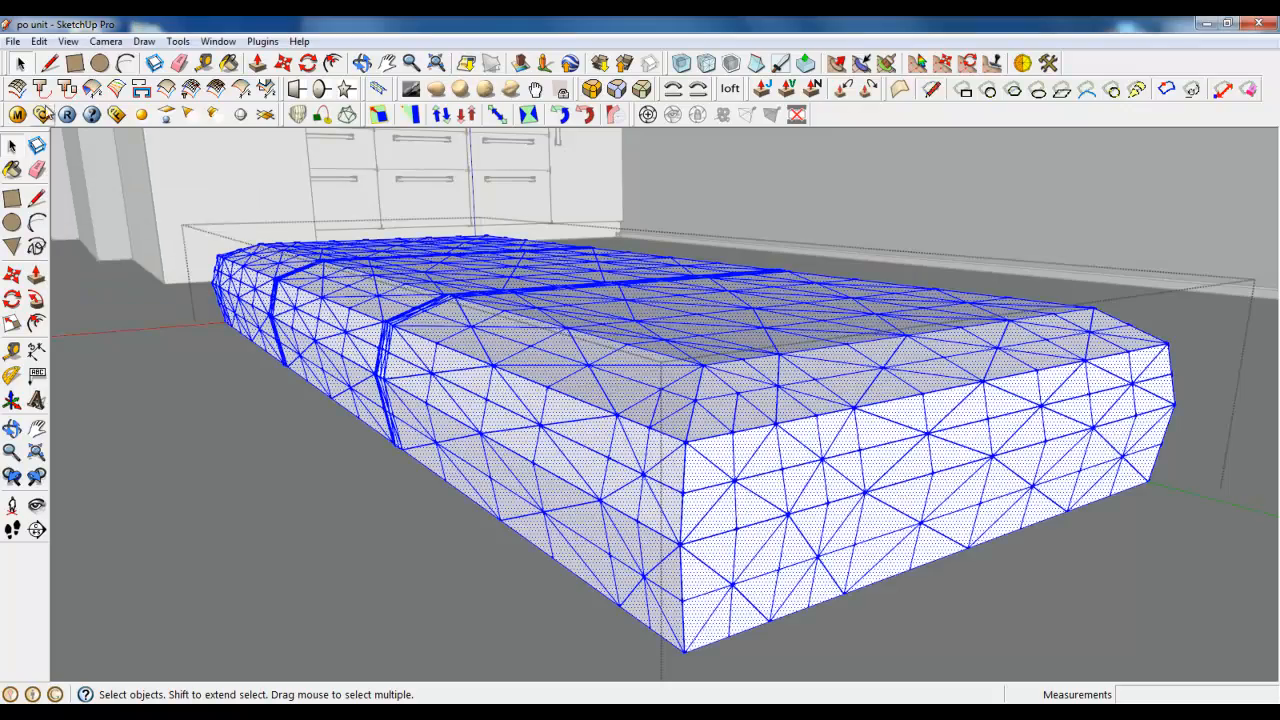
- Try Subdivide and Smooth on the selected sofa base with 2 iterations
{"action": "left_click", "coordinate": [20, 66]}
{"action": "middle_click_drag", "start_coordinate": [710, 522], "coordinate": [907, 535]}
{"action": "scroll", "coordinate": [907, 535], "scroll_direction": "down", "scroll_amount": 1}
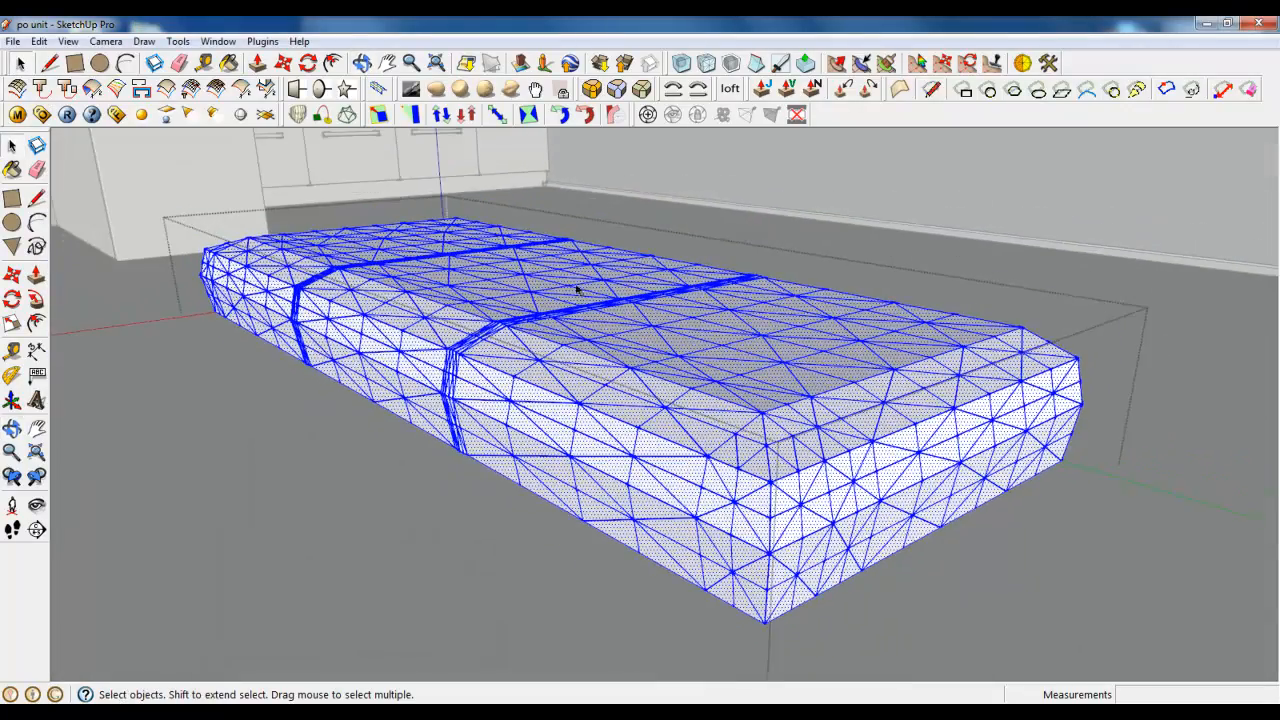
{"action": "scroll", "coordinate": [731, 523], "scroll_direction": "up", "scroll_amount": 1}
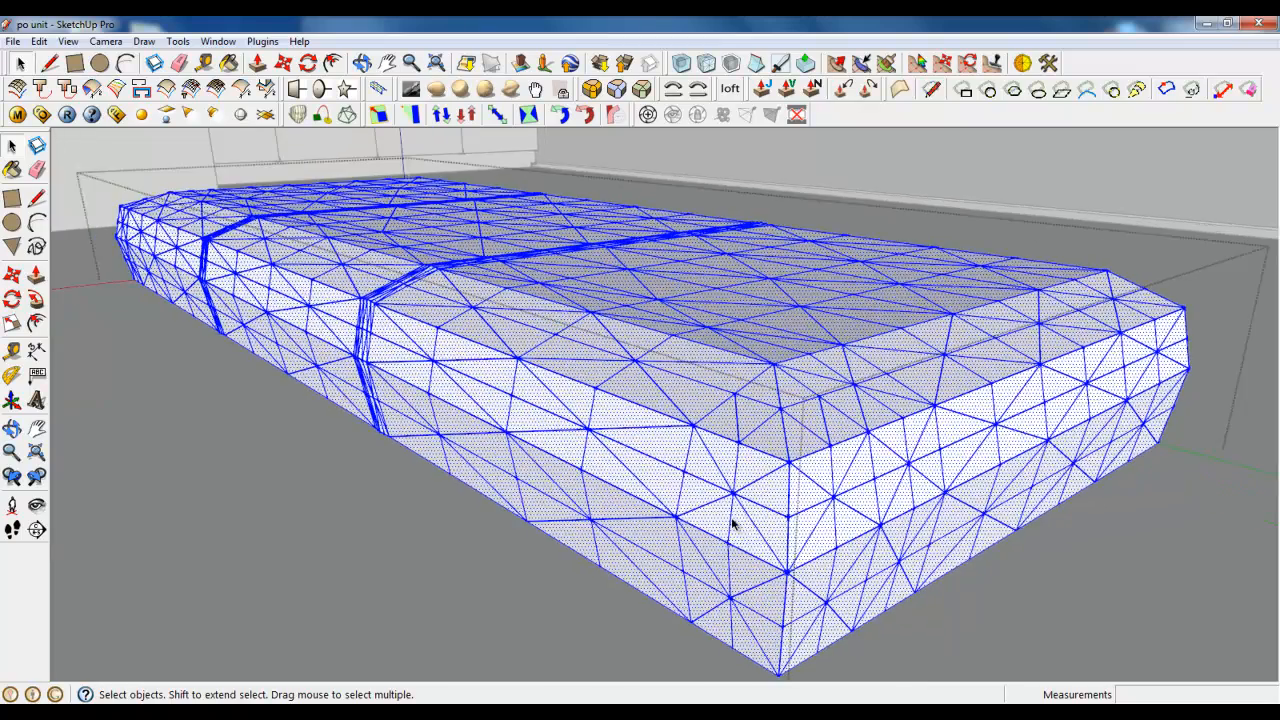
{"action": "middle_click_drag", "start_coordinate": [708, 512], "coordinate": [705, 378]}
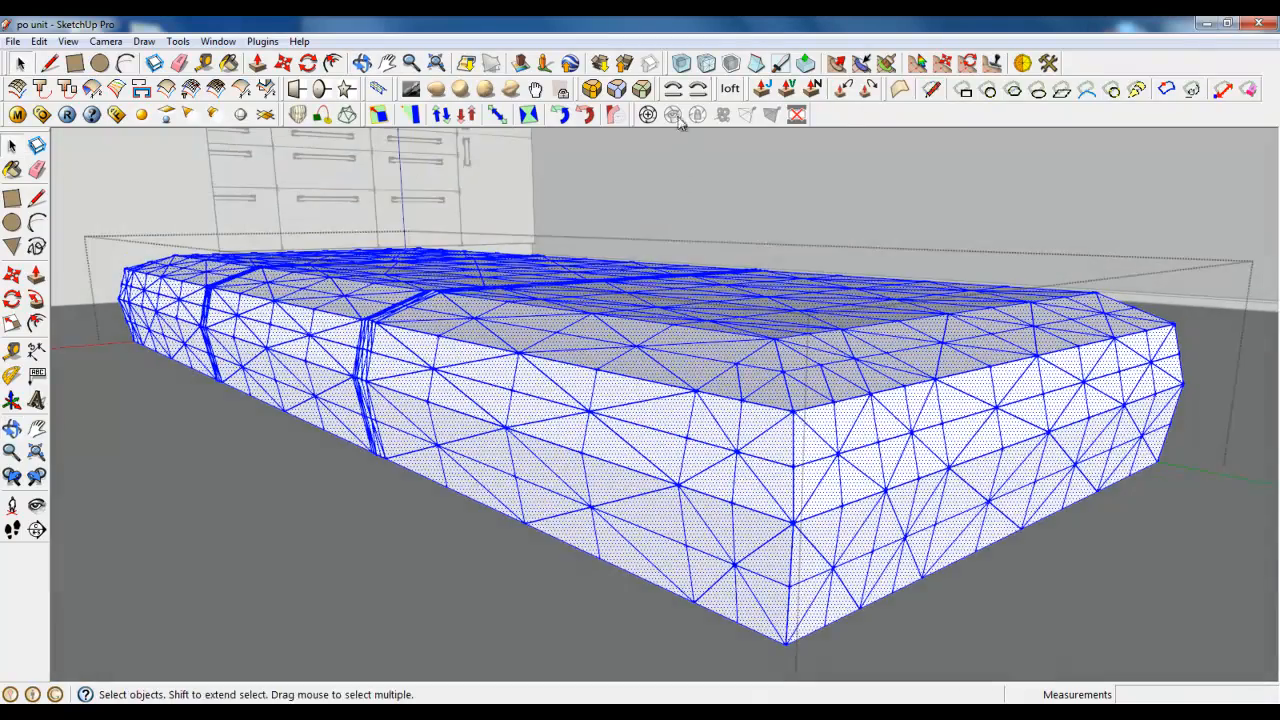
{"action": "left_click", "coordinate": [682, 64]}
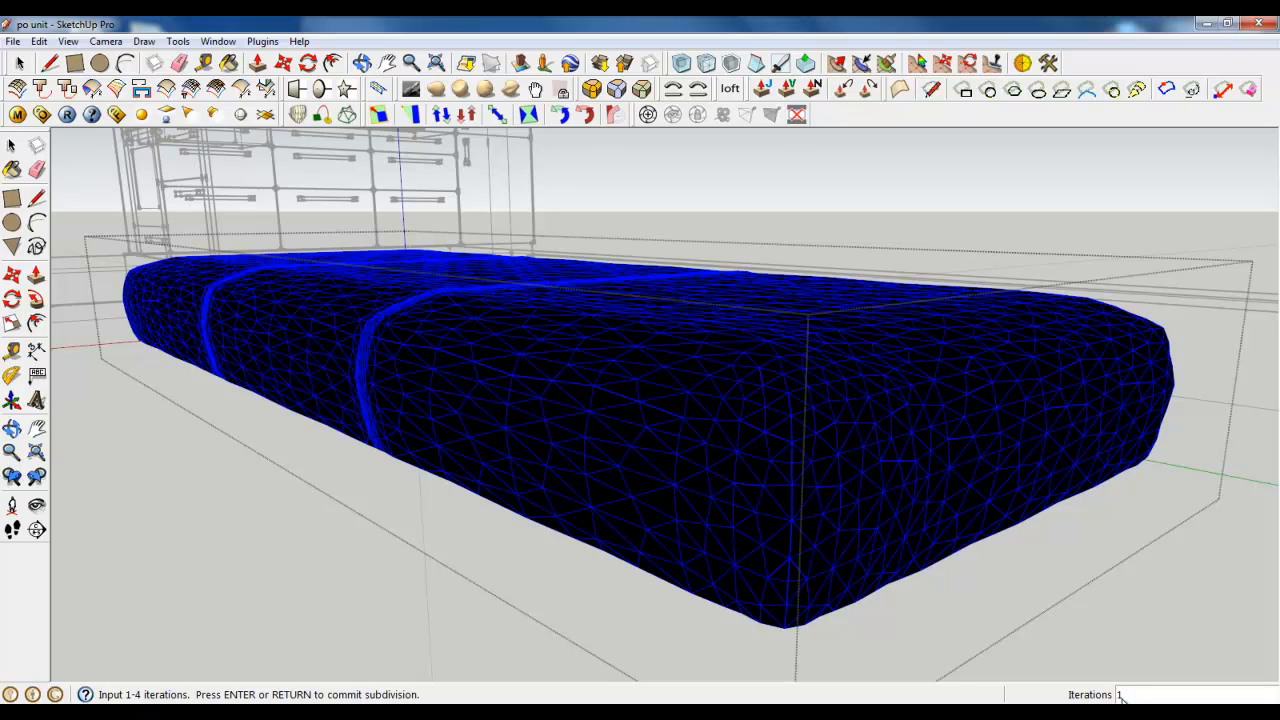
{"action": "type", "text": "2"}
{"action": "key", "text": "Return"}
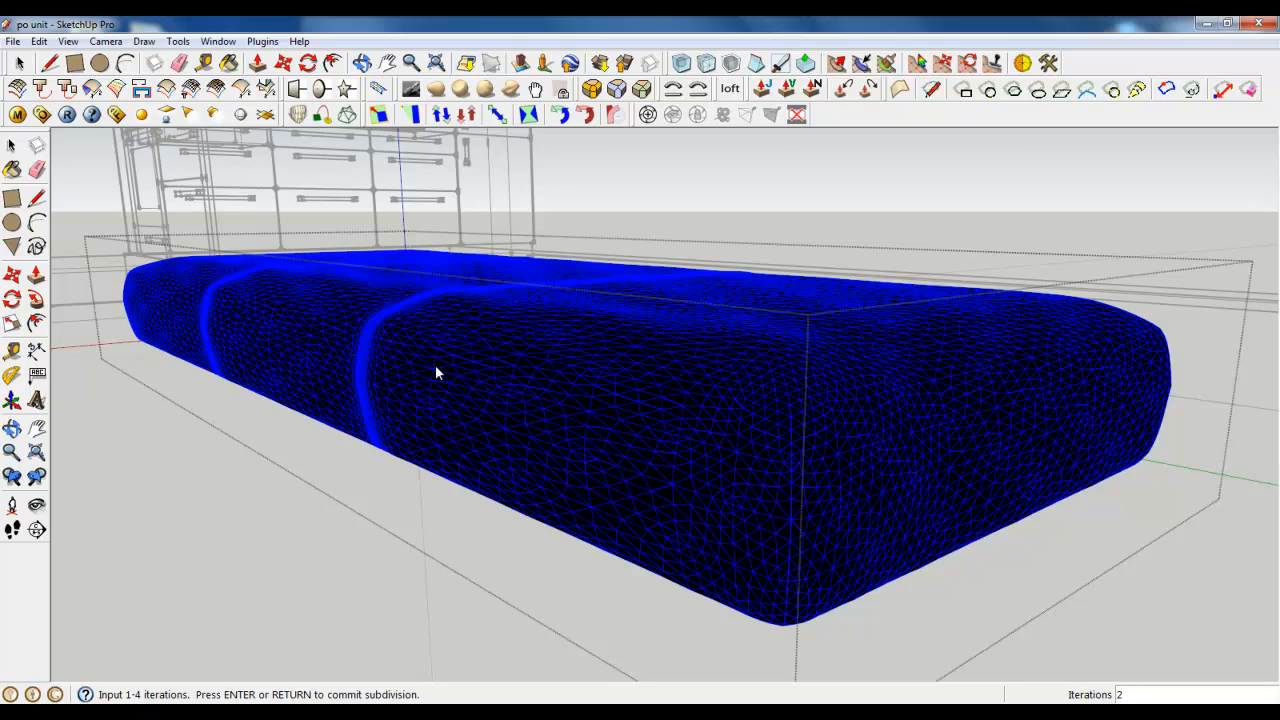
{"action": "key", "text": "Escape"}
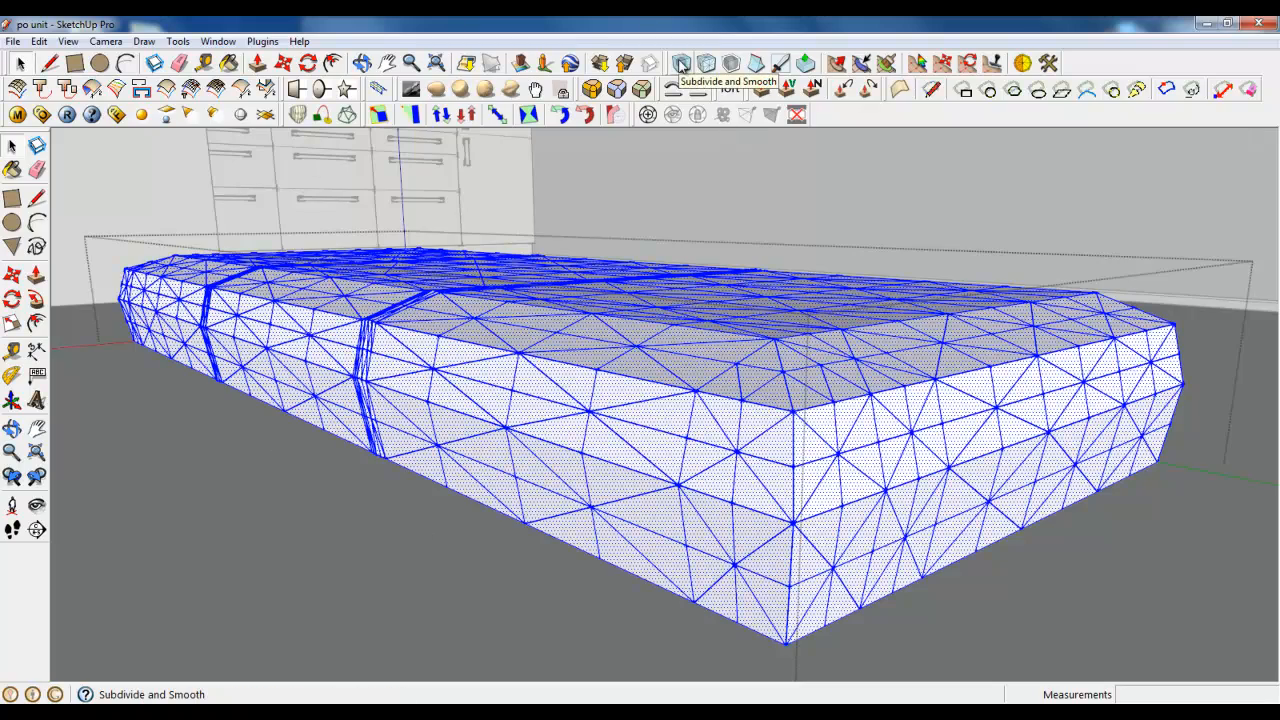
- Close the sofa base group and draw a floor rectangle about 1814 by 154 mm along the base's rear long side for the backrest
{"action": "middle_click_drag", "start_coordinate": [470, 360], "coordinate": [1062, 484]}
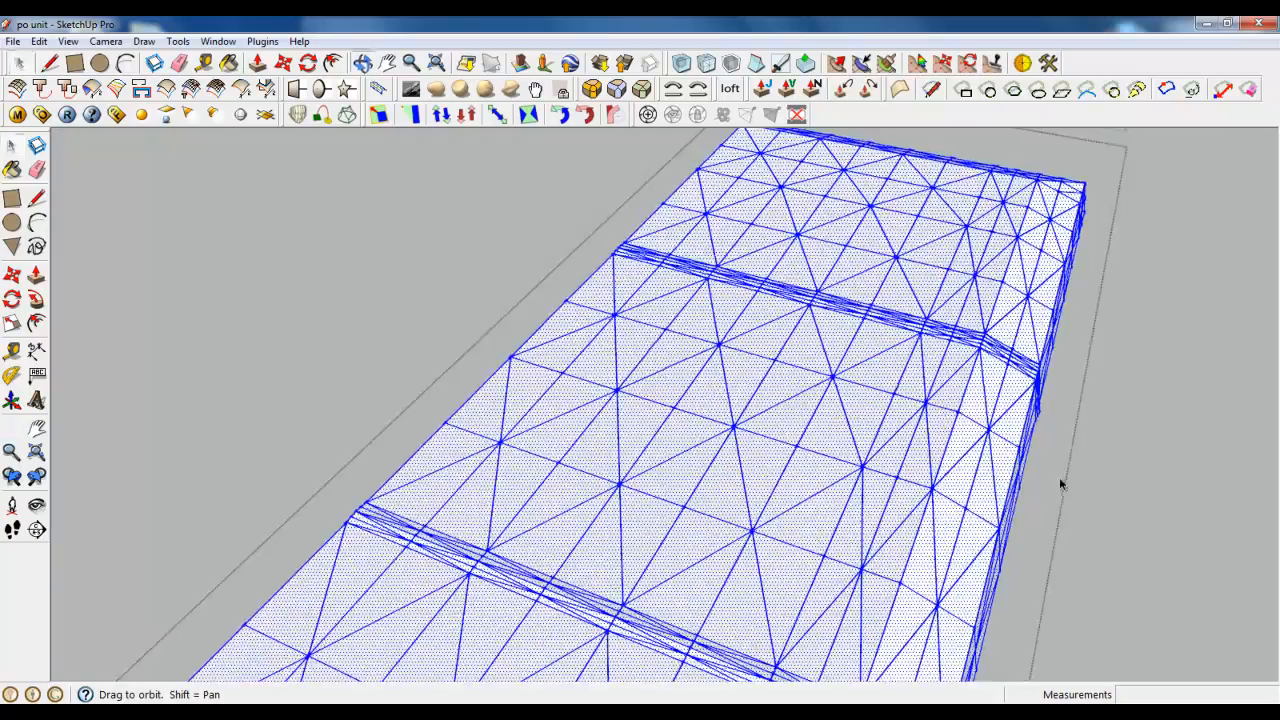
{"action": "scroll", "coordinate": [657, 377], "scroll_direction": "down", "scroll_amount": 5}
{"action": "middle_click_drag", "start_coordinate": [537, 387], "coordinate": [722, 460]}
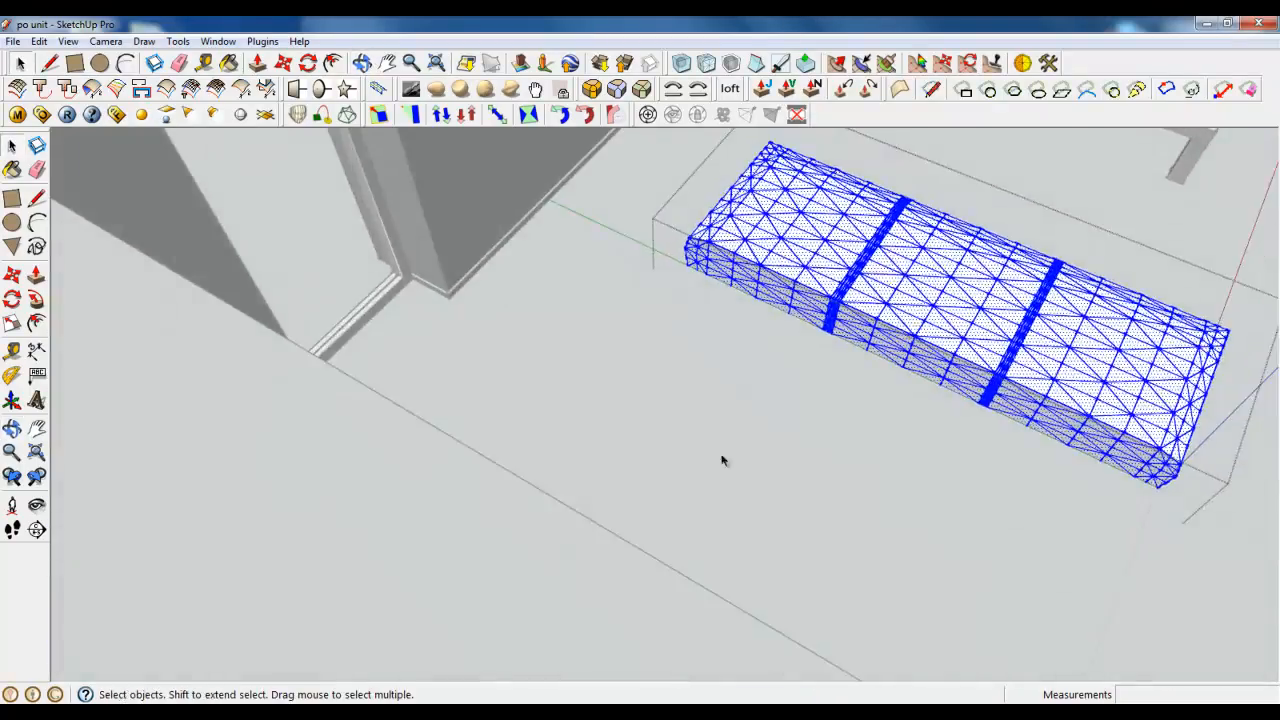
{"action": "scroll", "coordinate": [722, 460], "scroll_direction": "down", "scroll_amount": 3}
{"action": "middle_click_drag", "start_coordinate": [609, 403], "coordinate": [900, 434]}
{"action": "scroll", "coordinate": [814, 331], "scroll_direction": "up", "scroll_amount": 5}
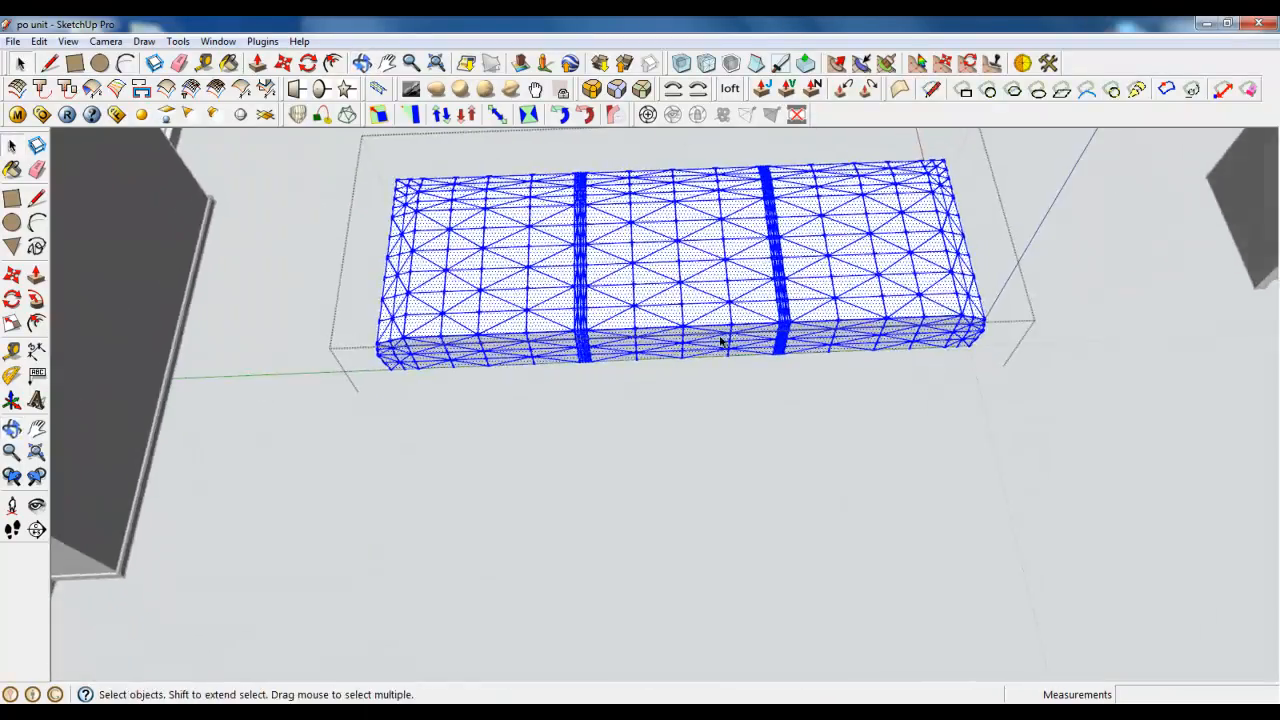
{"action": "key", "text": "r"}
{"action": "scroll", "coordinate": [517, 349], "scroll_direction": "up", "scroll_amount": 3}
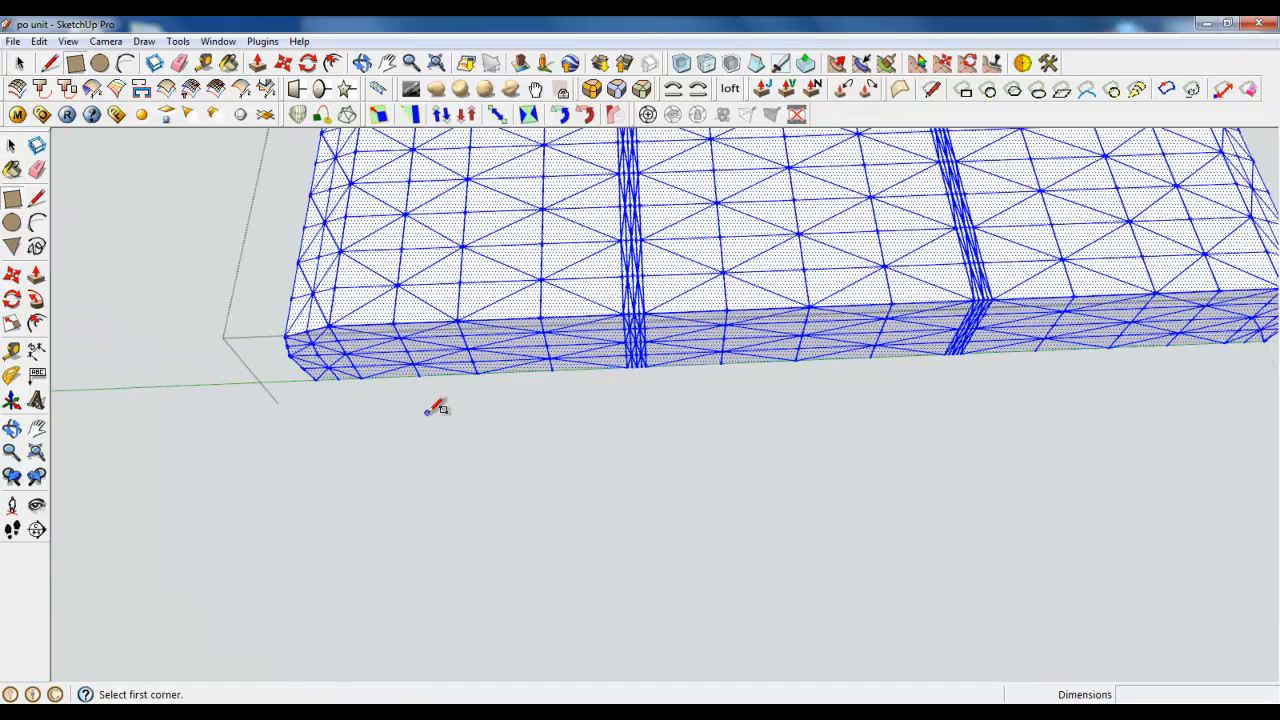
{"action": "right_click", "coordinate": [427, 412]}
{"action": "left_click", "coordinate": [441, 424]}
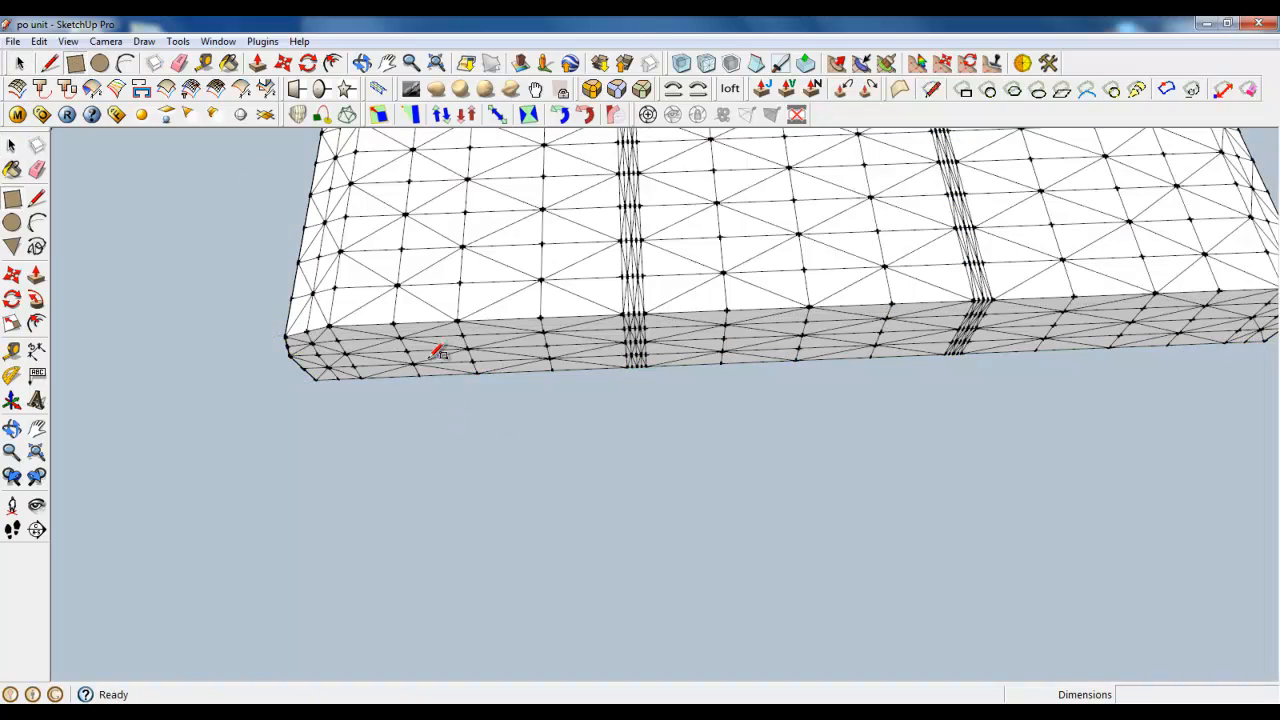
{"action": "left_click", "coordinate": [434, 357]}
{"action": "scroll", "coordinate": [320, 486], "scroll_direction": "down", "scroll_amount": 3}
{"action": "scroll", "coordinate": [594, 434], "scroll_direction": "up", "scroll_amount": 5}
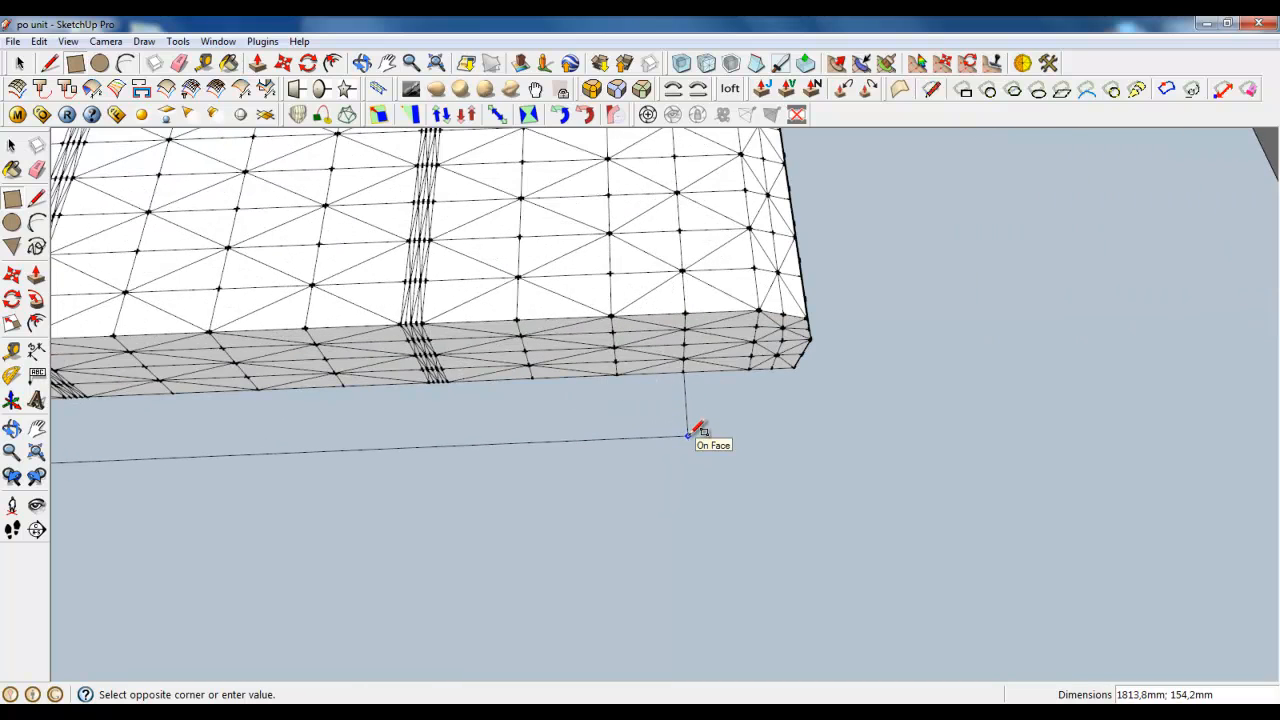
{"action": "left_click", "coordinate": [688, 434]}
- Select the backrest rectangle with its edges and make it a group
{"action": "key", "text": "space"}
{"action": "left_click", "coordinate": [458, 429]}
{"action": "right_click", "coordinate": [461, 422]}
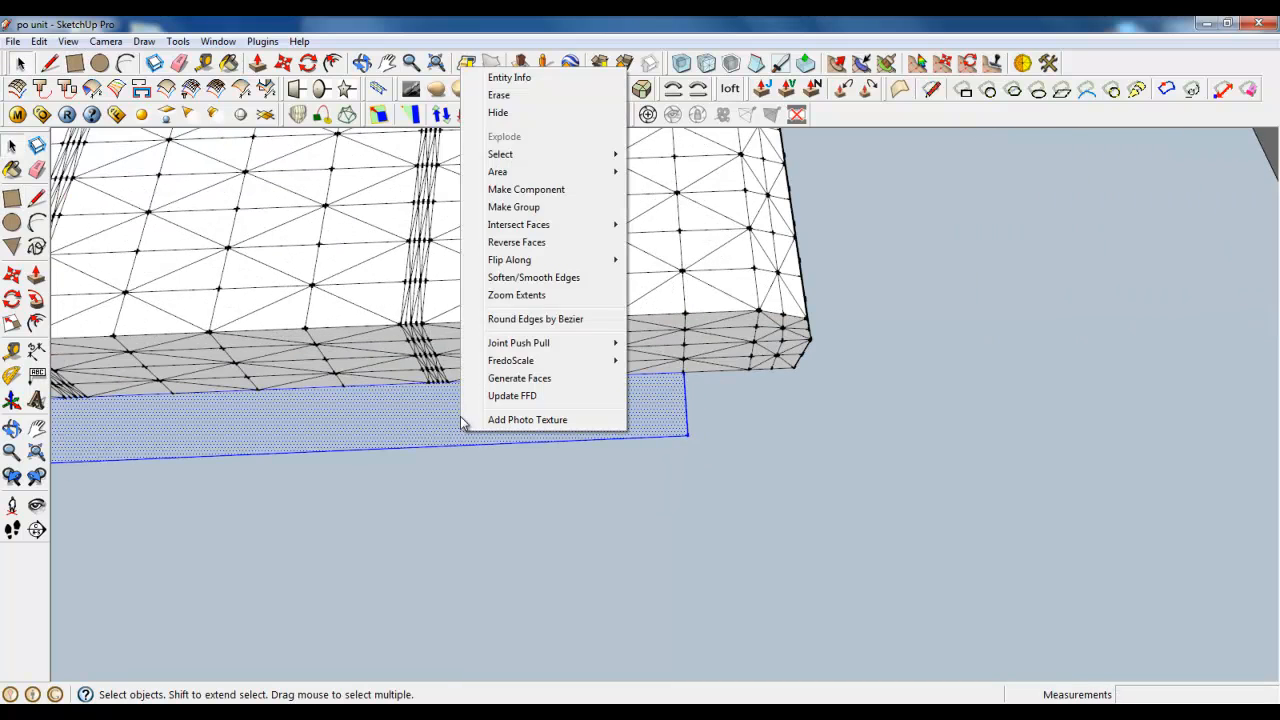
{"action": "left_click", "coordinate": [513, 207]}
- Open the backrest group and extrude its rectangle upward by 450 mm
{"action": "middle_click_drag", "start_coordinate": [594, 403], "coordinate": [378, 470]}
{"action": "scroll", "coordinate": [620, 257], "scroll_direction": "up", "scroll_amount": 5}
{"action": "left_click", "coordinate": [259, 62]}
{"action": "left_click", "coordinate": [442, 327]}
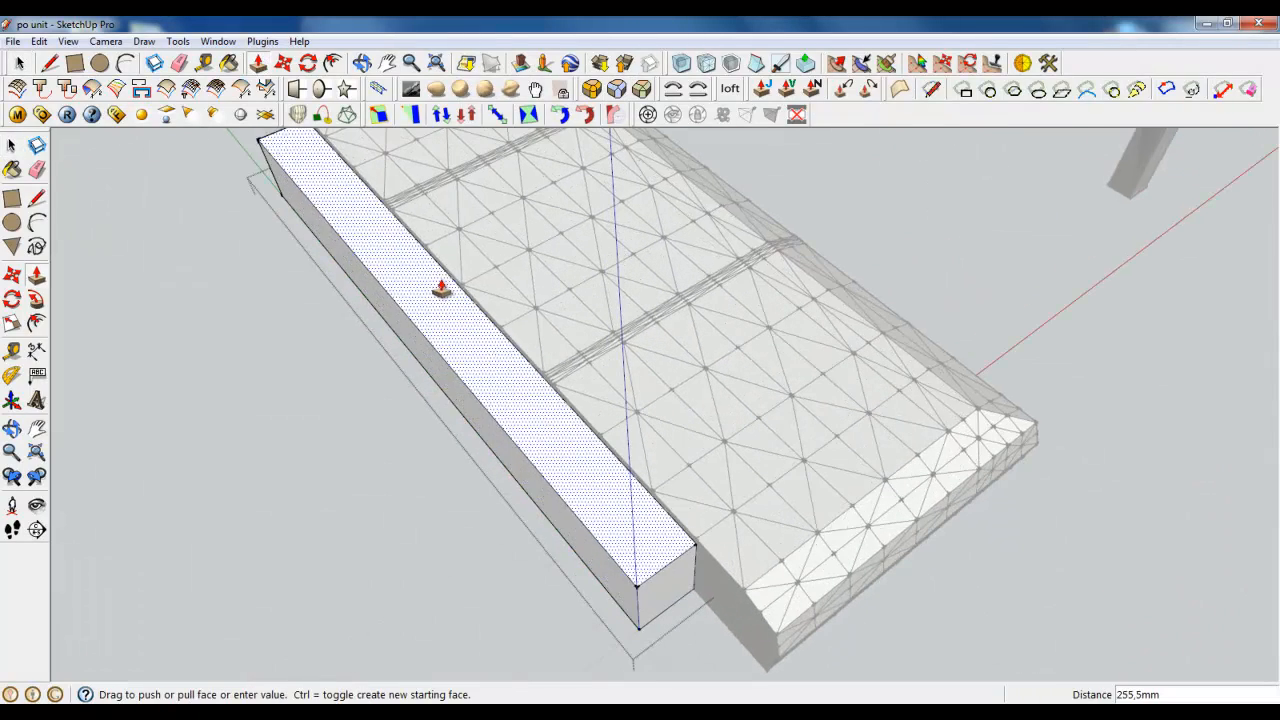
{"action": "type", "text": "450"}
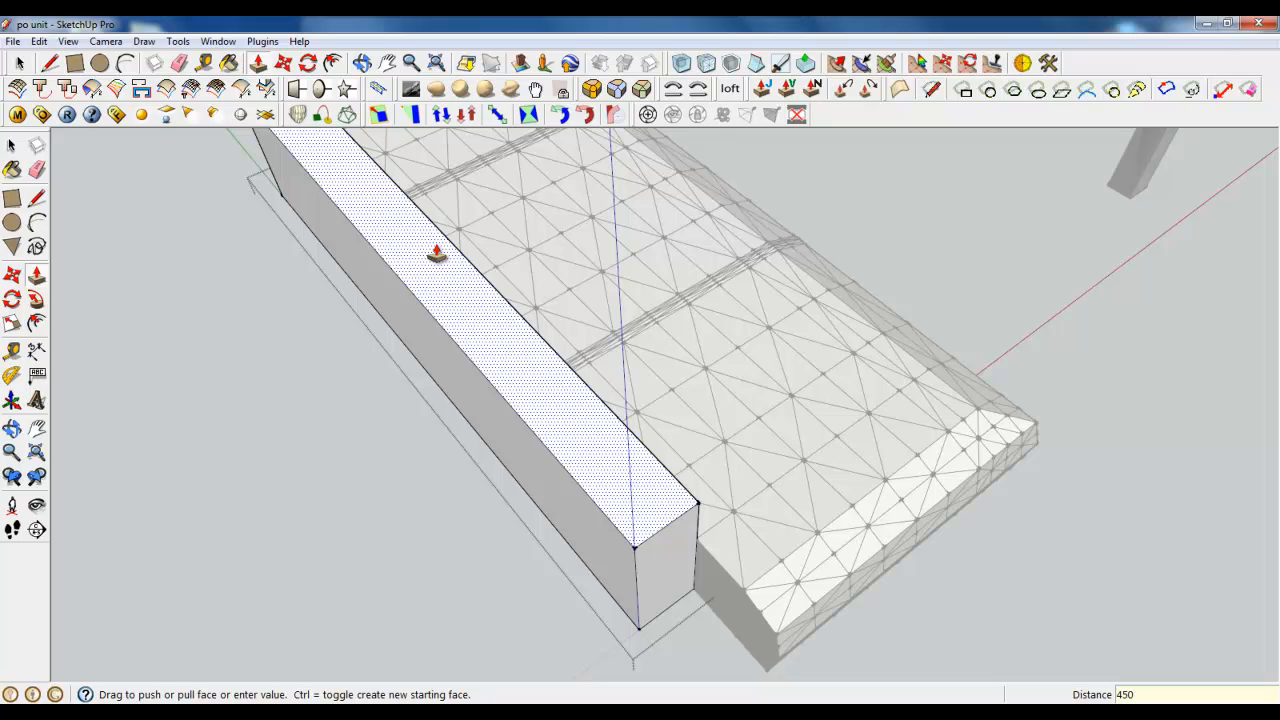
{"action": "key", "text": "Return"}
- Close the backrest group and hide the sofa base so that only the backrest box remains
{"action": "middle_click_drag", "start_coordinate": [437, 251], "coordinate": [590, 518]}
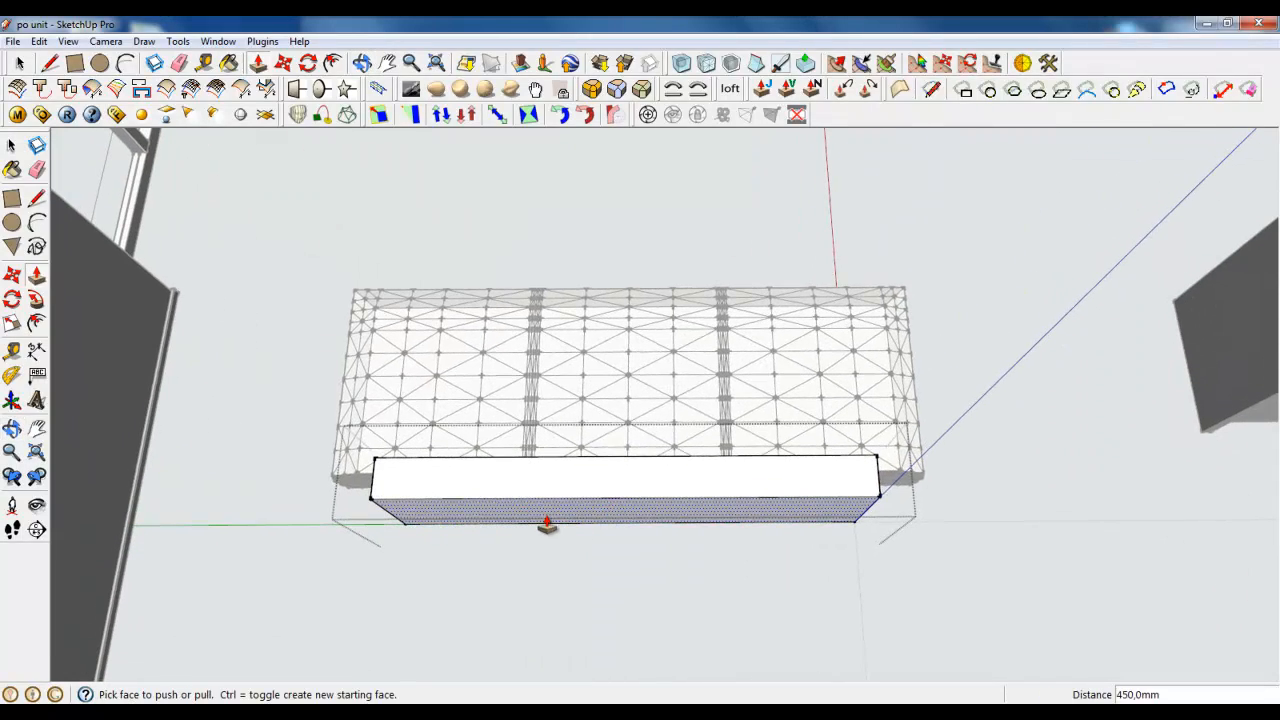
{"action": "scroll", "coordinate": [531, 517], "scroll_direction": "up", "scroll_amount": 3}
{"action": "scroll", "coordinate": [640, 506], "scroll_direction": "down", "scroll_amount": 4}
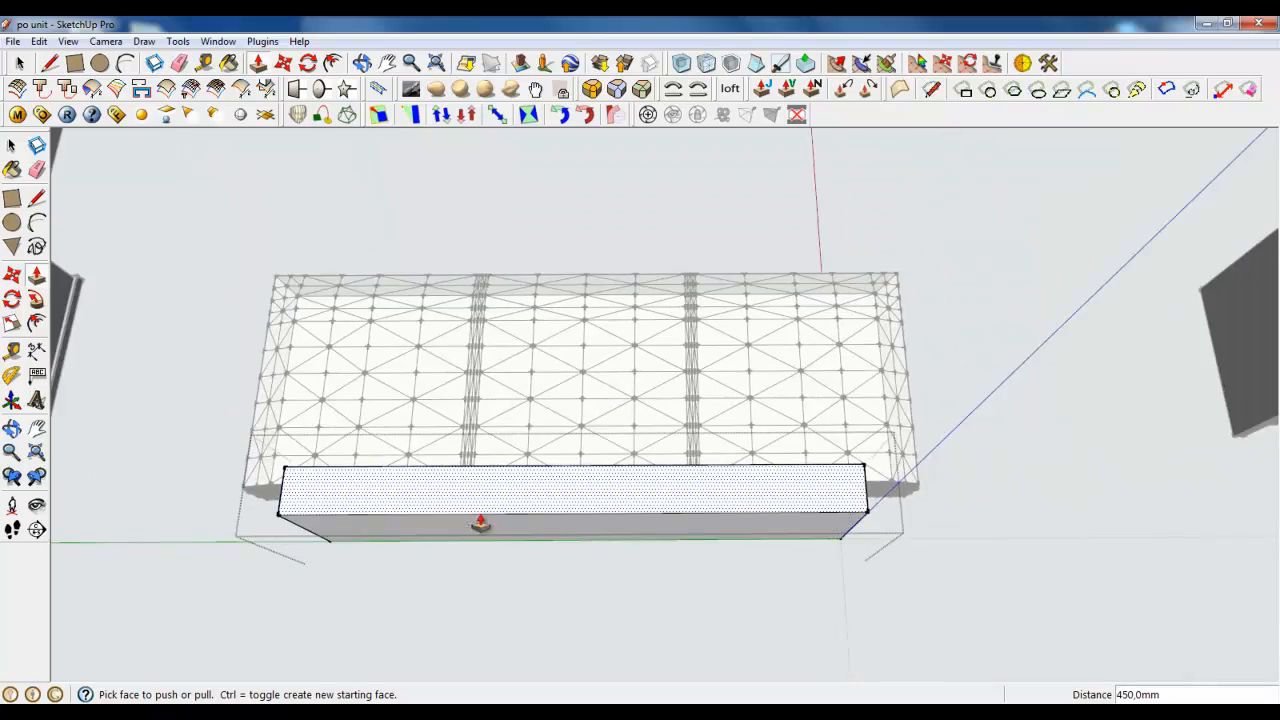
{"action": "key", "text": "r"}
{"action": "middle_click_drag", "start_coordinate": [380, 400], "coordinate": [614, 449]}
{"action": "scroll", "coordinate": [600, 380], "scroll_direction": "down", "scroll_amount": 5}
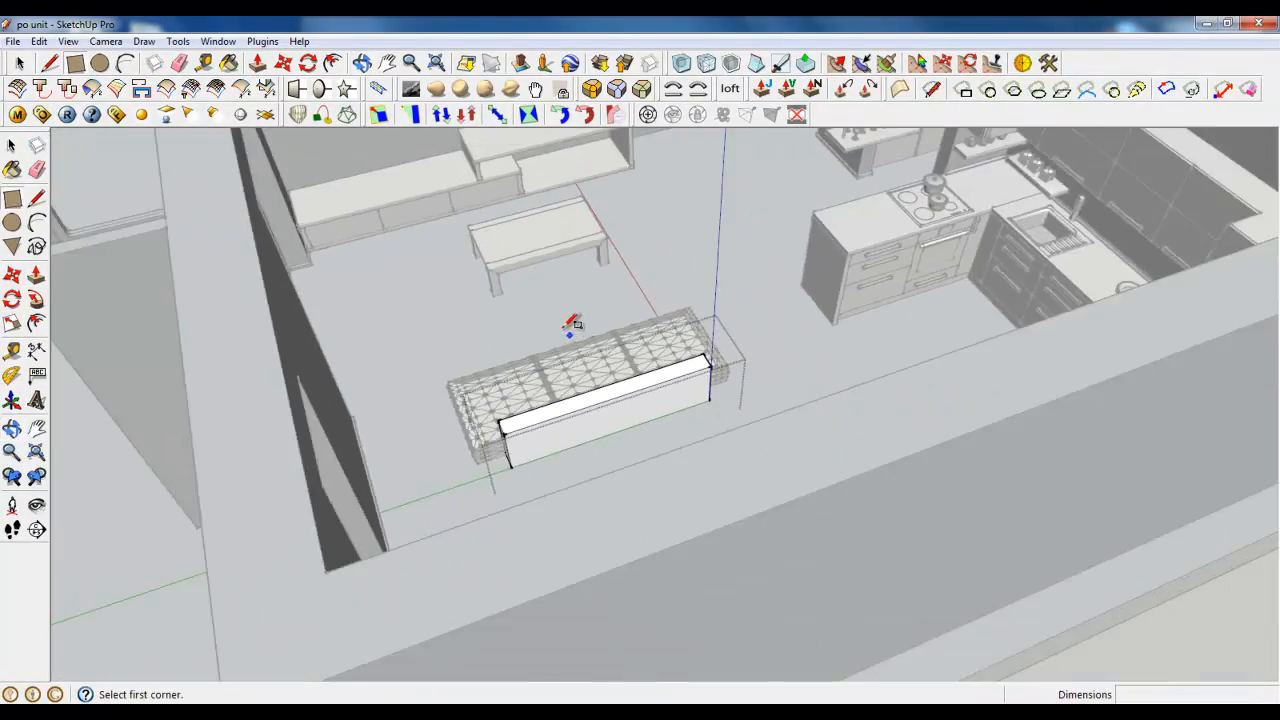
{"action": "scroll", "coordinate": [571, 323], "scroll_direction": "down", "scroll_amount": 2}
{"action": "scroll", "coordinate": [562, 395], "scroll_direction": "up", "scroll_amount": 6}
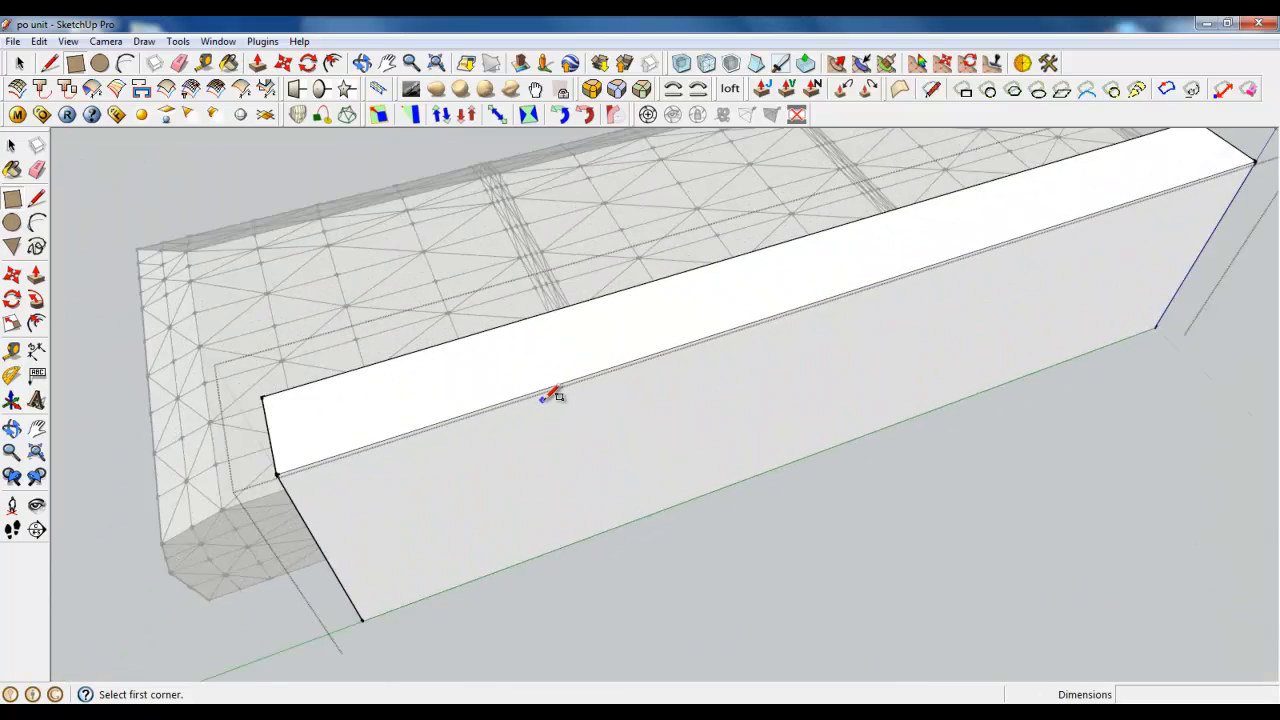
{"action": "middle_click_drag", "start_coordinate": [550, 396], "coordinate": [630, 232]}
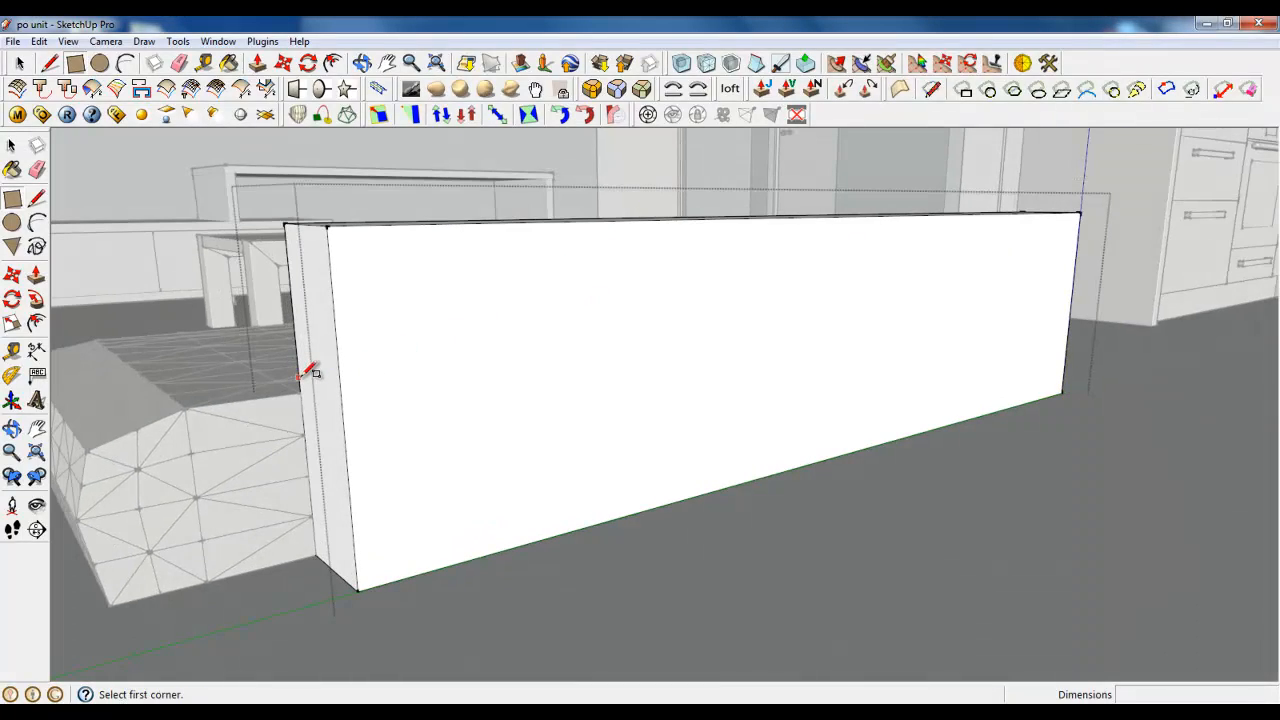
{"action": "left_click", "coordinate": [20, 64]}
{"action": "right_click", "coordinate": [130, 235]}
{"action": "left_click", "coordinate": [145, 247]}
{"action": "left_click", "coordinate": [20, 65]}
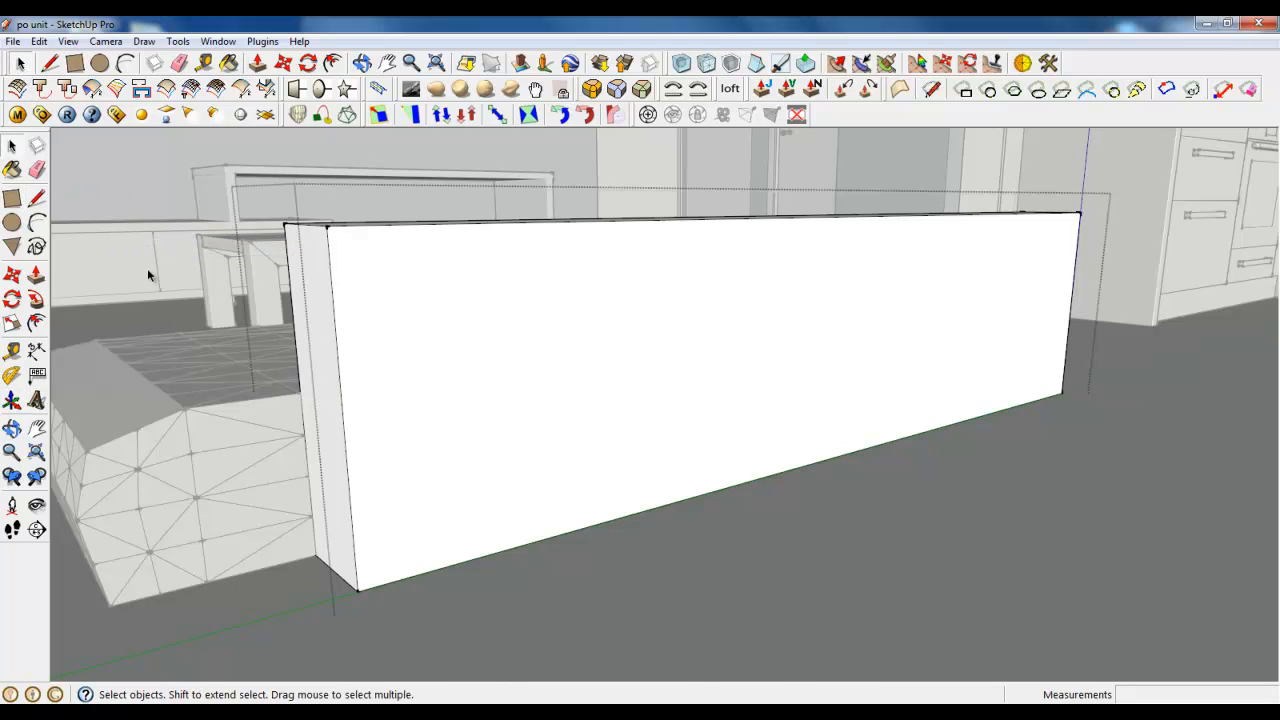
{"action": "right_click", "coordinate": [148, 270]}
{"action": "left_click", "coordinate": [180, 278]}
{"action": "right_click", "coordinate": [205, 306]}
{"action": "left_click", "coordinate": [232, 351]}
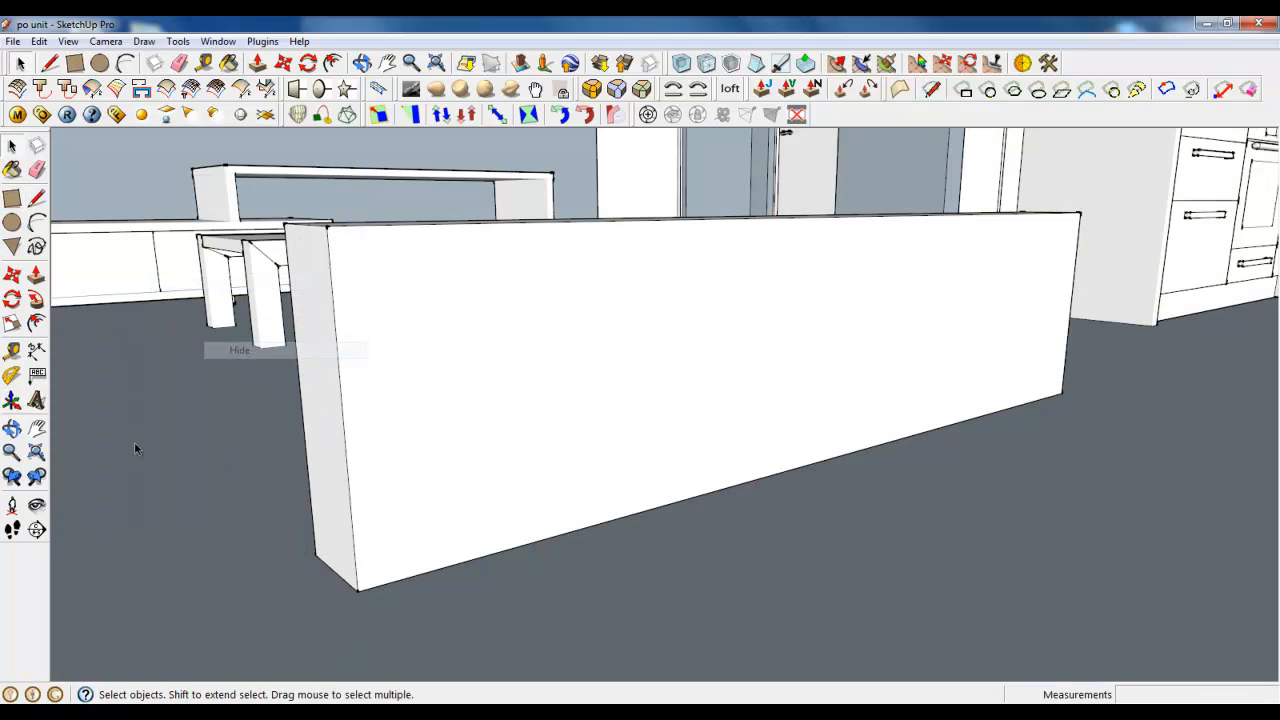
- Open the backrest group and divide the box into four equal horizontal layers with rectangles through the edge midpoints
{"action": "double_click", "coordinate": [390, 396]}
{"action": "key", "text": "r"}
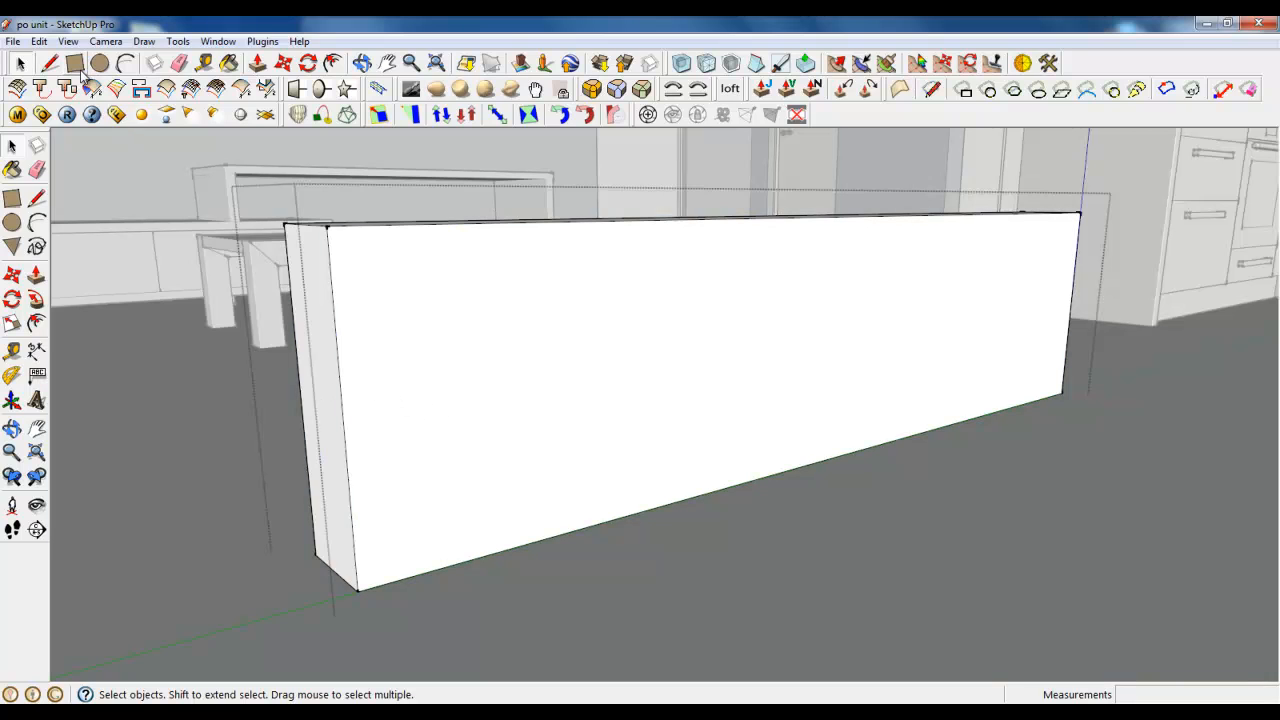
{"action": "left_click", "coordinate": [301, 395]}
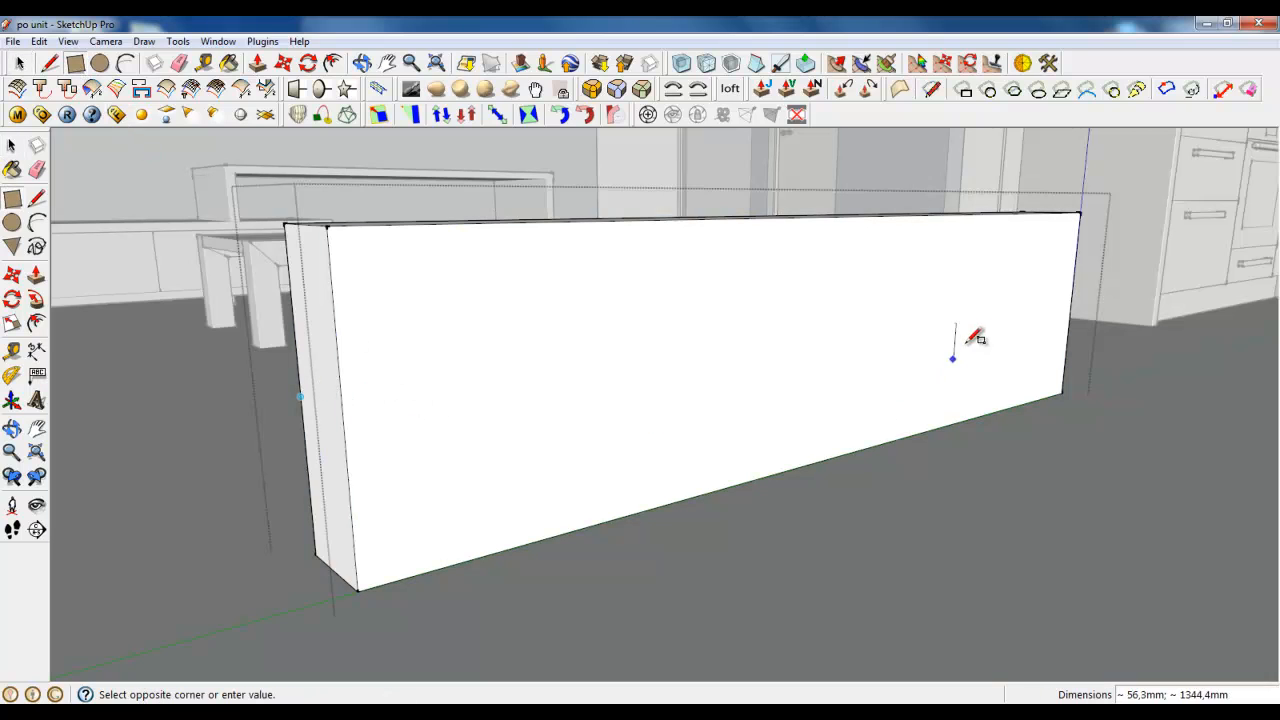
{"action": "left_click", "coordinate": [1071, 306]}
{"action": "left_click", "coordinate": [294, 312]}
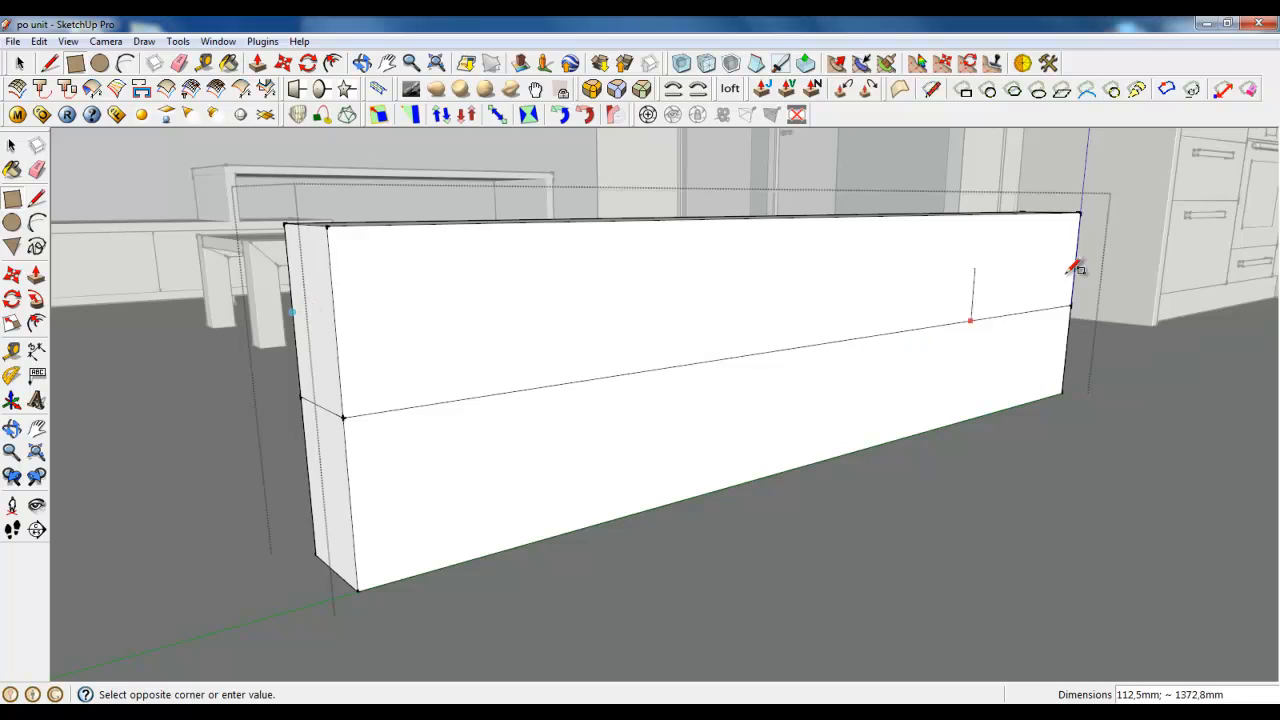
{"action": "left_click", "coordinate": [1075, 260]}
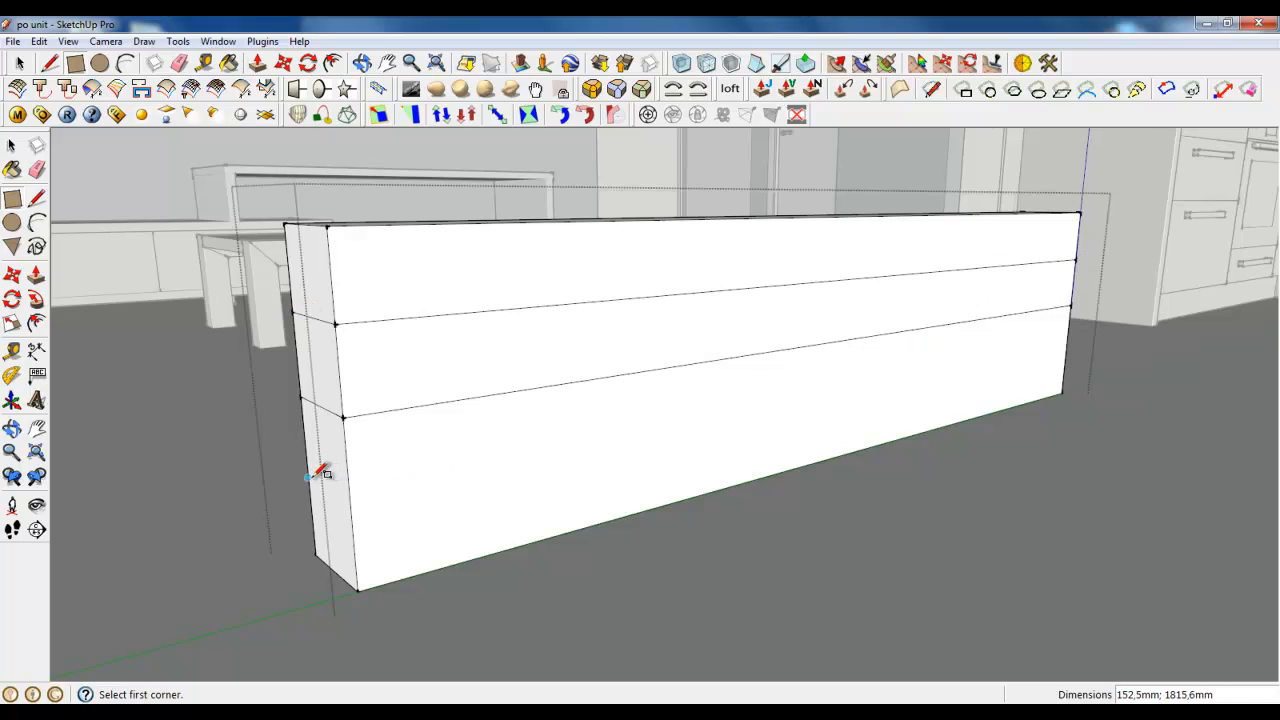
{"action": "left_click", "coordinate": [1065, 350]}
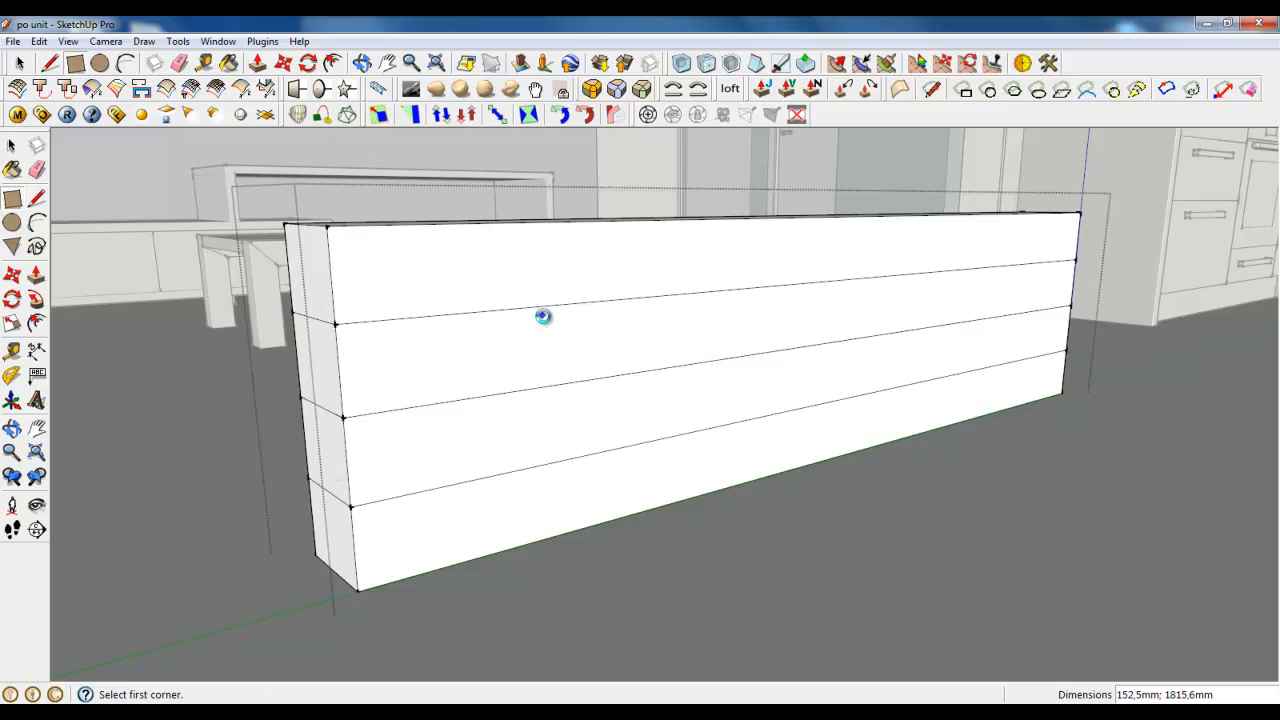
{"action": "middle_click_drag", "start_coordinate": [493, 371], "coordinate": [510, 385]}
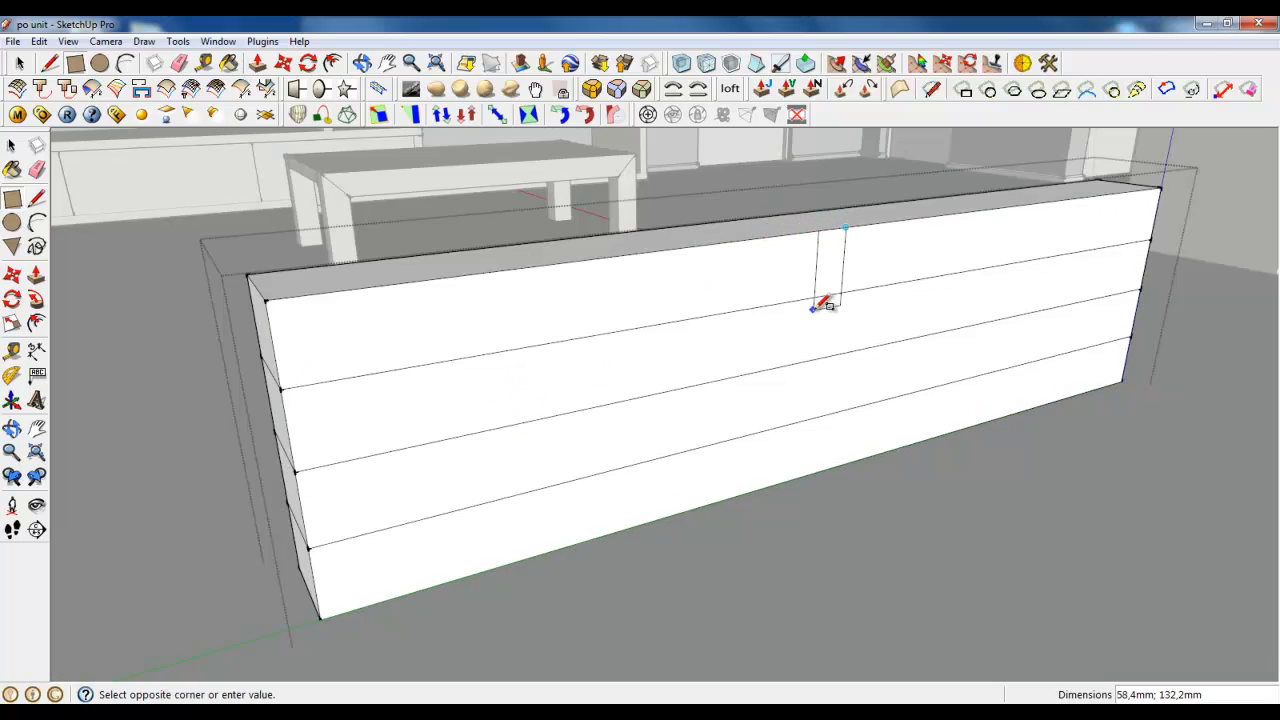
- Divide the backrest lengthwise into four equal sections with 152.5 × 450 mm vertical rectangles snapped to the long edge midpoints
{"action": "left_click", "coordinate": [50, 64]}
{"action": "left_click", "coordinate": [76, 64]}
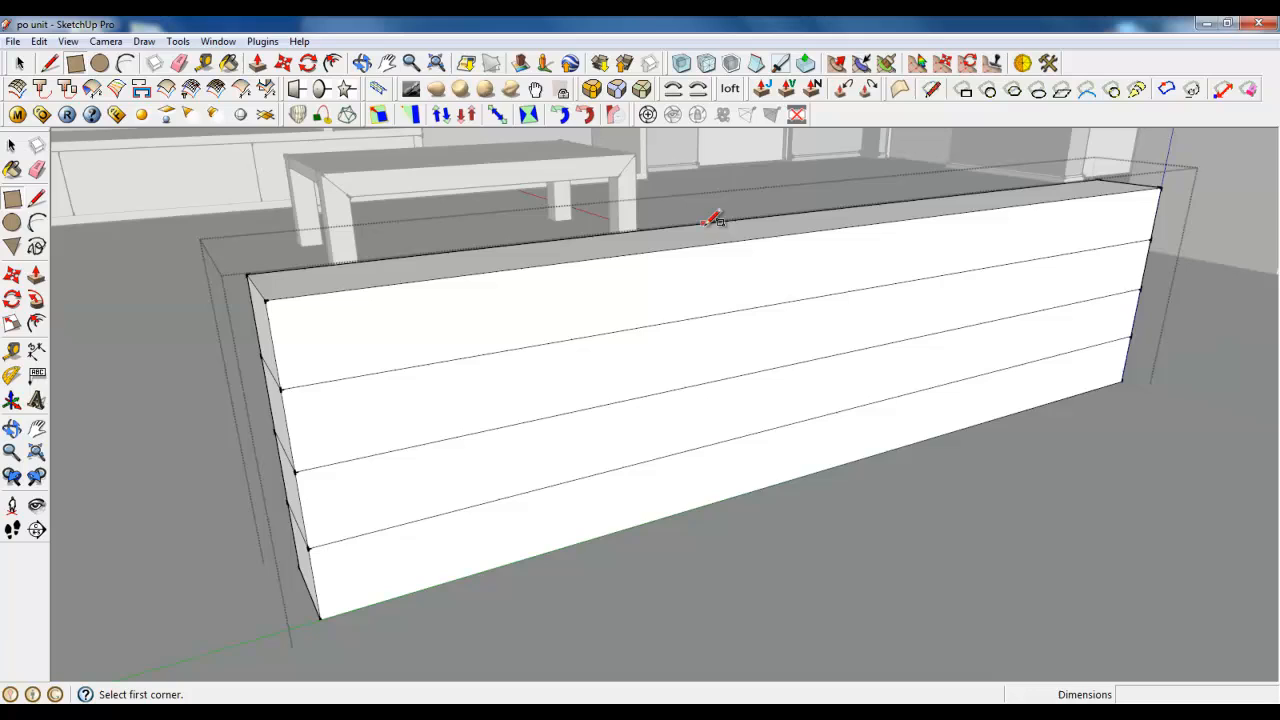
{"action": "left_click", "coordinate": [789, 213]}
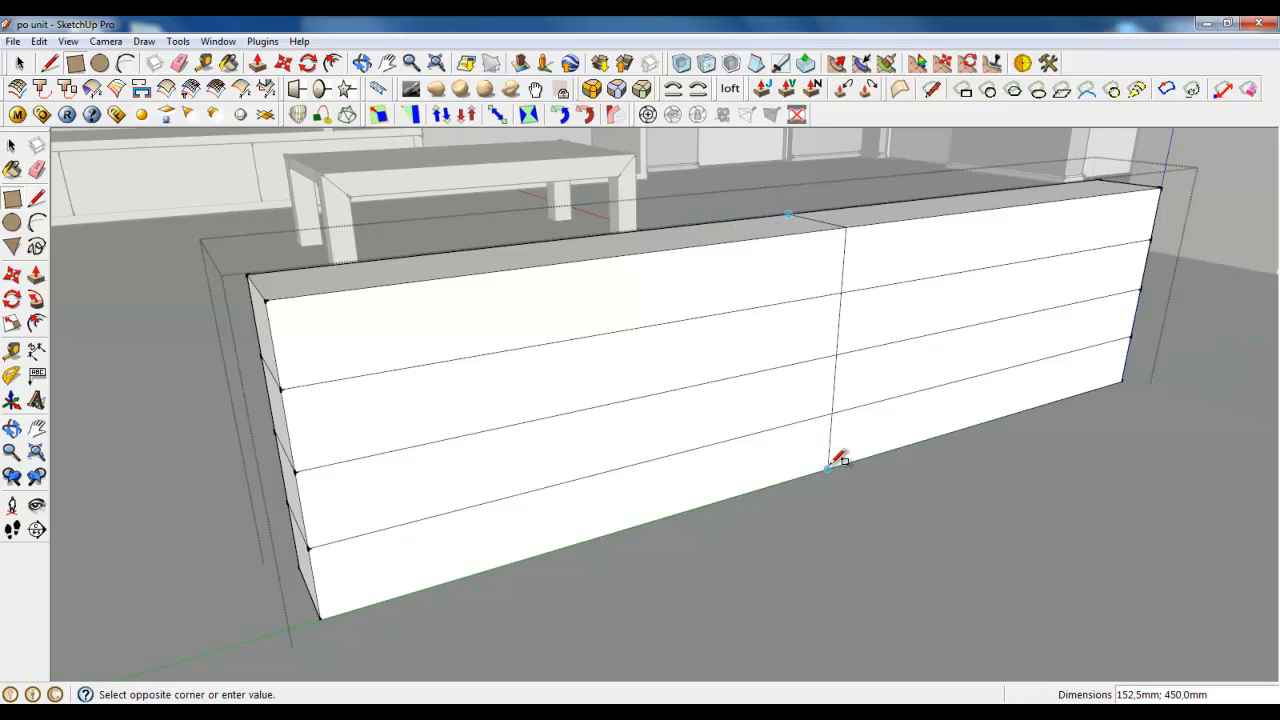
{"action": "left_click", "coordinate": [561, 238]}
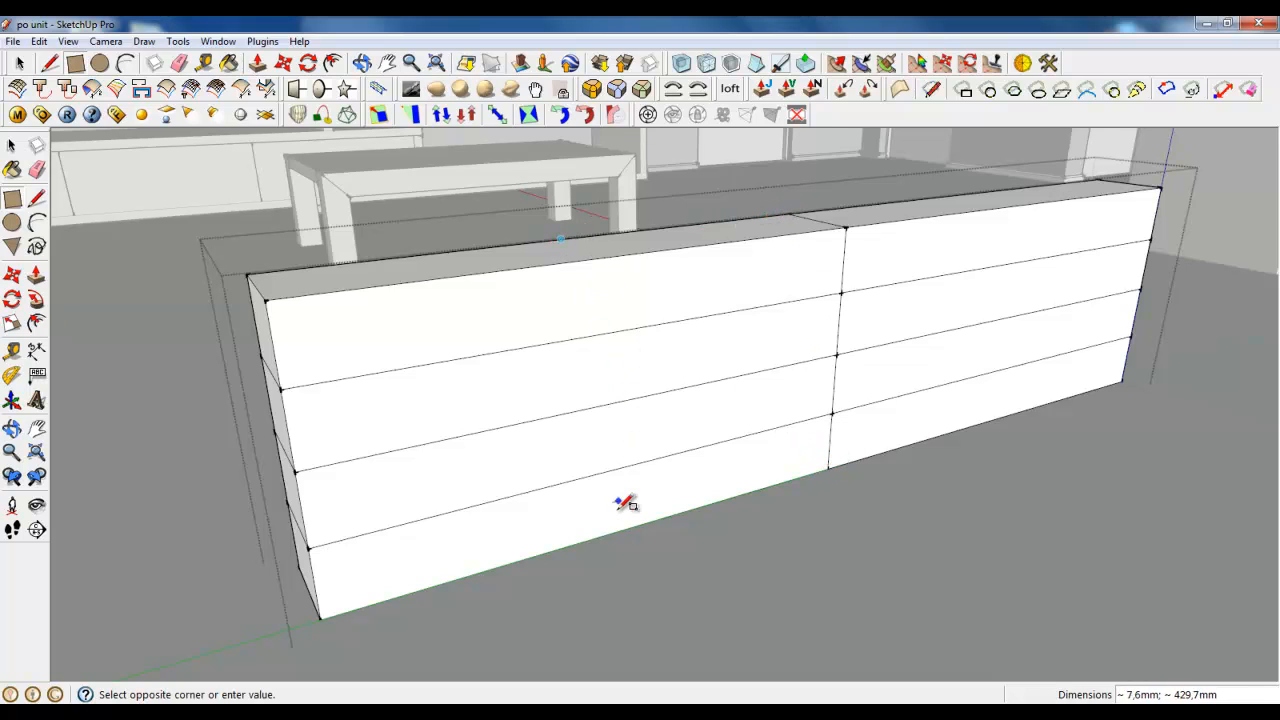
{"action": "left_click", "coordinate": [612, 530]}
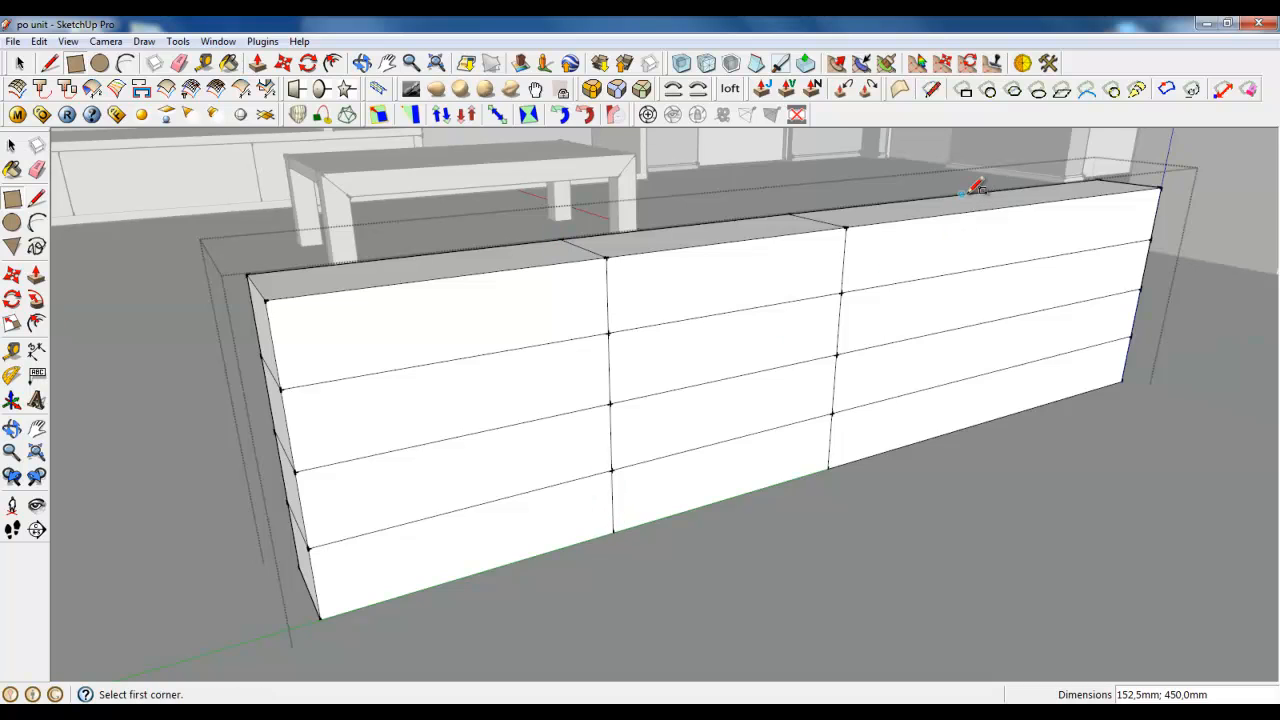
{"action": "left_click", "coordinate": [994, 418]}
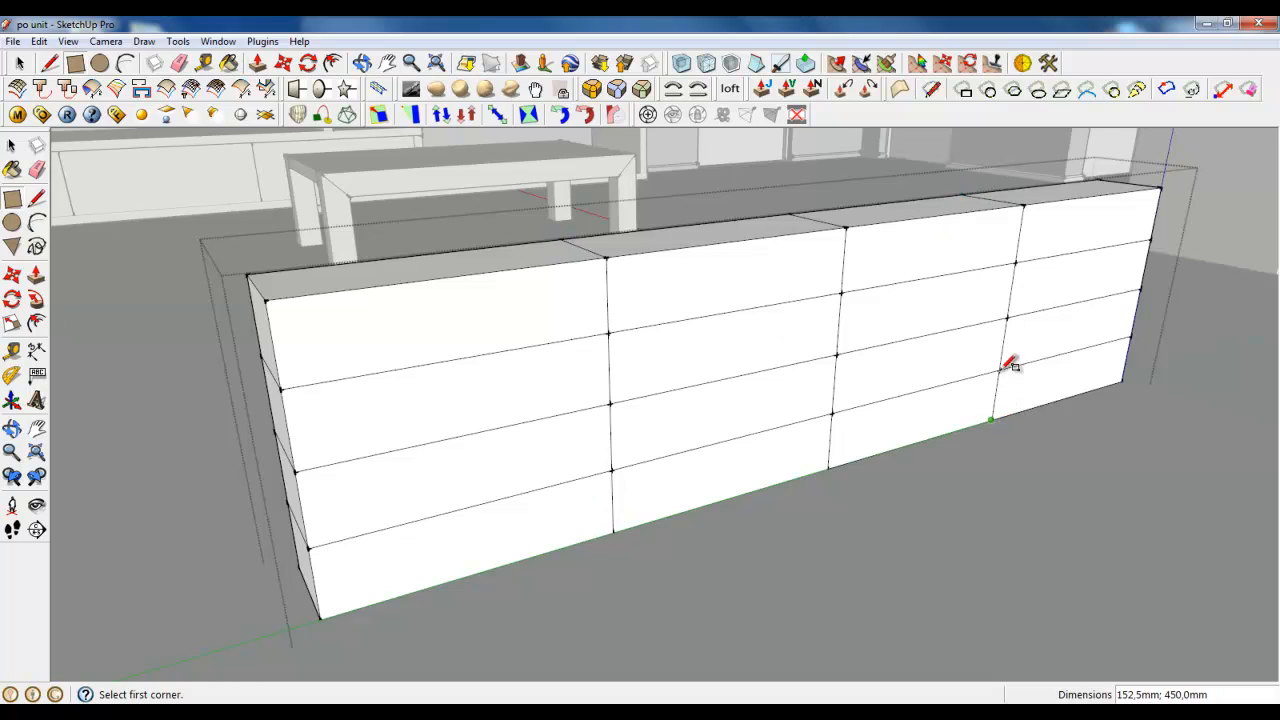
- Halve each of the four backrest sections with 152.5 × 450 mm vertical rectangles, giving eight equal columns
{"action": "left_click", "coordinate": [1033, 186]}
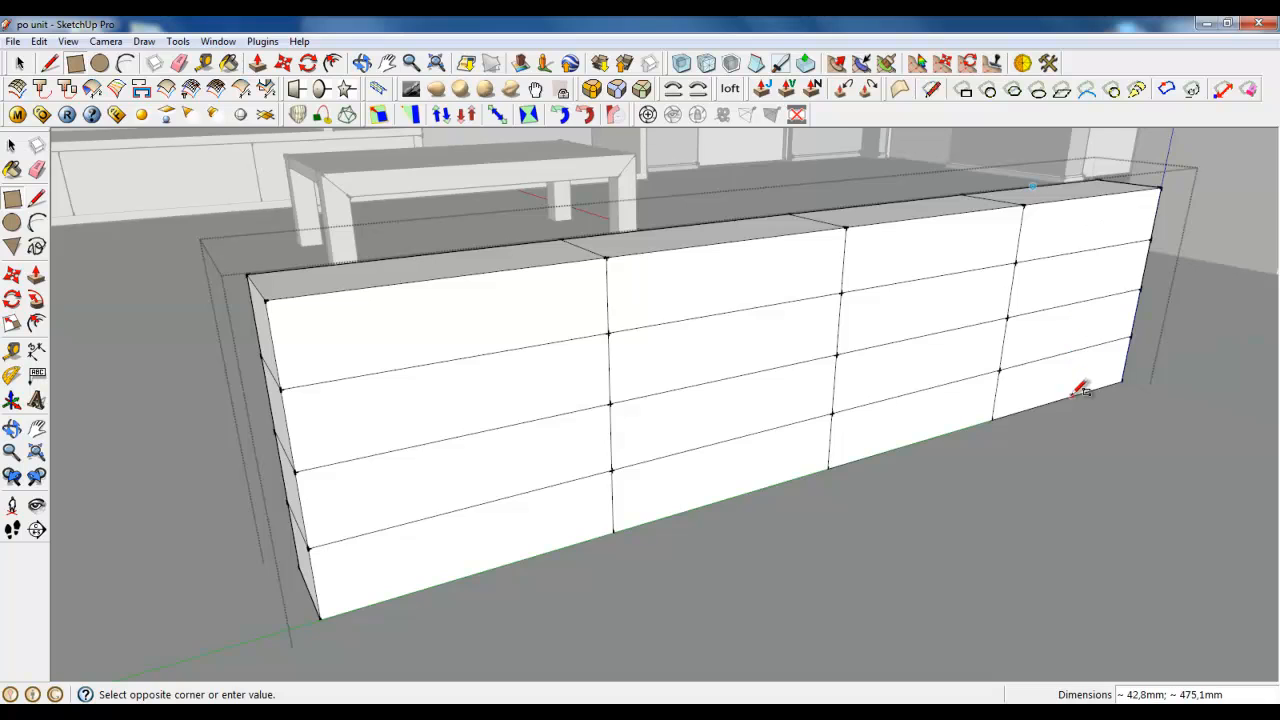
{"action": "type", "text": "152,5;450"}
{"action": "key", "text": "Return"}
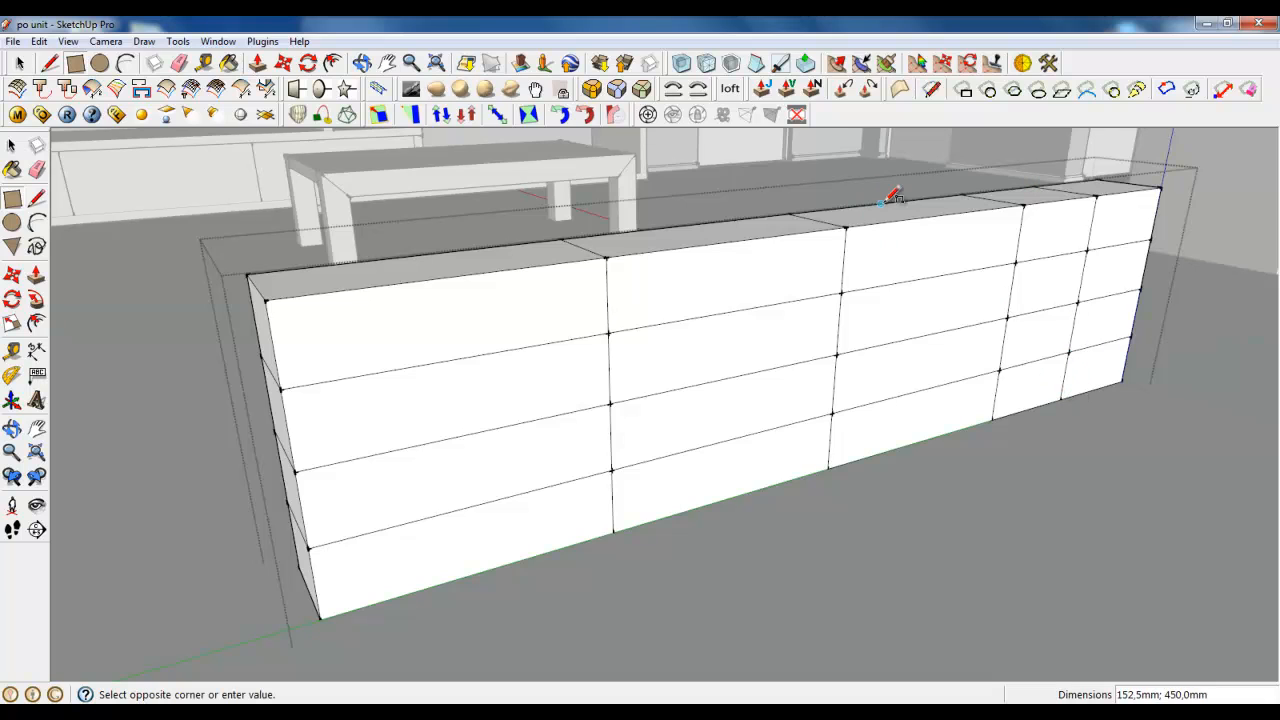
{"action": "left_click", "coordinate": [918, 441]}
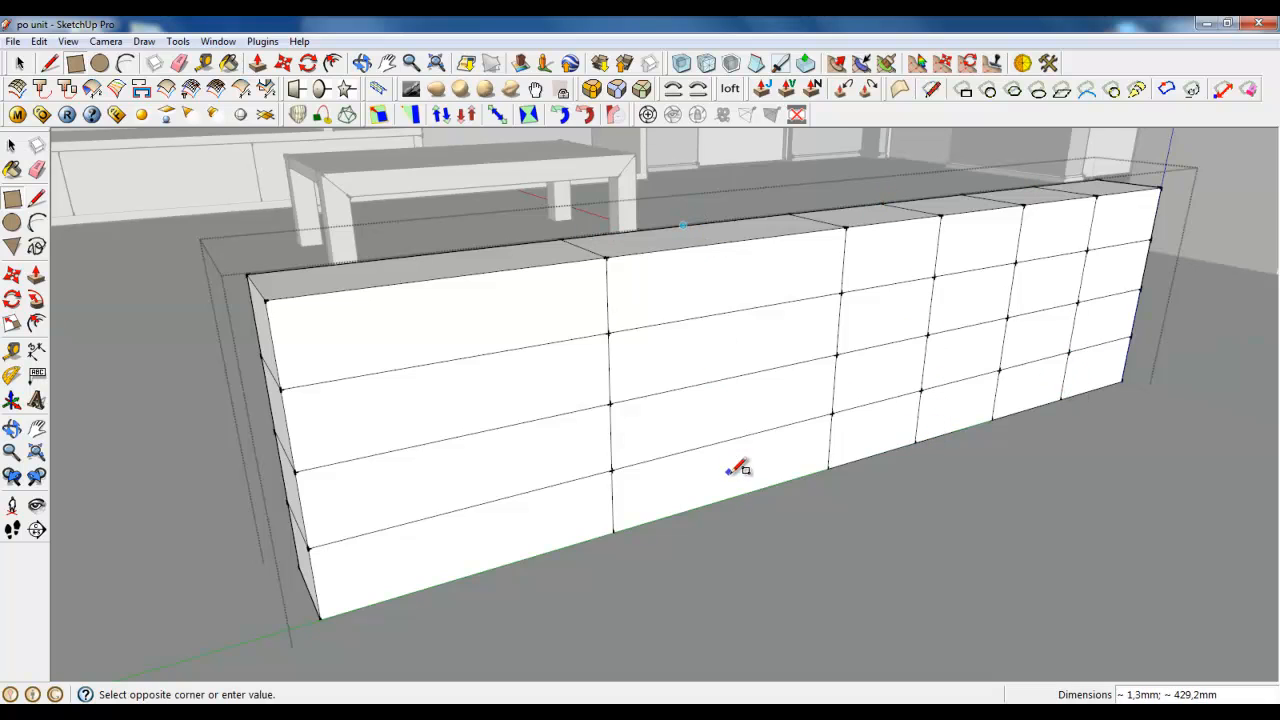
{"action": "left_click", "coordinate": [419, 255]}
{"action": "left_click", "coordinate": [479, 572]}
{"action": "key", "text": "space"}
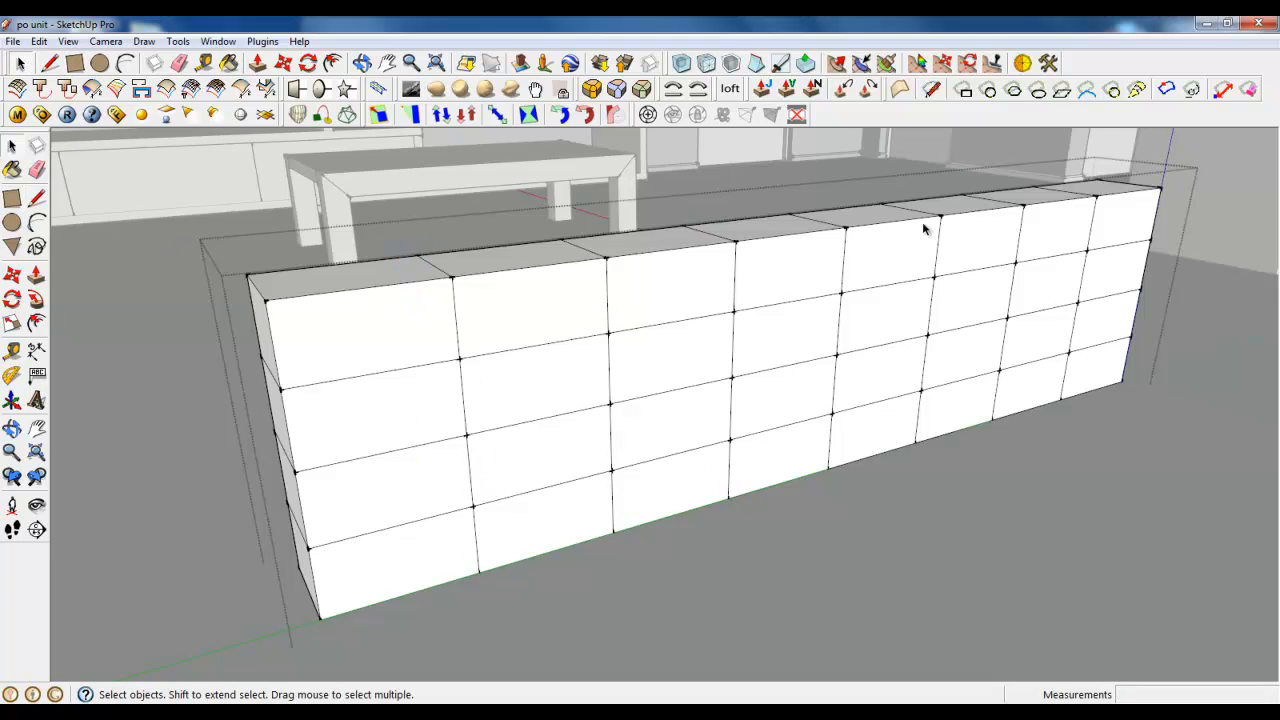
- Delete the three horizontal partition faces inside the backrest box, keeping its outer faces and division lines
{"action": "scroll", "coordinate": [924, 229], "scroll_direction": "up", "scroll_amount": 6}
{"action": "middle_click_drag", "start_coordinate": [780, 283], "coordinate": [1055, 268]}
{"action": "left_click", "coordinate": [486, 390]}
{"action": "scroll", "coordinate": [477, 410], "scroll_direction": "down", "scroll_amount": 10}
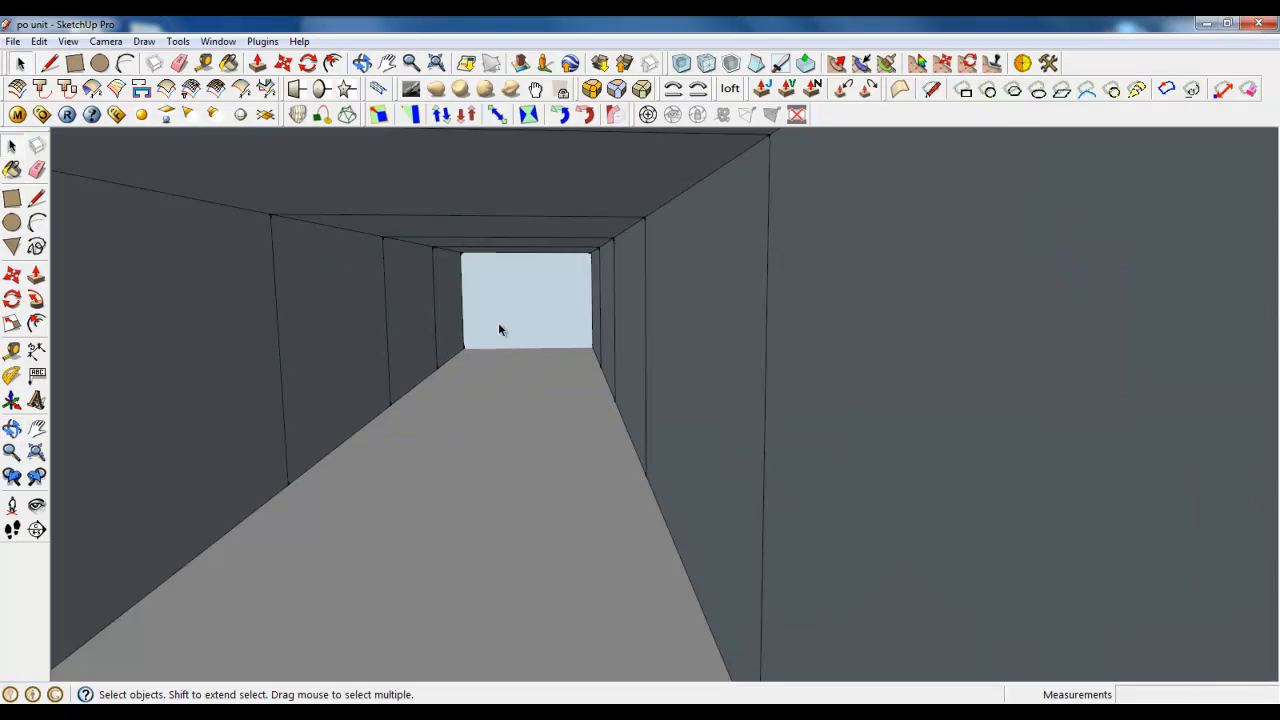
{"action": "left_click", "coordinate": [502, 330]}
{"action": "left_click", "coordinate": [510, 376]}
{"action": "key", "text": "Delete"}
{"action": "left_click", "coordinate": [515, 466]}
{"action": "key", "text": "Delete"}
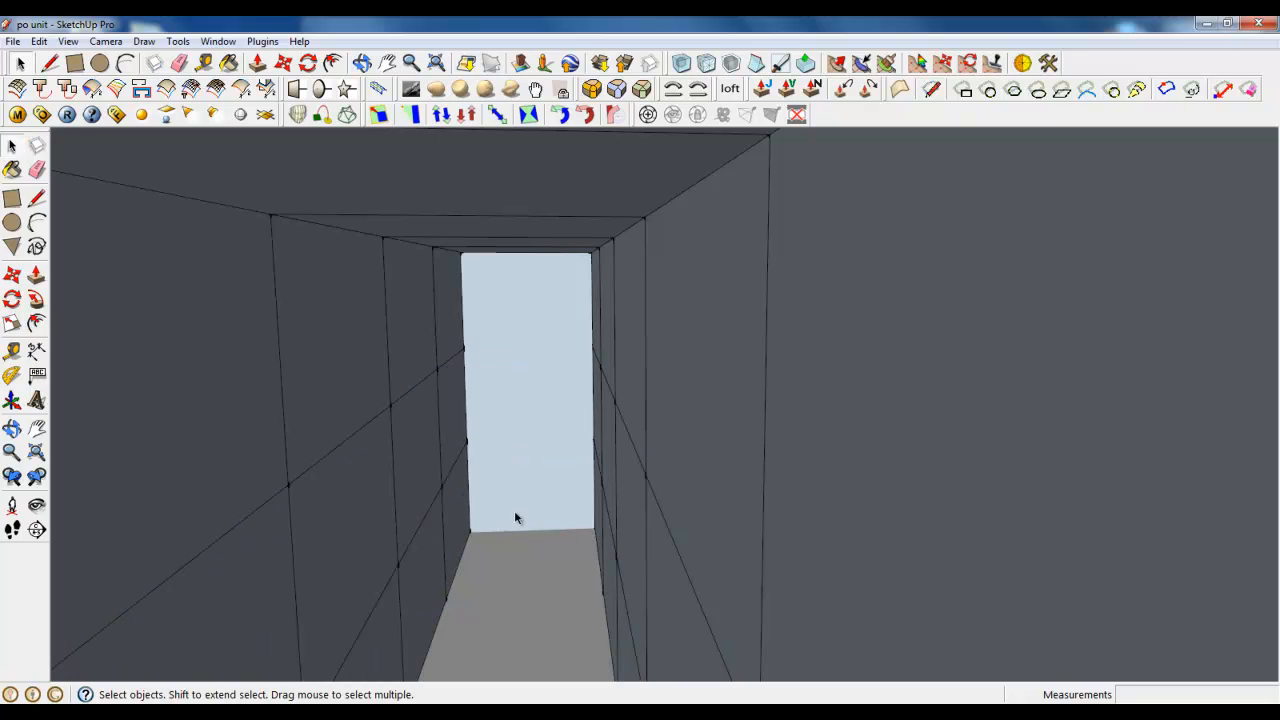
{"action": "key", "text": "Delete"}
{"action": "left_click", "coordinate": [513, 634]}
{"action": "scroll", "coordinate": [468, 360], "scroll_direction": "up", "scroll_amount": 6}
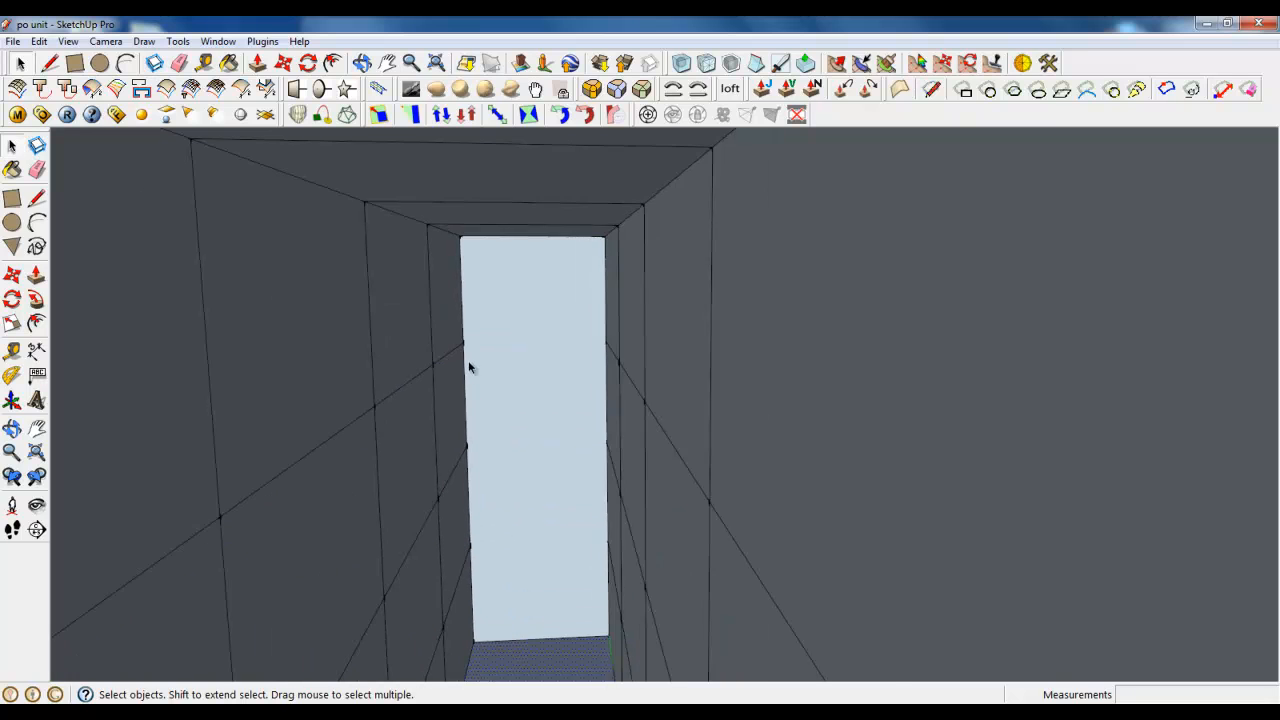
{"action": "scroll", "coordinate": [554, 430], "scroll_direction": "down", "scroll_amount": 3}
{"action": "left_click", "coordinate": [541, 361]}
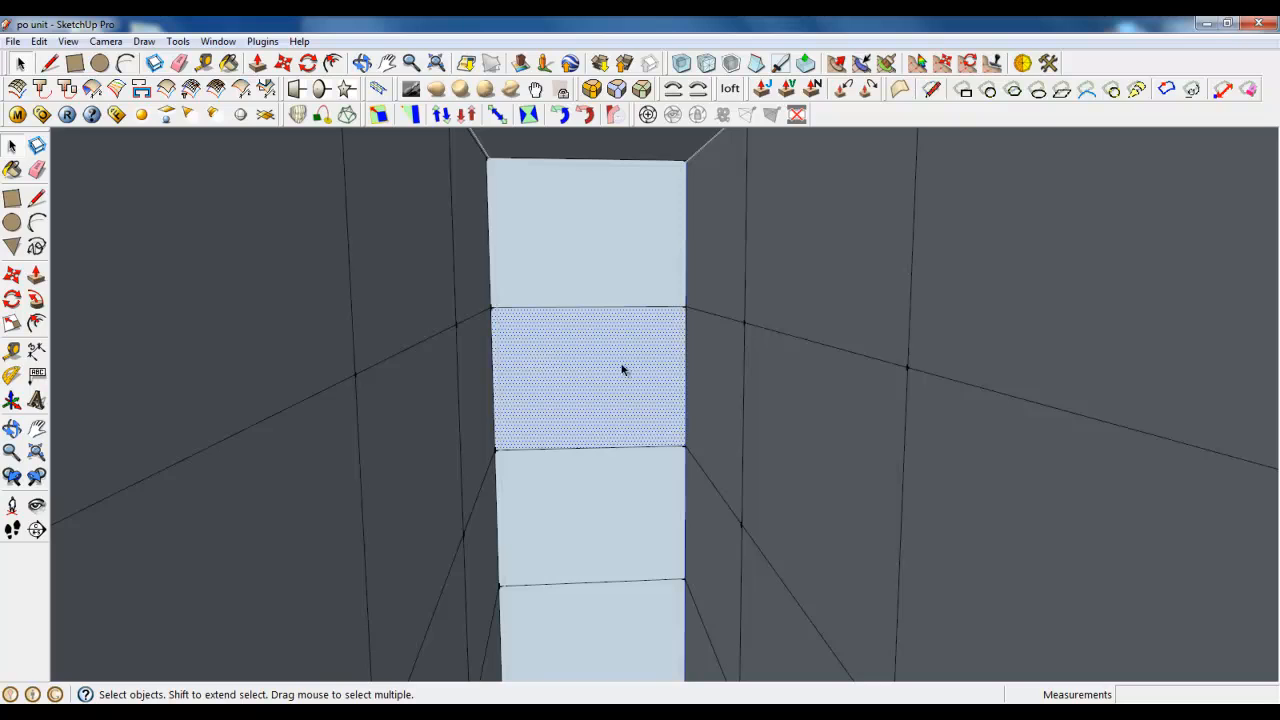
- Delete the remaining vertical cross partition faces inside the backrest box so that only the outer shell is left
{"action": "middle_click_drag", "start_coordinate": [619, 369], "coordinate": [417, 408]}
{"action": "scroll", "coordinate": [647, 291], "scroll_direction": "down", "scroll_amount": 3}
{"action": "middle_click_drag", "start_coordinate": [575, 466], "coordinate": [390, 512]}
{"action": "scroll", "coordinate": [737, 453], "scroll_direction": "down", "scroll_amount": 3}
{"action": "scroll", "coordinate": [390, 430], "scroll_direction": "up", "scroll_amount": 2}
{"action": "scroll", "coordinate": [1050, 454], "scroll_direction": "down", "scroll_amount": 2}
{"action": "scroll", "coordinate": [438, 389], "scroll_direction": "up", "scroll_amount": 4}
{"action": "scroll", "coordinate": [438, 389], "scroll_direction": "down", "scroll_amount": 5}
{"action": "middle_click_drag", "start_coordinate": [438, 391], "coordinate": [260, 292]}
{"action": "scroll", "coordinate": [260, 292], "scroll_direction": "up", "scroll_amount": 4}
{"action": "middle_click_drag", "start_coordinate": [636, 428], "coordinate": [470, 402]}
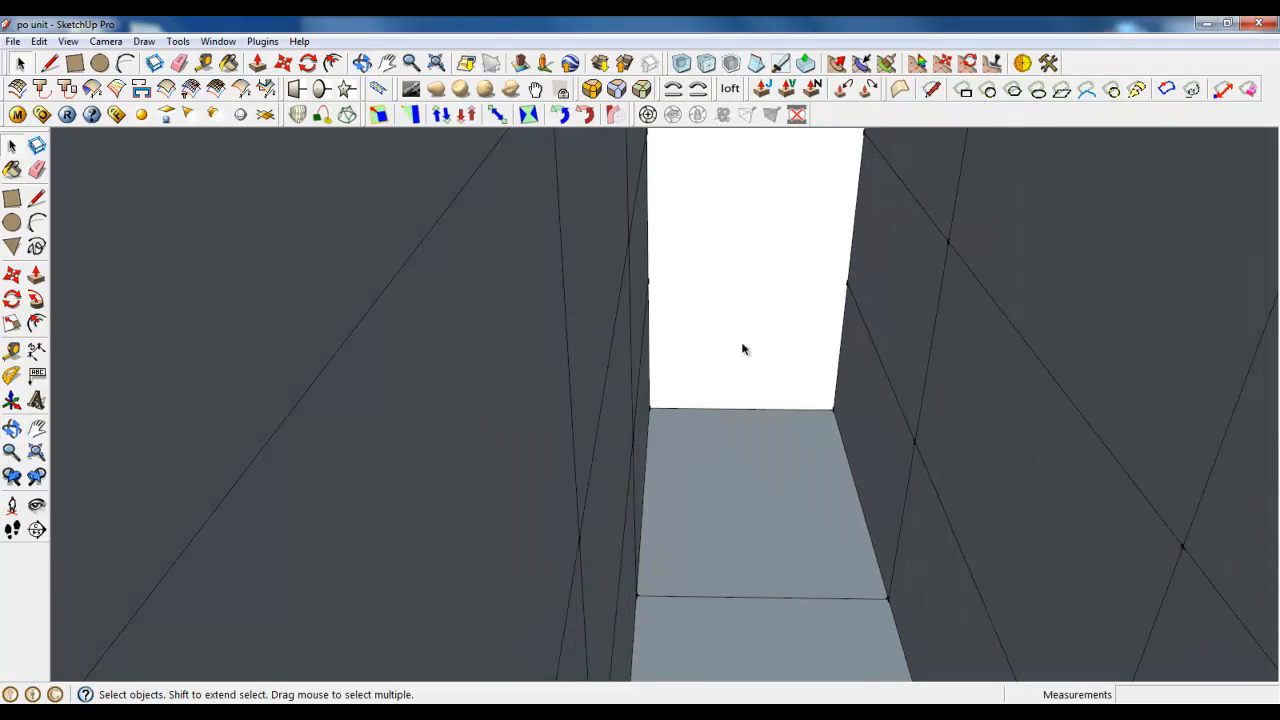
{"action": "left_click", "coordinate": [752, 325]}
{"action": "key", "text": "Delete"}
{"action": "scroll", "coordinate": [762, 236], "scroll_direction": "up", "scroll_amount": 2}
{"action": "left_click", "coordinate": [752, 234]}
{"action": "key", "text": "Delete"}
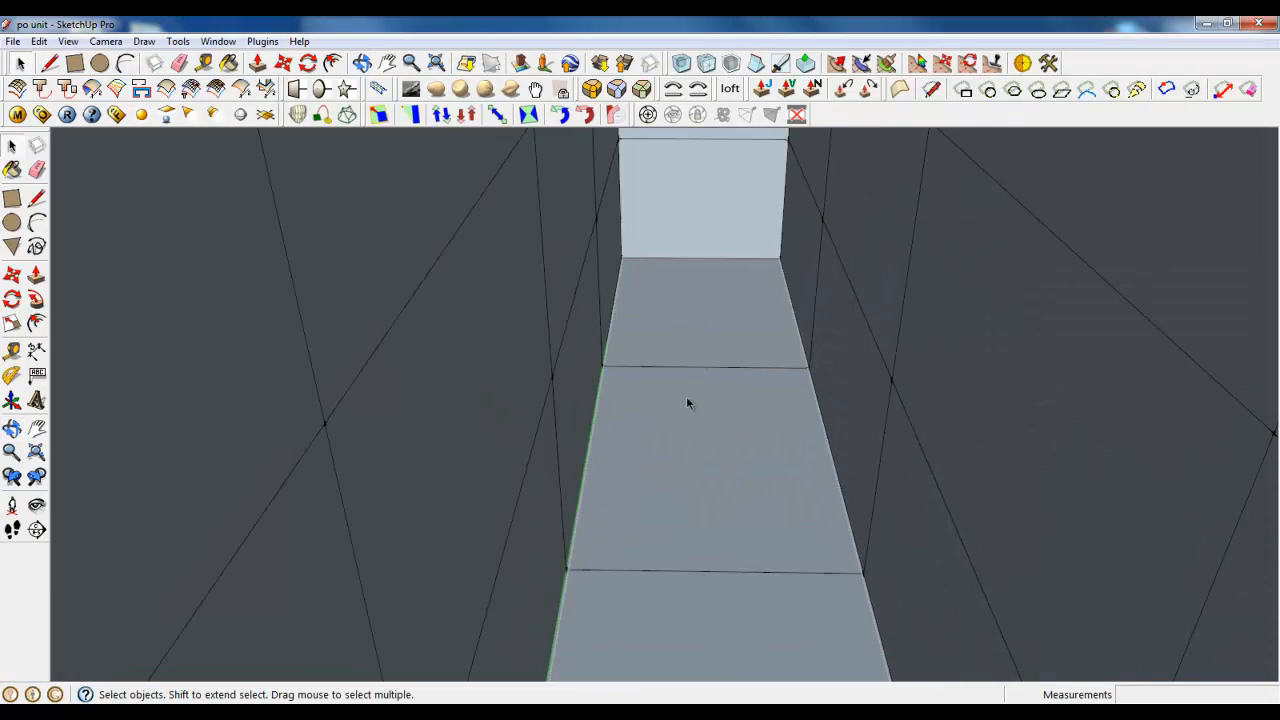
{"action": "scroll", "coordinate": [686, 368], "scroll_direction": "down", "scroll_amount": 2}
{"action": "middle_click_drag", "start_coordinate": [668, 302], "coordinate": [410, 409]}
{"action": "scroll", "coordinate": [403, 411], "scroll_direction": "down", "scroll_amount": 5}
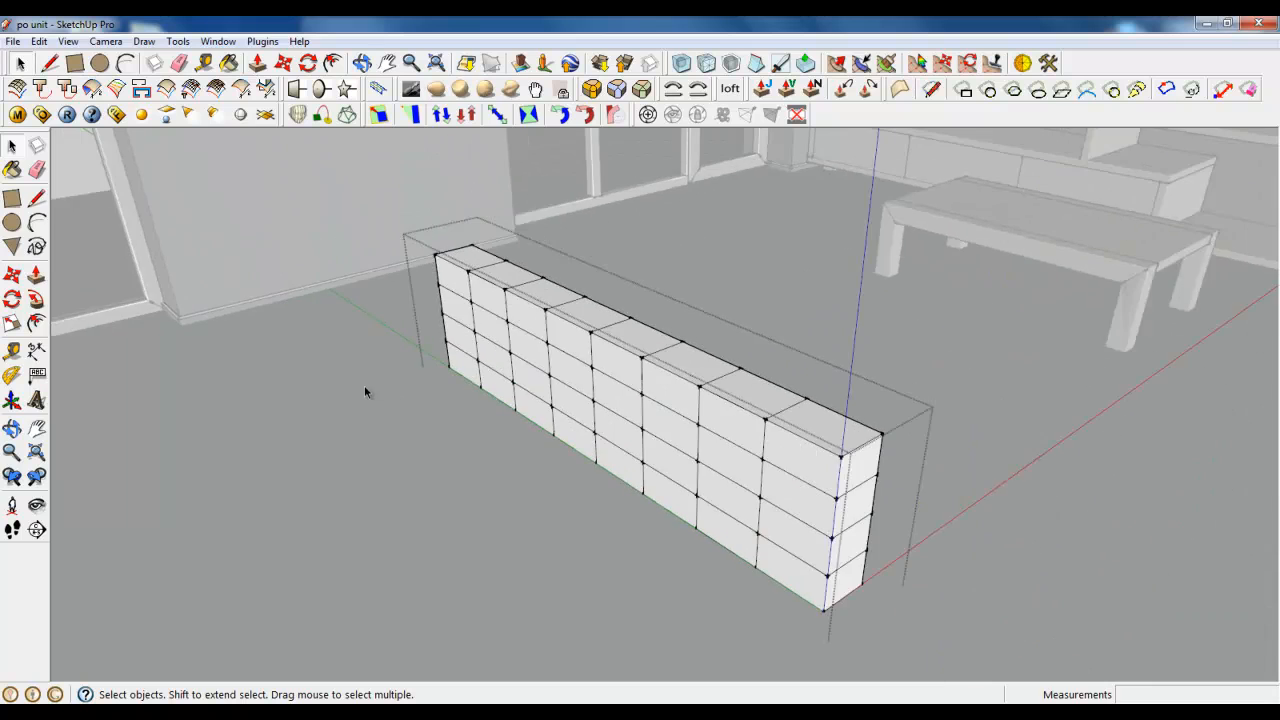
- Select the entire gridded backrest mesh and subdivide it into smaller triangulated faces
{"action": "scroll", "coordinate": [692, 526], "scroll_direction": "up", "scroll_amount": 2}
{"action": "middle_click_drag", "start_coordinate": [694, 526], "coordinate": [727, 375]}
{"action": "triple_click", "coordinate": [727, 375]}
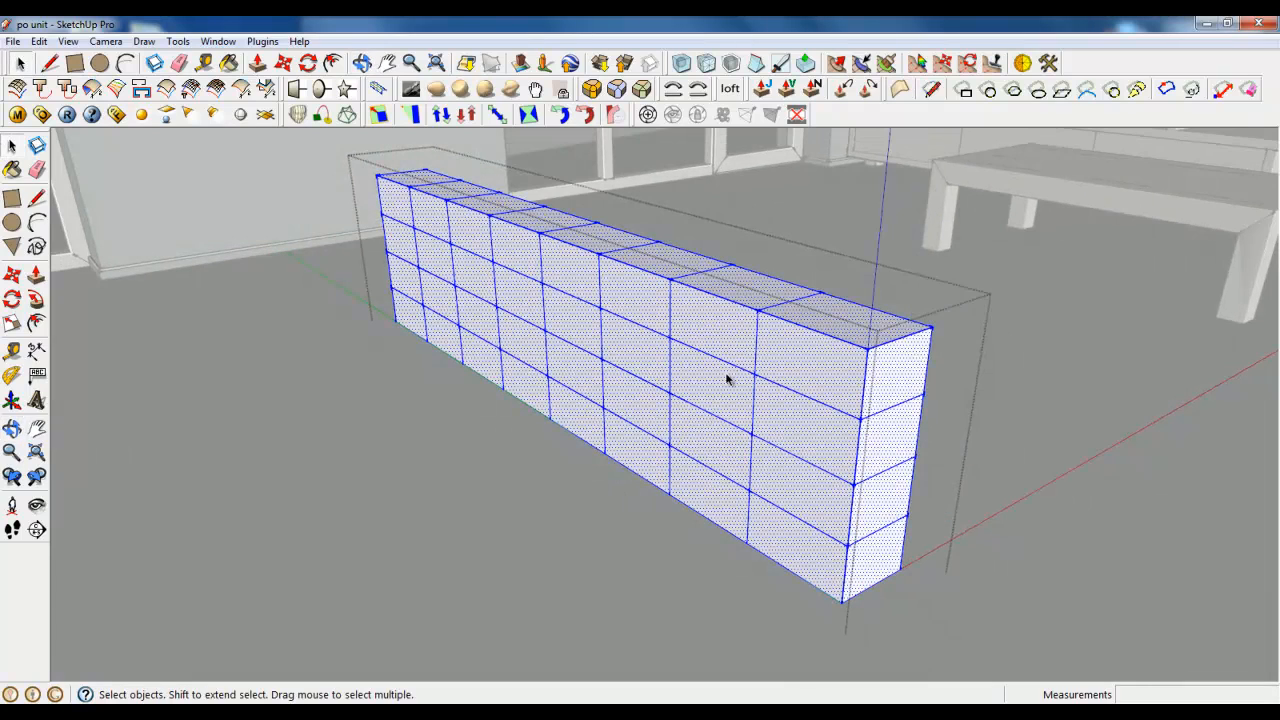
{"action": "scroll", "coordinate": [815, 378], "scroll_direction": "up", "scroll_amount": 1}
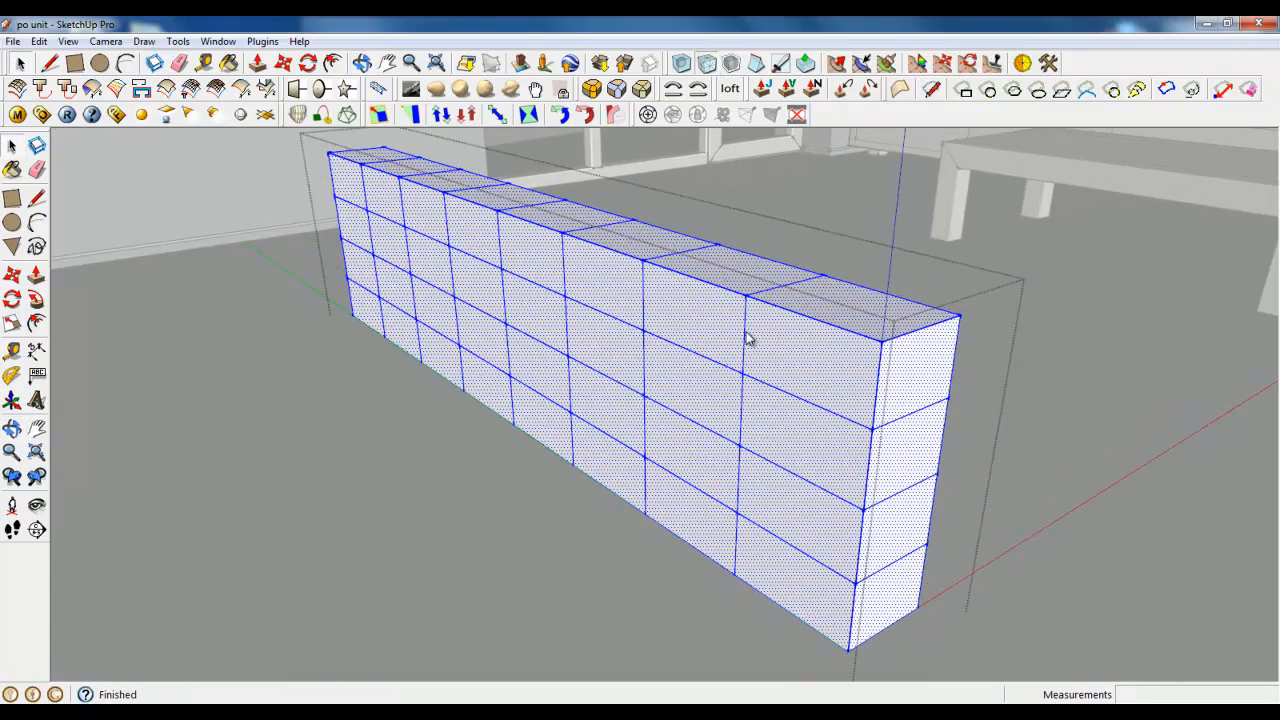
- Set the edge softening of the whole subdivided backrest mesh to 0 degrees between normals and close its group
{"action": "triple_click", "coordinate": [557, 296]}
{"action": "right_click", "coordinate": [557, 292]}
{"action": "left_click", "coordinate": [622, 505]}
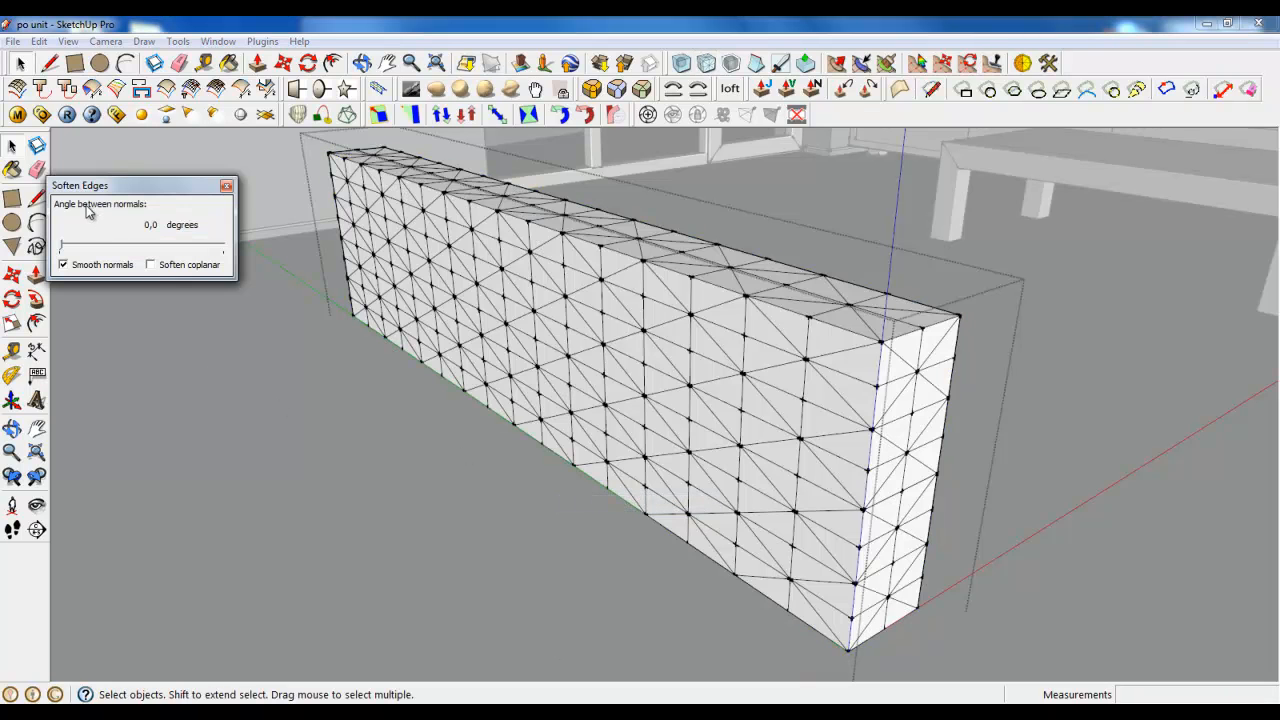
{"action": "left_click", "coordinate": [226, 187]}
{"action": "right_click", "coordinate": [349, 438]}
{"action": "left_click", "coordinate": [400, 446]}
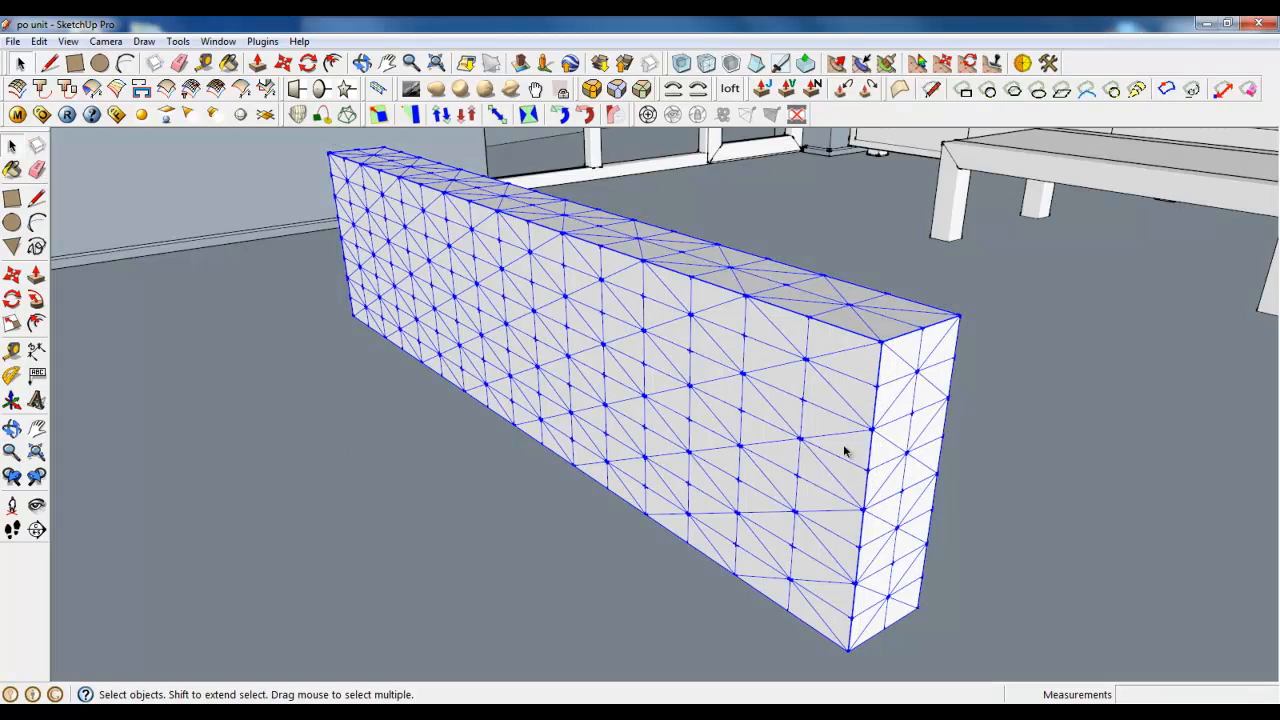
- Open the backrest group and bend its whole mesh backward by 8.5 degrees with Radial Bending from the lower centre of the end face
{"action": "middle_click_drag", "start_coordinate": [848, 449], "coordinate": [670, 453]}
{"action": "scroll", "coordinate": [601, 488], "scroll_direction": "down", "scroll_amount": 2}
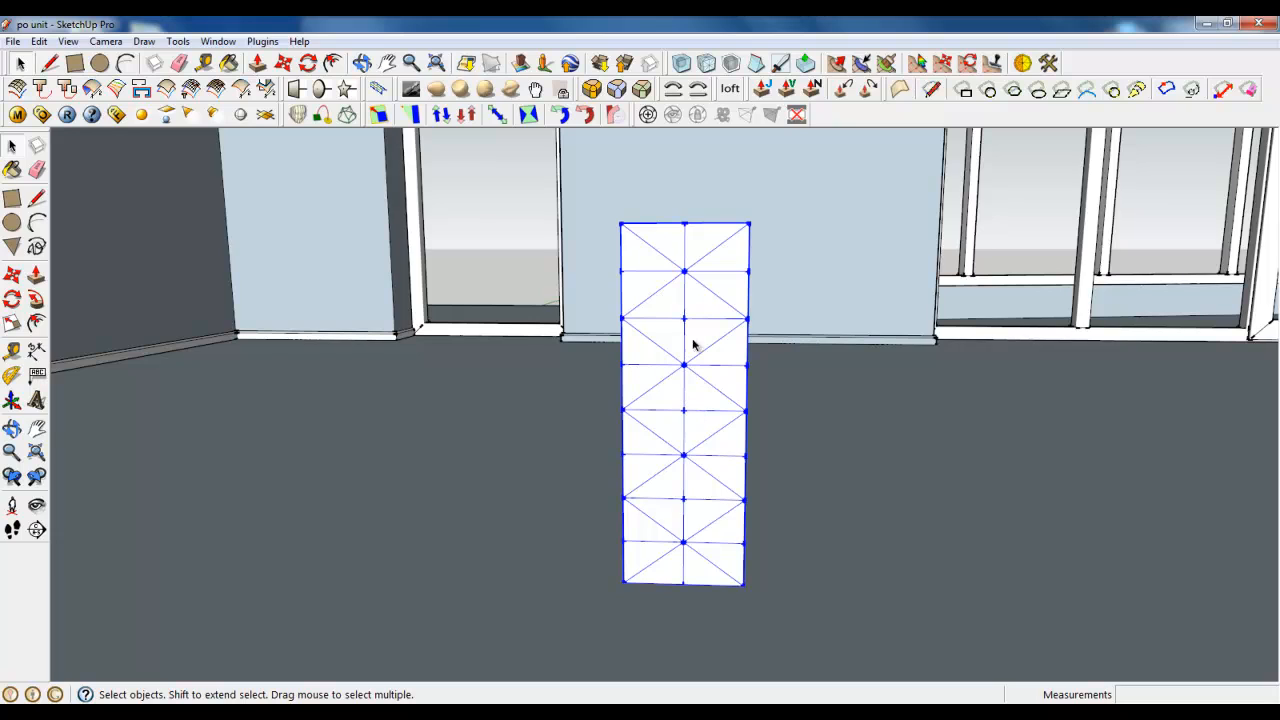
{"action": "double_click", "coordinate": [704, 412]}
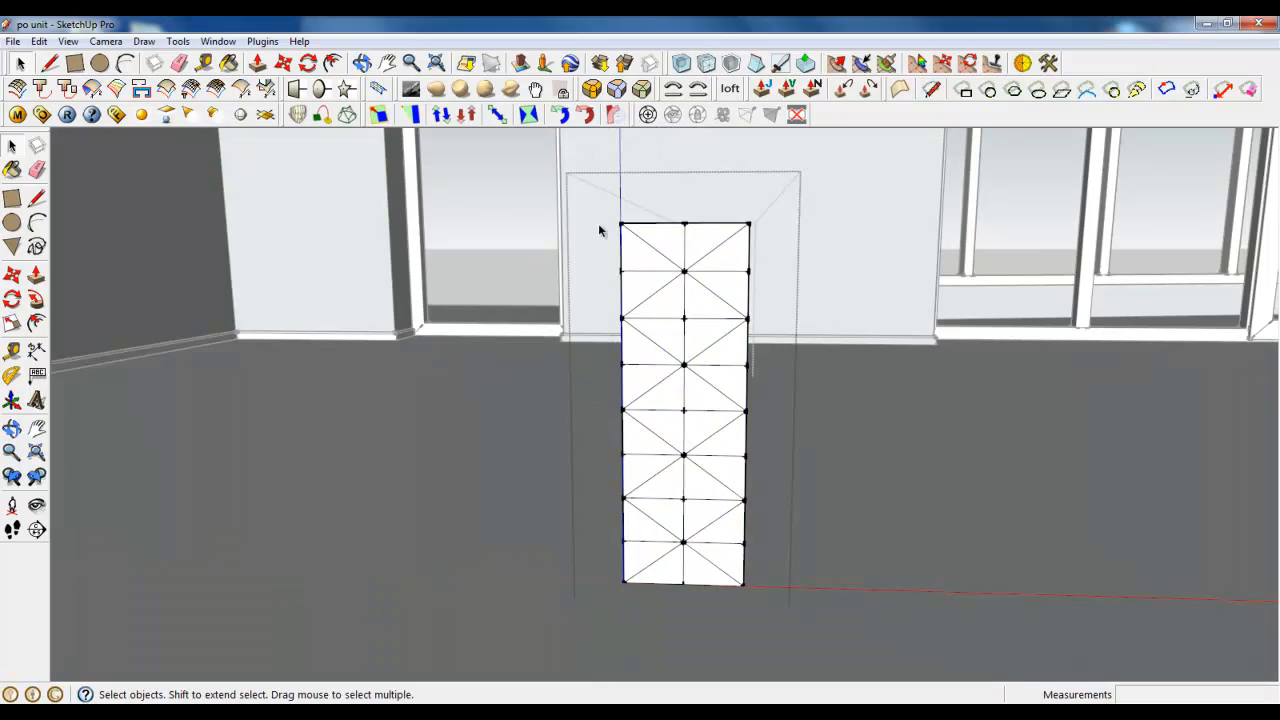
{"action": "left_click_drag", "start_coordinate": [586, 186], "coordinate": [840, 627]}
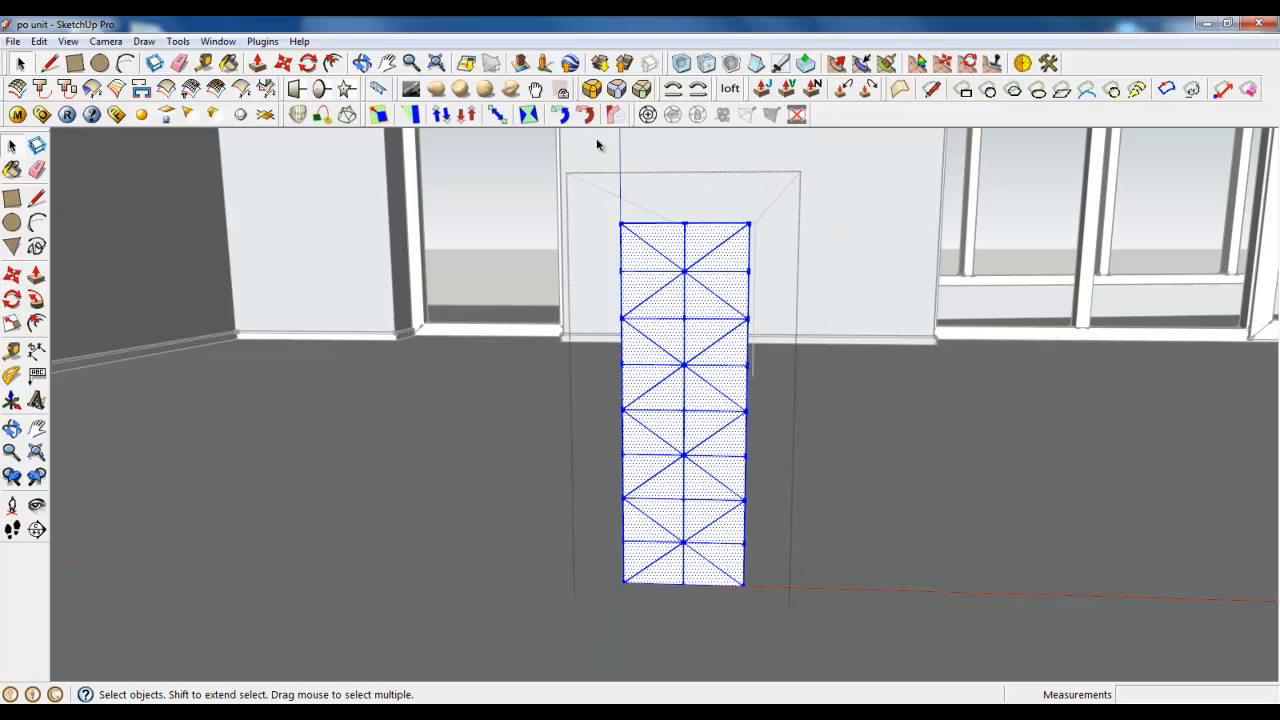
{"action": "left_click", "coordinate": [614, 114]}
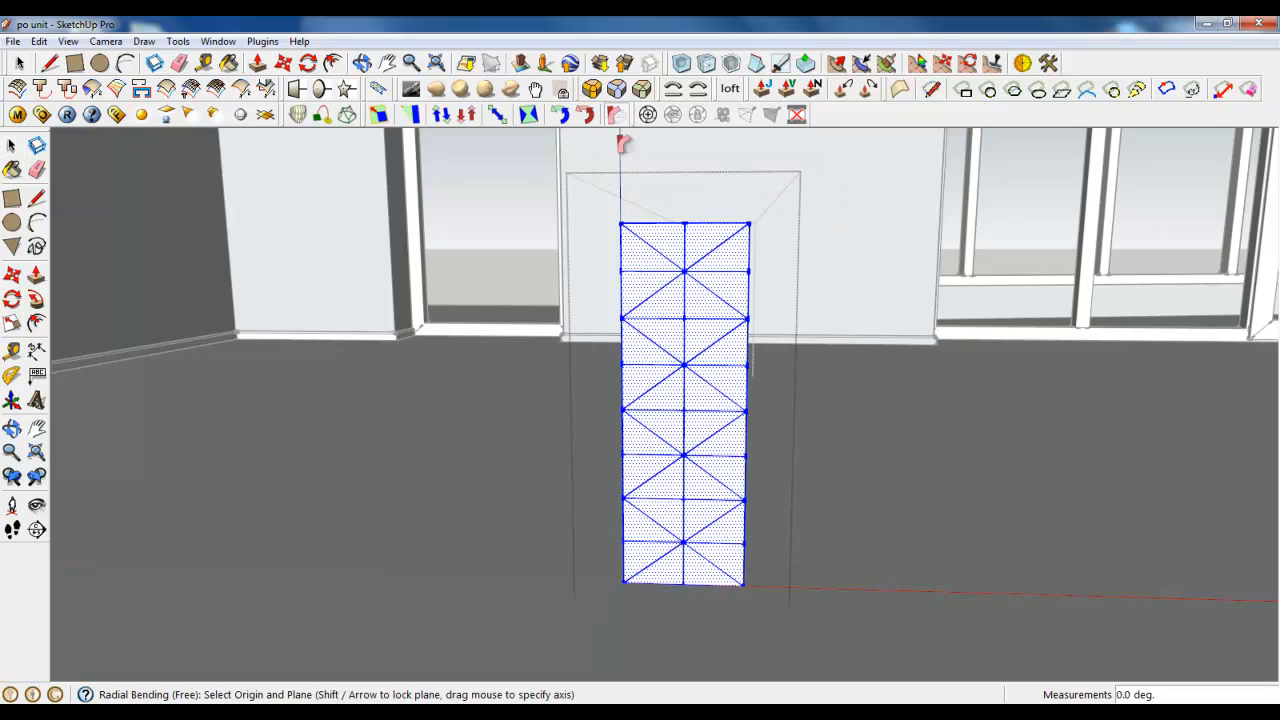
{"action": "left_click", "coordinate": [684, 545]}
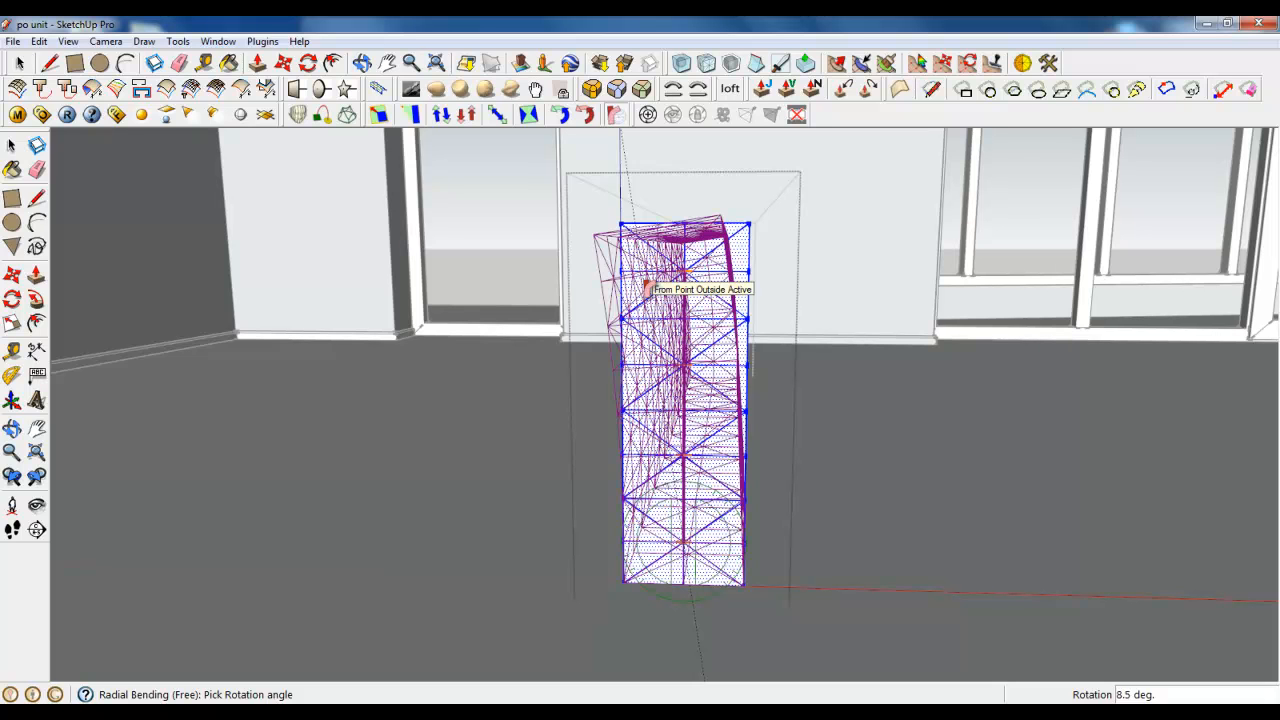
{"action": "left_click", "coordinate": [645, 288]}
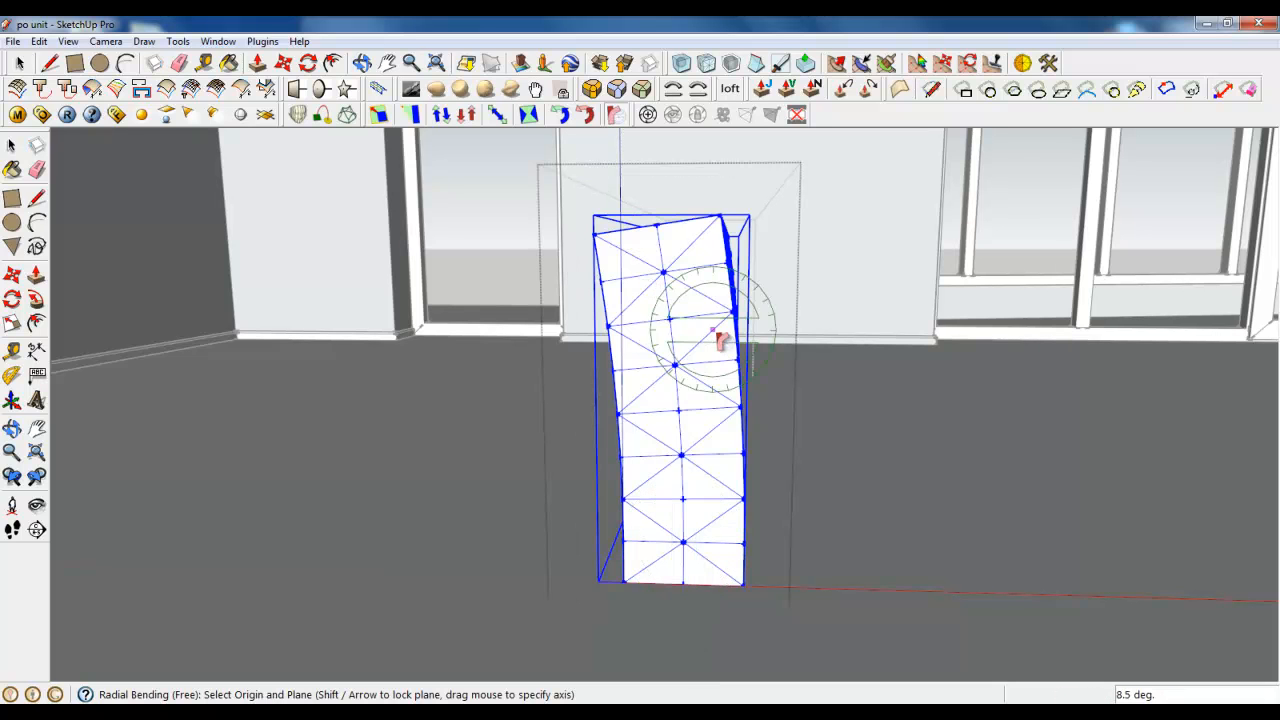
{"action": "middle_click_drag", "start_coordinate": [720, 329], "coordinate": [684, 333]}
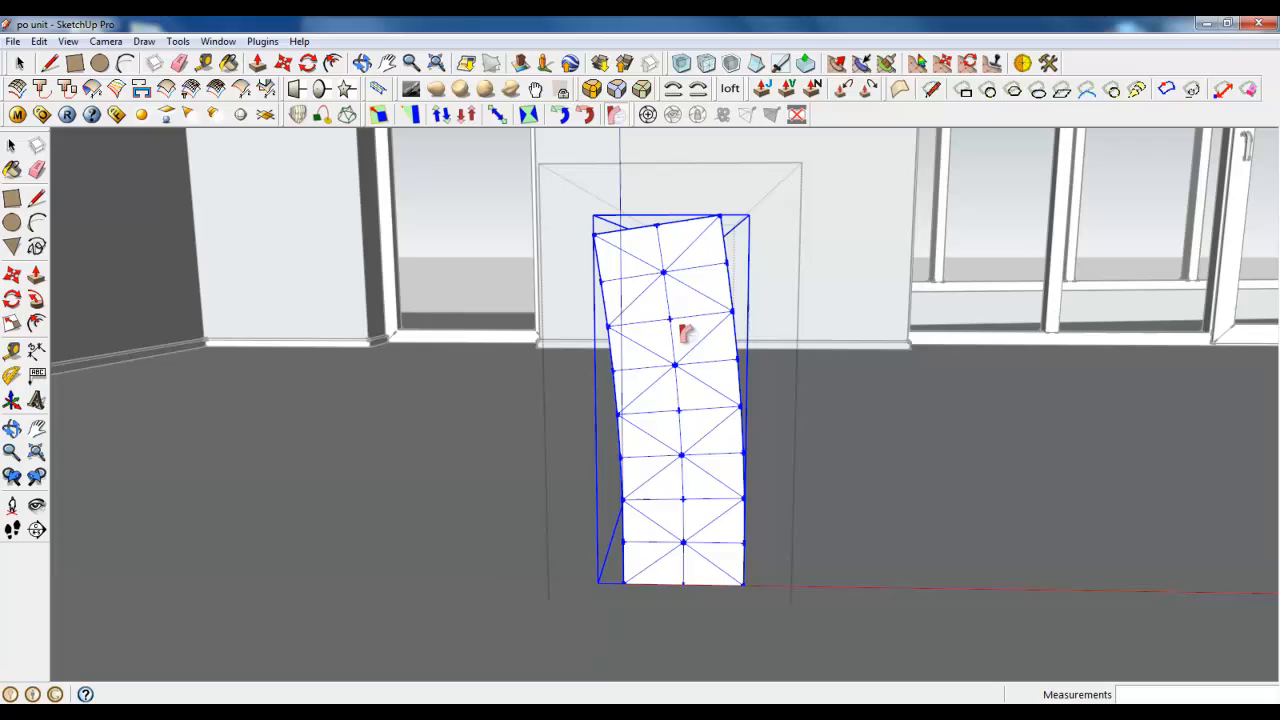
{"action": "left_click", "coordinate": [20, 63]}
{"action": "left_click", "coordinate": [464, 358]}
- Inspect the bent backrest mesh and close its group
{"action": "middle_click_drag", "start_coordinate": [622, 430], "coordinate": [627, 283]}
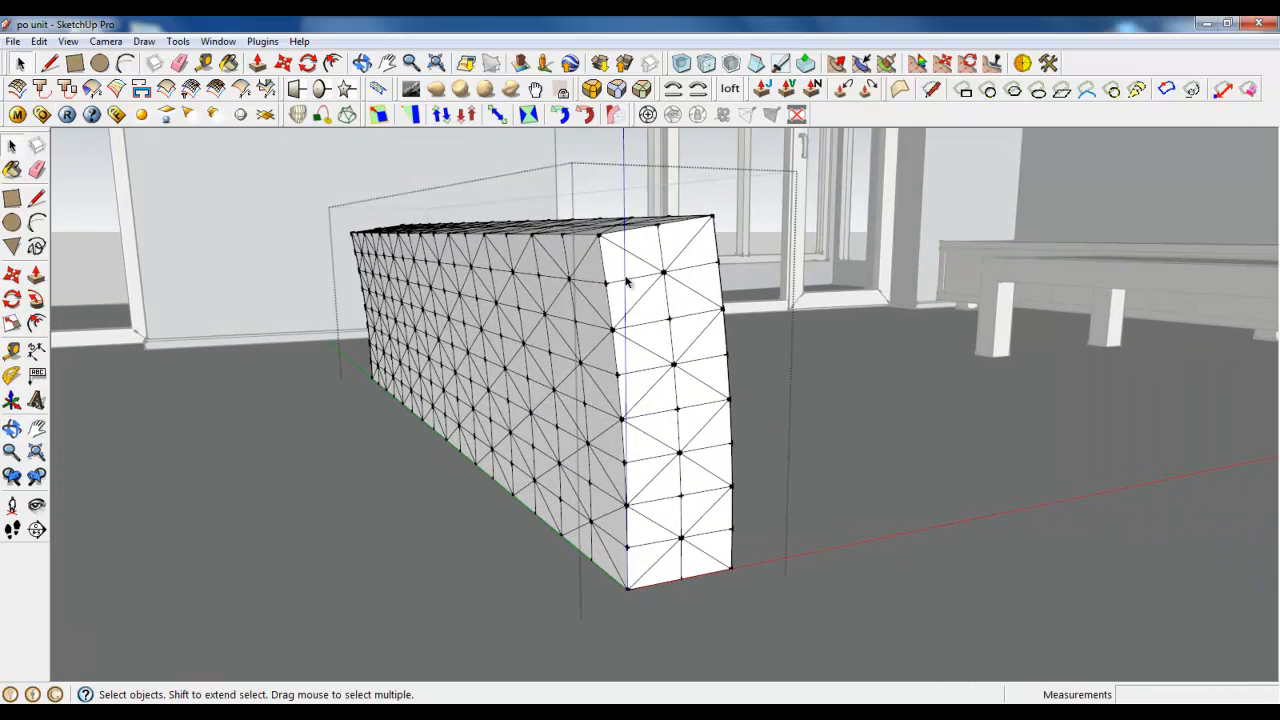
{"action": "middle_click_drag", "start_coordinate": [866, 370], "coordinate": [688, 396]}
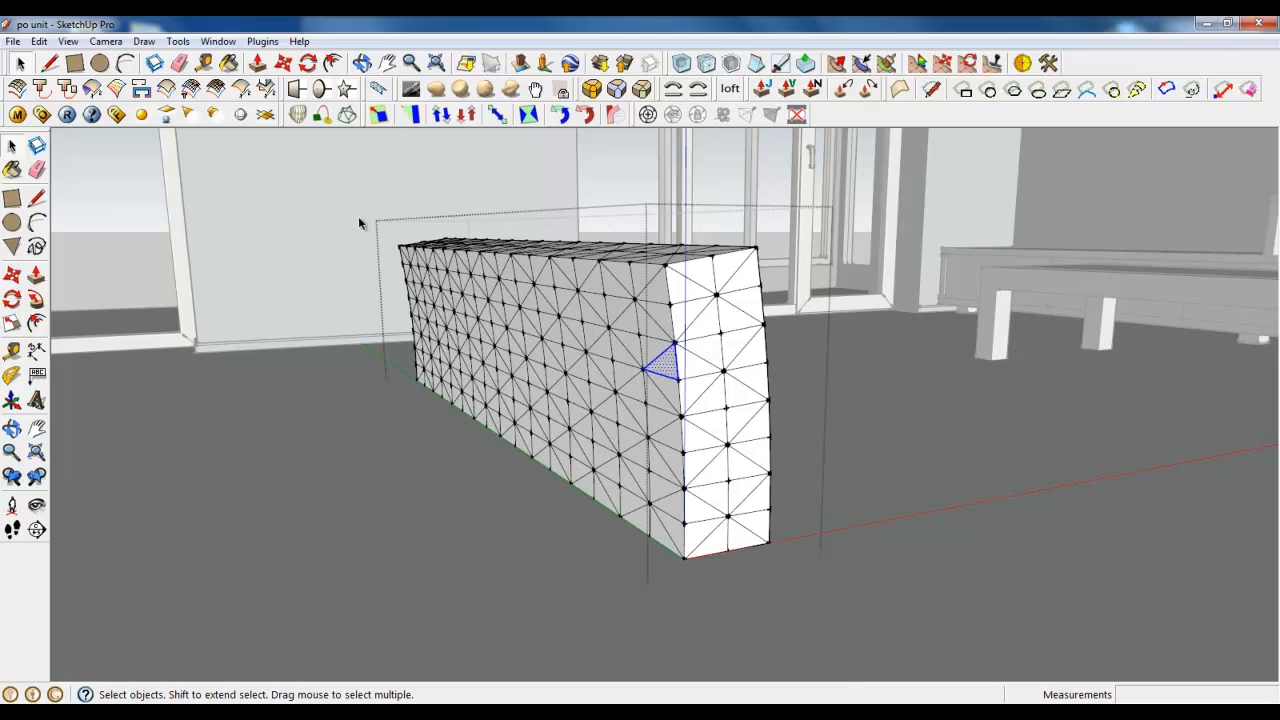
{"action": "left_click_drag", "start_coordinate": [360, 222], "coordinate": [947, 550]}
{"action": "middle_click_drag", "start_coordinate": [514, 449], "coordinate": [443, 482]}
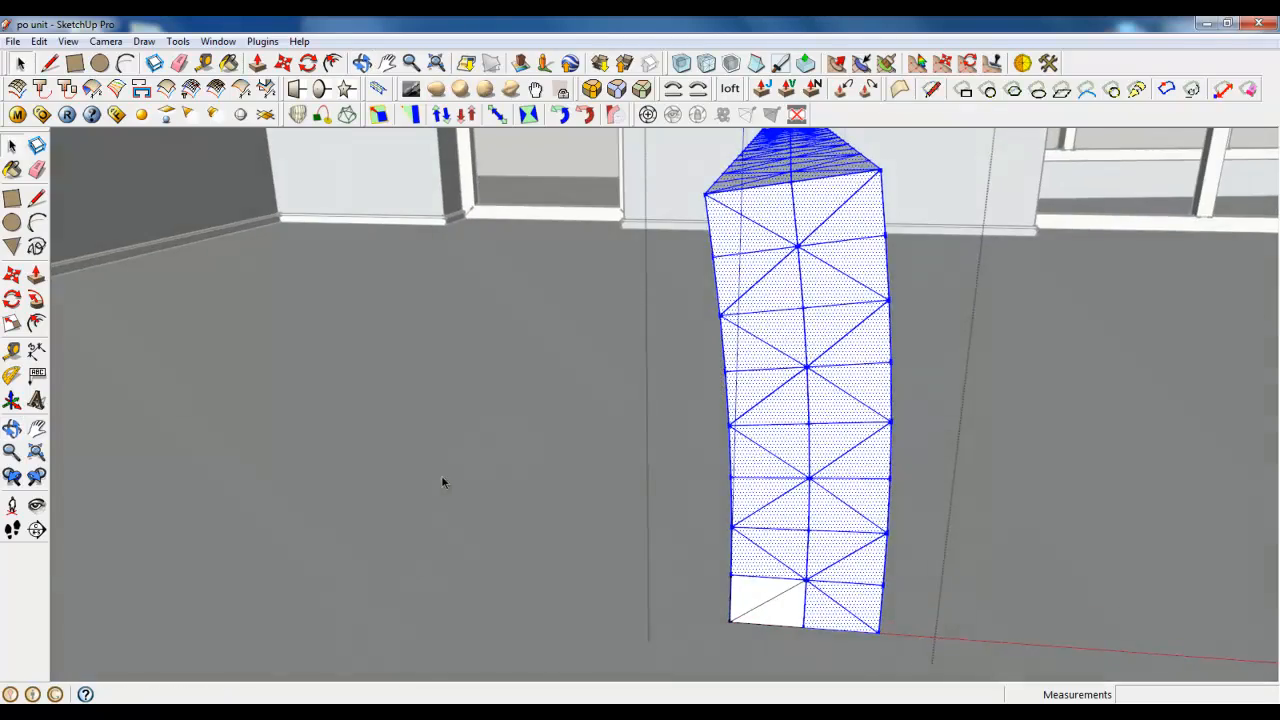
{"action": "right_click", "coordinate": [537, 426]}
{"action": "left_click", "coordinate": [550, 435]}
{"action": "middle_click_drag", "start_coordinate": [652, 436], "coordinate": [347, 382]}
{"action": "scroll", "coordinate": [347, 382], "scroll_direction": "down", "scroll_amount": 5}
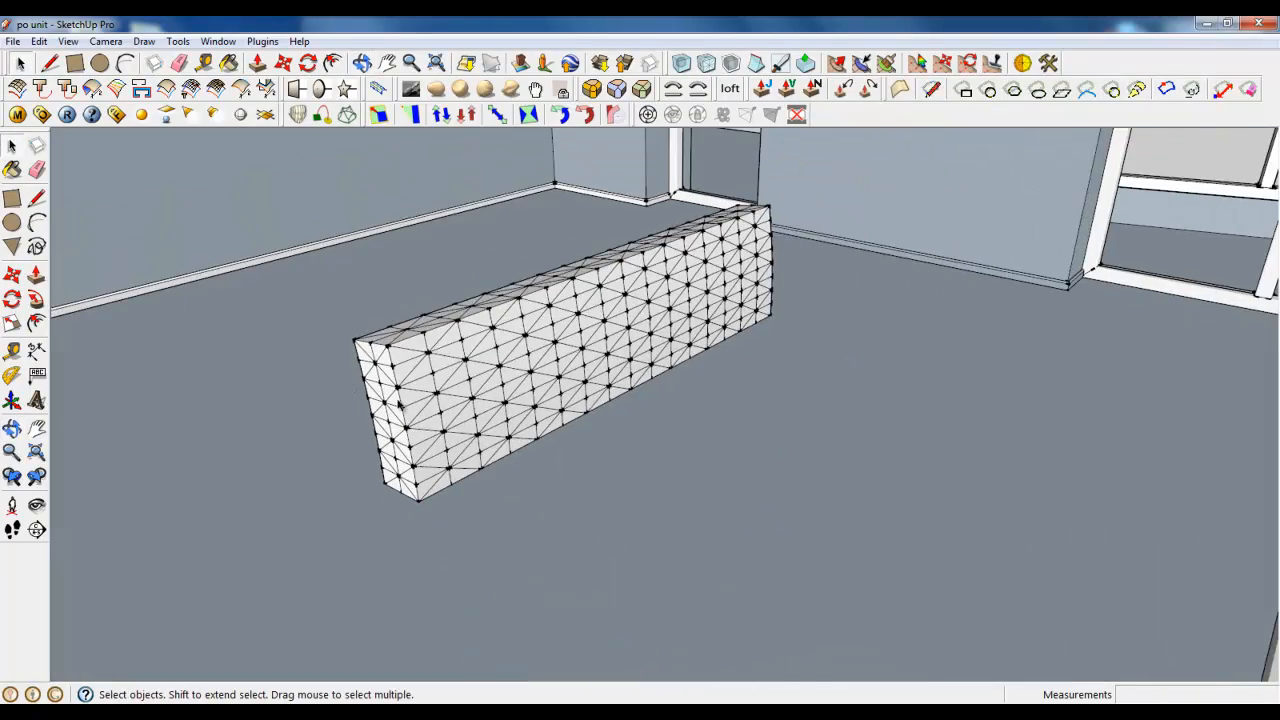
- Show the hidden geometry and unhide the sofa base in front of the backrest
{"action": "left_click", "coordinate": [68, 41]}
{"action": "left_click", "coordinate": [110, 100]}
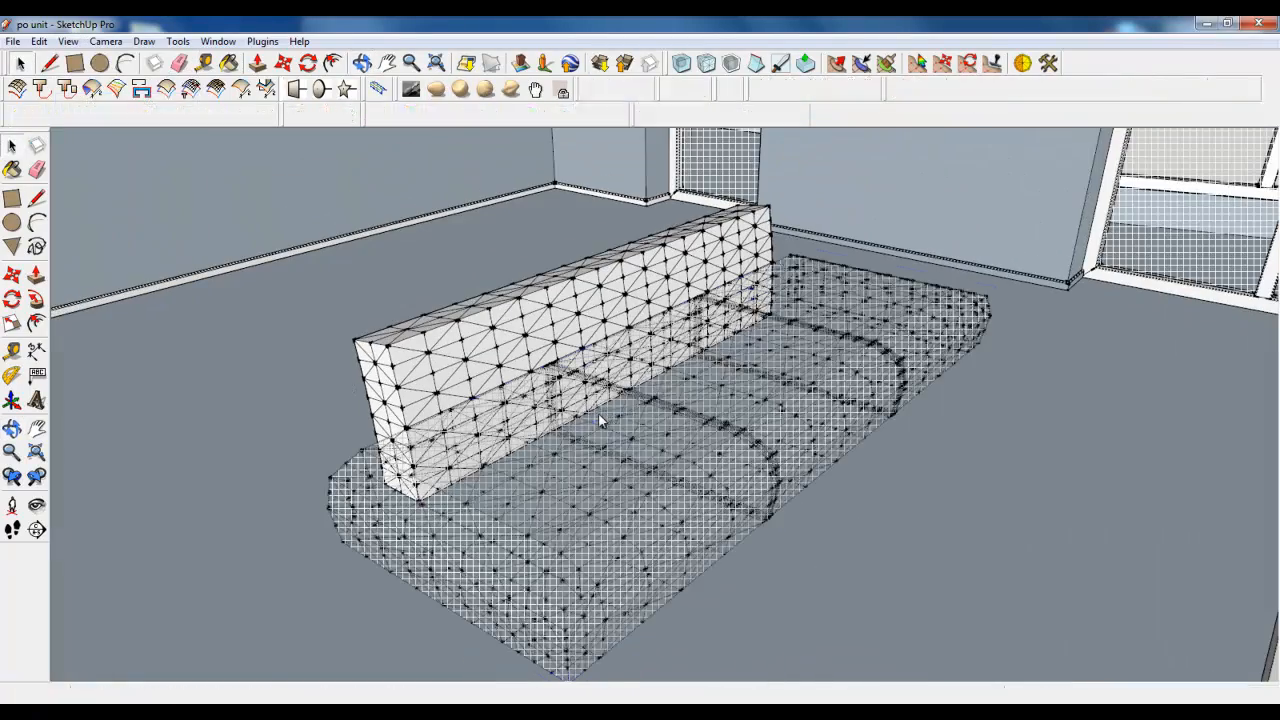
{"action": "right_click", "coordinate": [600, 298]}
{"action": "left_click", "coordinate": [606, 352]}
- Select the sofa base together with the backrest and make them a component named Sofa
{"action": "left_click", "coordinate": [447, 373], "text": "shift"}
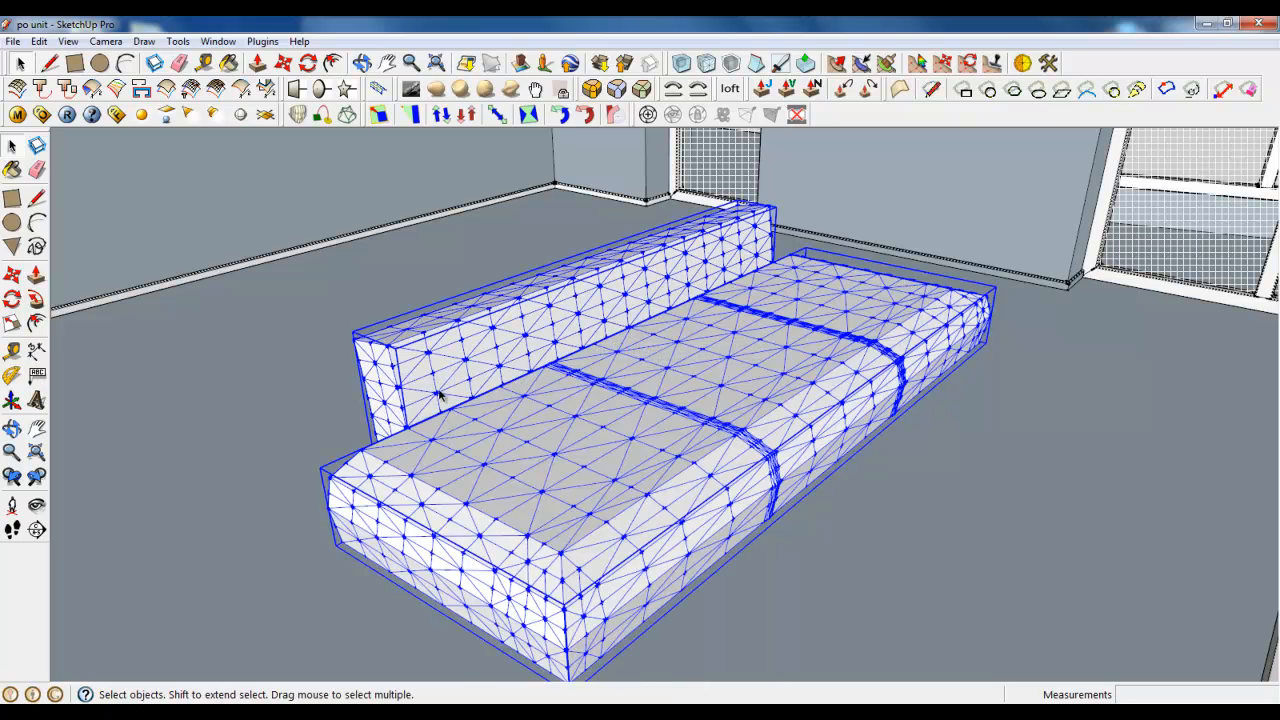
{"action": "scroll", "coordinate": [410, 370], "scroll_direction": "up", "scroll_amount": 2}
{"action": "right_click", "coordinate": [419, 377]}
{"action": "left_click", "coordinate": [445, 418]}
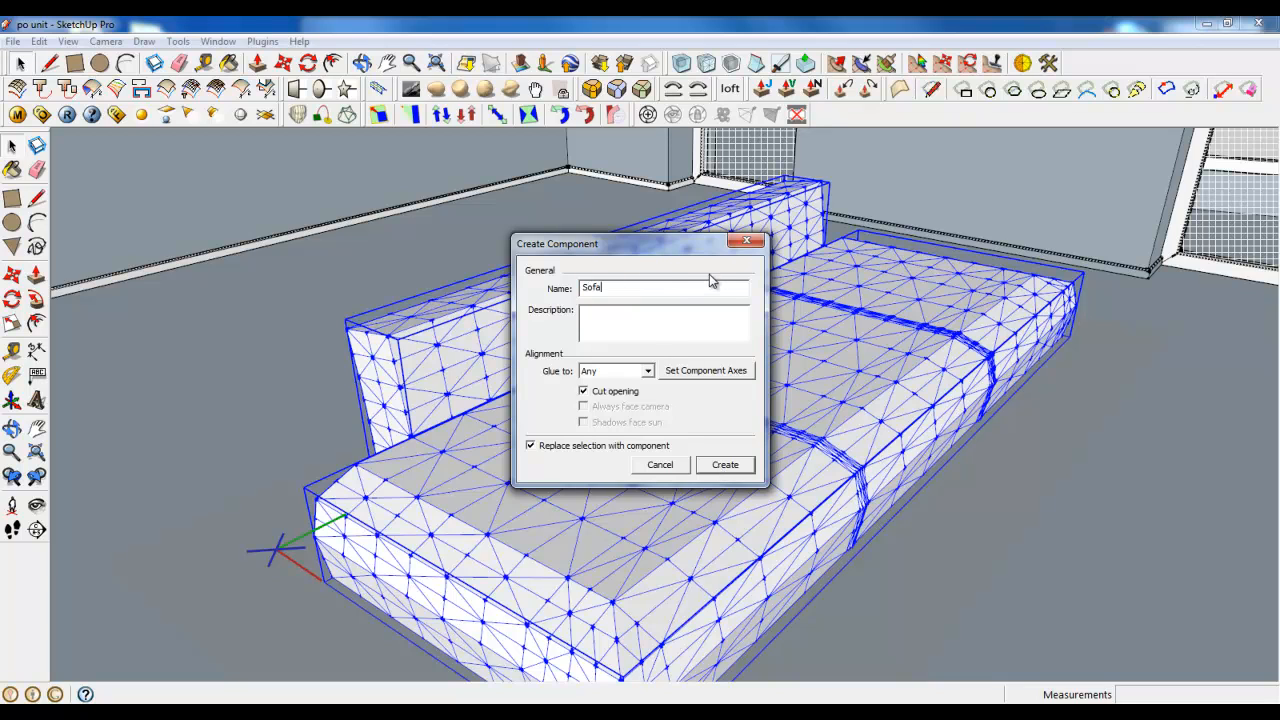
{"action": "key", "text": "Return"}
- Open the Sofa component and move the backrest up so it stands higher behind the base
{"action": "double_click", "coordinate": [612, 355]}
{"action": "middle_click_drag", "start_coordinate": [627, 384], "coordinate": [720, 365]}
{"action": "left_click", "coordinate": [557, 286]}
{"action": "scroll", "coordinate": [557, 286], "scroll_direction": "up", "scroll_amount": 2}
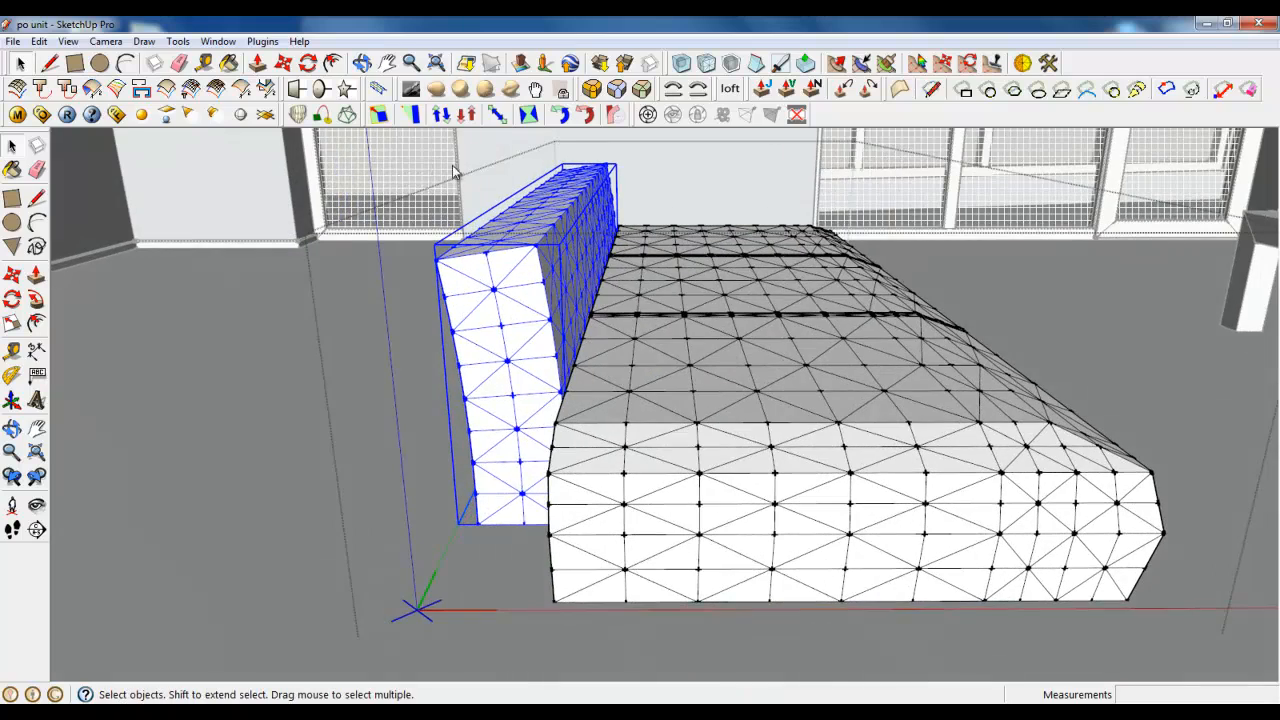
{"action": "left_click", "coordinate": [284, 64]}
{"action": "left_click", "coordinate": [503, 397]}
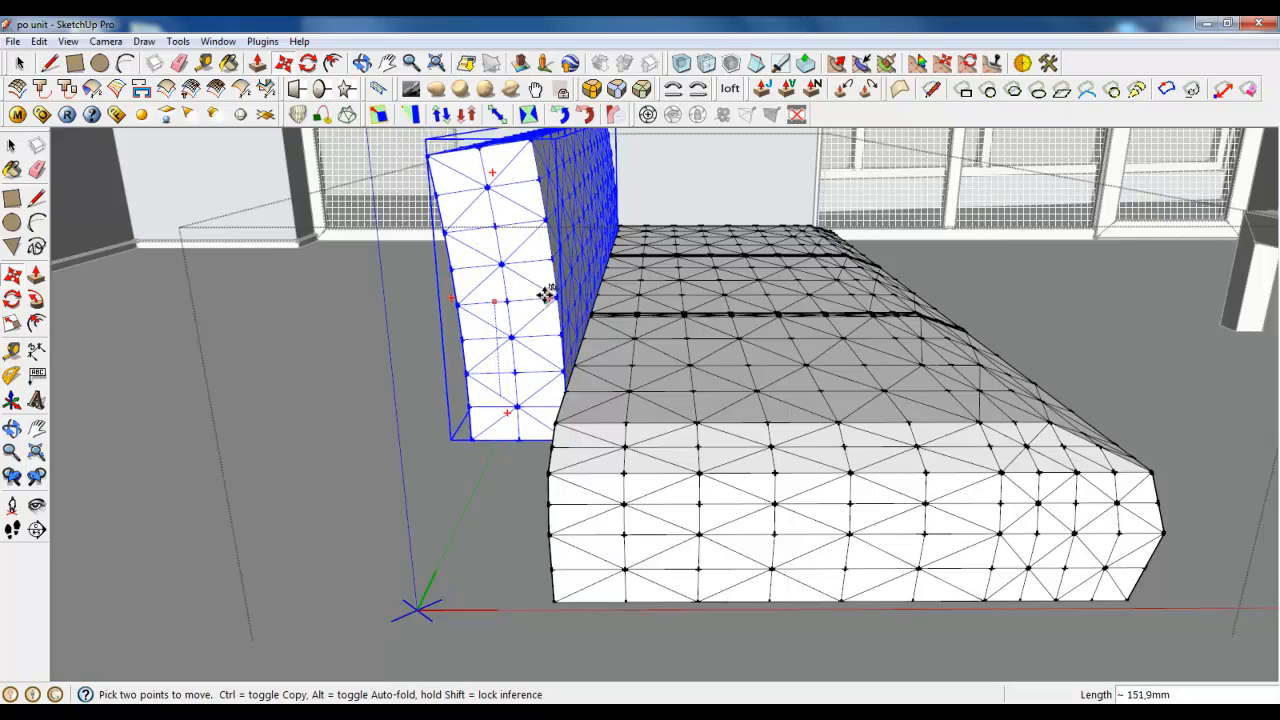
{"action": "left_click", "coordinate": [597, 326]}
- Select the base and backrest together and raise them about 57 mm
{"action": "middle_click_drag", "start_coordinate": [600, 330], "coordinate": [612, 372]}
{"action": "scroll", "coordinate": [619, 369], "scroll_direction": "down", "scroll_amount": 1}
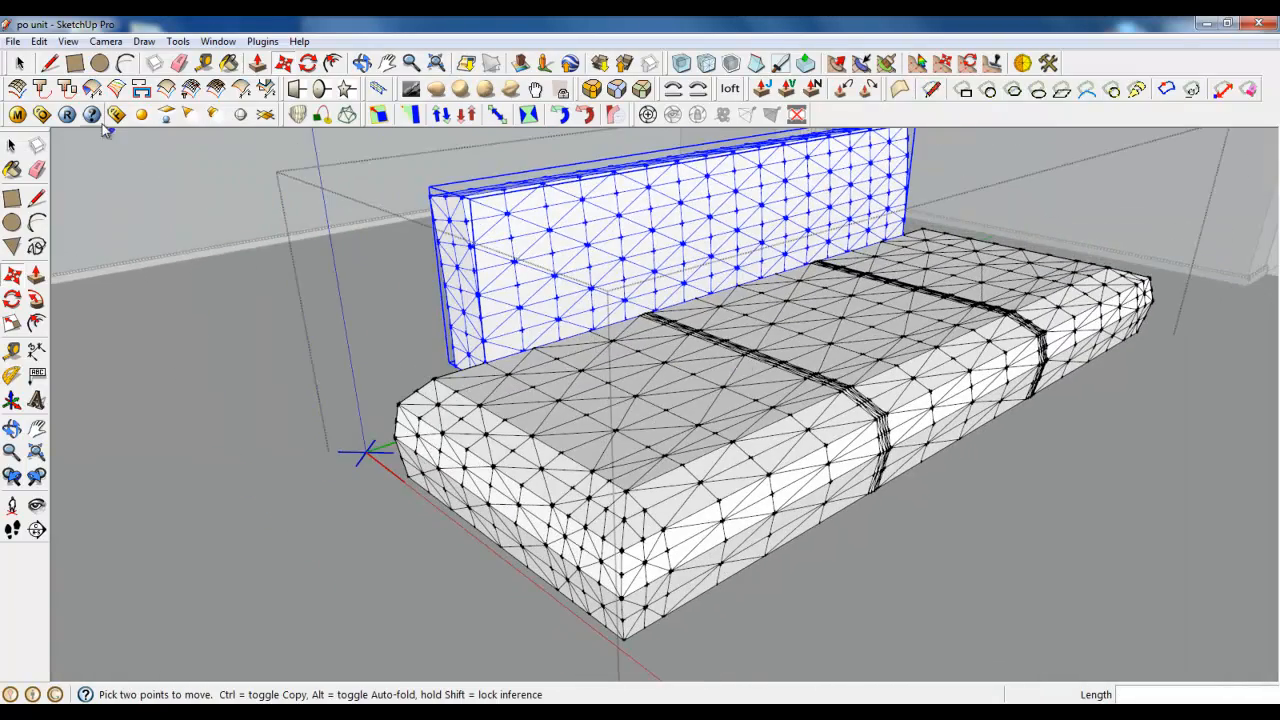
{"action": "left_click", "coordinate": [20, 64]}
{"action": "left_click", "coordinate": [502, 436]}
{"action": "left_click", "coordinate": [517, 294], "text": "shift"}
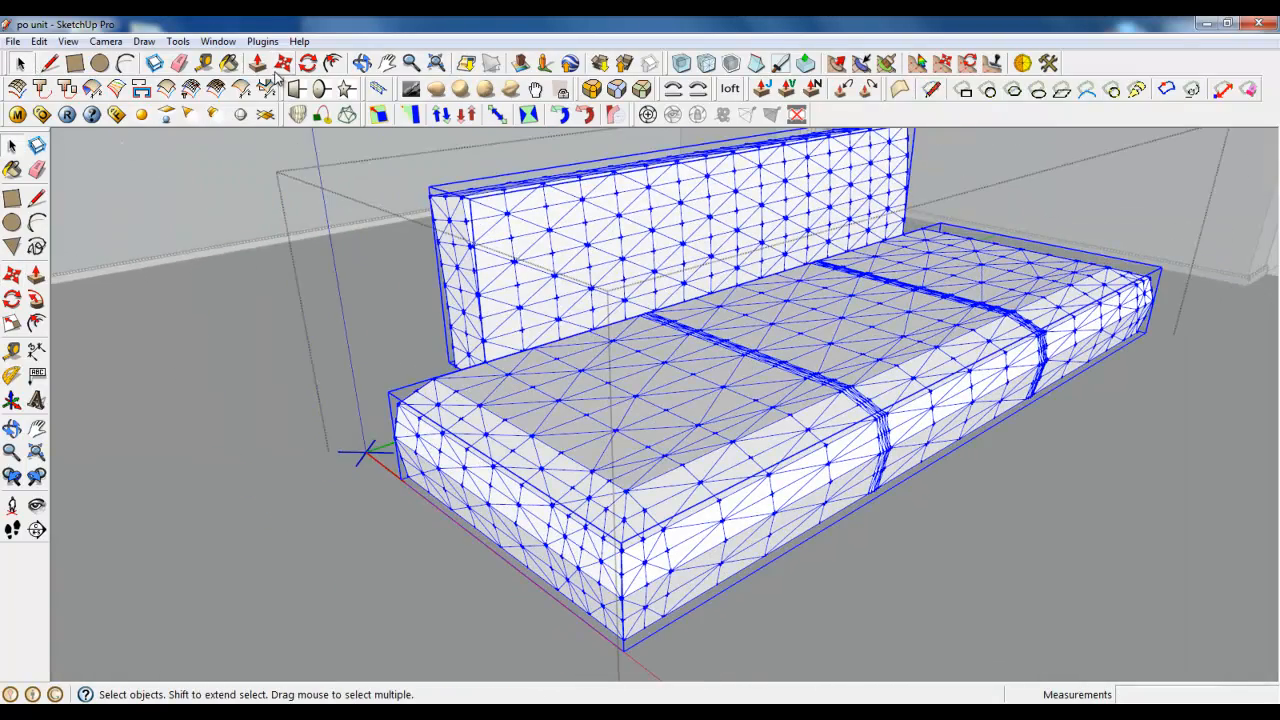
{"action": "left_click", "coordinate": [283, 64]}
{"action": "scroll", "coordinate": [620, 560], "scroll_direction": "up", "scroll_amount": 3}
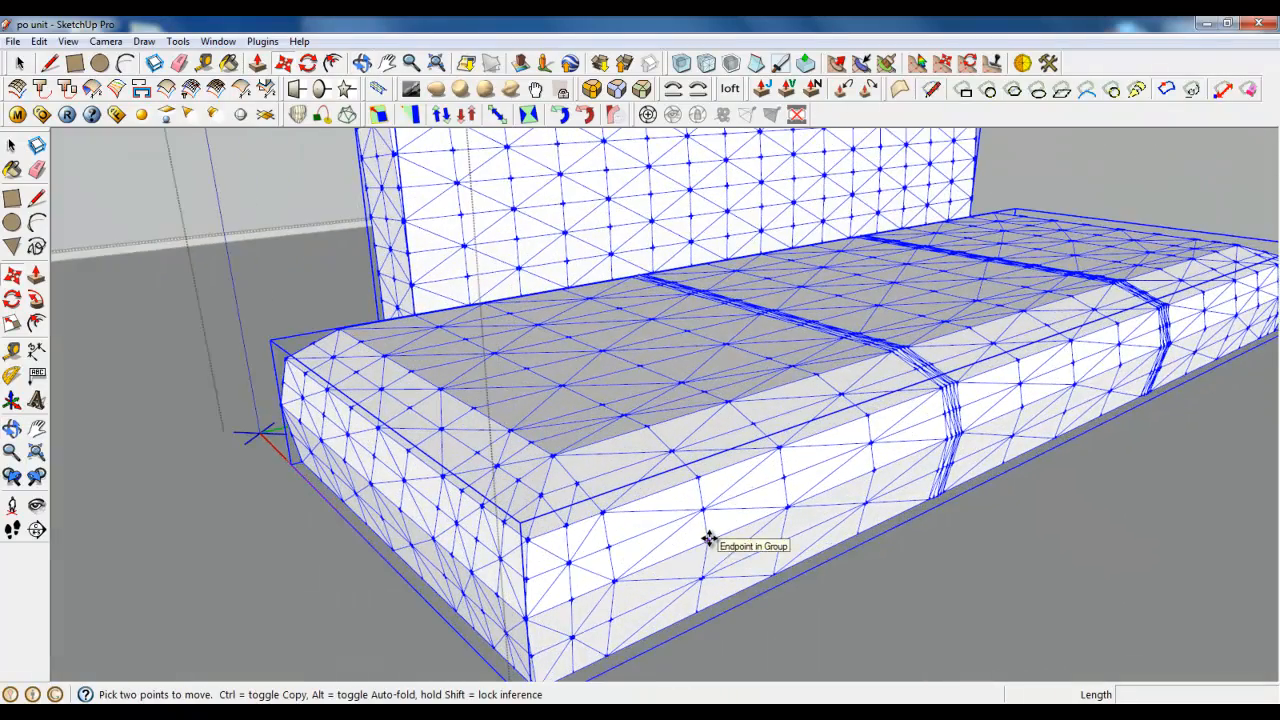
{"action": "left_click", "coordinate": [709, 539]}
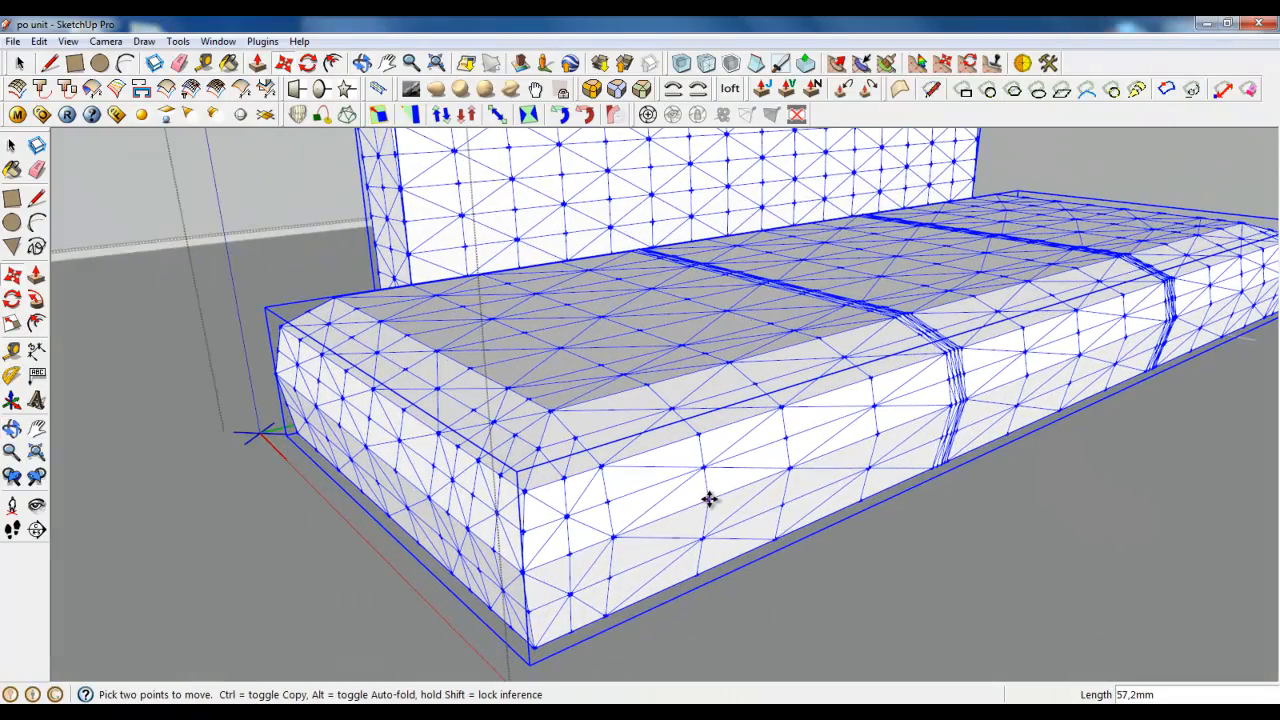
- Draw a floor rectangle about 950 by 350 mm under the end of the sofa, extending slightly beyond the base
{"action": "scroll", "coordinate": [704, 541], "scroll_direction": "down", "scroll_amount": 5}
{"action": "middle_click_drag", "start_coordinate": [663, 563], "coordinate": [389, 488]}
{"action": "left_click", "coordinate": [78, 66]}
{"action": "scroll", "coordinate": [420, 555], "scroll_direction": "up", "scroll_amount": 3}
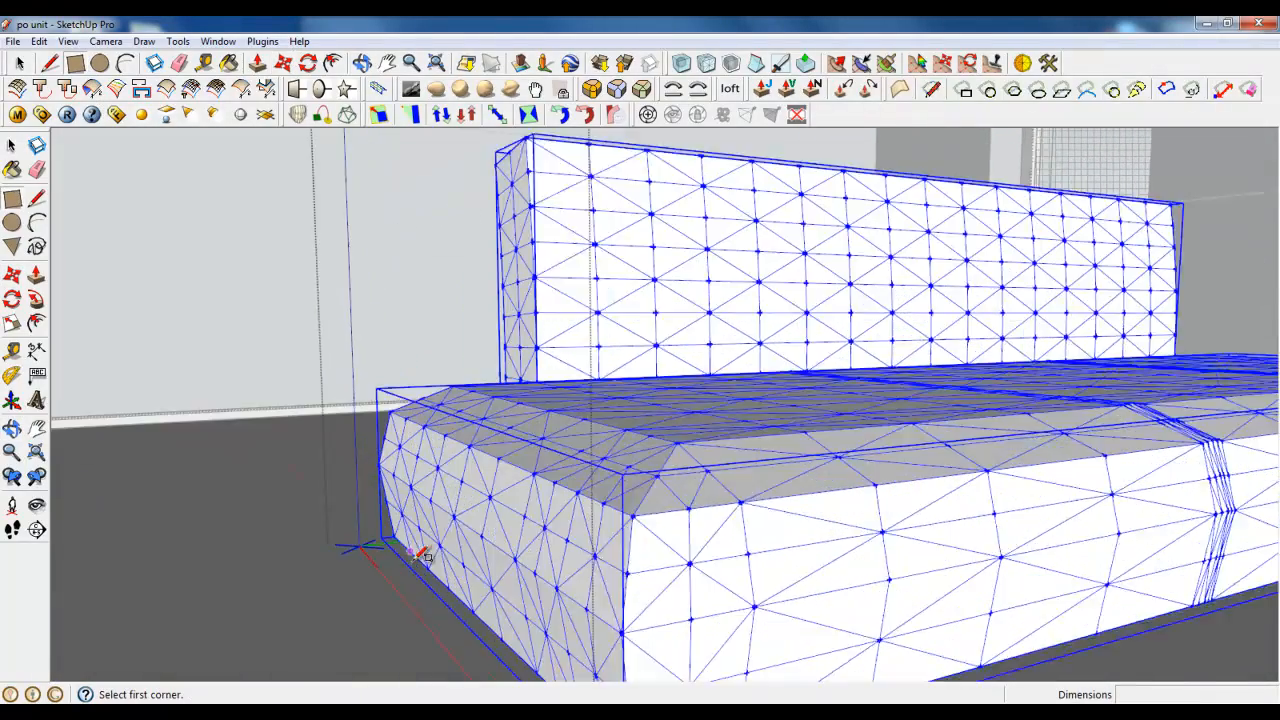
{"action": "middle_click_drag", "start_coordinate": [420, 555], "coordinate": [655, 485]}
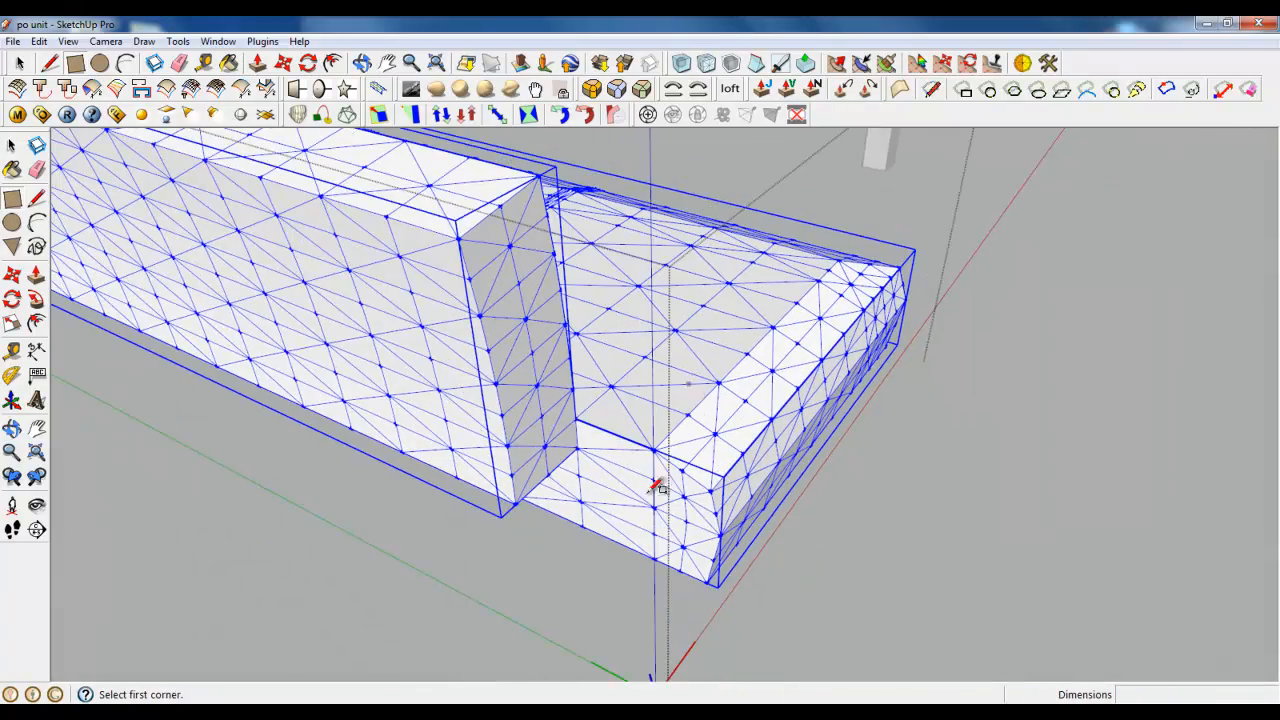
{"action": "left_click", "coordinate": [545, 582]}
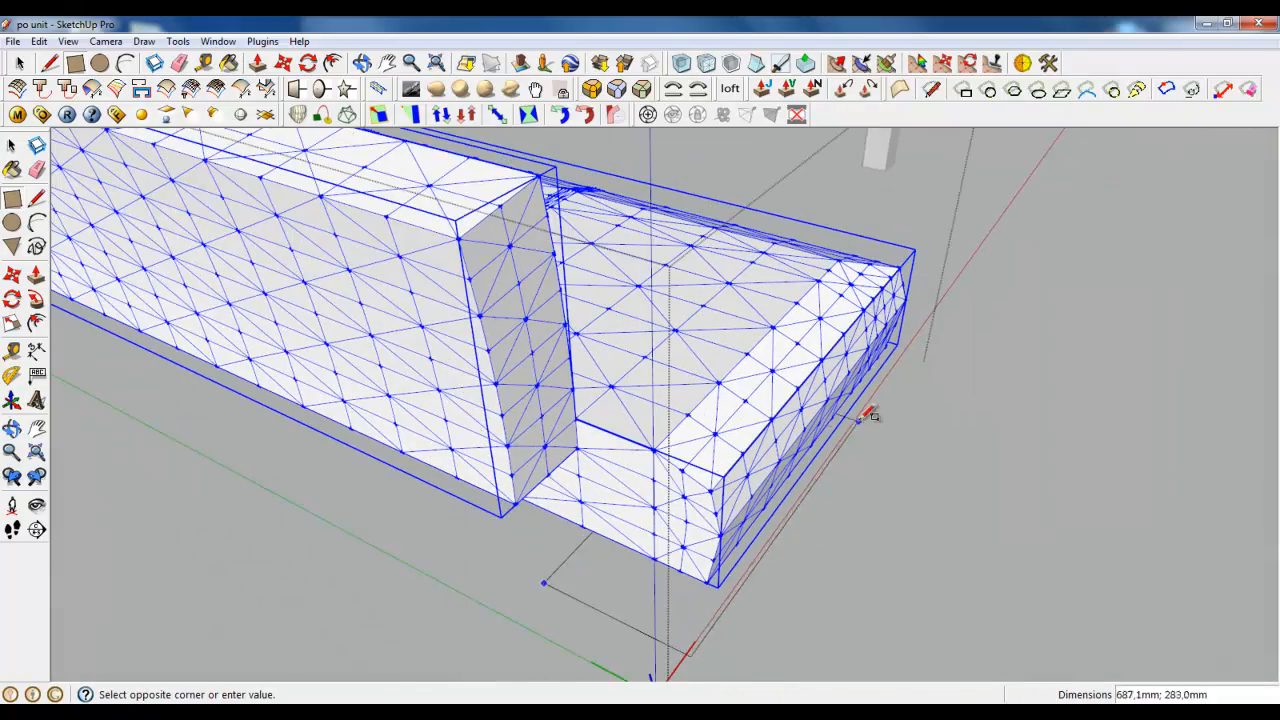
{"action": "middle_click_drag", "start_coordinate": [860, 425], "coordinate": [360, 480]}
{"action": "middle_click_drag", "start_coordinate": [620, 518], "coordinate": [608, 555]}
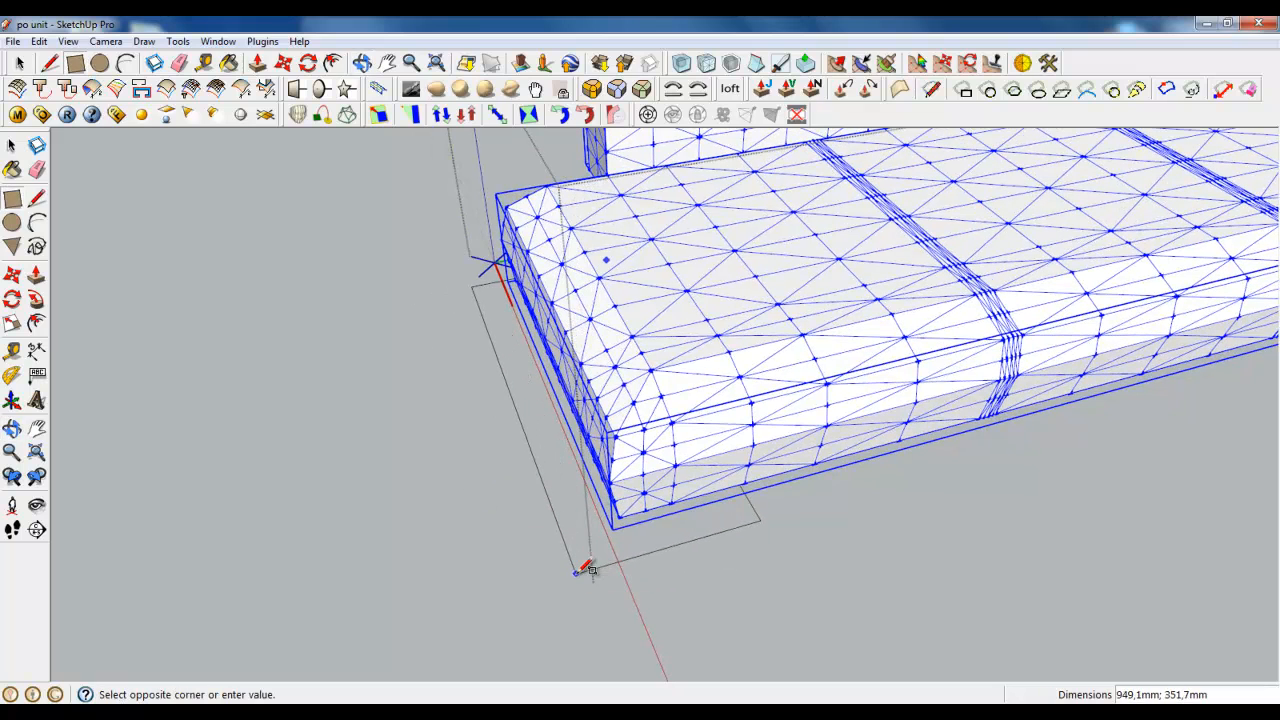
{"action": "left_click", "coordinate": [577, 571]}
- Group the floor rectangle and extrude it upward inside its group into a box enclosing the sofa's end
{"action": "left_click", "coordinate": [19, 63]}
{"action": "left_click", "coordinate": [503, 349]}
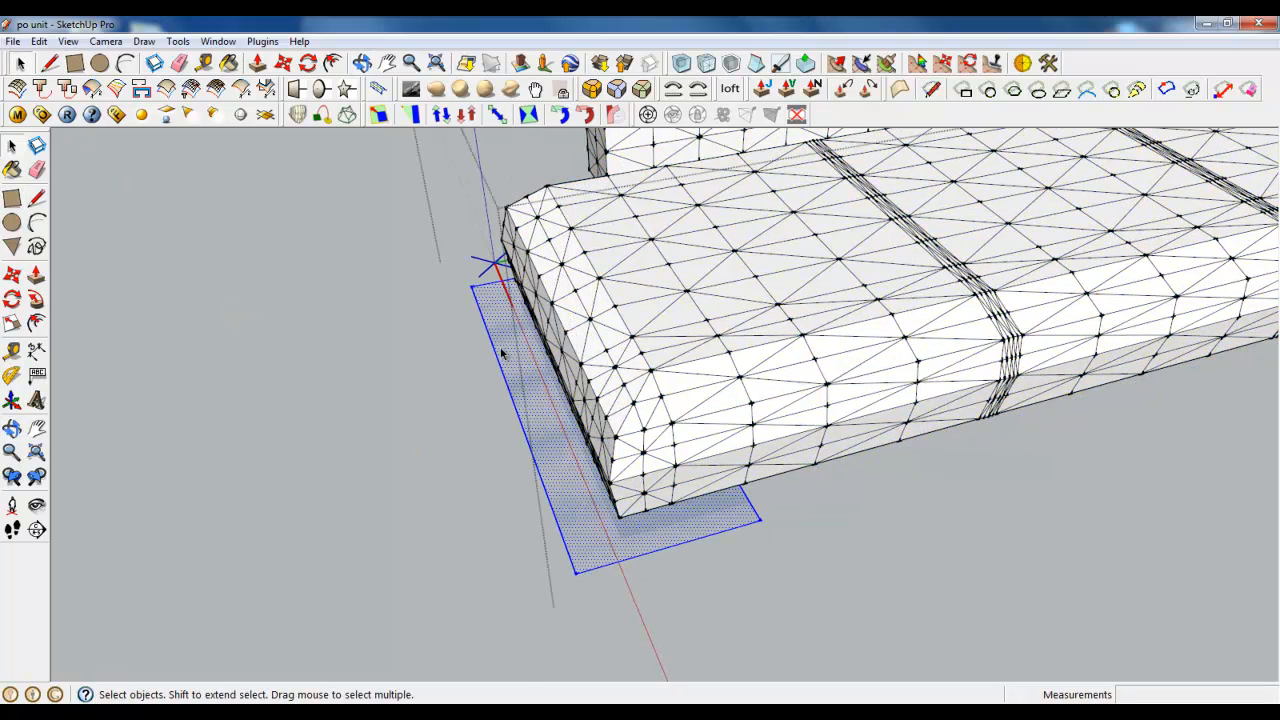
{"action": "right_click", "coordinate": [502, 350]}
{"action": "left_click", "coordinate": [561, 494]}
{"action": "double_click", "coordinate": [536, 441]}
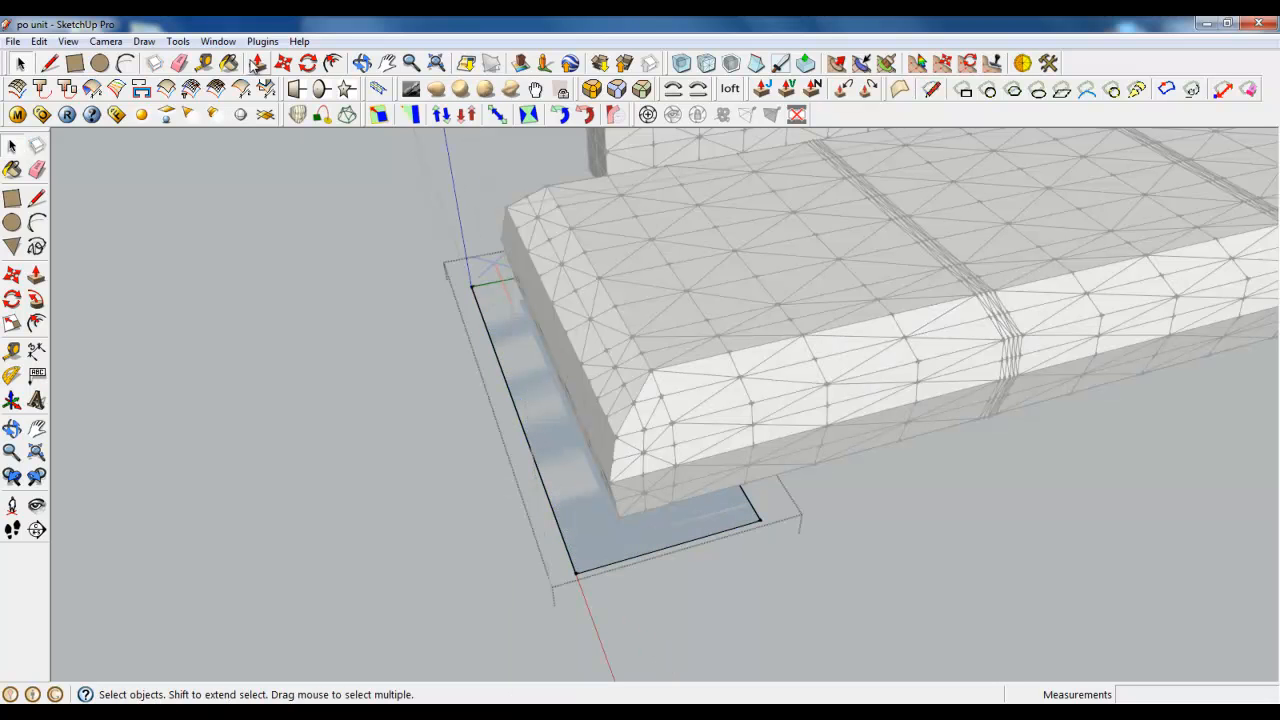
{"action": "left_click", "coordinate": [257, 63]}
{"action": "left_click_drag", "start_coordinate": [530, 390], "coordinate": [660, 420]}
- Offset the outline of the box's front face inward by 40 mm
{"action": "middle_click_drag", "start_coordinate": [694, 463], "coordinate": [363, 229]}
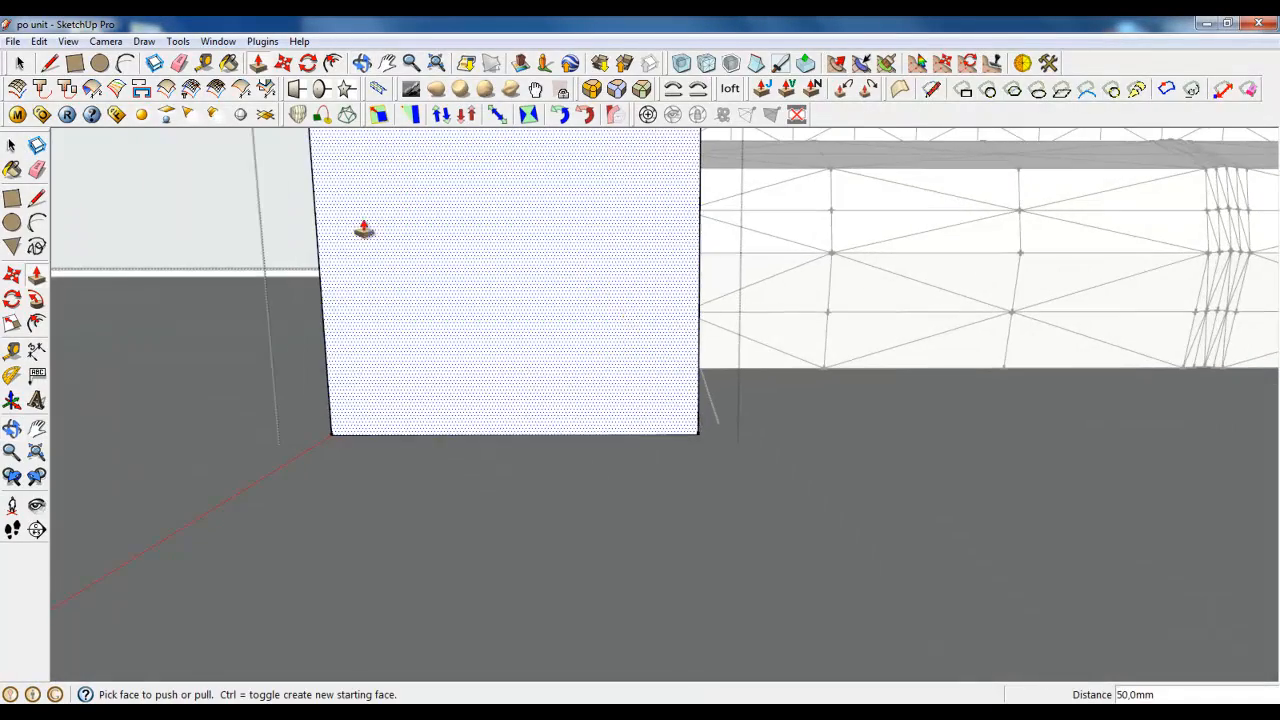
{"action": "left_click", "coordinate": [331, 64]}
{"action": "scroll", "coordinate": [700, 510], "scroll_direction": "down", "scroll_amount": 1}
{"action": "left_click", "coordinate": [664, 342]}
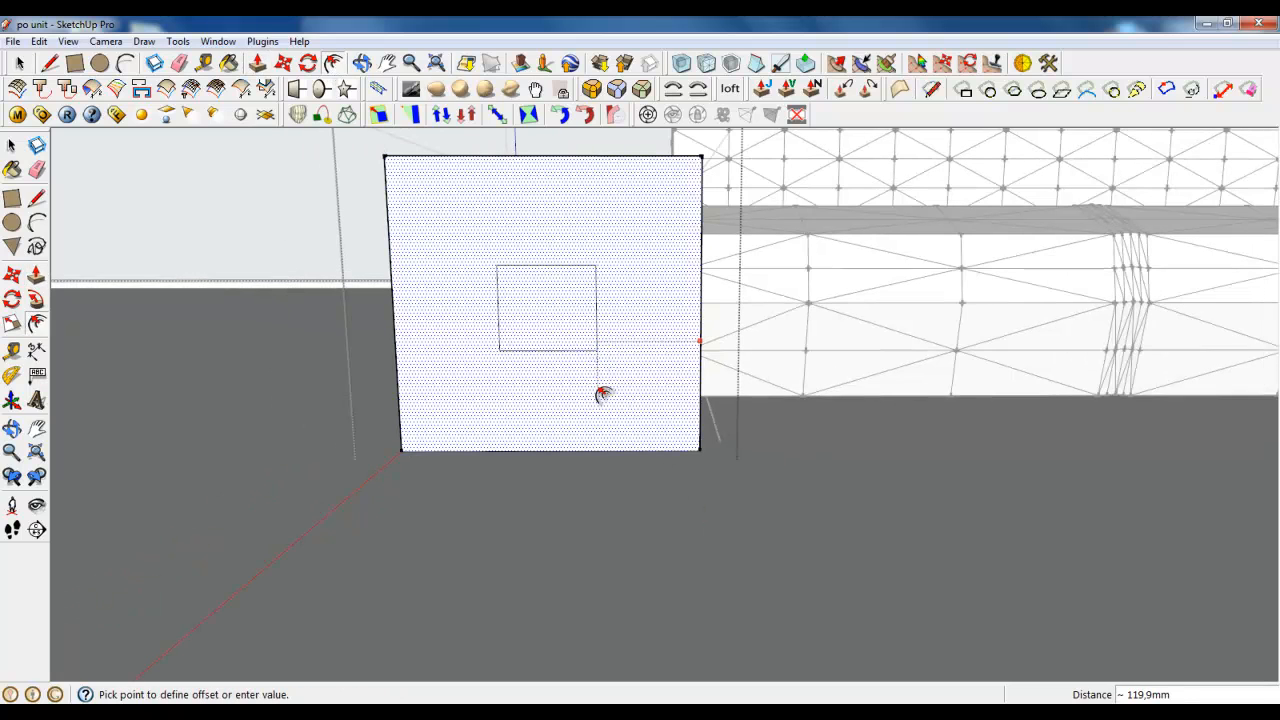
{"action": "key", "text": "Return"}
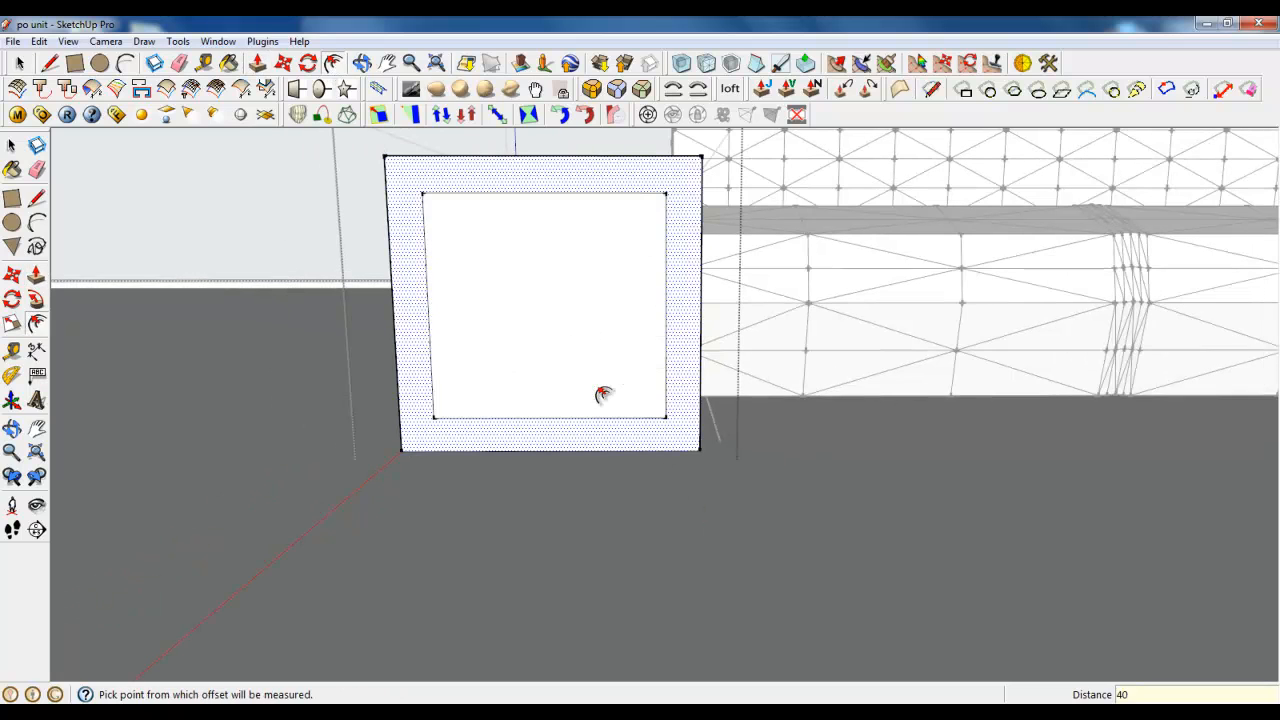
- Move the inner rectangle's edge nearest the seat onto the outer edge of the face, leaving a C-shaped profile
{"action": "middle_click_drag", "start_coordinate": [600, 394], "coordinate": [662, 404]}
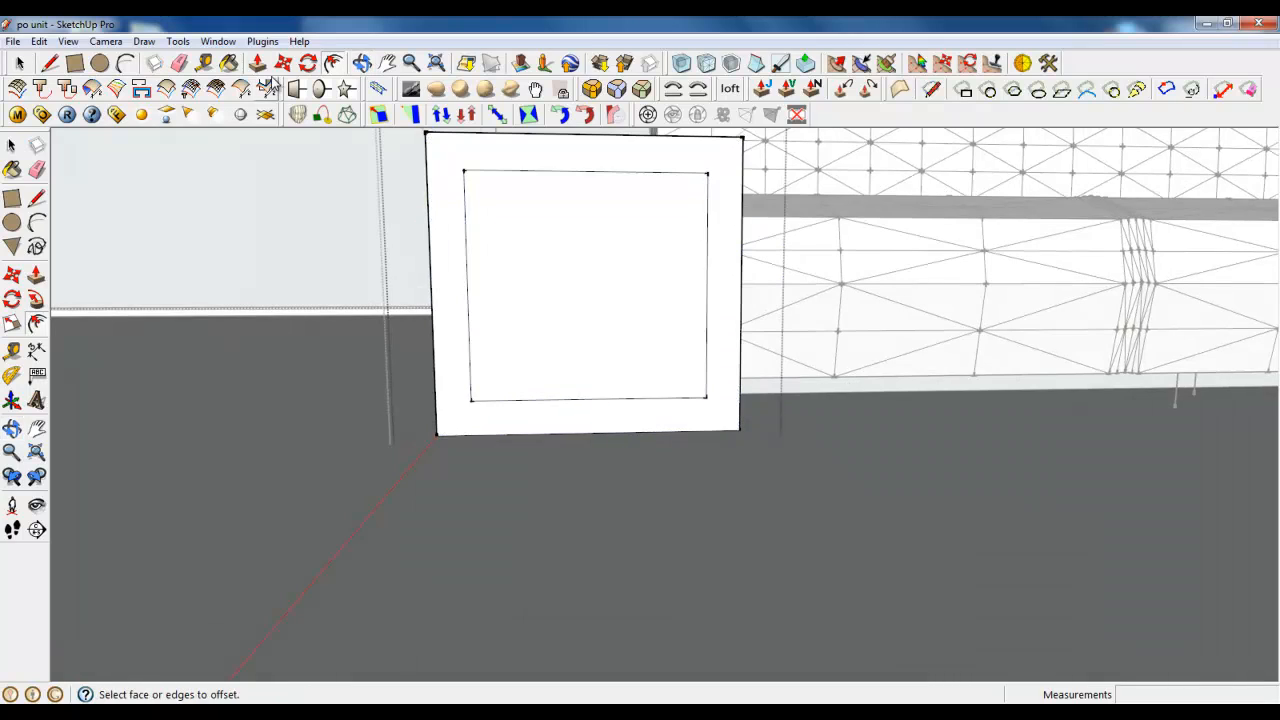
{"action": "key", "text": "m"}
{"action": "left_click", "coordinate": [711, 272]}
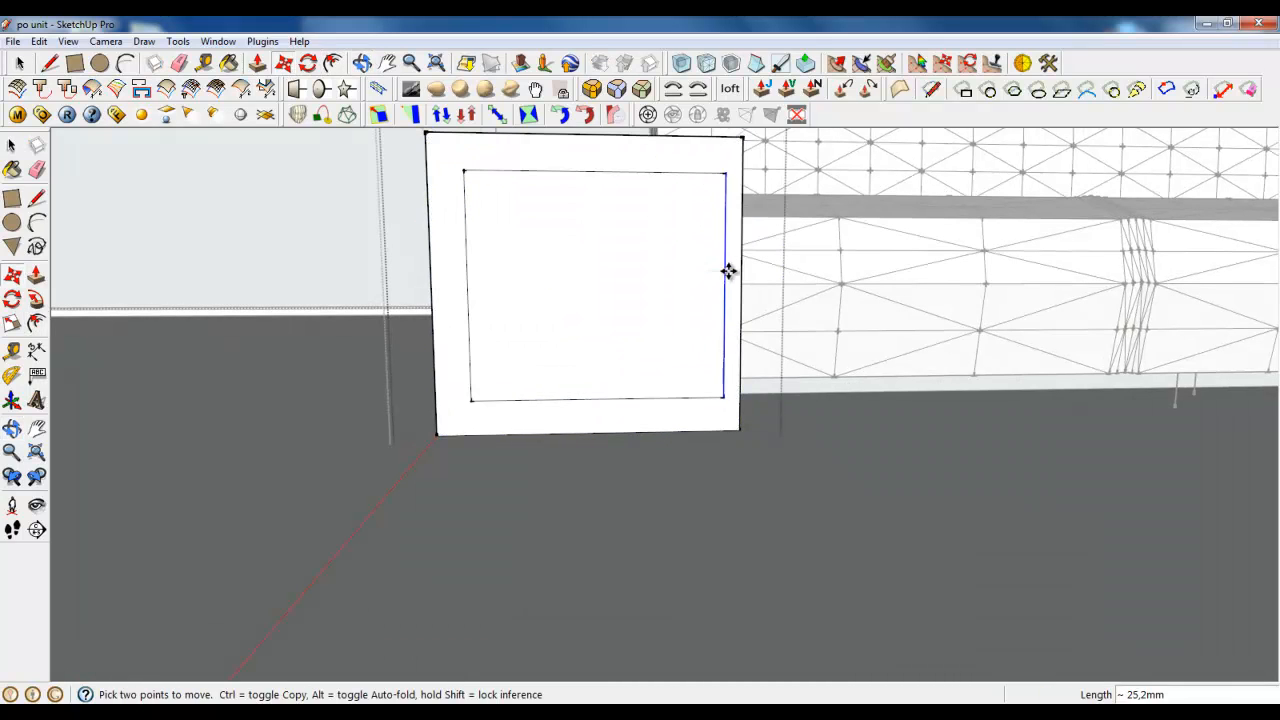
{"action": "left_click", "coordinate": [740, 271]}
- Push the inner face 945.3 mm through the full depth of the box to hollow out the C-shaped armrest
{"action": "middle_click_drag", "start_coordinate": [594, 251], "coordinate": [581, 418]}
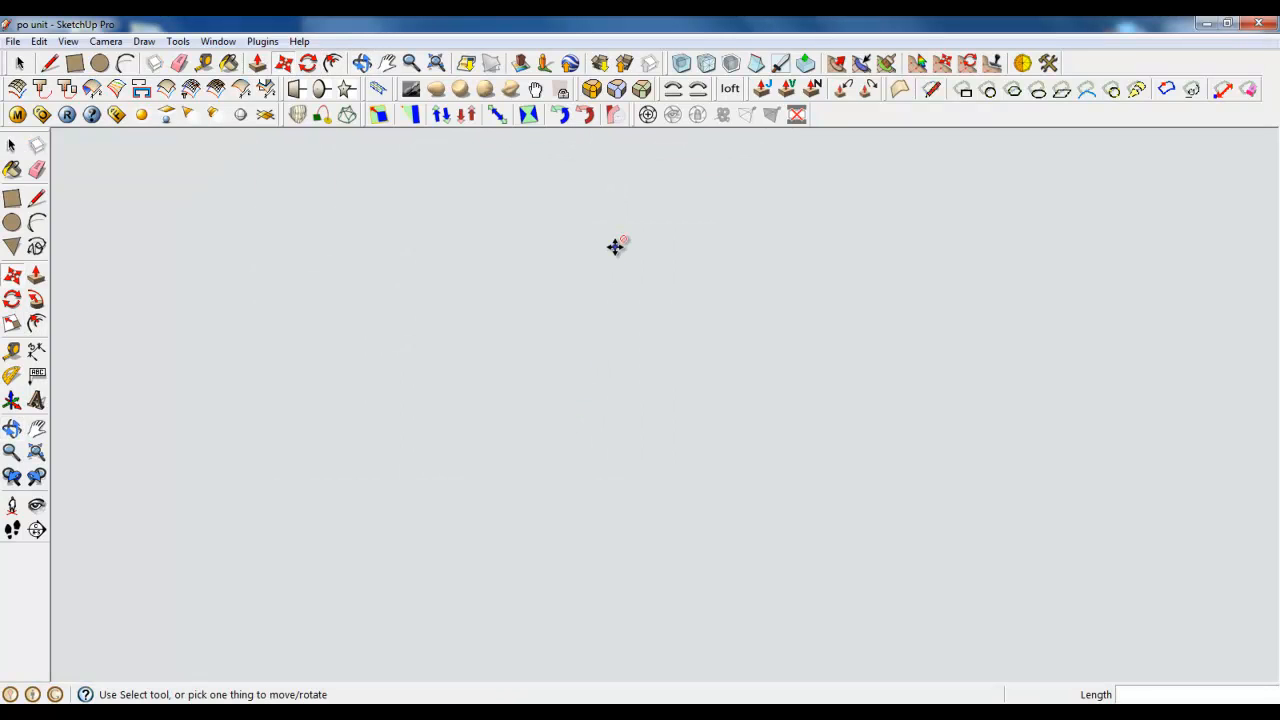
{"action": "scroll", "coordinate": [629, 282], "scroll_direction": "down", "scroll_amount": 4}
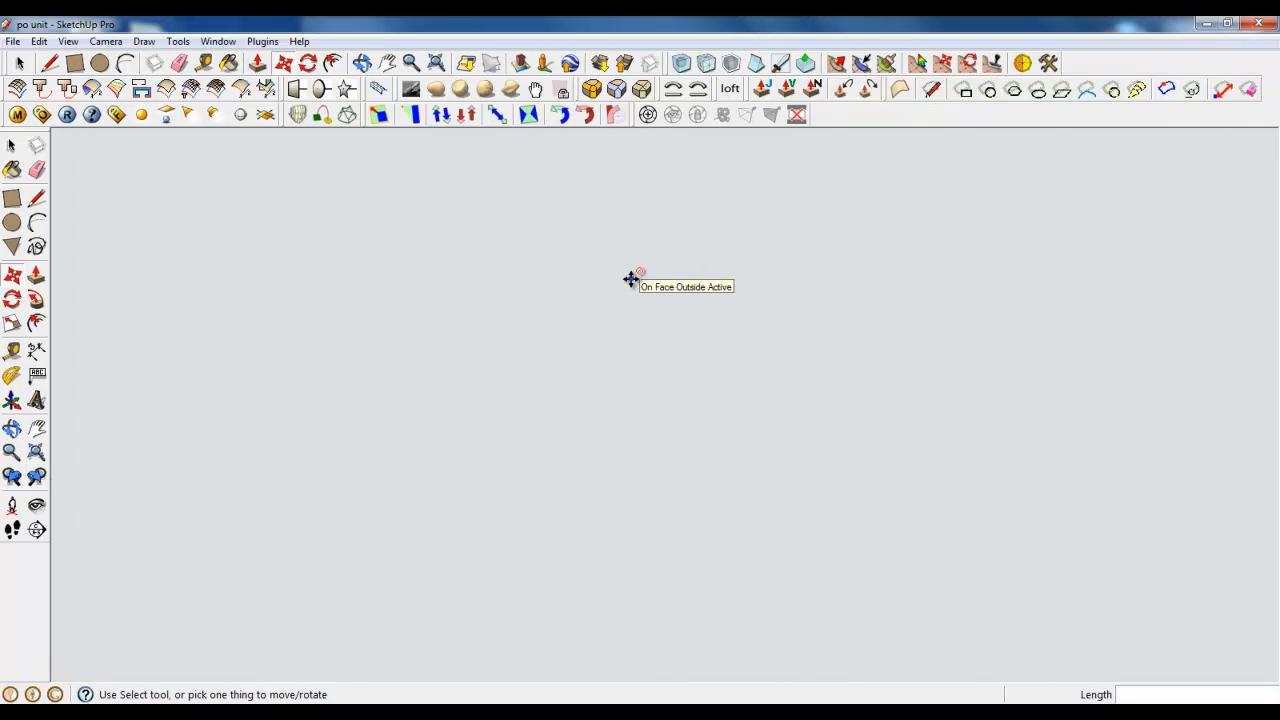
{"action": "scroll", "coordinate": [631, 279], "scroll_direction": "down", "scroll_amount": 4}
{"action": "middle_click_drag", "start_coordinate": [631, 277], "coordinate": [246, 534]}
{"action": "key", "text": "p"}
{"action": "left_click_drag", "start_coordinate": [403, 423], "coordinate": [567, 337]}
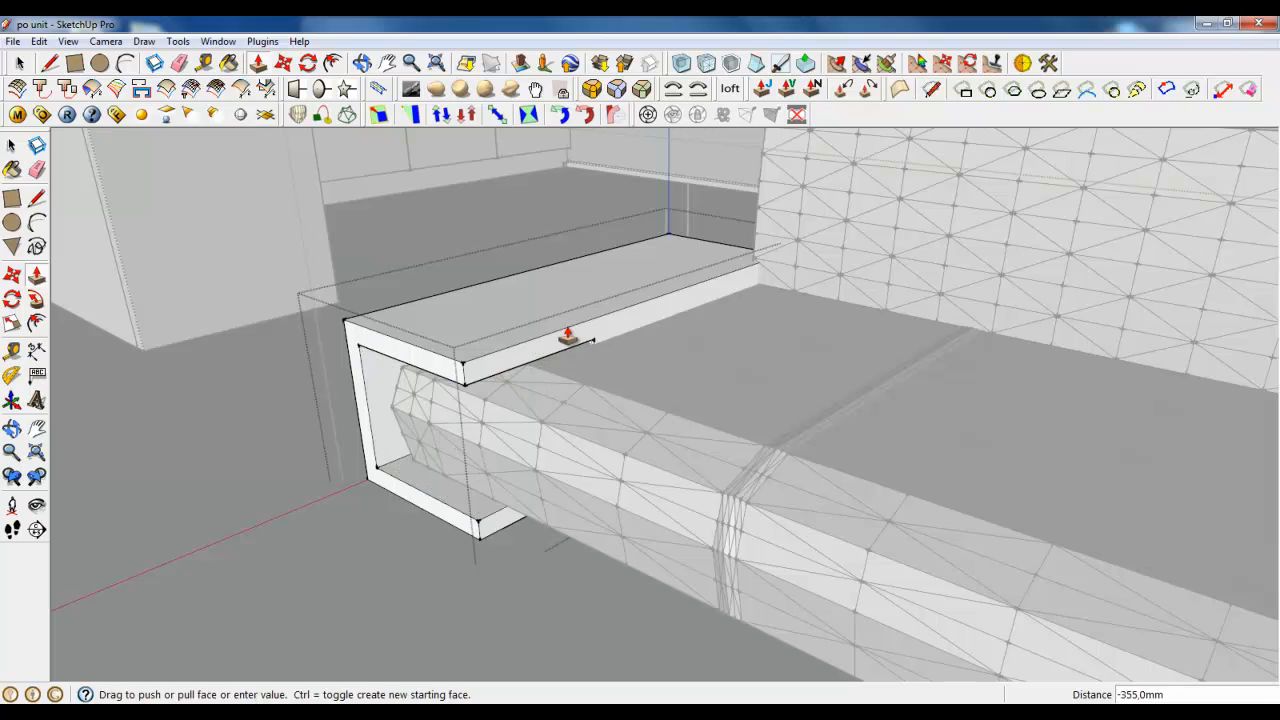
{"action": "left_click_drag", "start_coordinate": [660, 270], "coordinate": [671, 247]}
- Draw a tangent rounding arc across the upper outer corner of the armrest's front face
{"action": "scroll", "coordinate": [460, 337], "scroll_direction": "up", "scroll_amount": 3}
{"action": "middle_click_drag", "start_coordinate": [393, 417], "coordinate": [262, 152]}
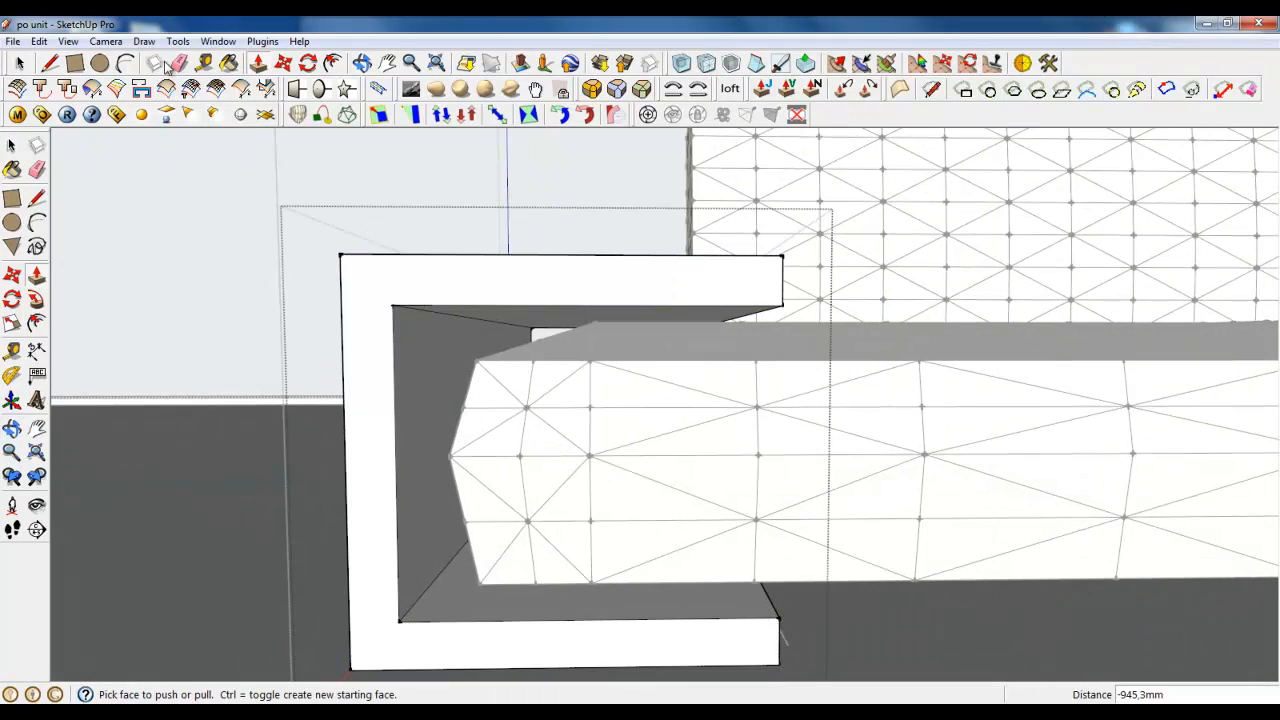
{"action": "left_click", "coordinate": [125, 63]}
{"action": "scroll", "coordinate": [357, 266], "scroll_direction": "up", "scroll_amount": 3}
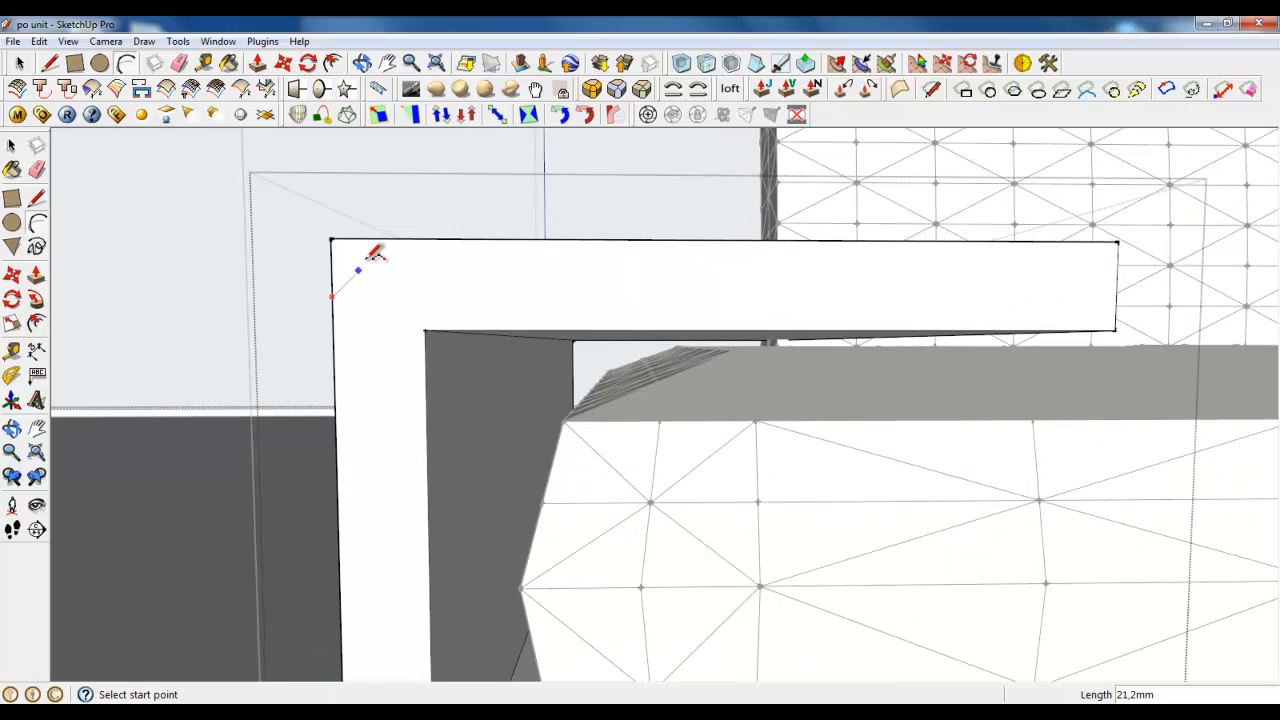
{"action": "left_click", "coordinate": [390, 238]}
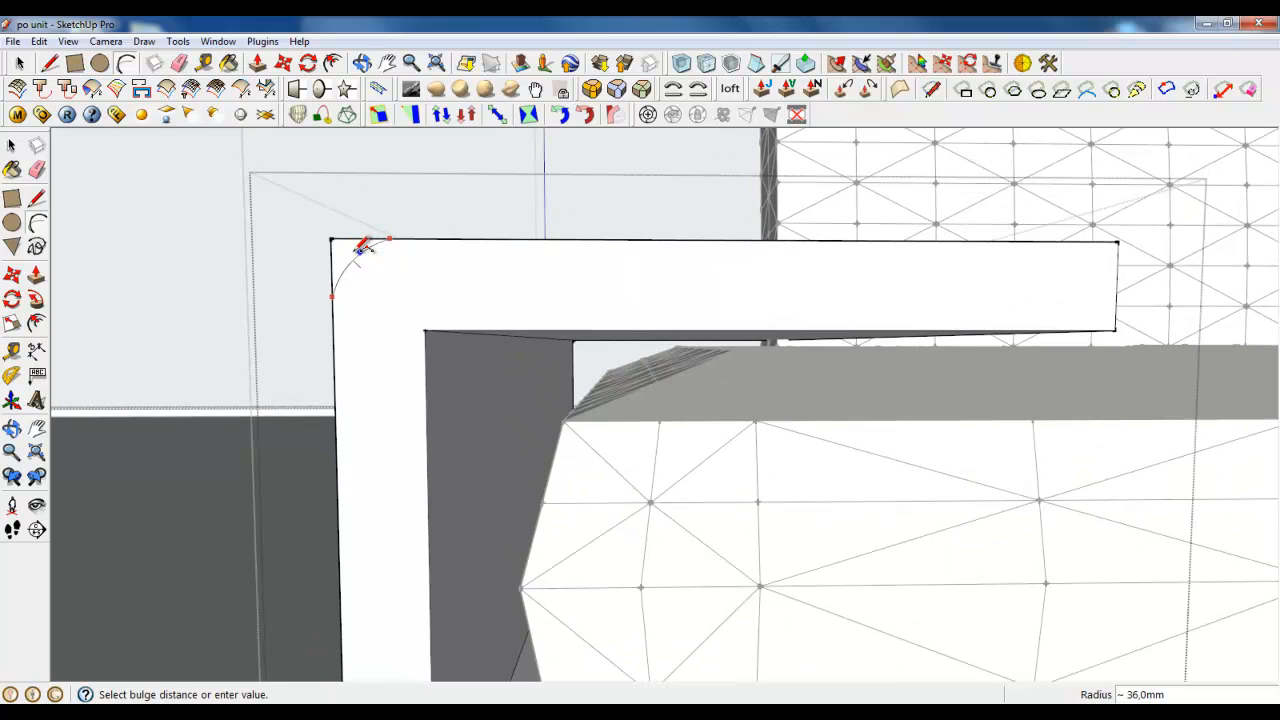
{"action": "left_click", "coordinate": [357, 247]}
- Push the upper outer corner piece back 945.3 mm to round that edge along the armrest's full depth
{"action": "middle_click_drag", "start_coordinate": [357, 247], "coordinate": [275, 143]}
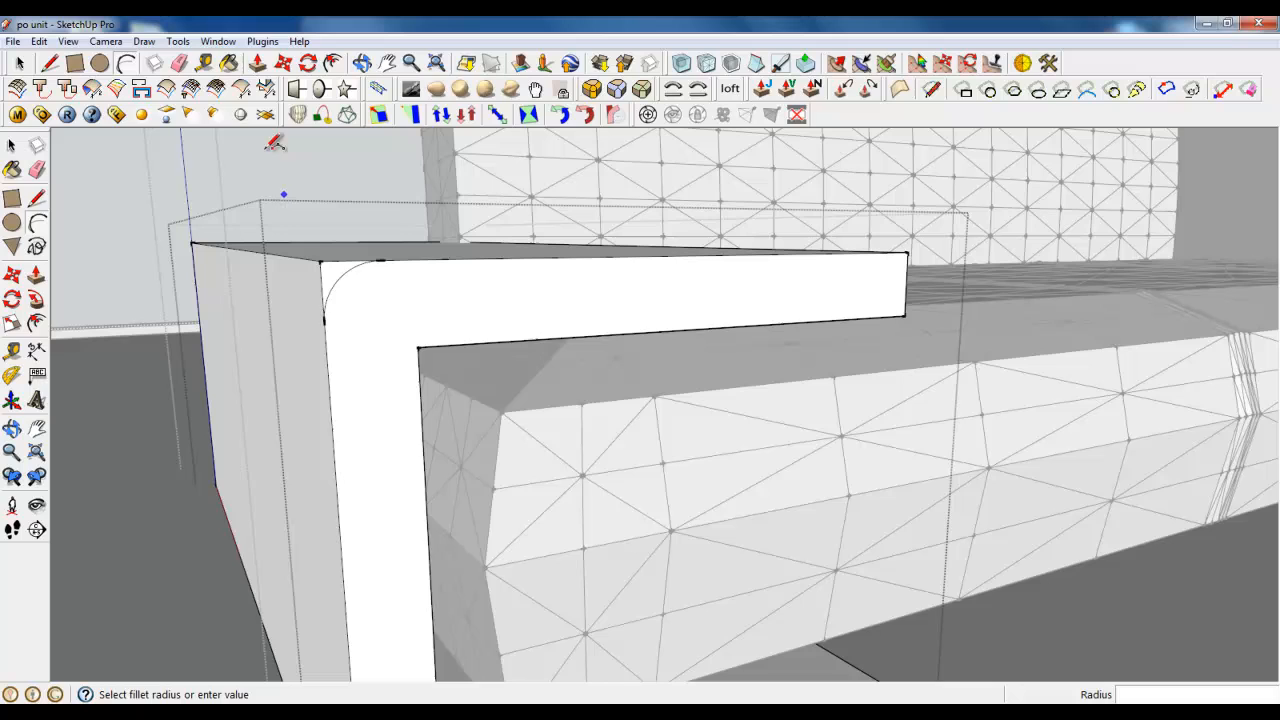
{"action": "left_click", "coordinate": [259, 66]}
{"action": "left_click", "coordinate": [331, 276]}
{"action": "left_click", "coordinate": [190, 258]}
{"action": "scroll", "coordinate": [435, 290], "scroll_direction": "down", "scroll_amount": 1}
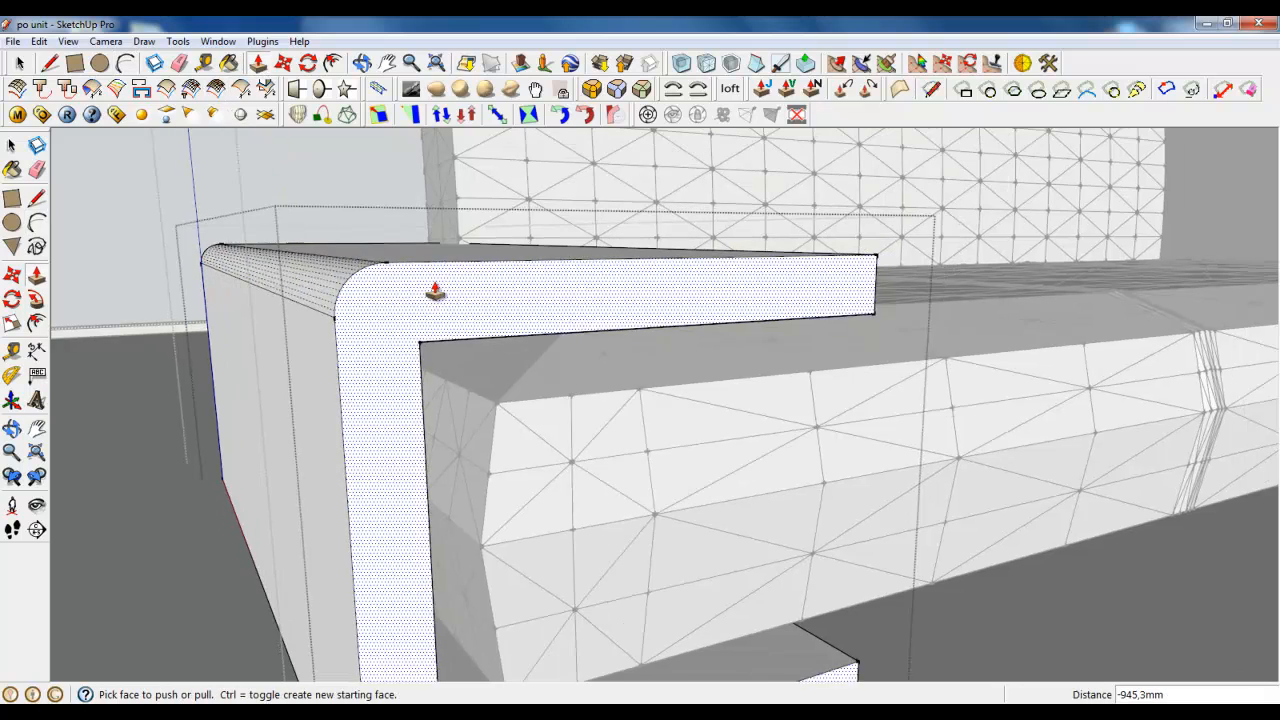
- Draw a tangent rounding arc of about 31 mm radius across the lower outer corner of the armrest's front face
{"action": "middle_click_drag", "start_coordinate": [435, 290], "coordinate": [400, 543]}
{"action": "key", "text": "a"}
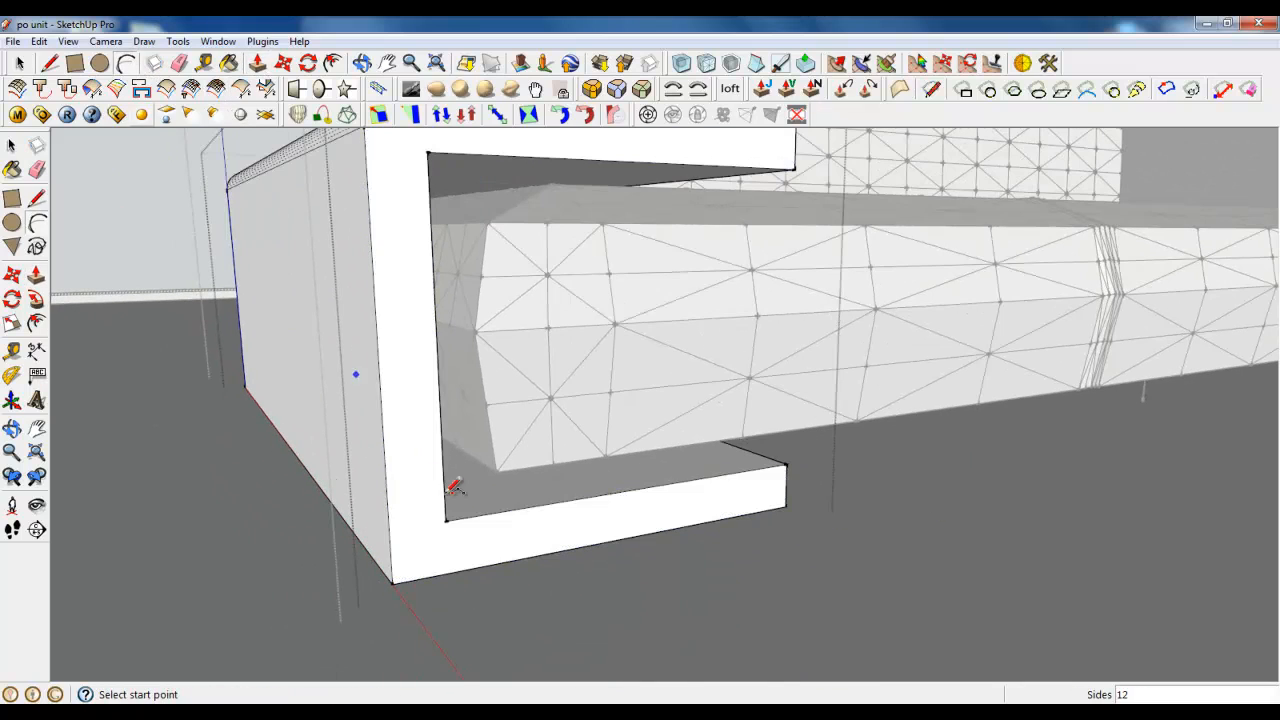
{"action": "scroll", "coordinate": [408, 560], "scroll_direction": "up", "scroll_amount": 2}
{"action": "left_click", "coordinate": [452, 576]}
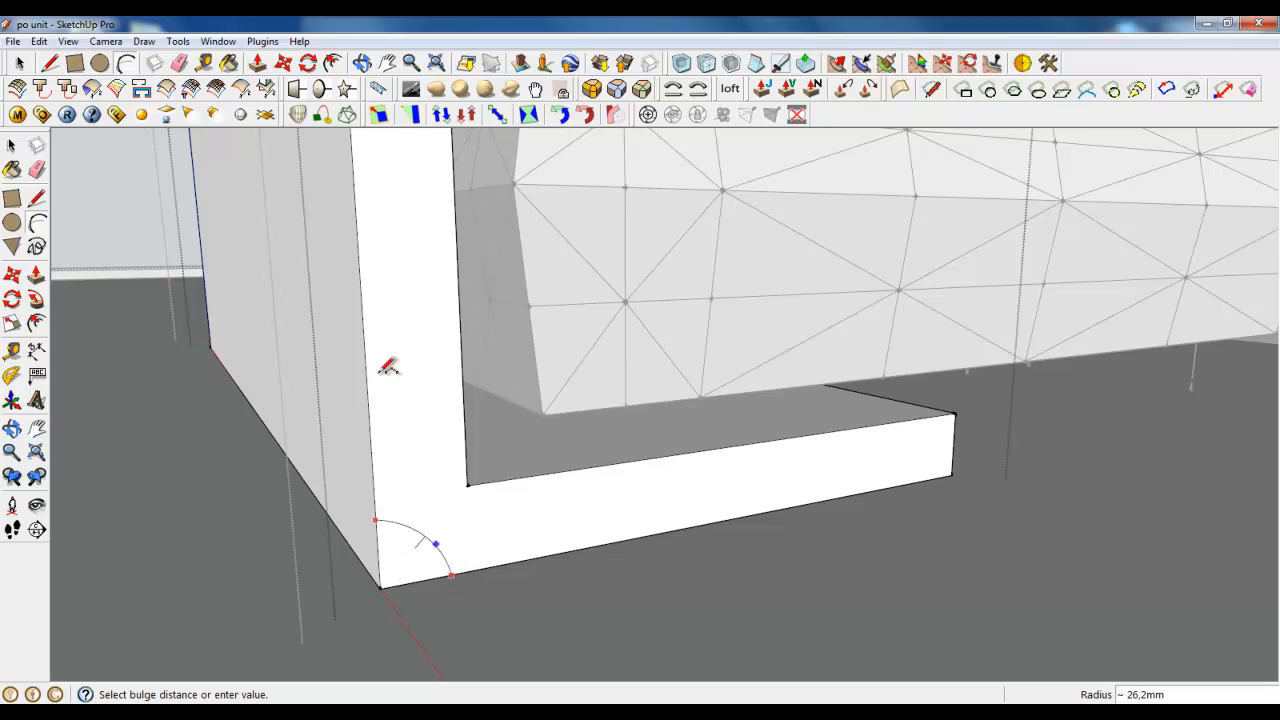
{"action": "left_click", "coordinate": [405, 561]}
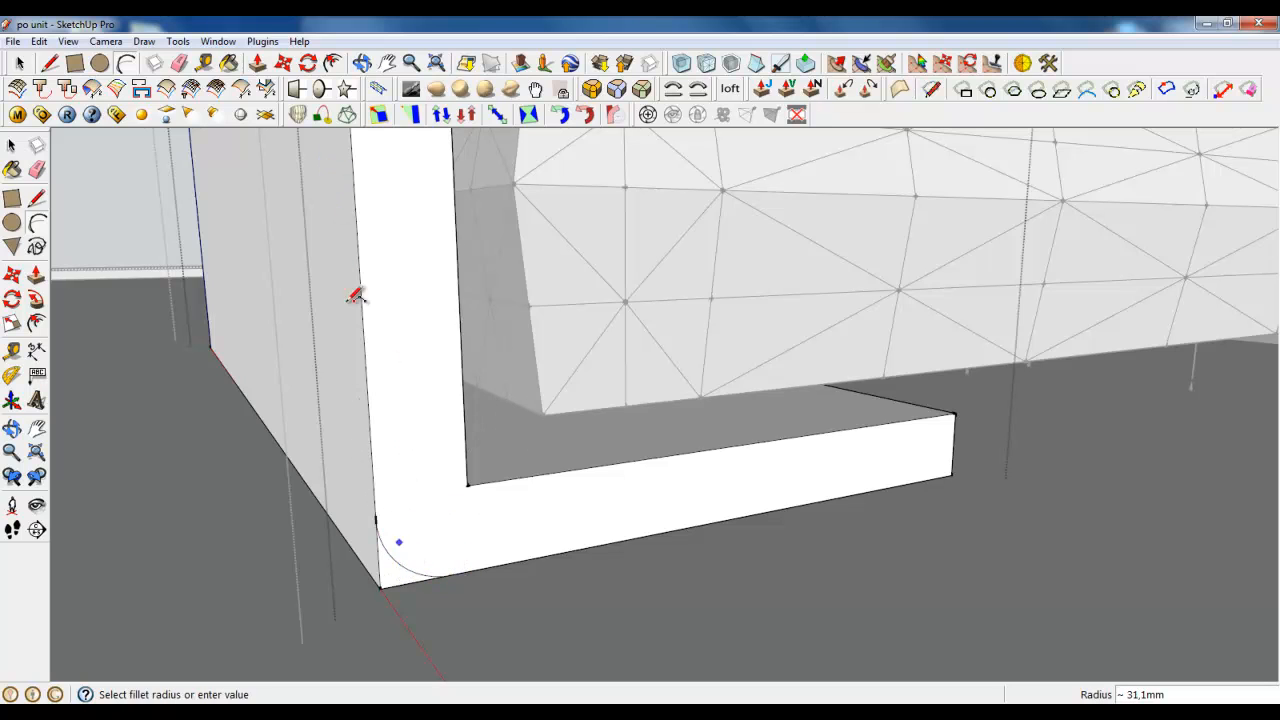
- Push the lower outer corner piece back 945.3 mm to round the armrest's bottom edge
{"action": "left_click", "coordinate": [257, 63]}
{"action": "left_click_drag", "start_coordinate": [366, 550], "coordinate": [225, 366]}
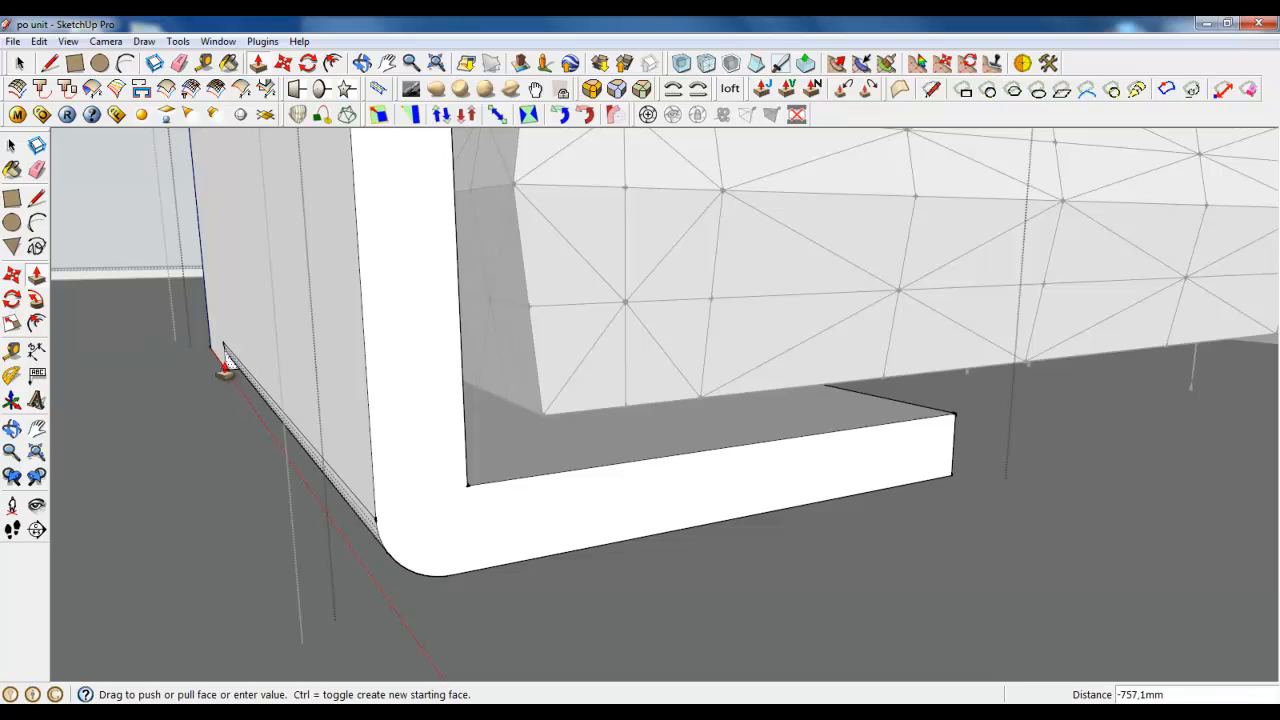
{"action": "left_click", "coordinate": [210, 350]}
- Draw a tangent arc across the front inner corner of the armrest's top surface
{"action": "scroll", "coordinate": [383, 535], "scroll_direction": "down", "scroll_amount": 3}
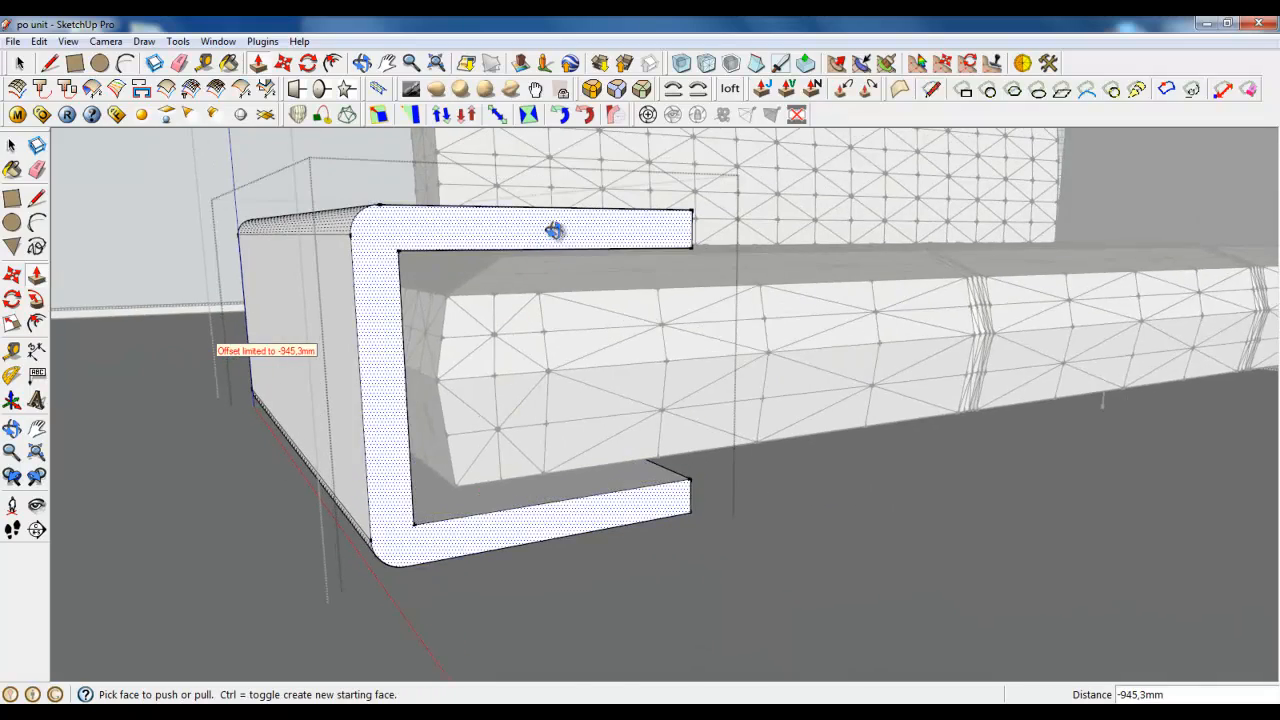
{"action": "middle_click_drag", "start_coordinate": [554, 231], "coordinate": [481, 396]}
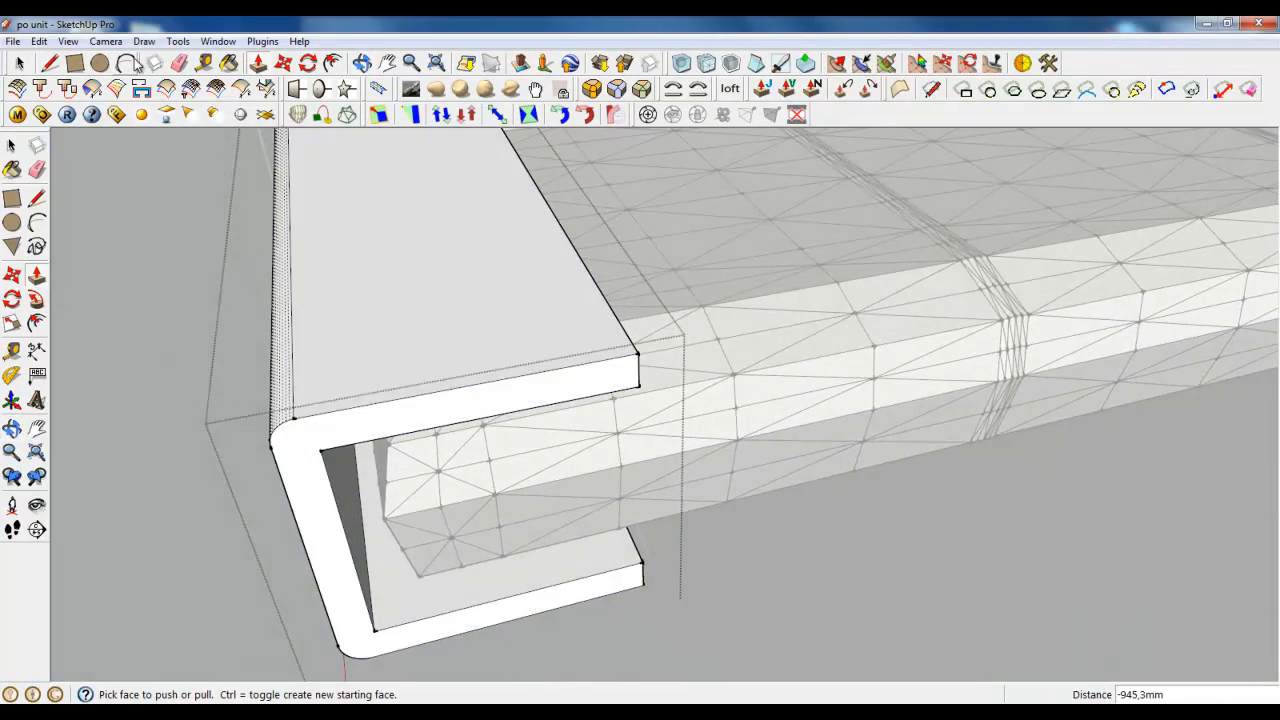
{"action": "left_click", "coordinate": [126, 62]}
{"action": "scroll", "coordinate": [651, 403], "scroll_direction": "up", "scroll_amount": 4}
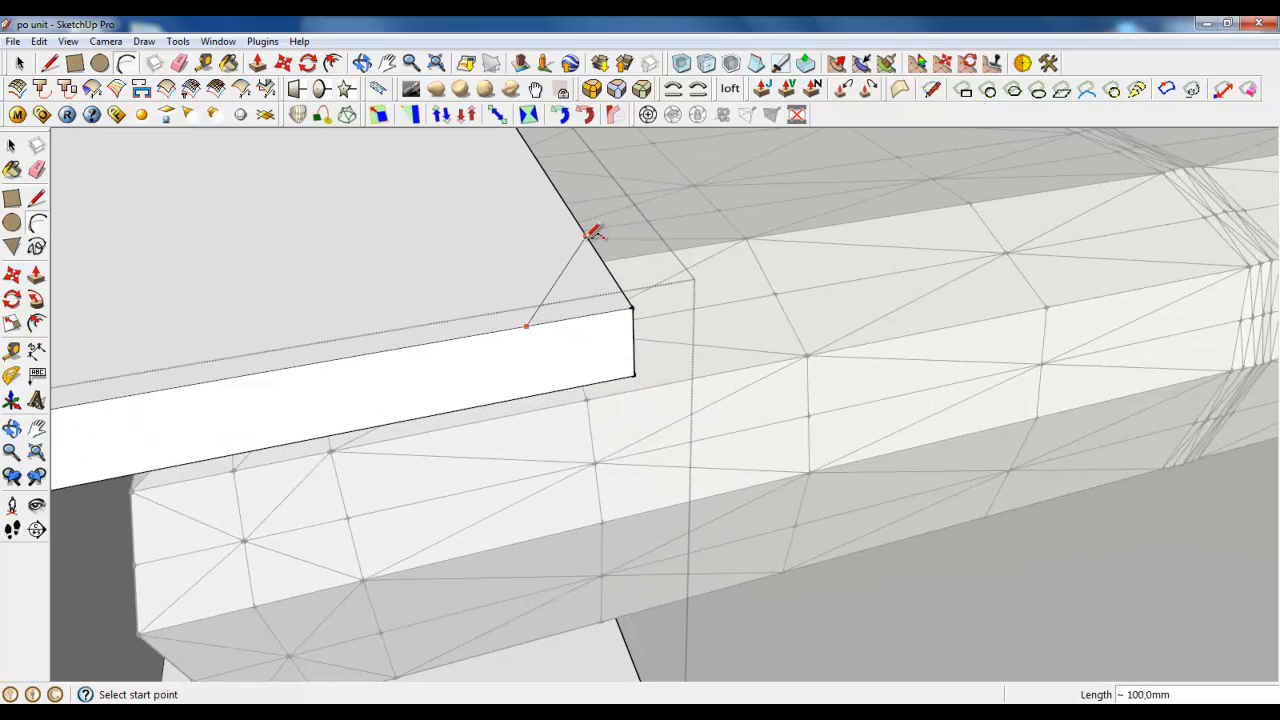
{"action": "left_click", "coordinate": [602, 261]}
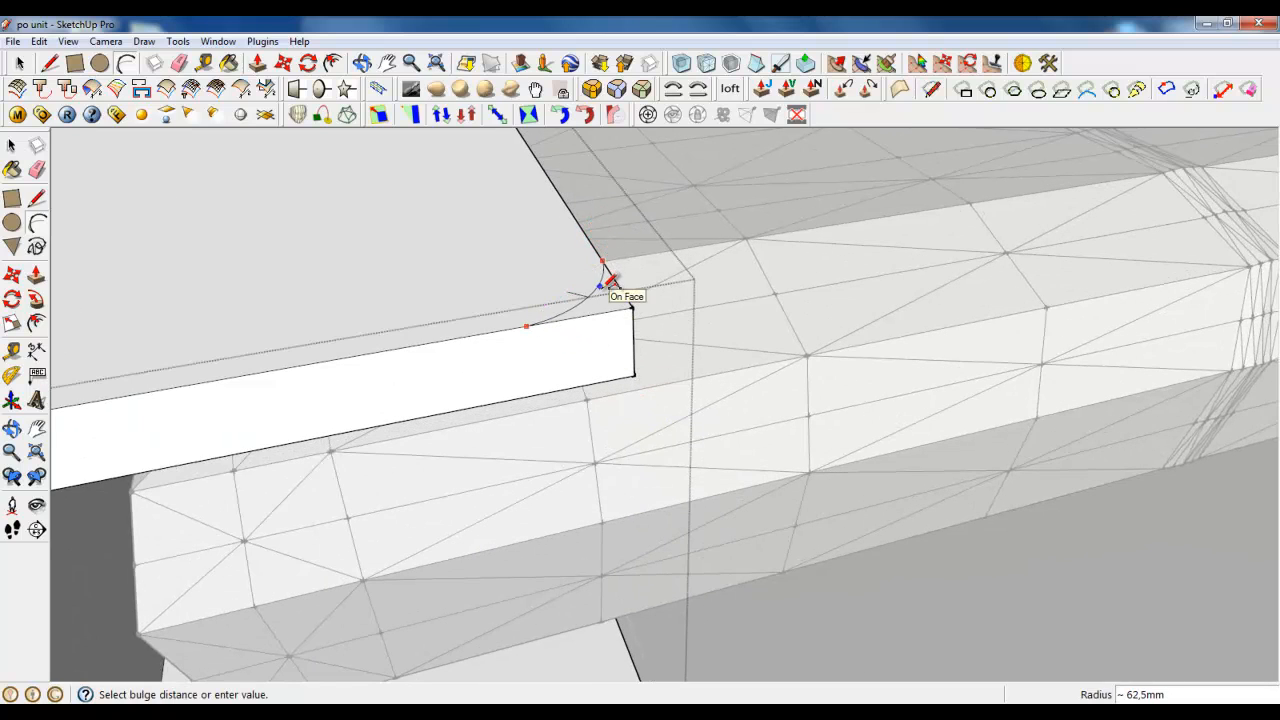
- Copy the corner outline cut by the arc from the armrest's upper plate 297.2 mm straight down onto the lower plate
{"action": "left_click", "coordinate": [24, 65]}
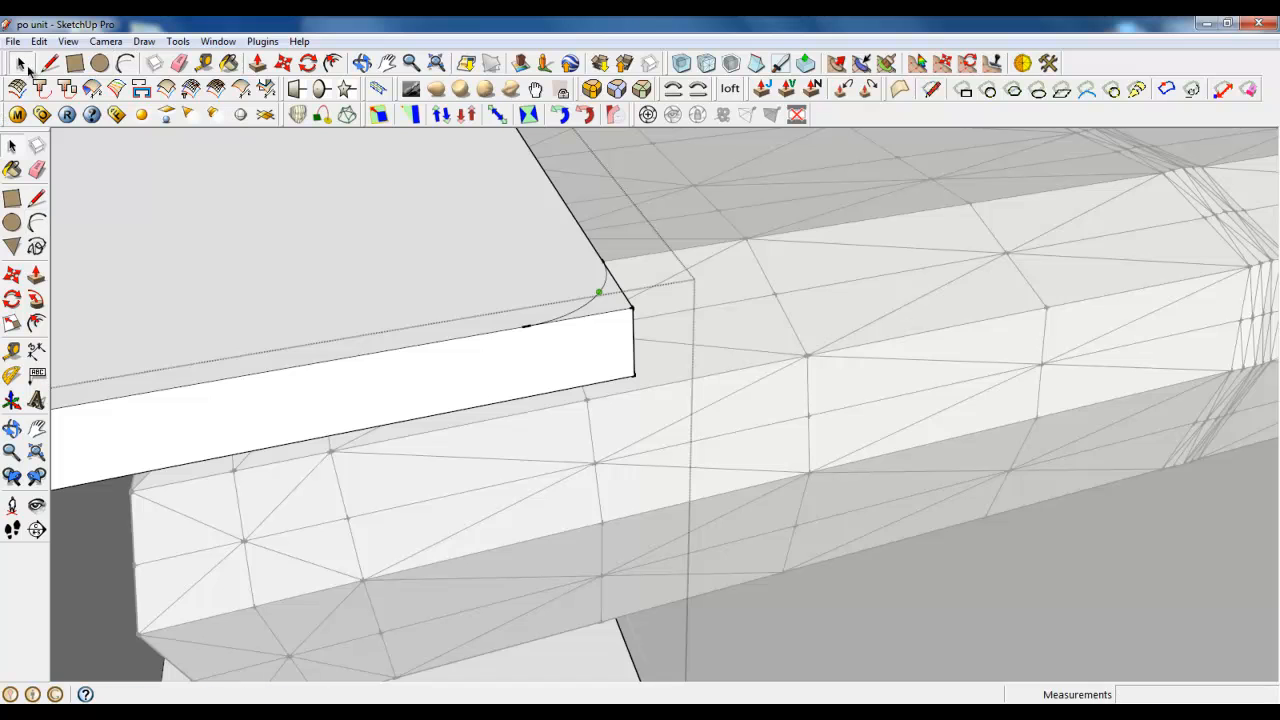
{"action": "left_click", "coordinate": [284, 64]}
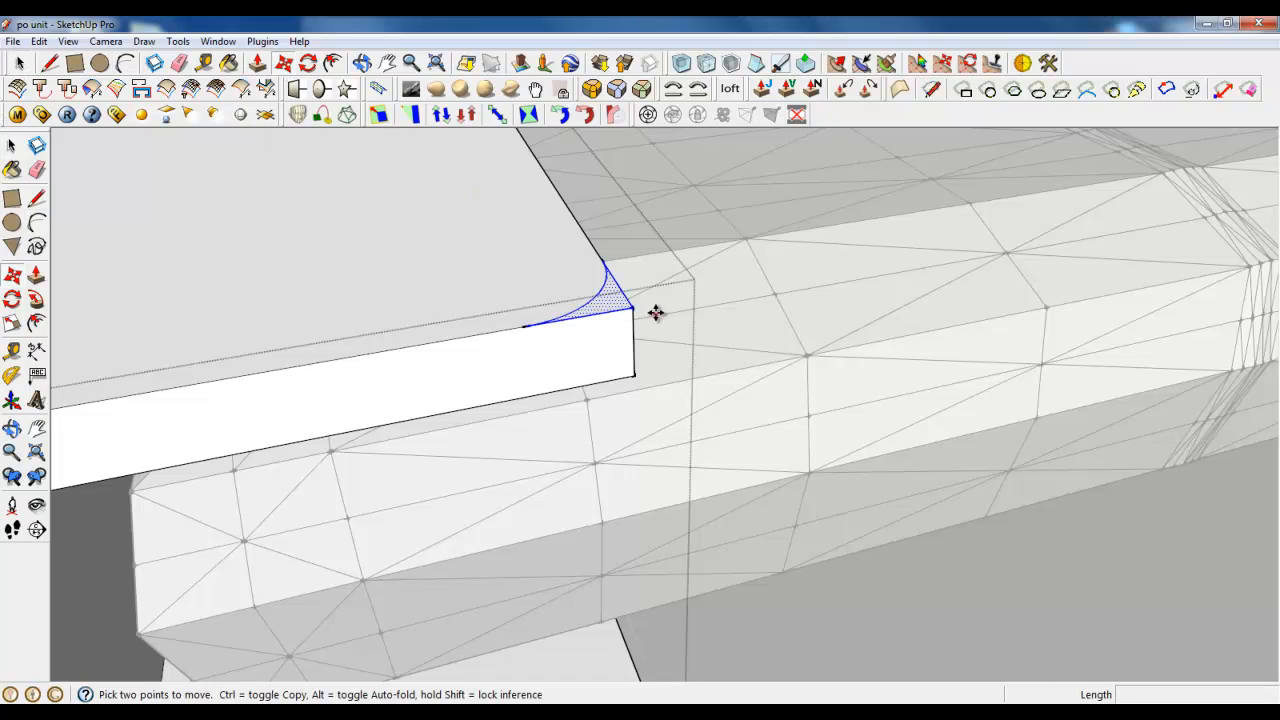
{"action": "key", "text": "ctrl"}
{"action": "left_click", "coordinate": [633, 308]}
{"action": "scroll", "coordinate": [643, 280], "scroll_direction": "down", "scroll_amount": 3}
{"action": "left_click", "coordinate": [652, 502]}
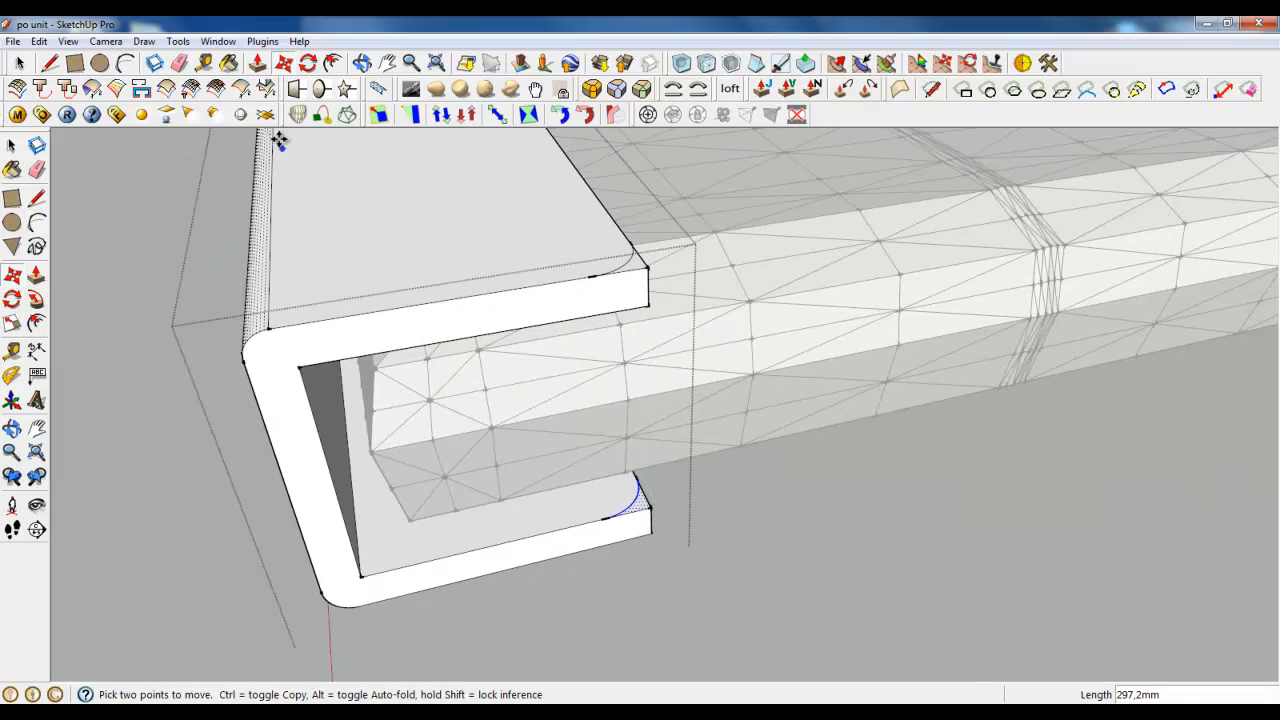
- Push the front inner corner pieces of both the upper and lower plates down 40 mm to round those corners
{"action": "left_click", "coordinate": [256, 63]}
{"action": "left_click", "coordinate": [638, 268]}
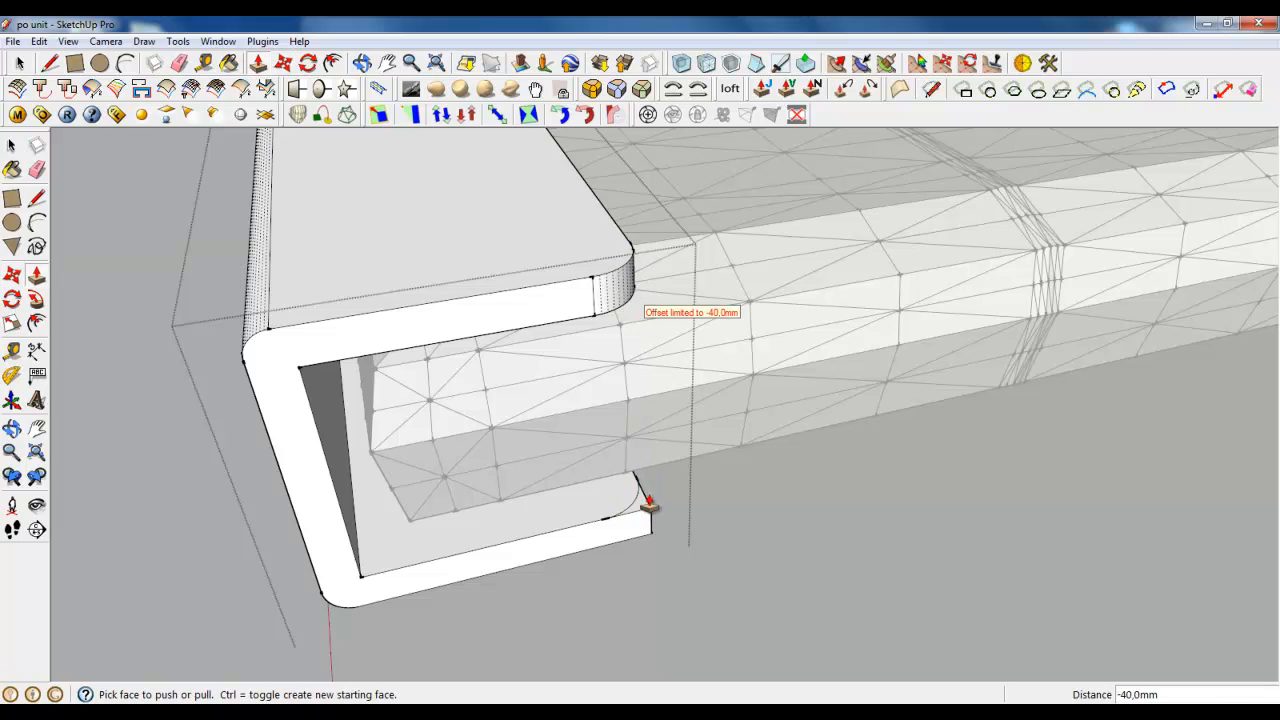
{"action": "double_click", "coordinate": [646, 520]}
{"action": "middle_click_drag", "start_coordinate": [646, 531], "coordinate": [638, 608]}
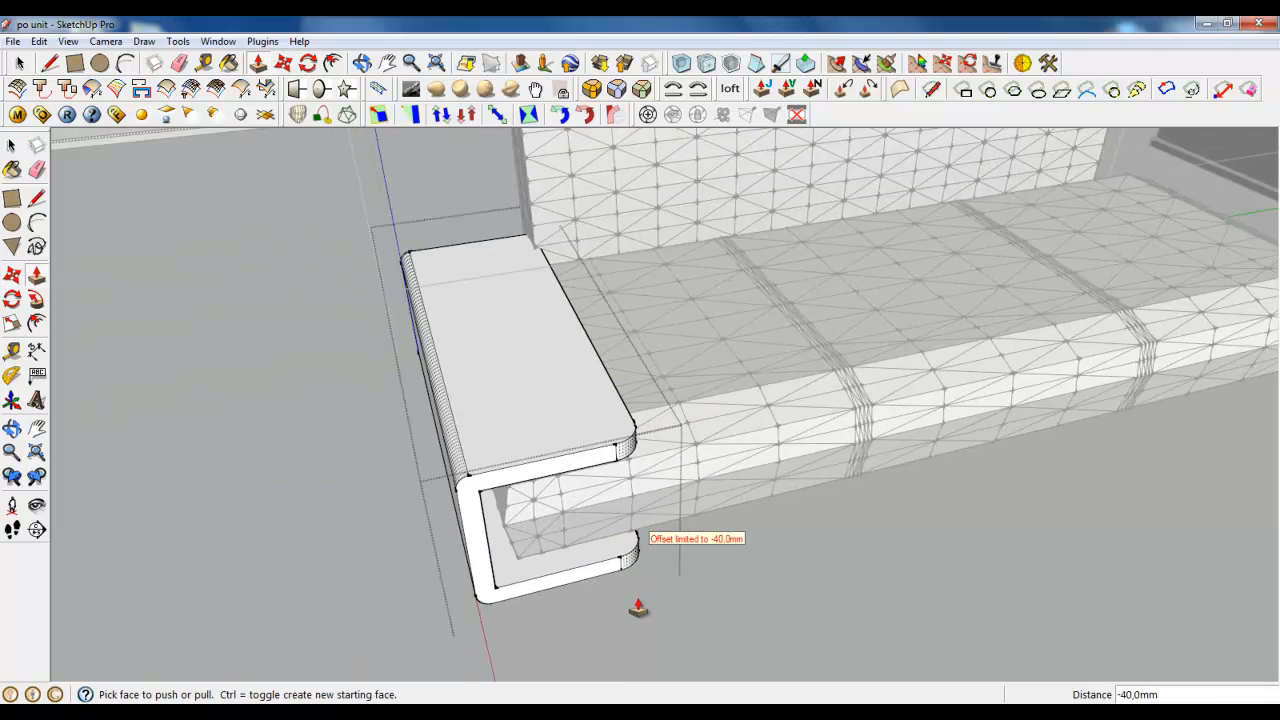
- Leave the armrest group, select the whole armrest and try to move it at the base's end
{"action": "key", "text": "space"}
{"action": "scroll", "coordinate": [580, 410], "scroll_direction": "up", "scroll_amount": 2}
{"action": "middle_click_drag", "start_coordinate": [580, 410], "coordinate": [513, 281]}
{"action": "left_click", "coordinate": [513, 281]}
{"action": "key", "text": "m"}
{"action": "scroll", "coordinate": [506, 294], "scroll_direction": "up", "scroll_amount": 3}
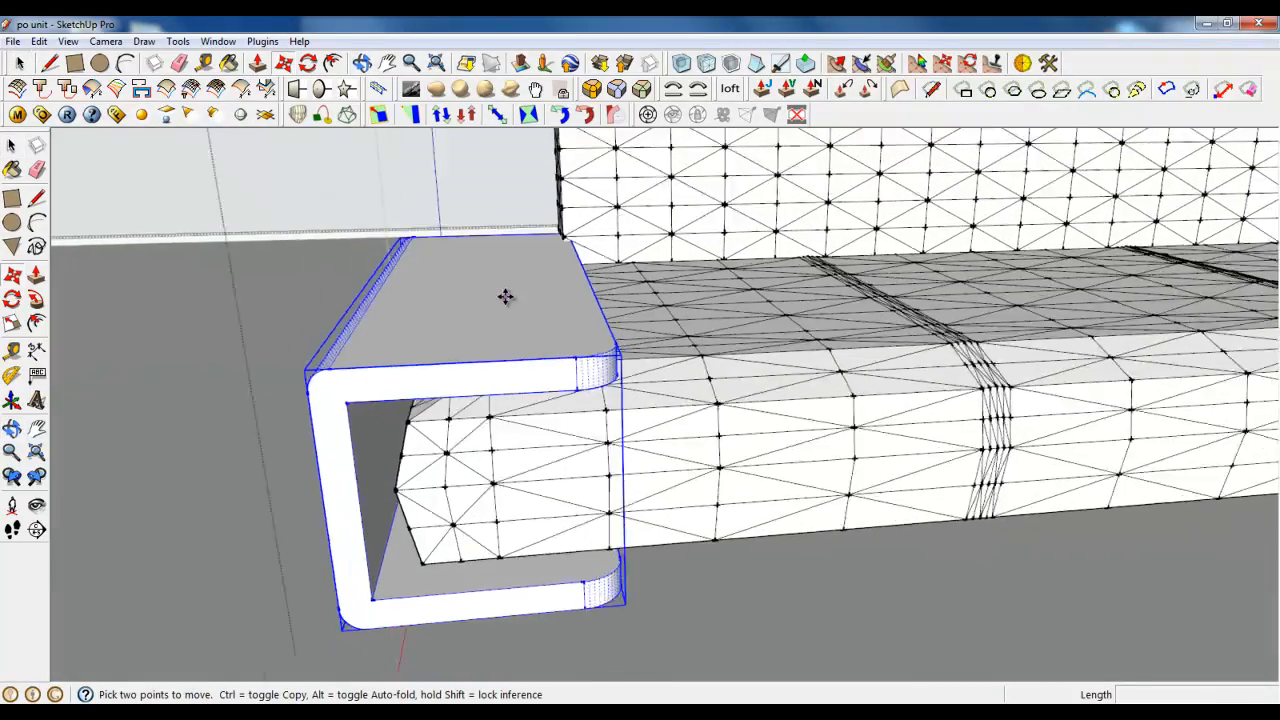
{"action": "left_click", "coordinate": [558, 277]}
{"action": "scroll", "coordinate": [563, 289], "scroll_direction": "down", "scroll_amount": 2}
{"action": "middle_click_drag", "start_coordinate": [563, 289], "coordinate": [569, 369]}
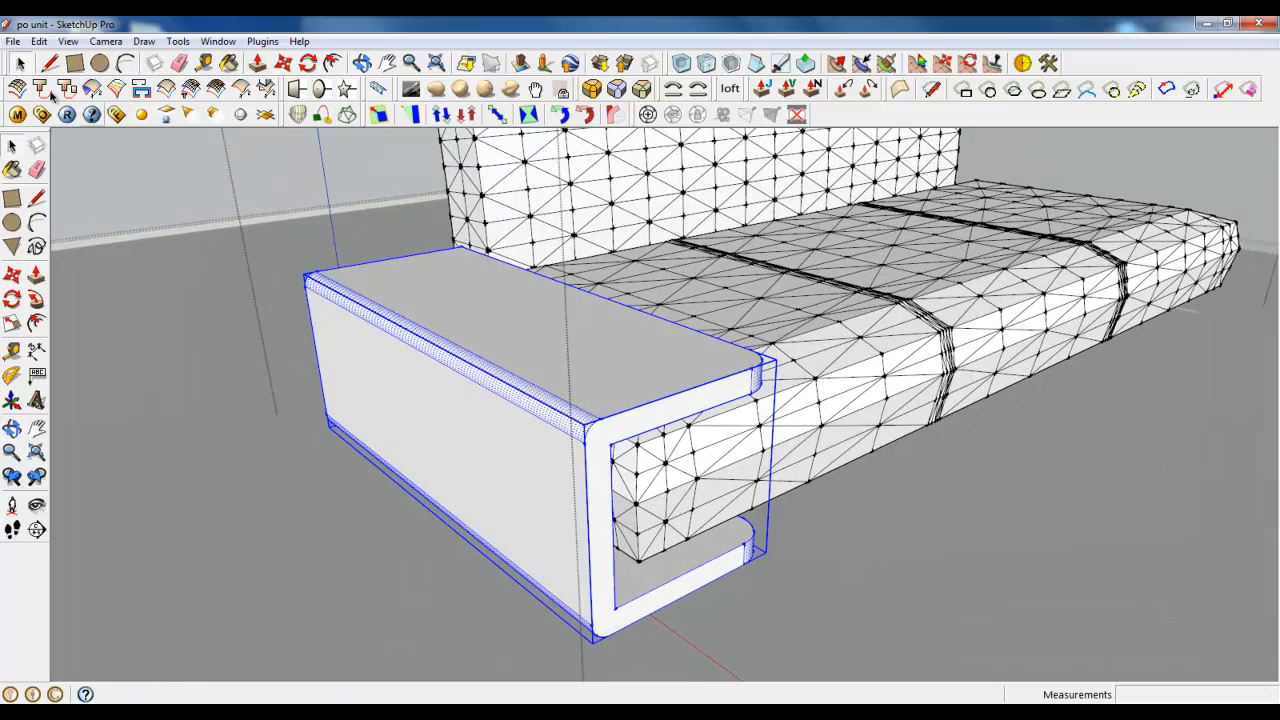
{"action": "double_click", "coordinate": [613, 452]}
{"action": "scroll", "coordinate": [655, 440], "scroll_direction": "up", "scroll_amount": 3}
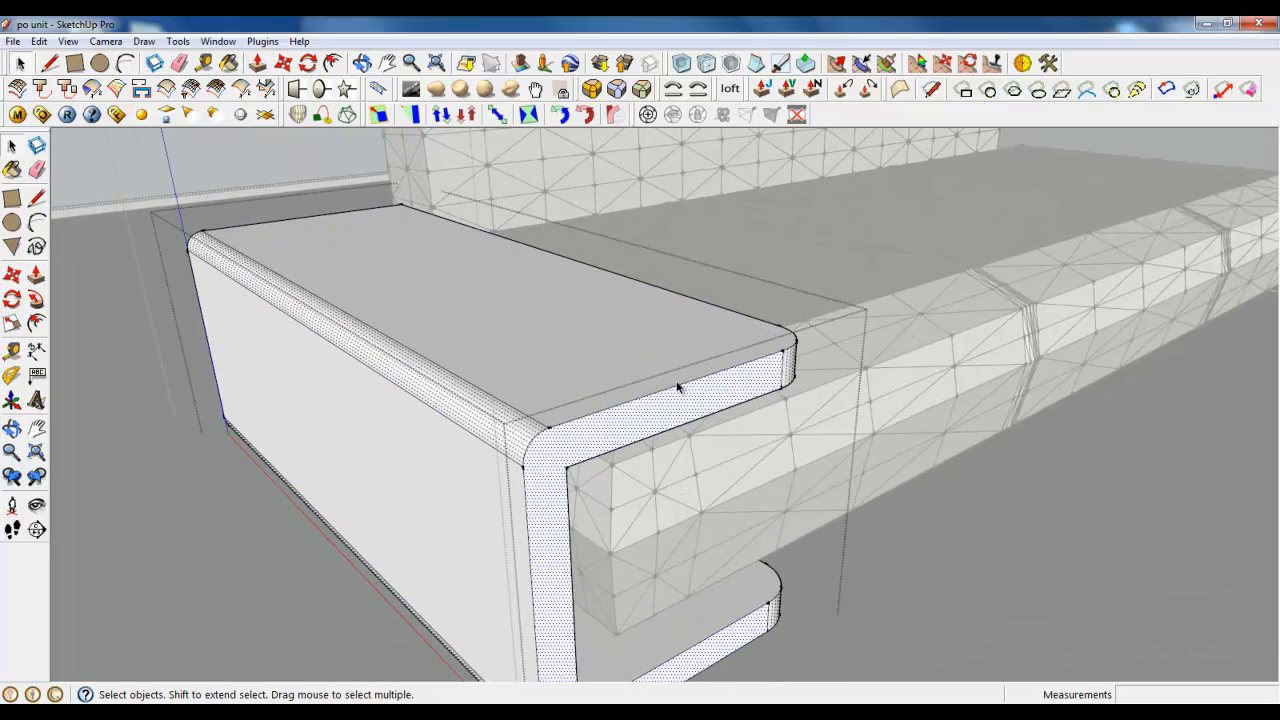
{"action": "scroll", "coordinate": [590, 620], "scroll_direction": "down", "scroll_amount": 5}
{"action": "right_click", "coordinate": [366, 558]}
{"action": "left_click", "coordinate": [432, 547]}
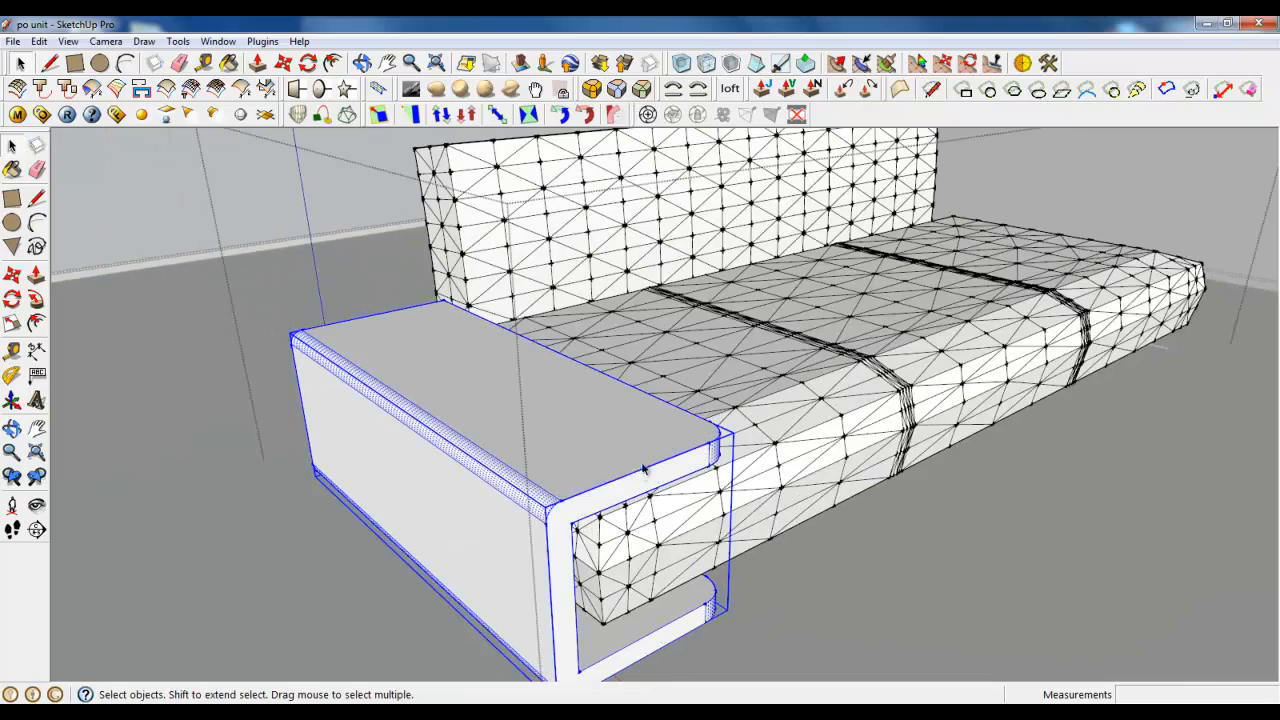
- Copy the armrest about 2340 mm along the sofa's length to the opposite end of the base
{"action": "middle_click_drag", "start_coordinate": [432, 547], "coordinate": [638, 555]}
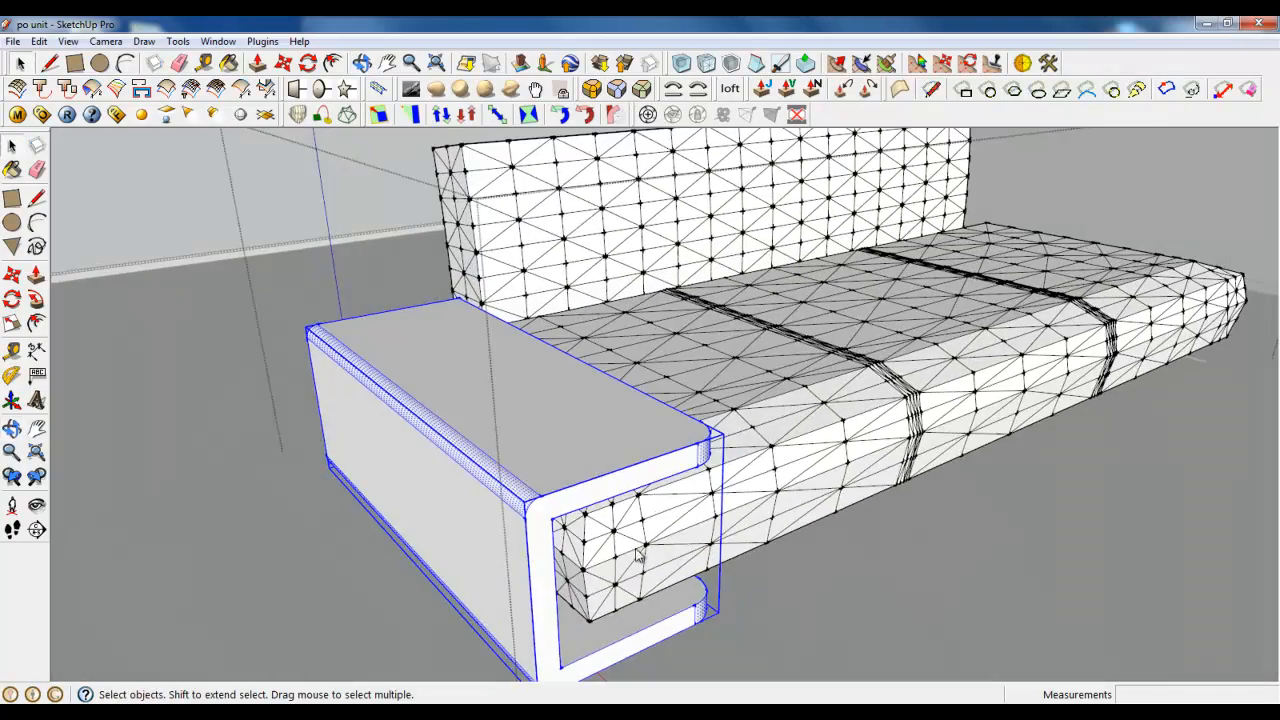
{"action": "left_click", "coordinate": [276, 62]}
{"action": "left_click", "coordinate": [518, 379]}
{"action": "key", "text": "ctrl"}
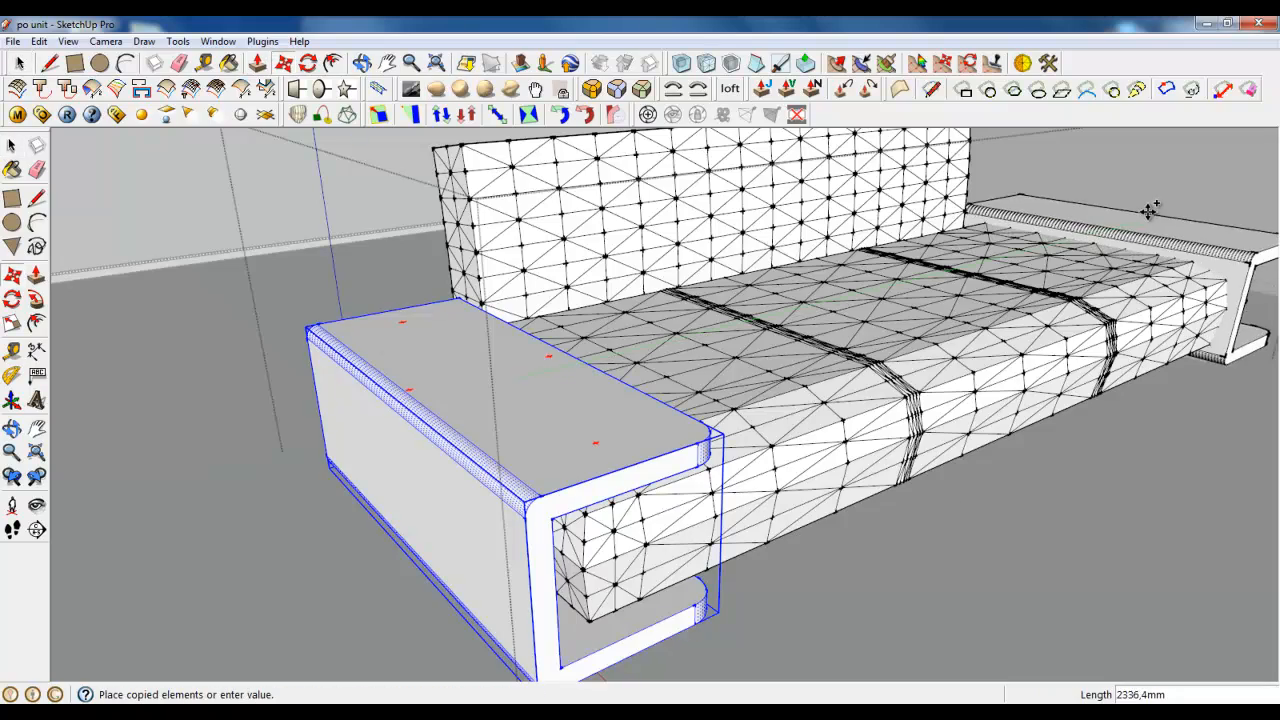
{"action": "left_click", "coordinate": [1160, 211]}
{"action": "scroll", "coordinate": [1165, 210], "scroll_direction": "up", "scroll_amount": 5}
{"action": "middle_click_drag", "start_coordinate": [1240, 194], "coordinate": [634, 414]}
{"action": "scroll", "coordinate": [1020, 391], "scroll_direction": "up", "scroll_amount": 4}
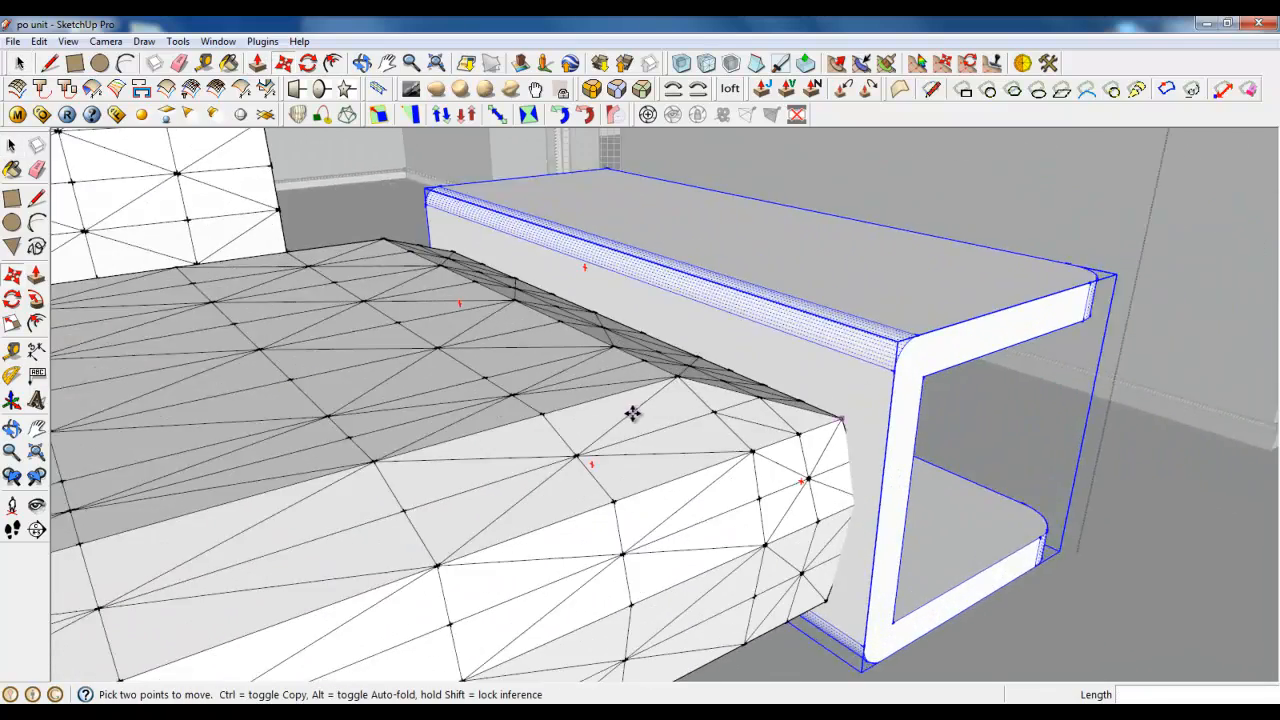
- Flip the copied armrest along the green axis with Scale so its opening faces the base
{"action": "scroll", "coordinate": [590, 385], "scroll_direction": "down", "scroll_amount": 1}
{"action": "left_click", "coordinate": [12, 322]}
{"action": "middle_click_drag", "start_coordinate": [830, 372], "coordinate": [618, 311]}
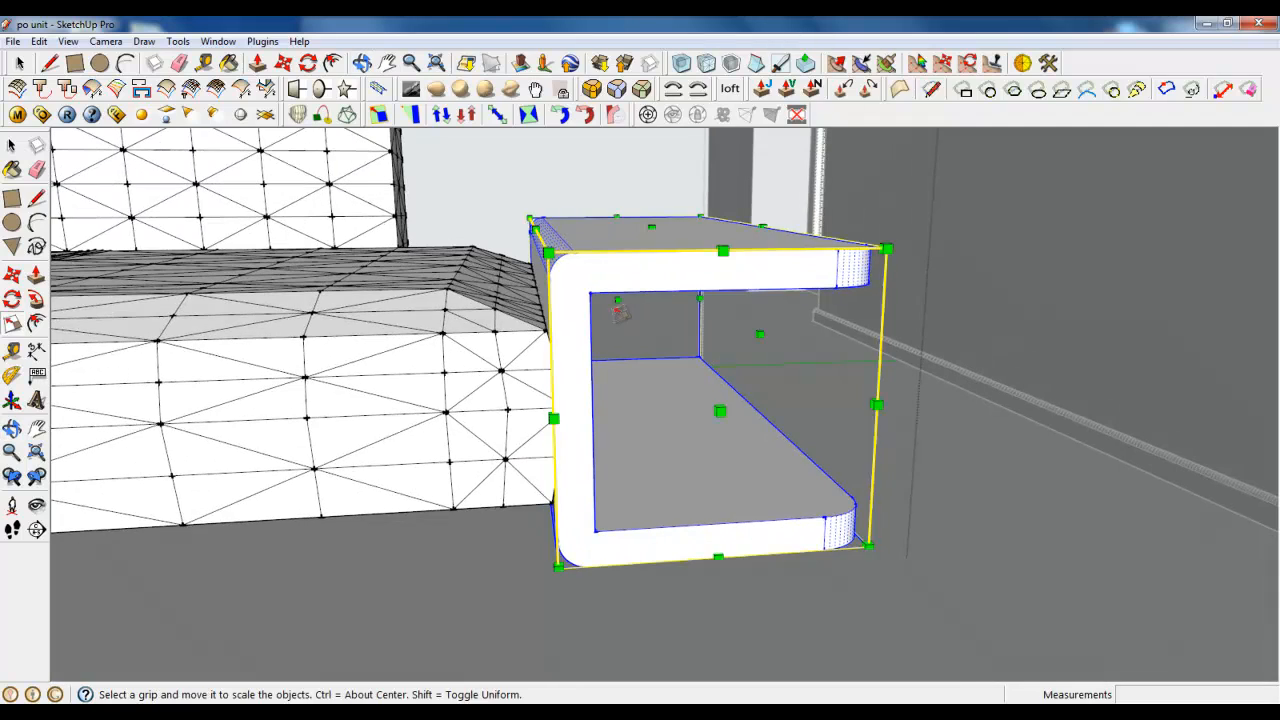
{"action": "left_click_drag", "start_coordinate": [760, 336], "coordinate": [1081, 325]}
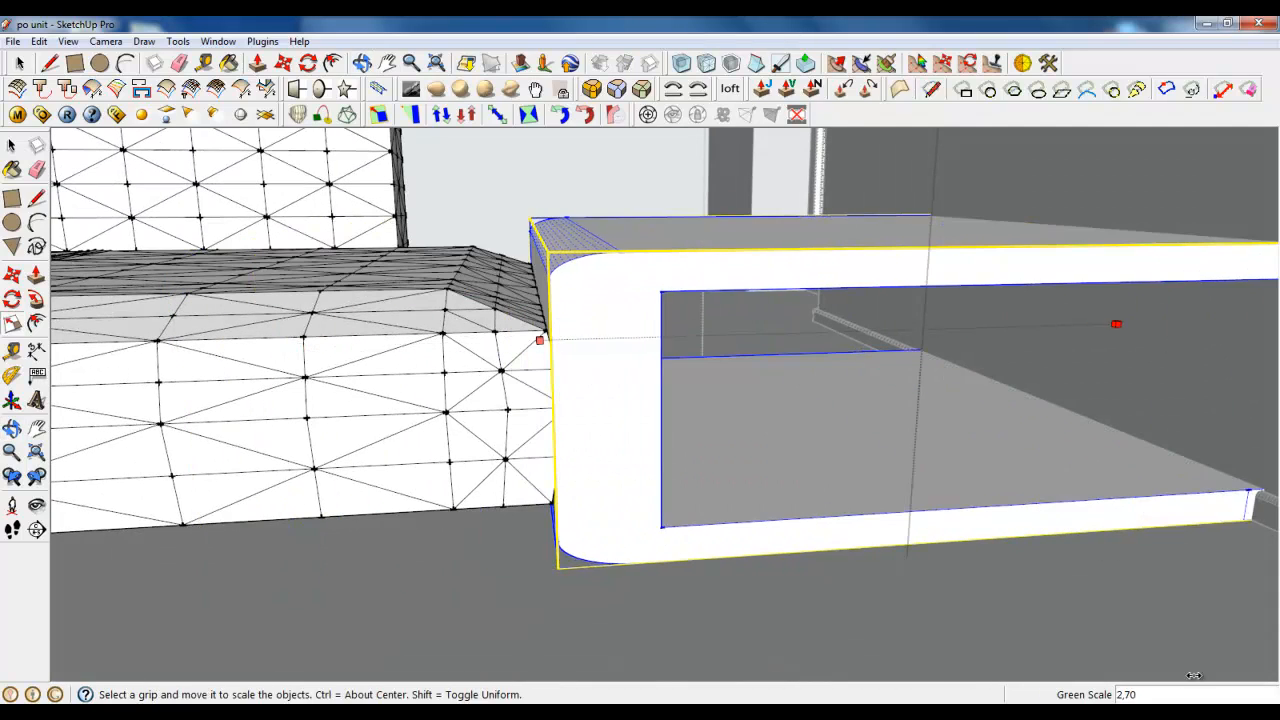
{"action": "left_click", "coordinate": [325, 460]}
{"action": "middle_click_drag", "start_coordinate": [337, 463], "coordinate": [488, 473]}
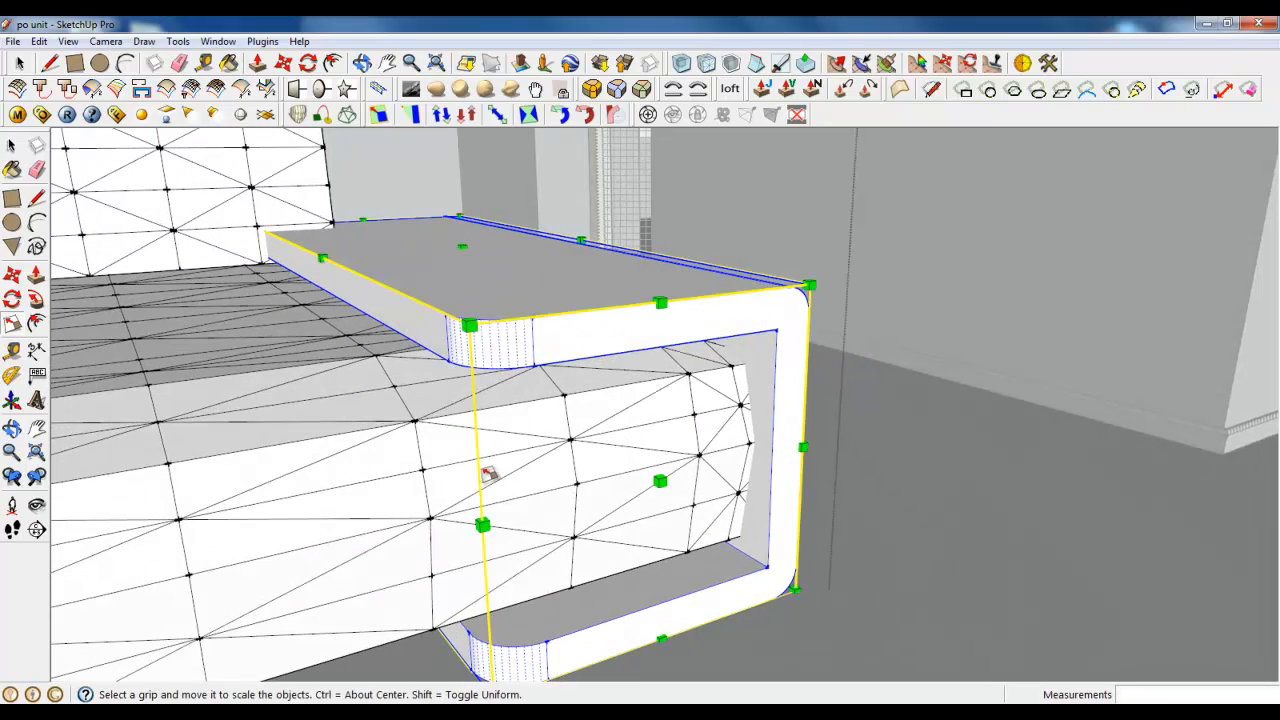
- Move the flipped armrest about 33 mm outward along the sofa's length to fit it around the base's end
{"action": "left_click", "coordinate": [281, 63]}
{"action": "left_click", "coordinate": [457, 229]}
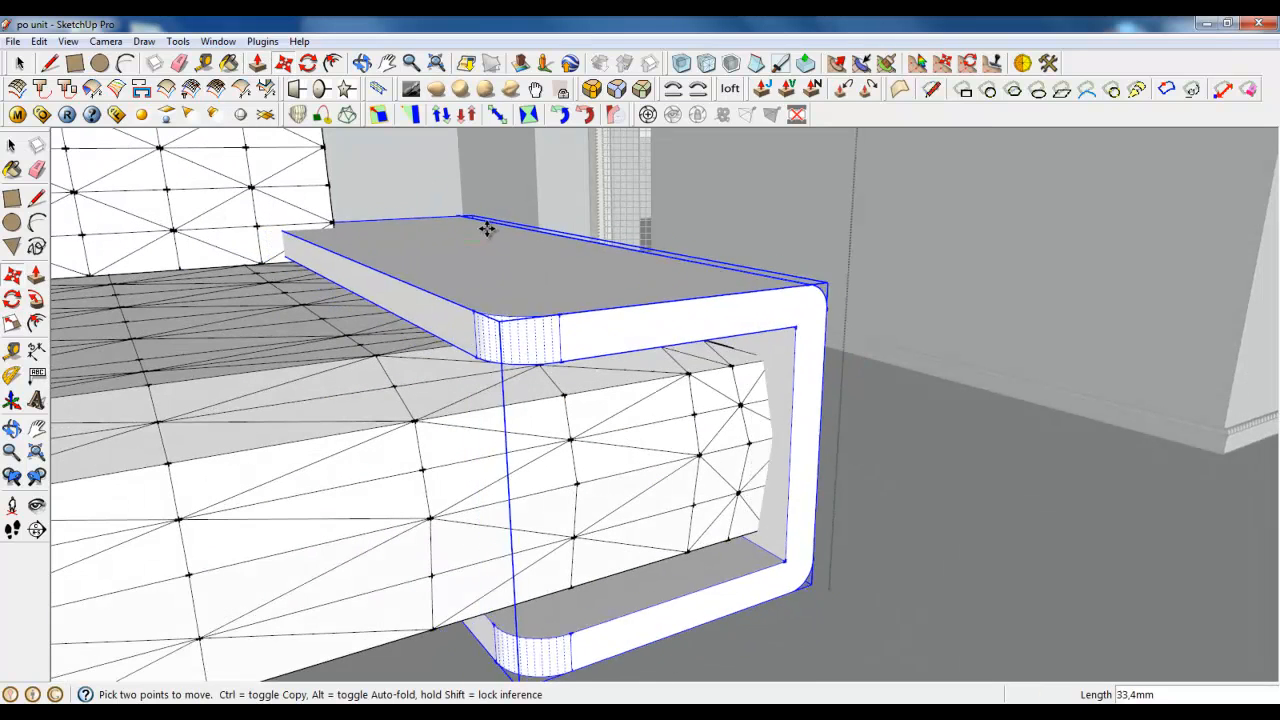
{"action": "left_click", "coordinate": [540, 237]}
{"action": "middle_click_drag", "start_coordinate": [540, 250], "coordinate": [803, 389]}
{"action": "scroll", "coordinate": [783, 355], "scroll_direction": "down", "scroll_amount": 3}
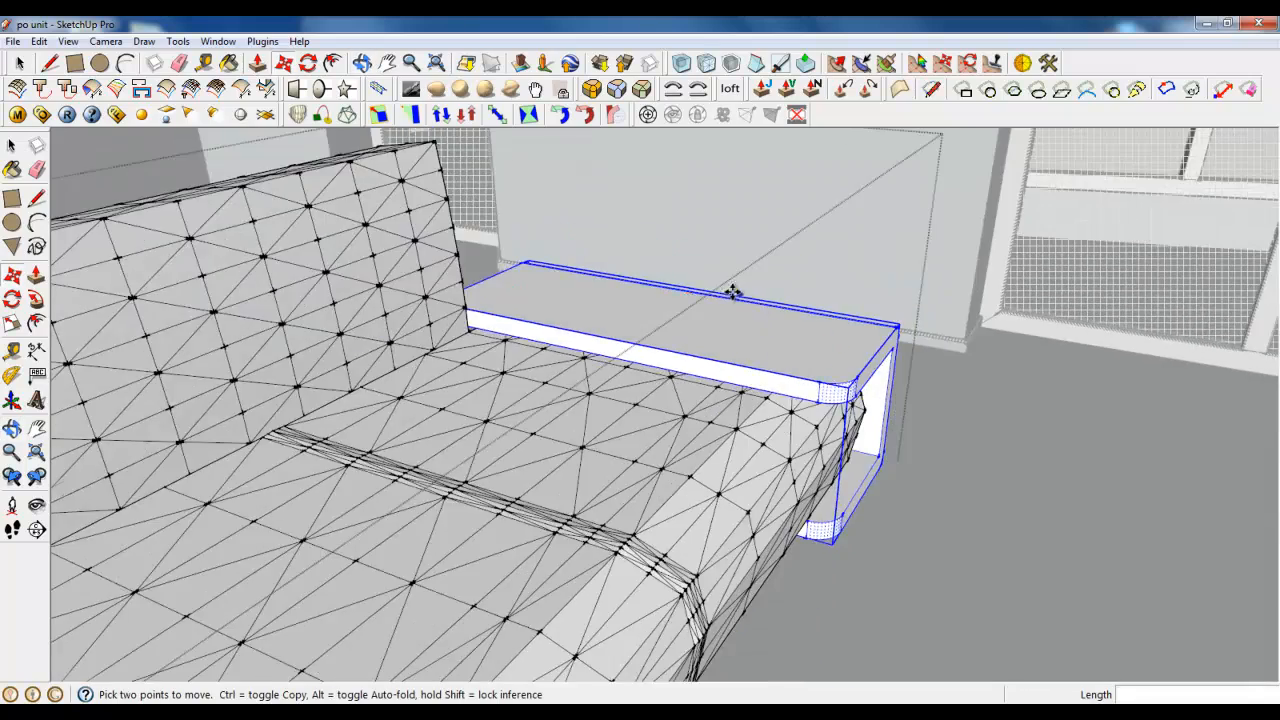
- Examine the sofa with both armrests from several angles, selecting the backrest and the seat base in turn
{"action": "scroll", "coordinate": [674, 363], "scroll_direction": "down", "scroll_amount": 3}
{"action": "middle_click_drag", "start_coordinate": [674, 363], "coordinate": [571, 443]}
{"action": "scroll", "coordinate": [402, 456], "scroll_direction": "up", "scroll_amount": 3}
{"action": "scroll", "coordinate": [670, 468], "scroll_direction": "down", "scroll_amount": 3}
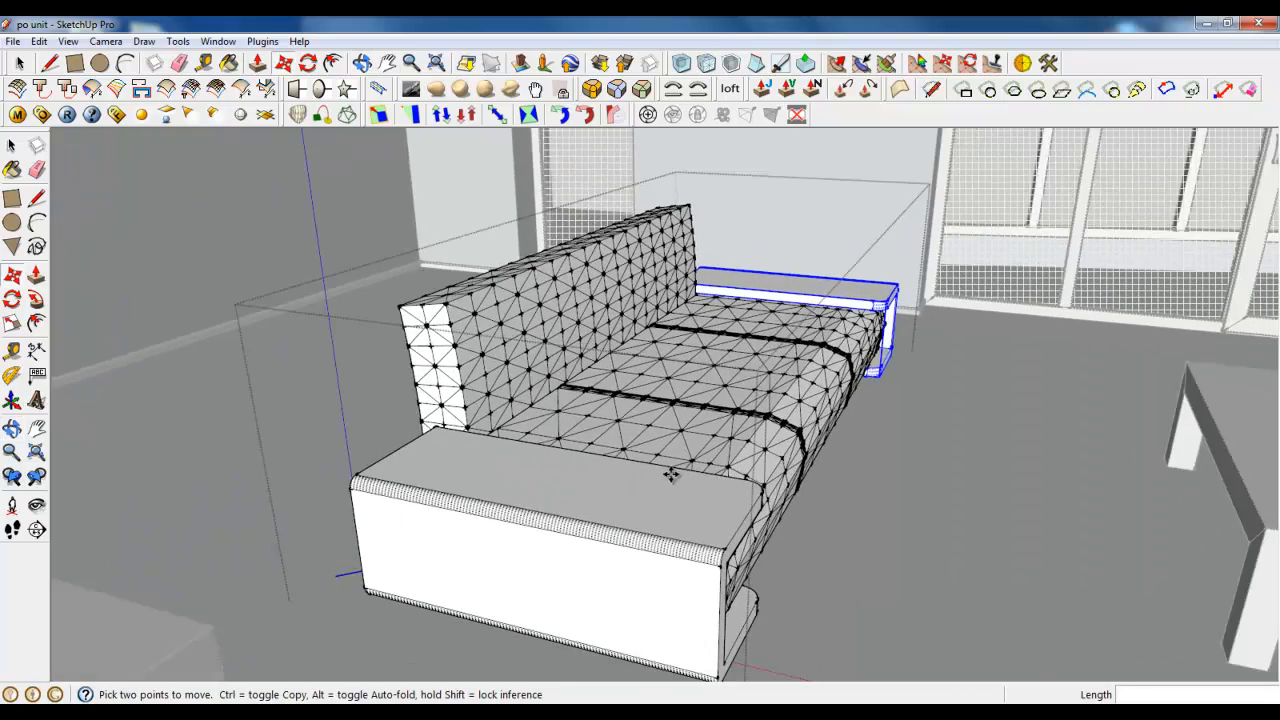
{"action": "middle_click_drag", "start_coordinate": [670, 474], "coordinate": [575, 430]}
{"action": "key", "text": "space"}
{"action": "left_click", "coordinate": [551, 343]}
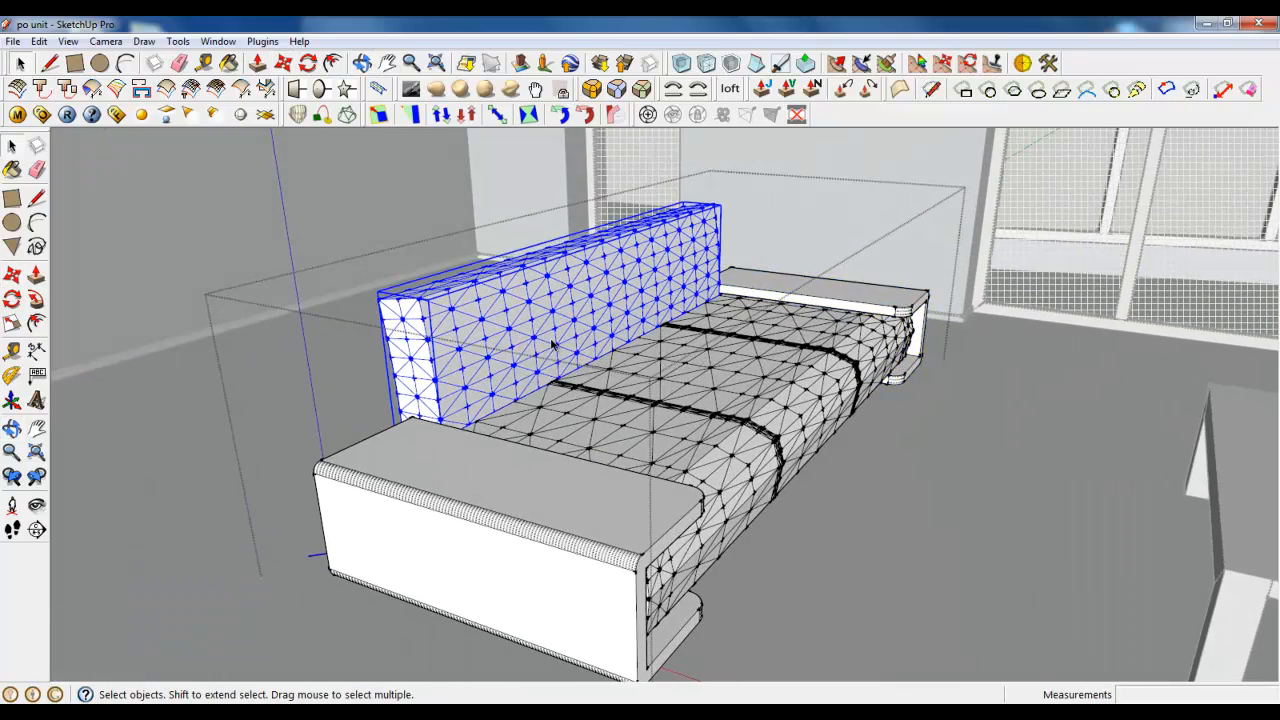
{"action": "left_click", "coordinate": [627, 428]}
{"action": "left_click", "coordinate": [545, 328]}
{"action": "left_click", "coordinate": [628, 433]}
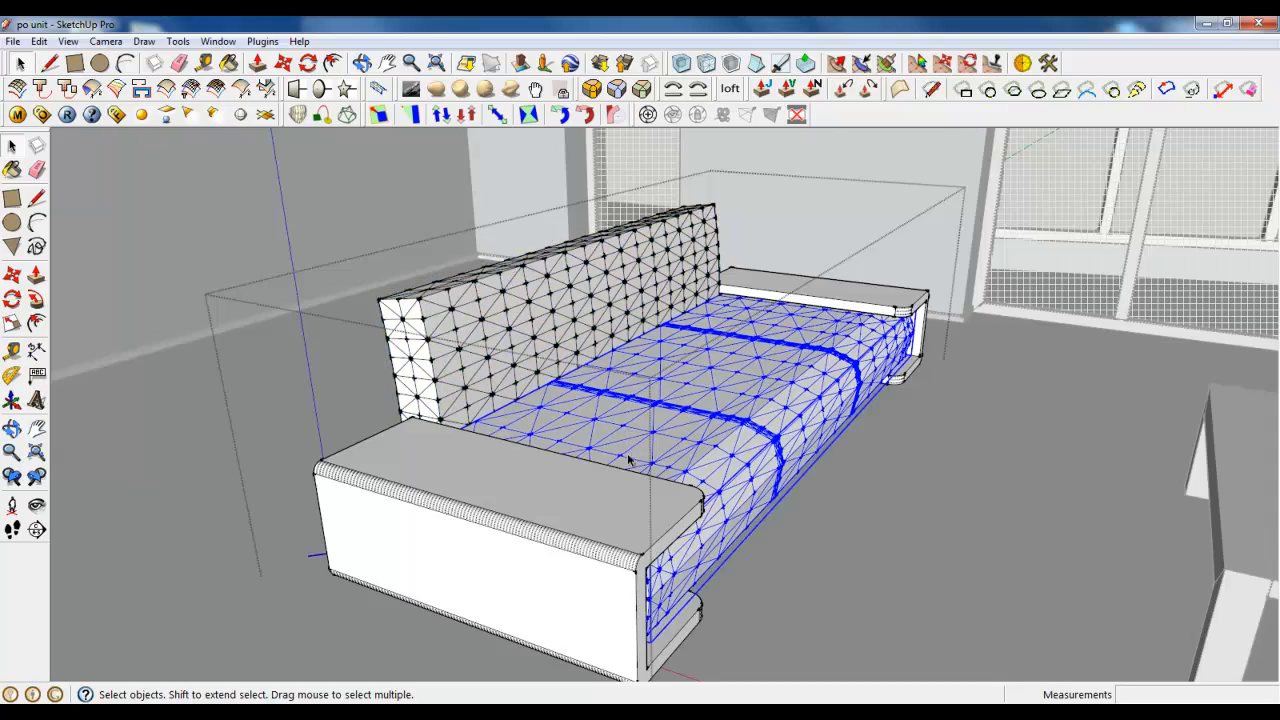
{"action": "middle_click_drag", "start_coordinate": [629, 460], "coordinate": [603, 439]}
{"action": "scroll", "coordinate": [604, 438], "scroll_direction": "up", "scroll_amount": 2}
{"action": "scroll", "coordinate": [630, 500], "scroll_direction": "down", "scroll_amount": 2}
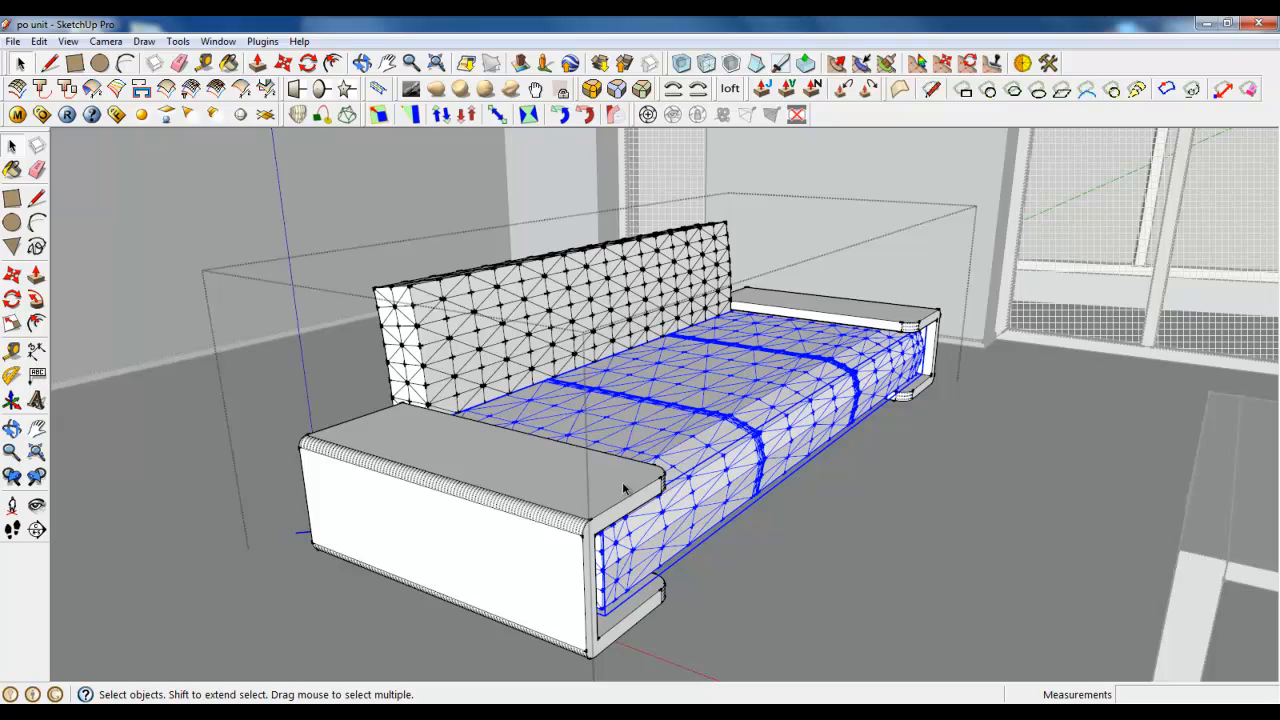
{"action": "scroll", "coordinate": [624, 488], "scroll_direction": "up", "scroll_amount": 2}
{"action": "scroll", "coordinate": [743, 500], "scroll_direction": "down", "scroll_amount": 2}
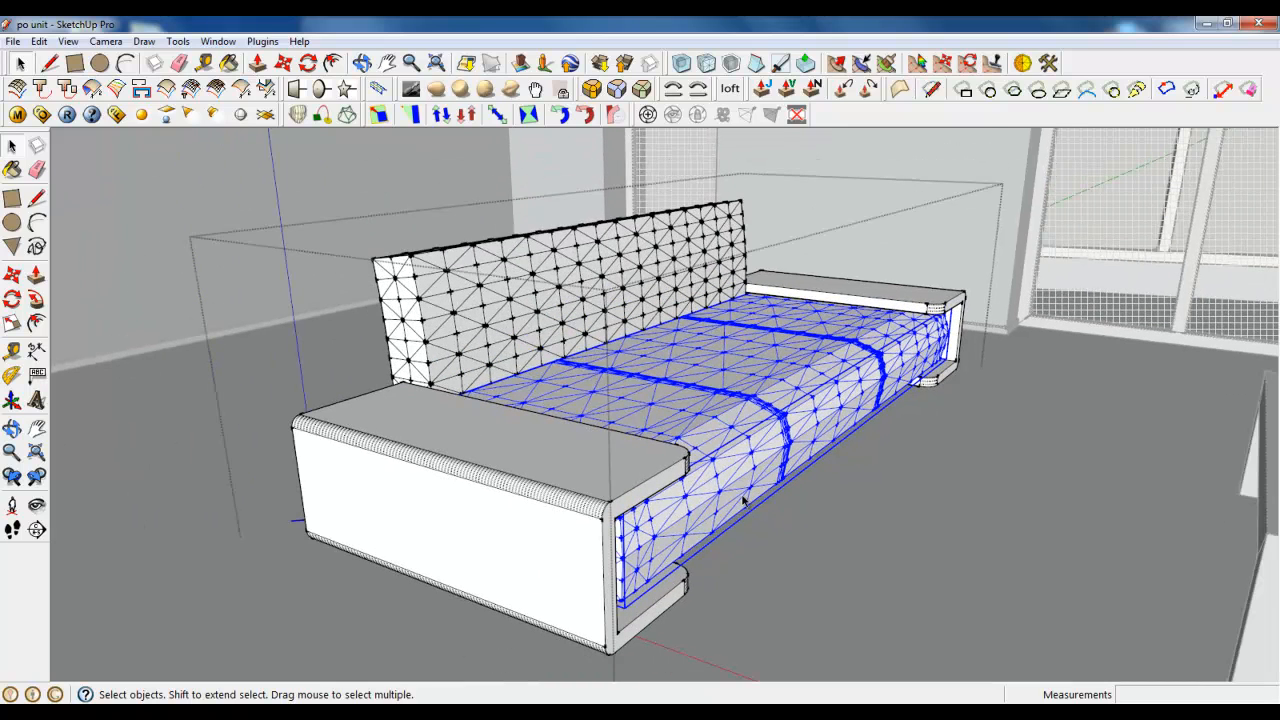